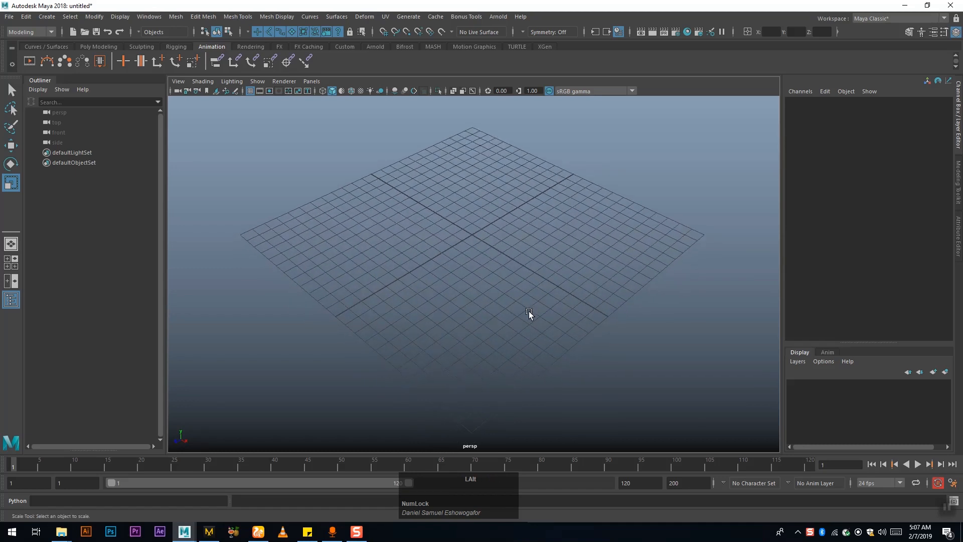
# - Pan, orbit and dolly the perspective view around the empty grid
pyautogui.keyDown('alt'); pyautogui.moveTo(516, 285); pyautogui.dragTo(510, 287, button='middle'); pyautogui.keyUp('alt')
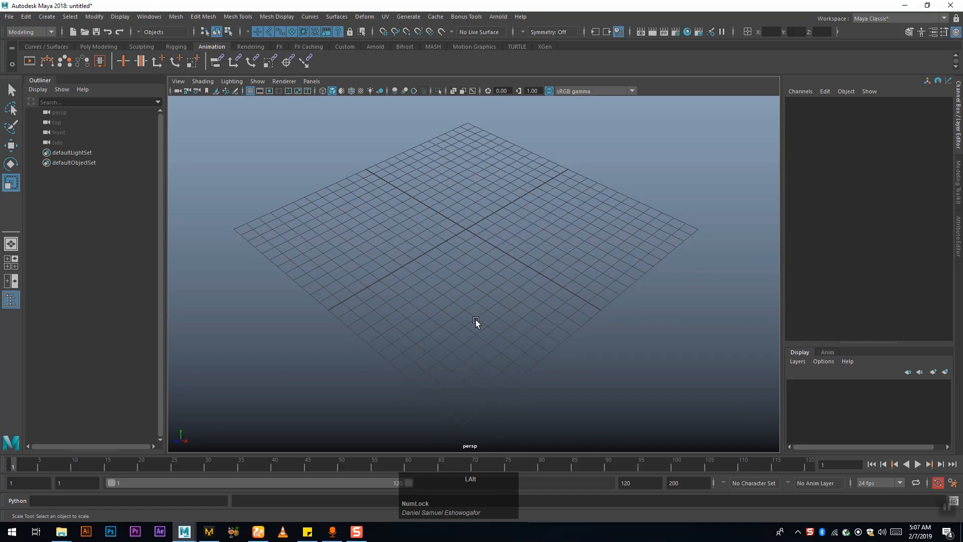
pyautogui.keyDown('alt'); pyautogui.moveTo(507, 291); pyautogui.dragTo(487, 296, button='middle'); pyautogui.keyUp('alt')
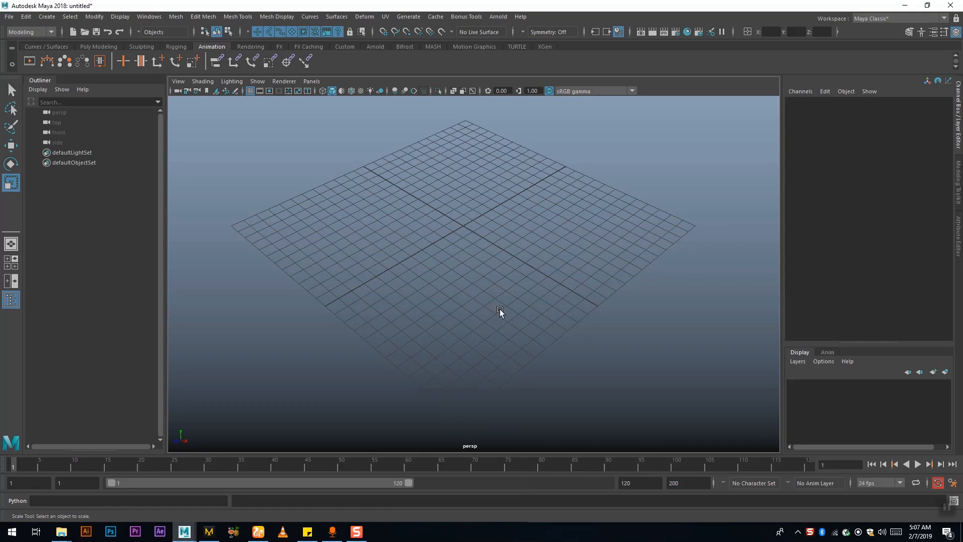
pyautogui.keyDown('alt'); pyautogui.moveTo(489, 329); pyautogui.dragTo(492, 335); pyautogui.keyUp('alt')
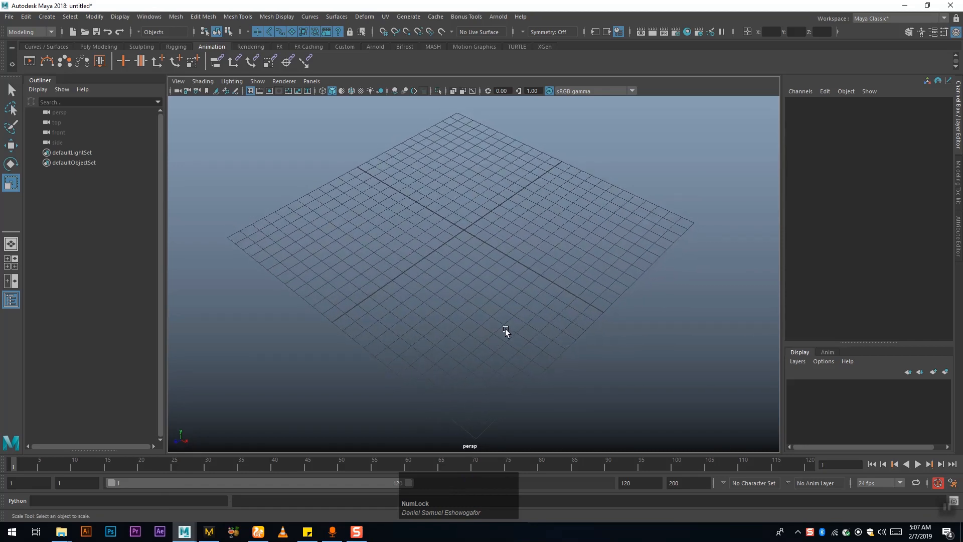
pyautogui.keyDown('alt'); pyautogui.moveTo(494, 332); pyautogui.dragTo(494, 332, button='right'); pyautogui.keyUp('alt')
pyautogui.keyDown('alt'); pyautogui.moveTo(494, 332); pyautogui.dragTo(492, 341); pyautogui.keyUp('alt')
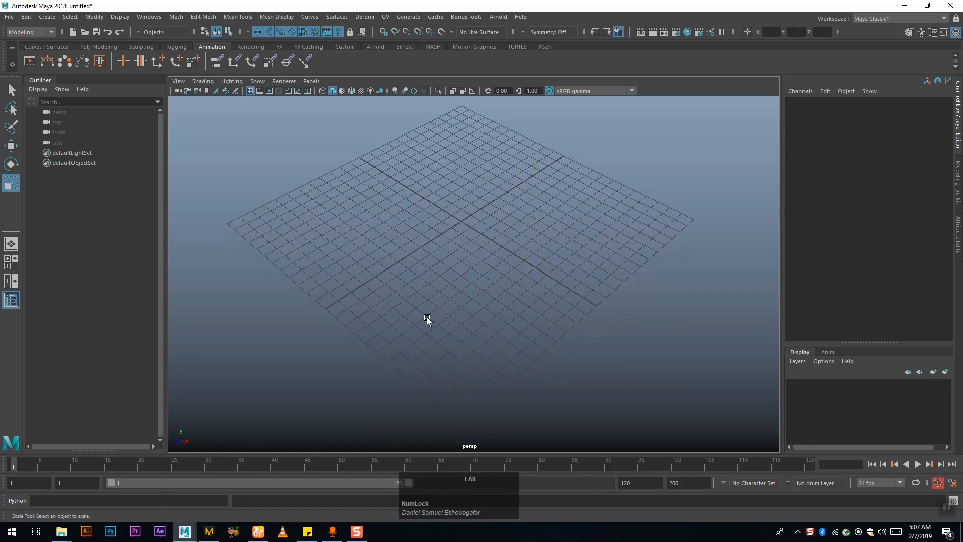
pyautogui.keyDown('alt'); pyautogui.moveTo(453, 305); pyautogui.dragTo(431, 331, button='right'); pyautogui.keyUp('alt')
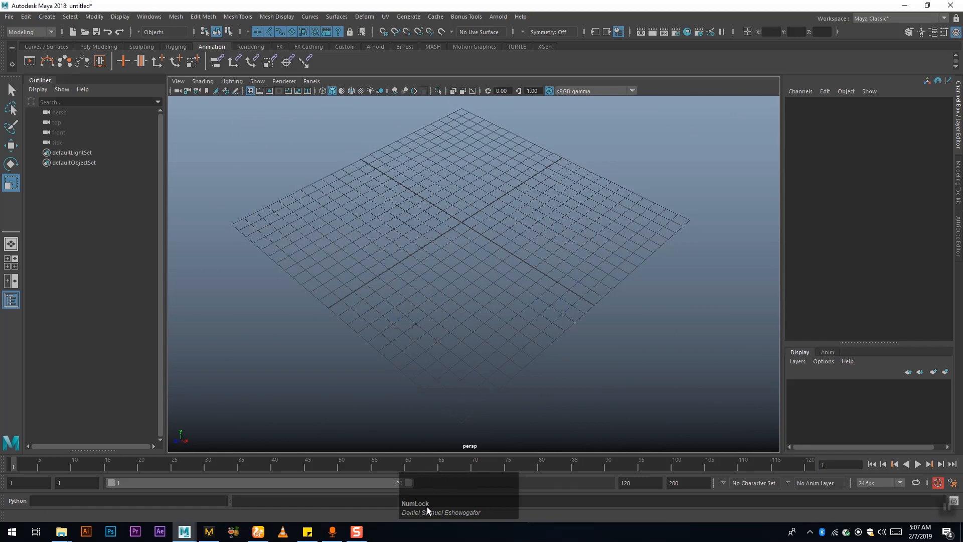
pyautogui.click(454, 353)
pyautogui.press('Num_Lock')
pyautogui.press('Delete')
pyautogui.keyDown('alt'); pyautogui.moveTo(475, 257); pyautogui.dragTo(474, 266, button='middle'); pyautogui.keyUp('alt')
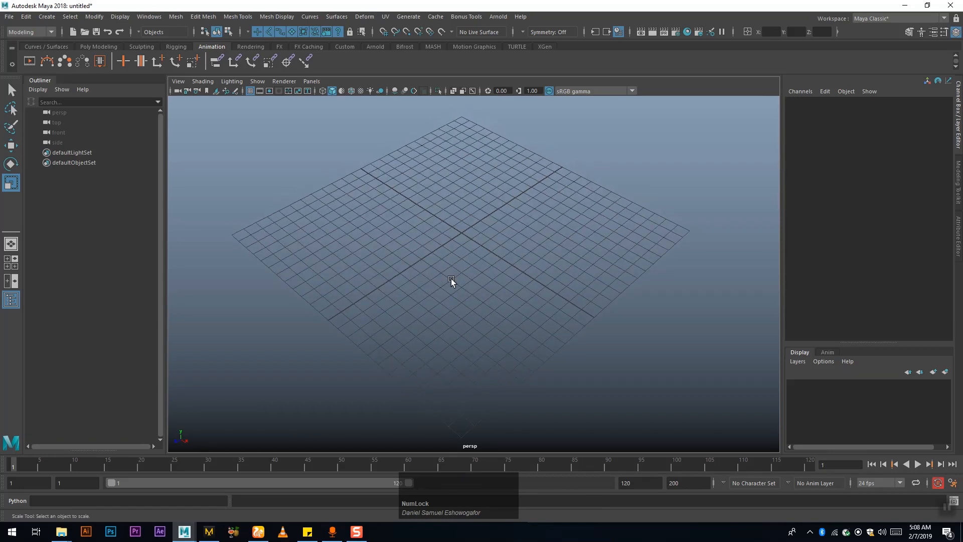
# - Zoom the perspective view in and out on the grid and pan it back to the centre
pyautogui.scroll(4, 479, 291)
pyautogui.scroll(6, 477, 291)
pyautogui.scroll(-6, 478, 291)
pyautogui.scroll(-8, 478, 292)
pyautogui.scroll(2, 477, 292)
pyautogui.scroll(6, 477, 291)
pyautogui.scroll(-4, 477, 291)
pyautogui.press('alt')
pyautogui.moveTo(425, 281)
pyautogui.keyDown('alt'); pyautogui.mouseDown(button='right')
pyautogui.moveTo(462, 290)
pyautogui.moveTo(353, 288)
pyautogui.moveTo(555, 304)
pyautogui.moveTo(382, 310)
pyautogui.moveTo(636, 284)
pyautogui.moveTo(324, 287)
pyautogui.moveTo(639, 279)
pyautogui.moveTo(271, 301)
pyautogui.moveTo(637, 297)
pyautogui.moveTo(384, 315)
pyautogui.moveTo(632, 315)
pyautogui.moveTo(356, 335)
pyautogui.moveTo(576, 311)
pyautogui.moveTo(247, 313)
pyautogui.moveTo(808, 341)
pyautogui.moveTo(531, 333)
pyautogui.moveTo(323, 305)
pyautogui.moveTo(430, 297)
pyautogui.mouseUp(button='right'); pyautogui.keyUp('alt')
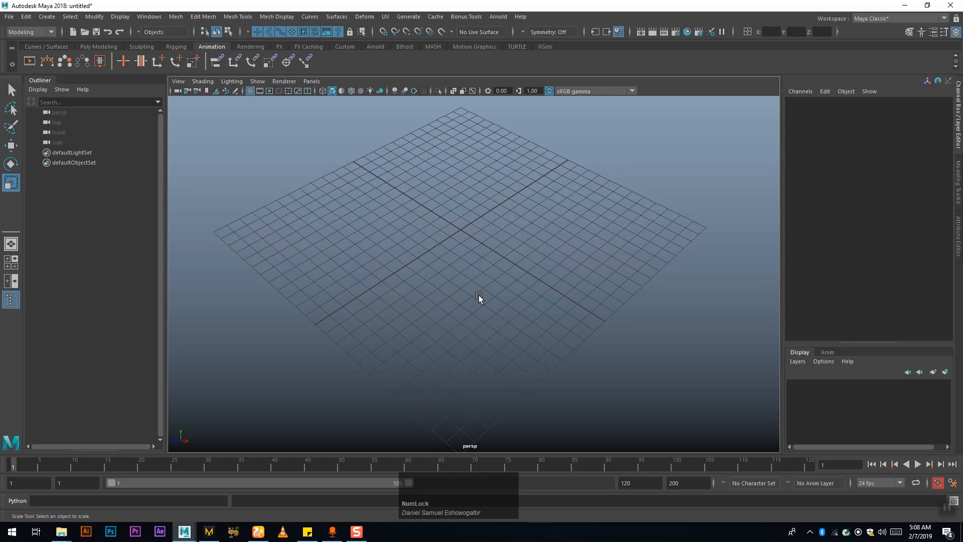
pyautogui.press('alt')
pyautogui.press('alt')
pyautogui.keyDown('alt'); pyautogui.moveTo(461, 236); pyautogui.dragTo(458, 272, button='middle'); pyautogui.keyUp('alt')
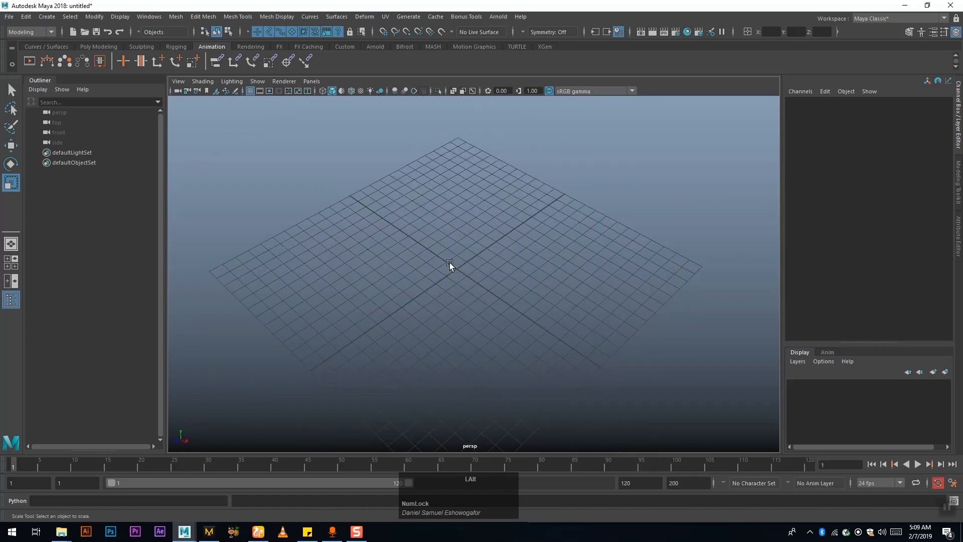
pyautogui.keyDown('alt'); pyautogui.moveTo(462, 261); pyautogui.dragTo(441, 261, button='middle'); pyautogui.keyUp('alt')
# - Create a trial polygon sphere at the origin for testing view panning, and delete it
pyautogui.click(94, 47)
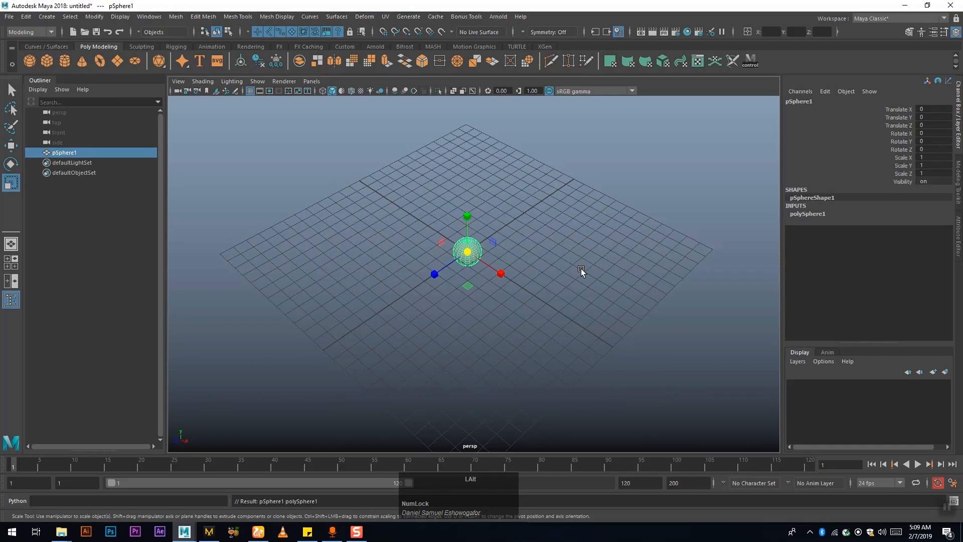
pyautogui.keyDown('alt'); pyautogui.moveTo(580, 269); pyautogui.dragTo(380, 287, button='middle'); pyautogui.keyUp('alt')
pyautogui.keyDown('alt'); pyautogui.moveTo(646, 284); pyautogui.dragTo(481, 293, button='middle'); pyautogui.keyUp('alt')
pyautogui.keyDown('alt'); pyautogui.moveTo(735, 286); pyautogui.dragTo(711, 284, button='middle'); pyautogui.keyUp('alt')
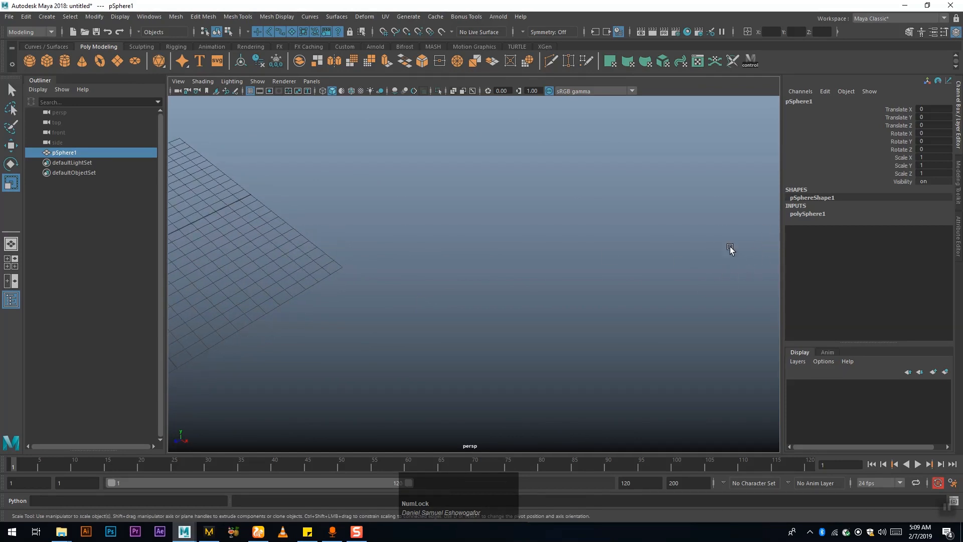
pyautogui.keyDown('alt'); pyautogui.moveTo(316, 296); pyautogui.dragTo(678, 284, button='middle'); pyautogui.keyUp('alt')
pyautogui.keyDown('alt'); pyautogui.moveTo(530, 296); pyautogui.dragTo(537, 299, button='middle'); pyautogui.keyUp('alt')
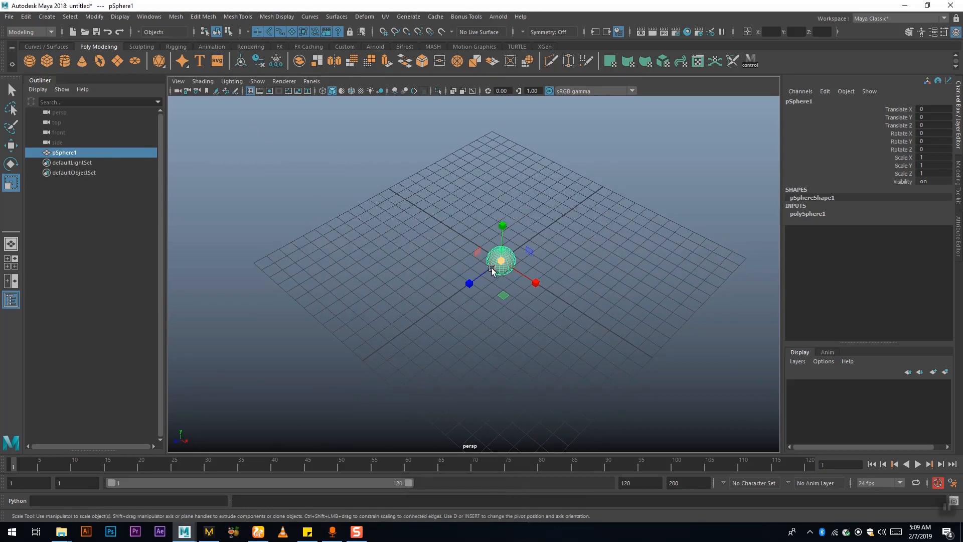
pyautogui.press('Delete')
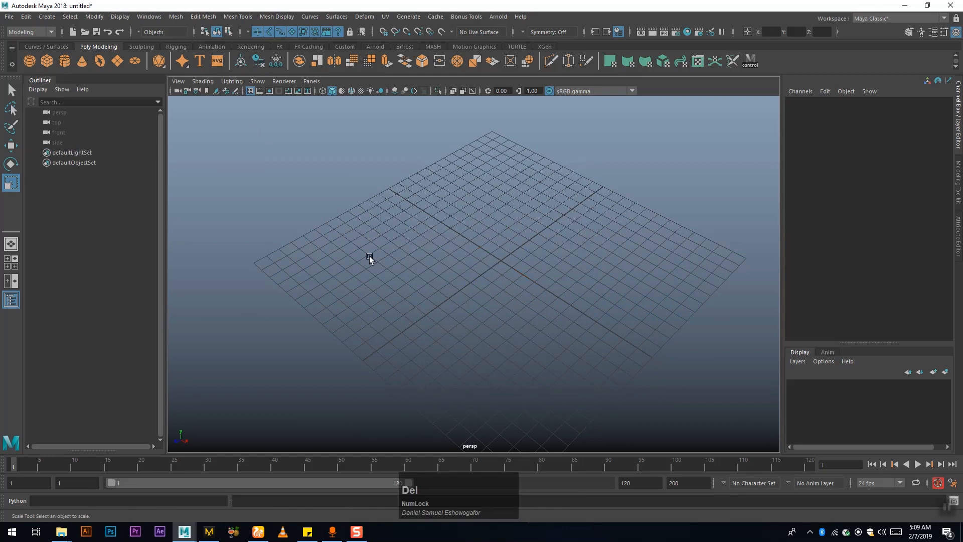
# - Create a polygon sphere at the centre of the grid and view it up close
pyautogui.keyDown('alt'); pyautogui.moveTo(504, 277); pyautogui.dragTo(496, 283, button='middle'); pyautogui.keyUp('alt')
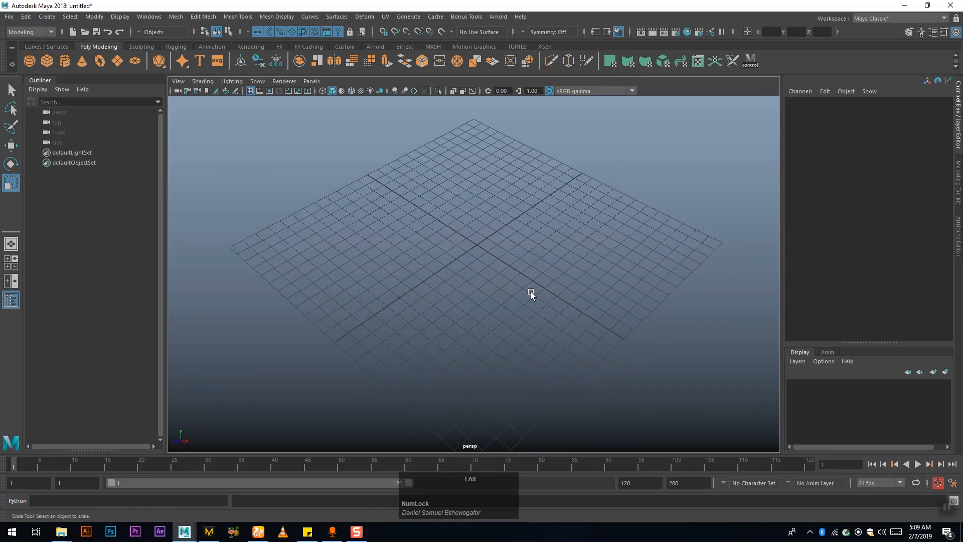
pyautogui.press('alt')
pyautogui.keyDown('alt'); pyautogui.moveTo(549, 310); pyautogui.dragTo(501, 263); pyautogui.keyUp('alt')
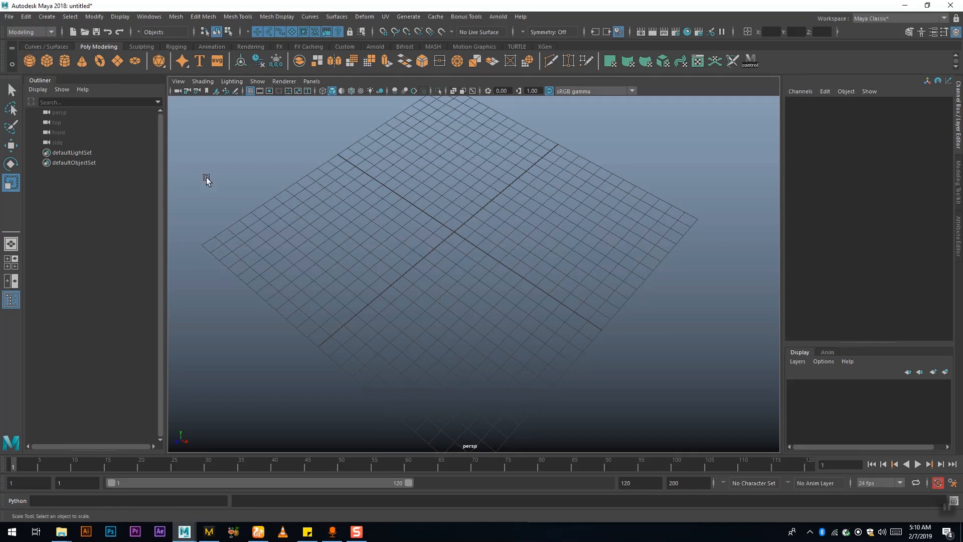
pyautogui.click(29, 62)
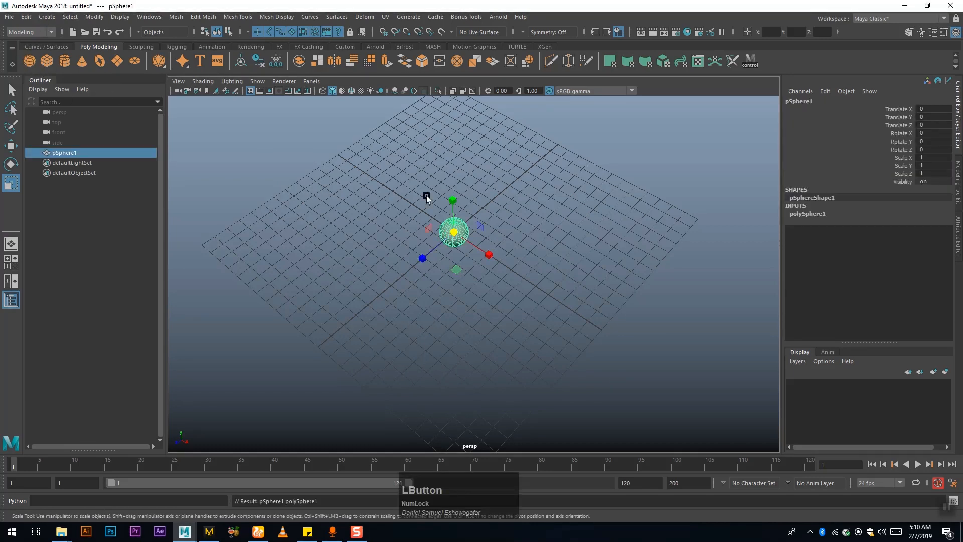
pyautogui.keyDown('alt'); pyautogui.moveTo(502, 267); pyautogui.dragTo(487, 247); pyautogui.keyUp('alt')
pyautogui.keyDown('alt'); pyautogui.middleClick(464, 222); pyautogui.keyUp('alt')
pyautogui.keyDown('alt'); pyautogui.moveTo(465, 222); pyautogui.dragTo(464, 266, button='middle'); pyautogui.keyUp('alt')
pyautogui.keyDown('alt'); pyautogui.moveTo(445, 273); pyautogui.dragTo(543, 312, button='right'); pyautogui.keyUp('alt')
pyautogui.keyDown('alt'); pyautogui.moveTo(524, 280); pyautogui.dragTo(530, 296, button='middle'); pyautogui.keyUp('alt')
pyautogui.keyDown('alt'); pyautogui.moveTo(459, 268); pyautogui.dragTo(443, 298); pyautogui.keyUp('alt')
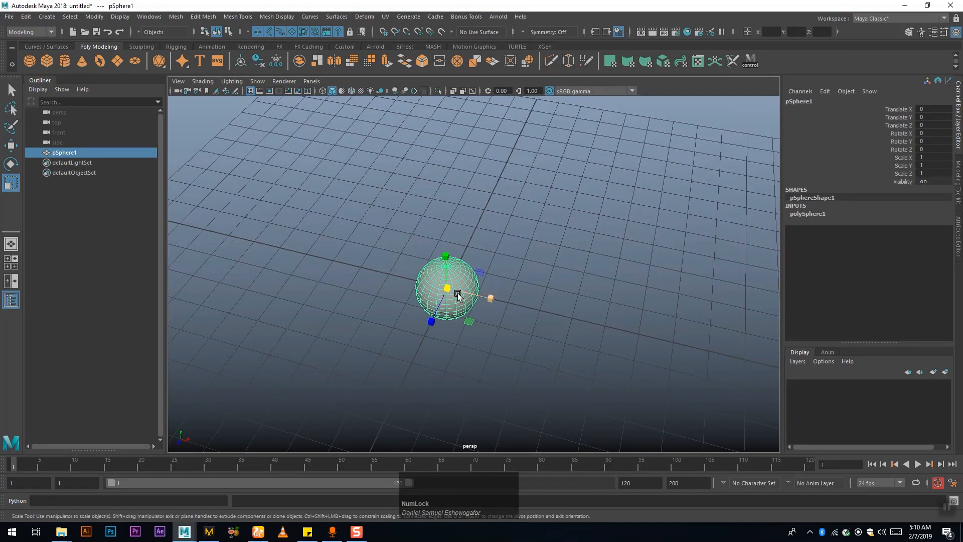
pyautogui.click(447, 290)
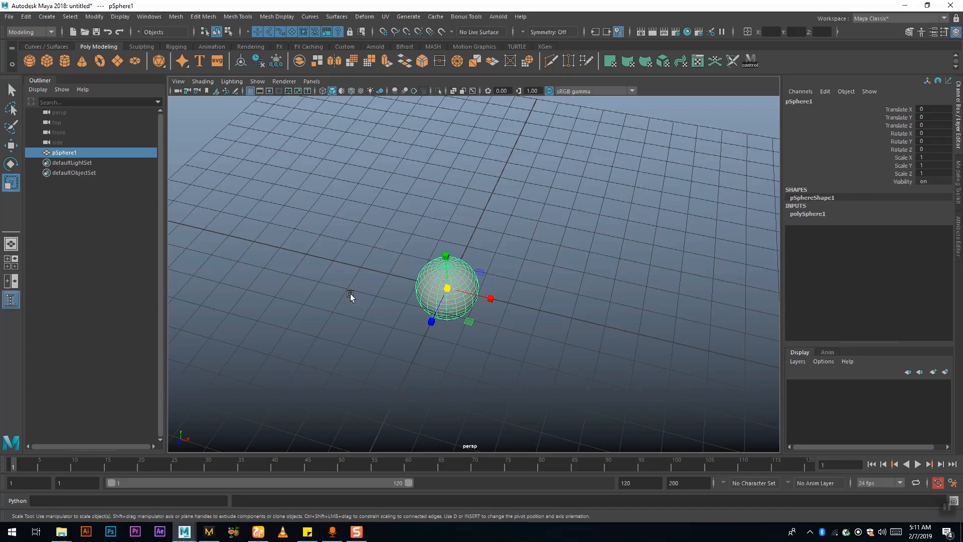
# - Move the sphere freely along the X and Z axes to about X 2.33 and Z 1.55
pyautogui.click(11, 146)
pyautogui.moveTo(489, 296); pyautogui.dragTo(627, 344)
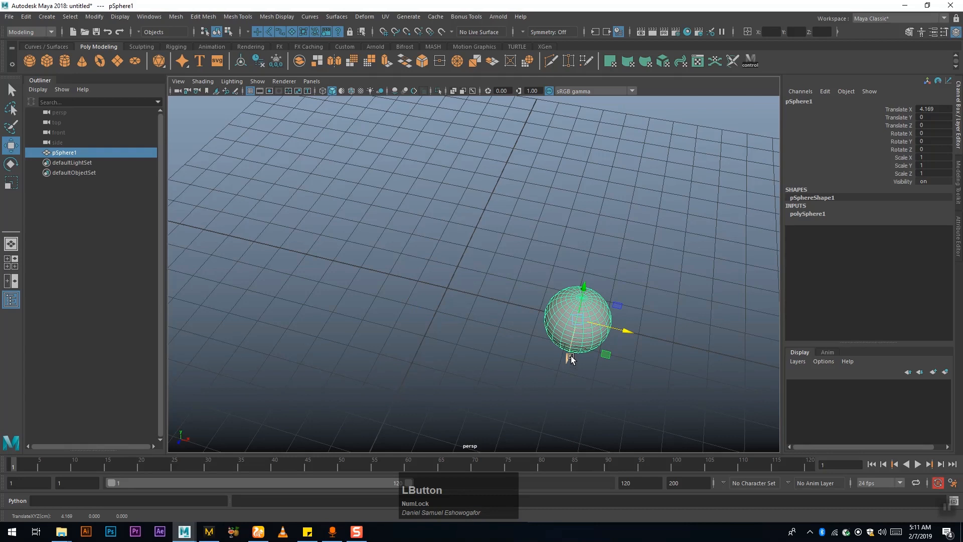
pyautogui.keyDown('alt'); pyautogui.moveTo(570, 356); pyautogui.dragTo(490, 370); pyautogui.keyUp('alt')
pyautogui.moveTo(367, 359); pyautogui.dragTo(476, 352)
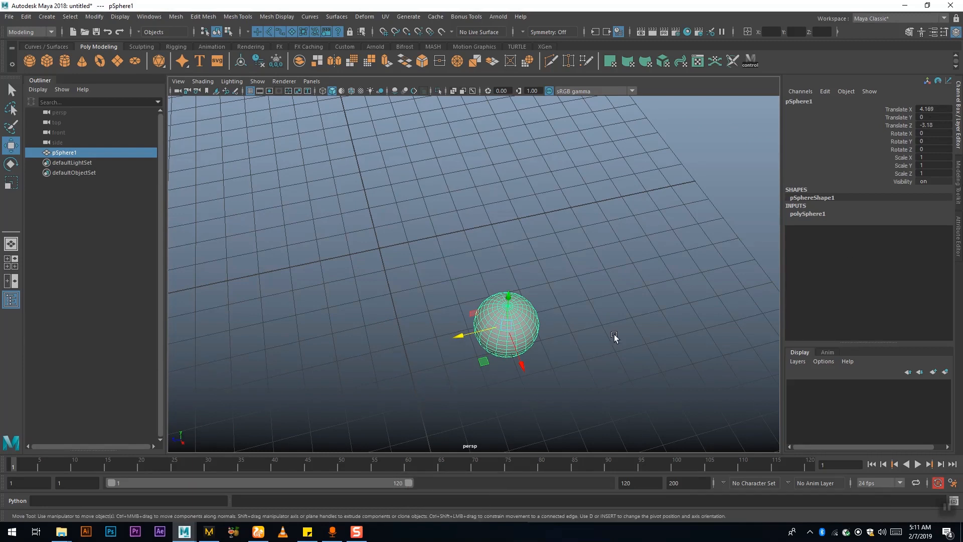
pyautogui.moveTo(465, 342)
pyautogui.mouseDown()
pyautogui.moveTo(301, 370)
pyautogui.moveTo(469, 340)
pyautogui.mouseUp()
pyautogui.moveTo(549, 334); pyautogui.dragTo(505, 299)
# - Set the sphere's Translate X to 5
pyautogui.click(943, 109)
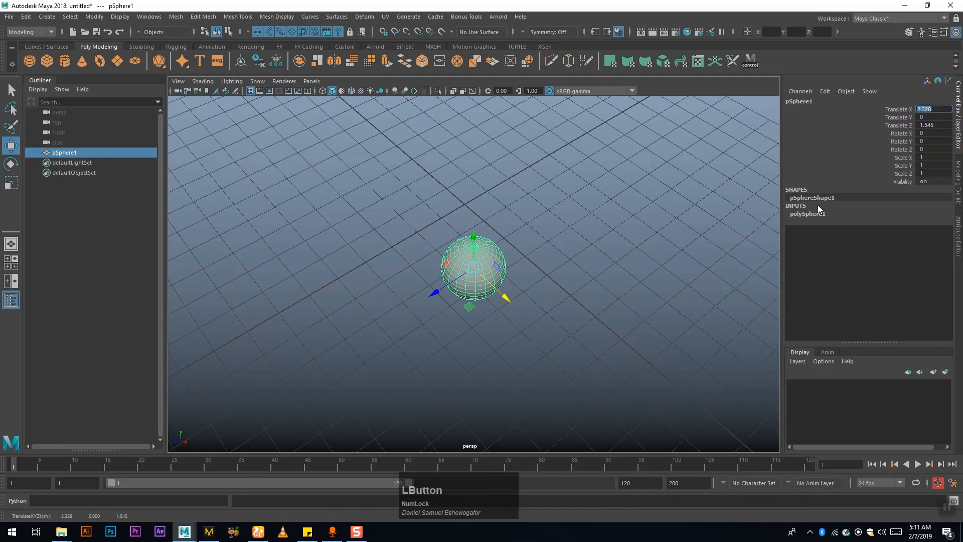
pyautogui.write('5')
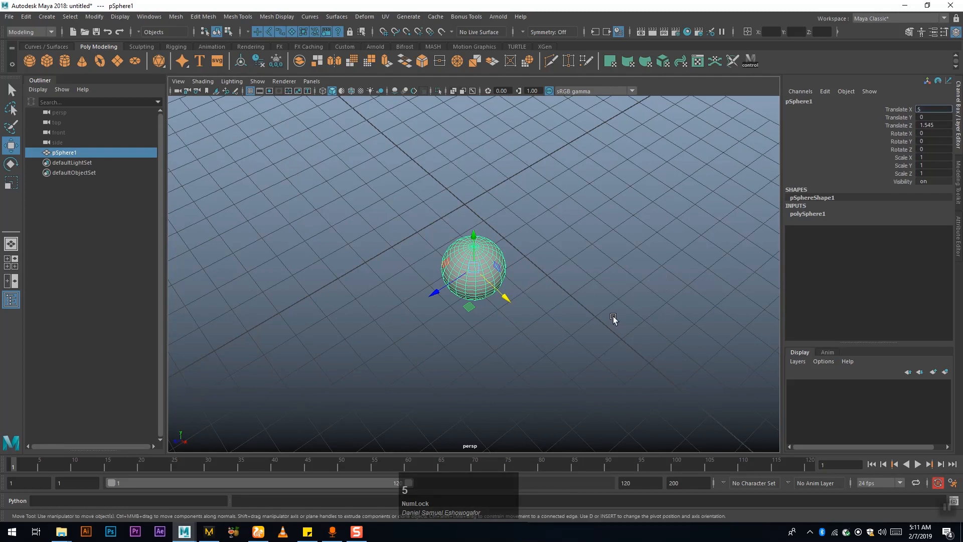
pyautogui.press('Return')
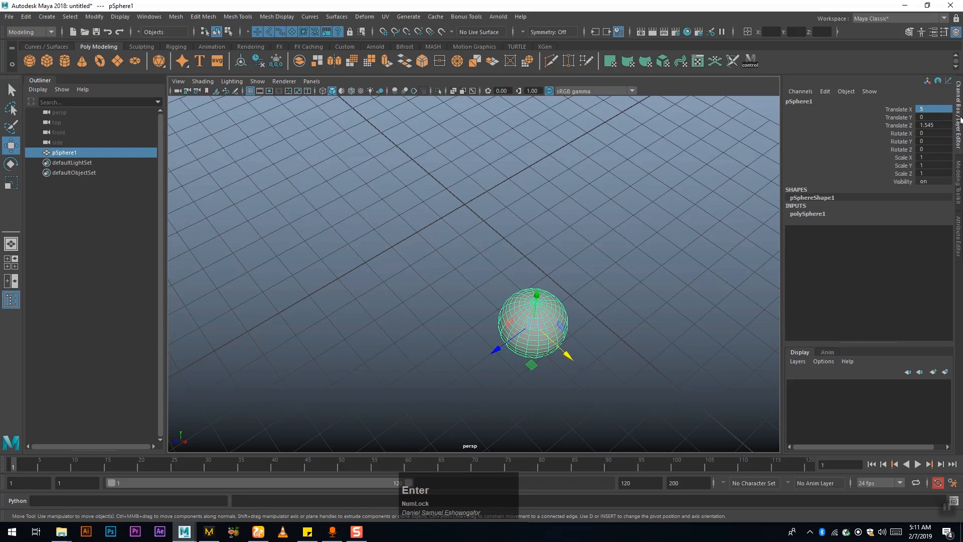
# - Set the sphere's Translate Y to 10 and inspect its height above the grid
pyautogui.click(927, 117)
pyautogui.keyDown('alt'); pyautogui.moveTo(753, 216); pyautogui.dragTo(557, 303); pyautogui.keyUp('alt')
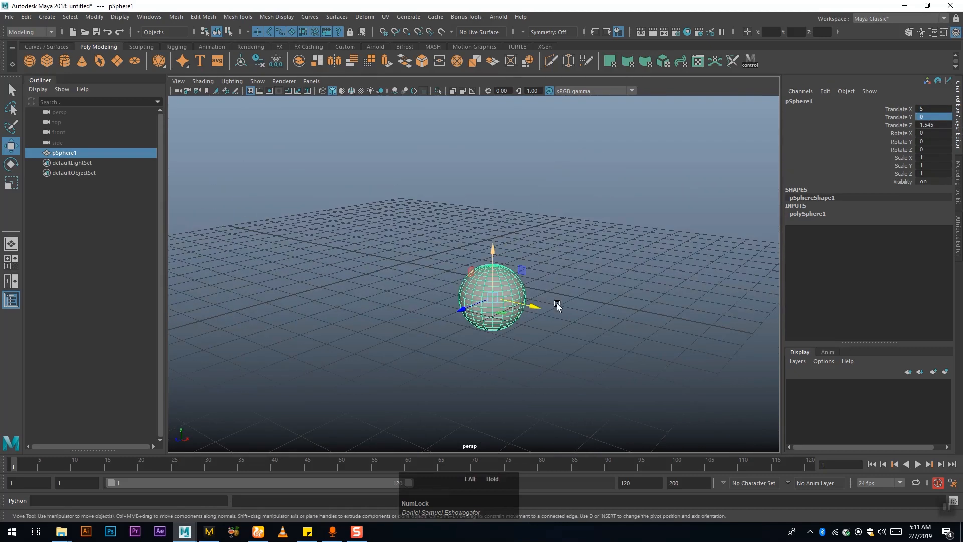
pyautogui.click(936, 116)
pyautogui.write('10')
pyautogui.press('Return')
pyautogui.press('space')
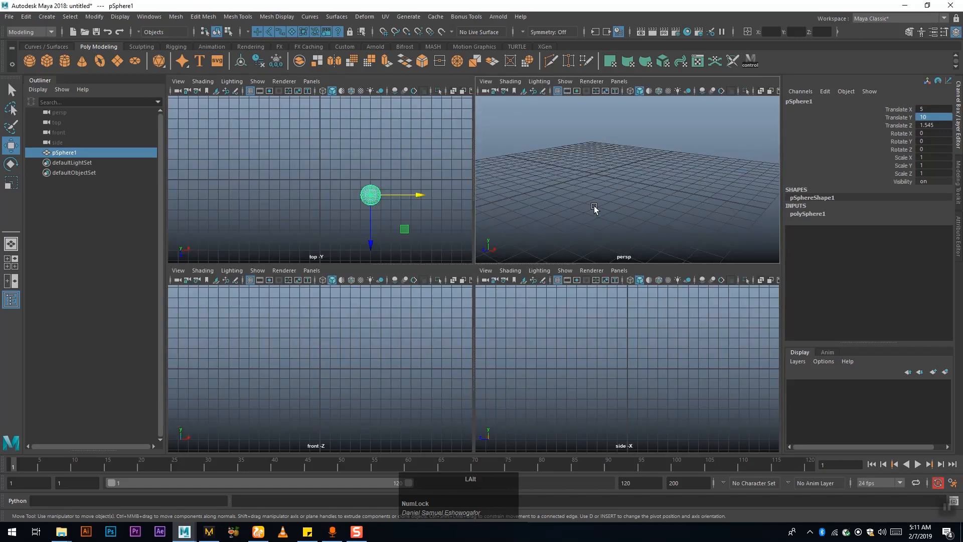
pyautogui.press('space')
pyautogui.keyDown('alt'); pyautogui.moveTo(558, 197); pyautogui.dragTo(425, 309, button='right'); pyautogui.keyUp('alt')
pyautogui.keyDown('alt'); pyautogui.moveTo(425, 310); pyautogui.dragTo(477, 279); pyautogui.keyUp('alt')
pyautogui.press('space')
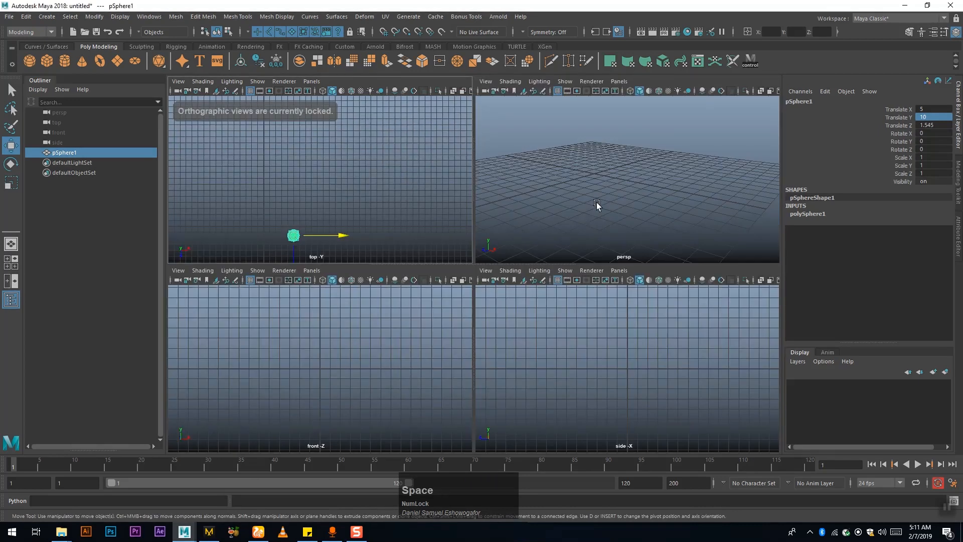
pyautogui.press('space')
pyautogui.keyDown('alt'); pyautogui.moveTo(507, 311); pyautogui.dragTo(568, 281); pyautogui.keyUp('alt')
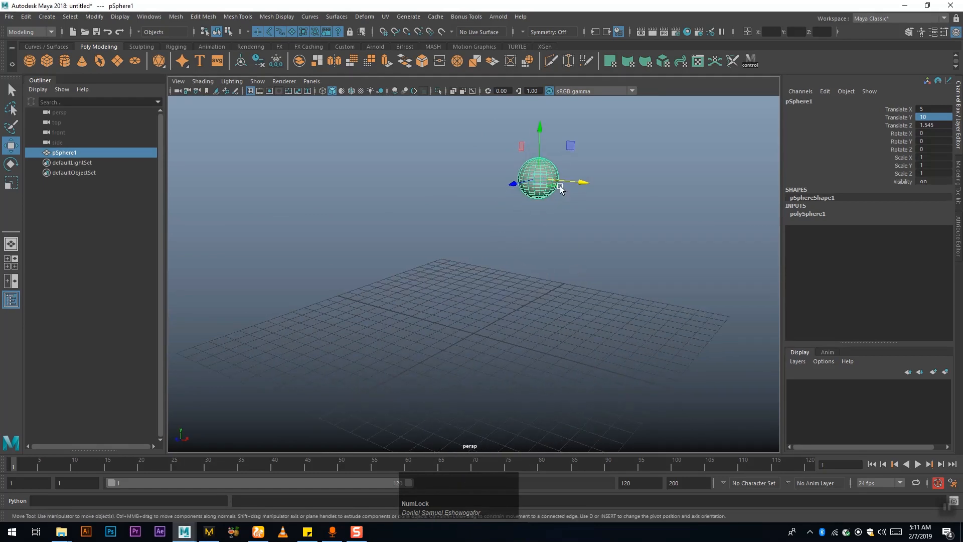
# - Lower the sphere by setting its Translate Y to 4
pyautogui.click(925, 118)
pyautogui.write('4')
pyautogui.press('Return')
pyautogui.keyDown('alt'); pyautogui.moveTo(576, 322); pyautogui.dragTo(594, 302); pyautogui.keyUp('alt')
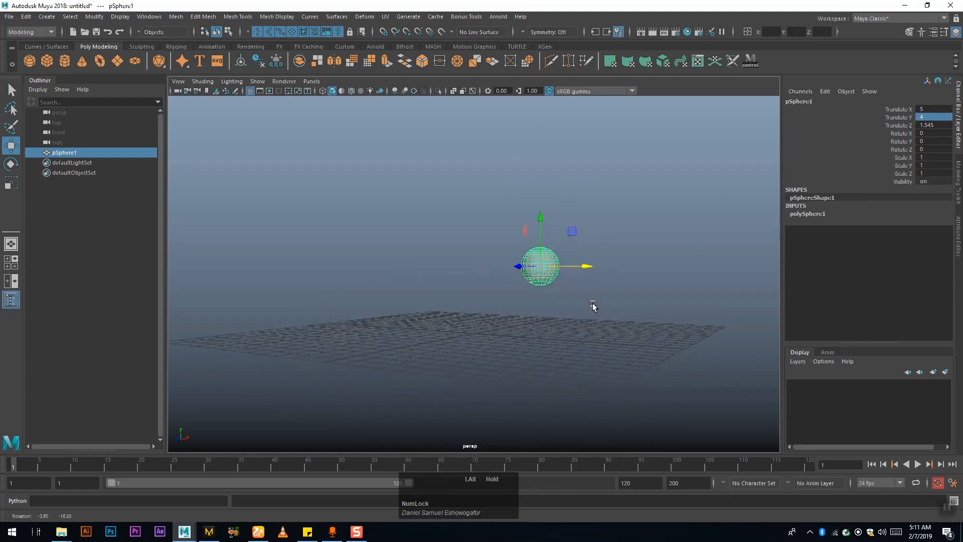
# - Set the sphere's Translate Z to 20 and check its position off the grid
pyautogui.click(934, 125)
pyautogui.keyDown('alt'); pyautogui.moveTo(605, 293); pyautogui.dragTo(612, 303); pyautogui.keyUp('alt')
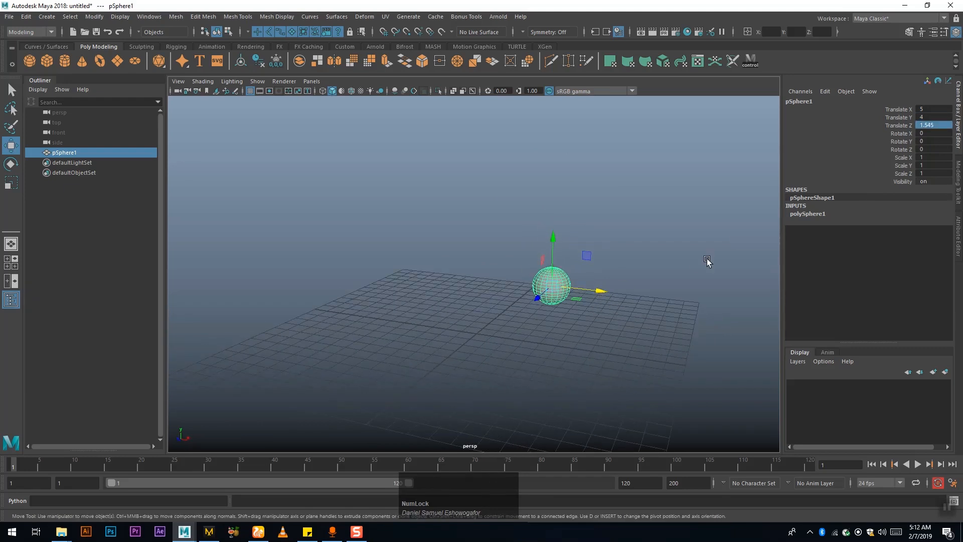
pyautogui.press('Return')
pyautogui.click(933, 125)
pyautogui.write('20')
pyautogui.press('Return')
pyautogui.keyDown('alt'); pyautogui.moveTo(569, 350); pyautogui.dragTo(624, 286); pyautogui.keyUp('alt')
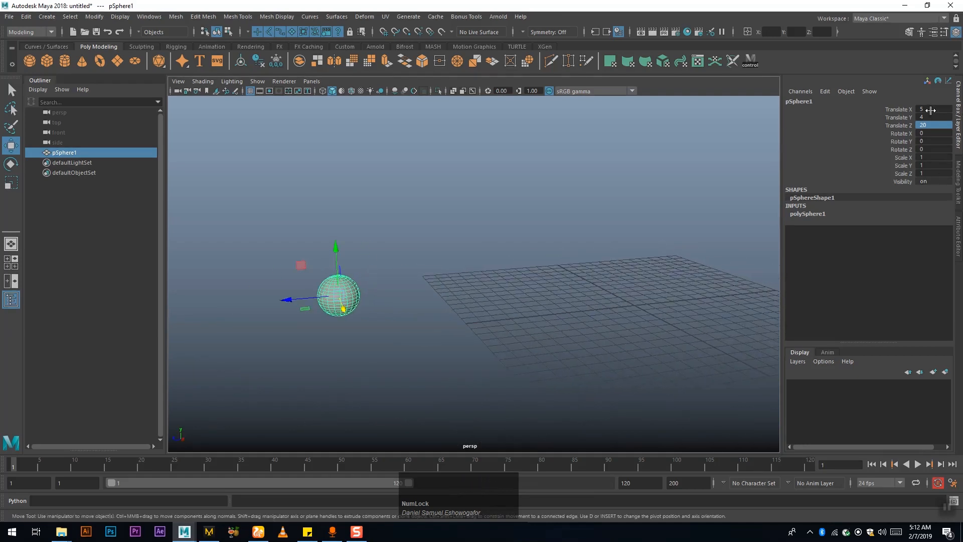
# - Reset the sphere's Translate X, Y and Z together to 0
pyautogui.moveTo(930, 109); pyautogui.dragTo(933, 126)
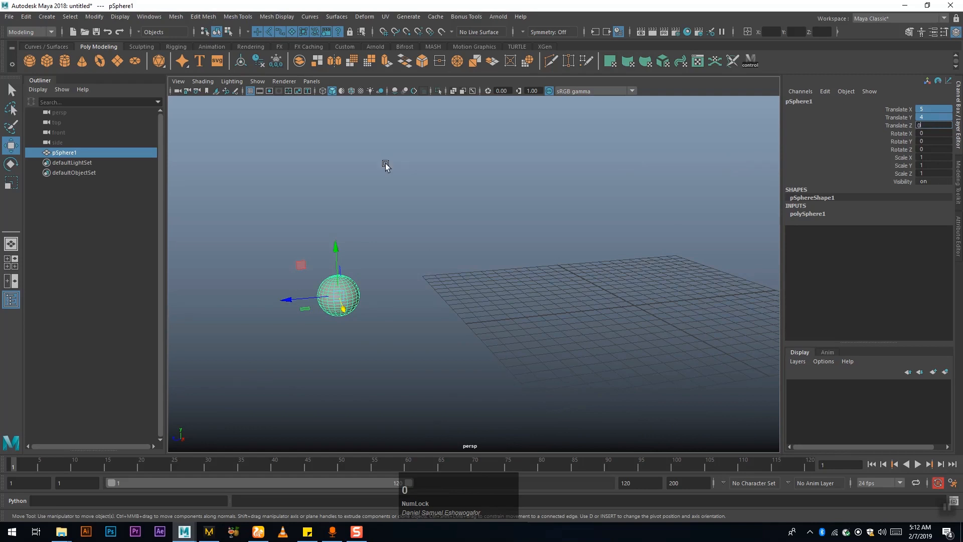
pyautogui.write('0')
pyautogui.press('Return')
pyautogui.keyDown('alt'); pyautogui.moveTo(667, 303); pyautogui.dragTo(576, 299); pyautogui.keyUp('alt')
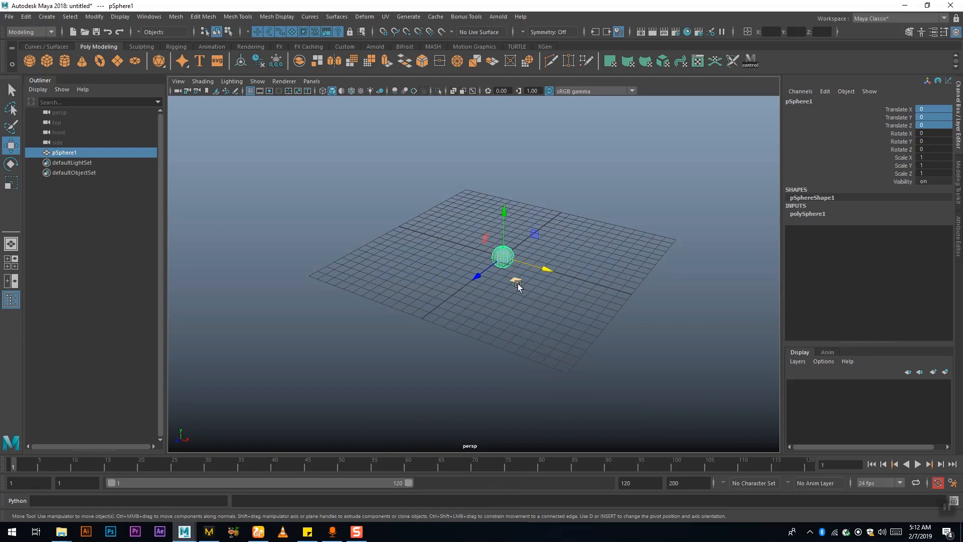
# - Reselect the sphere and frame it in the perspective view
pyautogui.click(546, 264)
pyautogui.click(565, 253)
pyautogui.click(501, 258)
pyautogui.press('f')
pyautogui.keyDown('alt'); pyautogui.moveTo(545, 304); pyautogui.dragTo(626, 299); pyautogui.keyUp('alt')
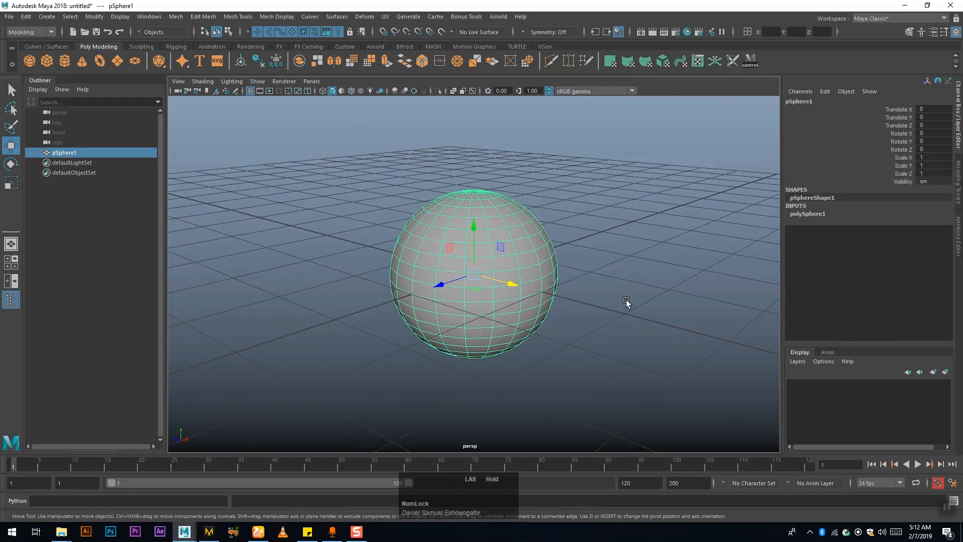
# - Toggle the sphere's selection in the viewport, leaving nothing selected
pyautogui.click(613, 293)
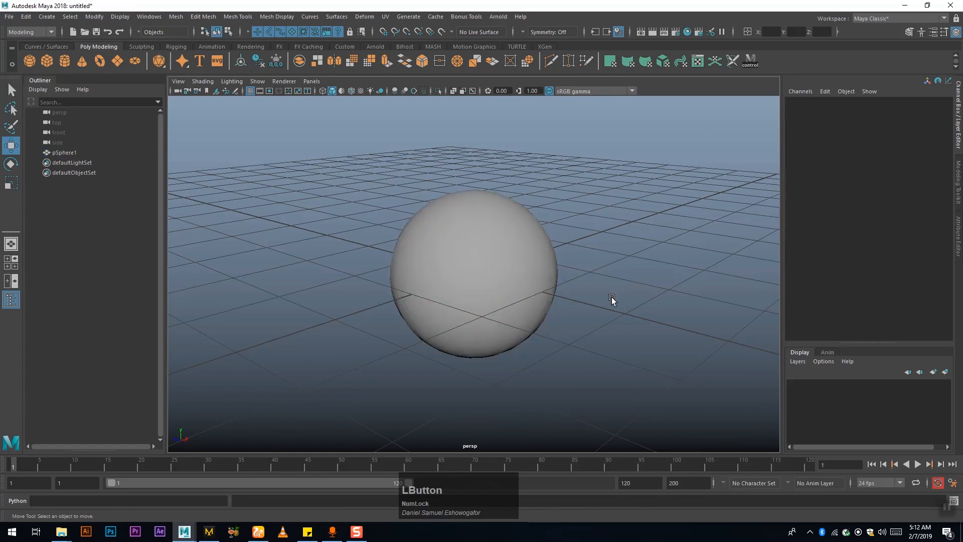
pyautogui.click(557, 284)
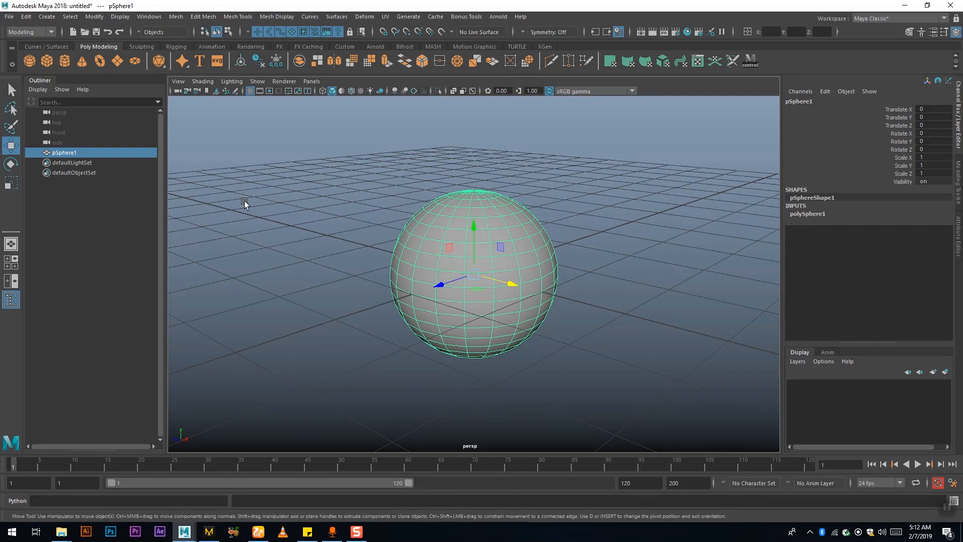
pyautogui.click(322, 198)
pyautogui.keyDown('alt'); pyautogui.moveTo(335, 197); pyautogui.dragTo(498, 206, button='right'); pyautogui.keyUp('alt')
pyautogui.scroll(-4, 602, 225)
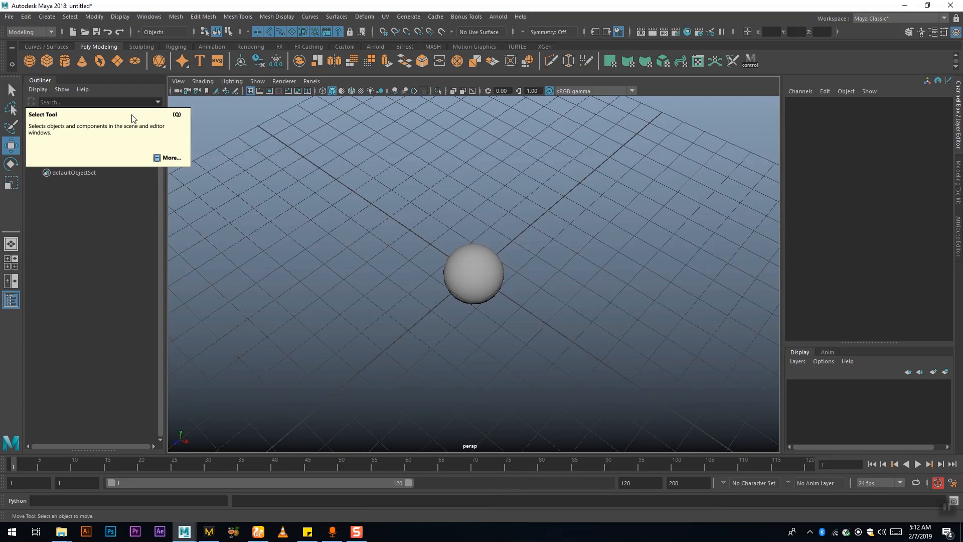
# - Use the Select Tool to select, deselect and reselect the sphere, finishing with the Select Tool active after briefly choosing the Lasso Tool
pyautogui.click(12, 90)
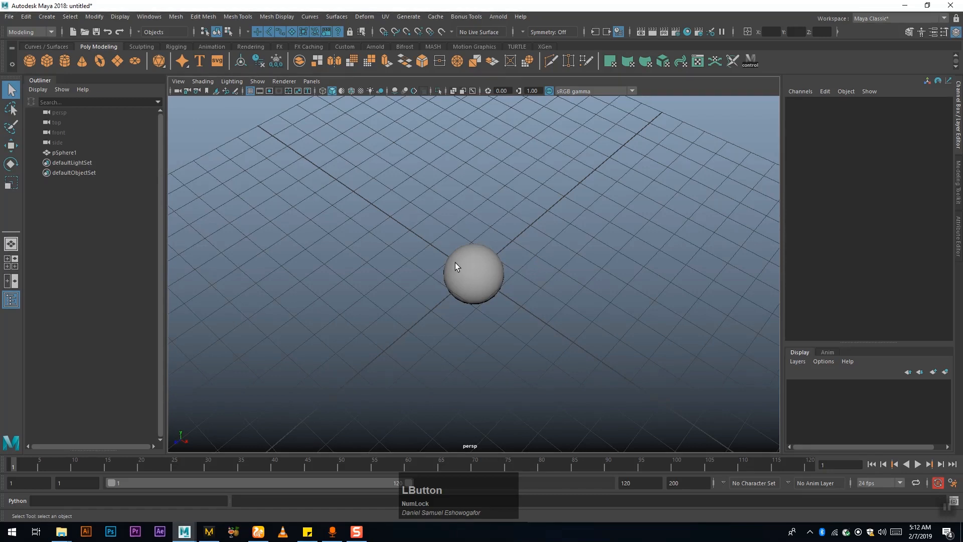
pyautogui.click(474, 275)
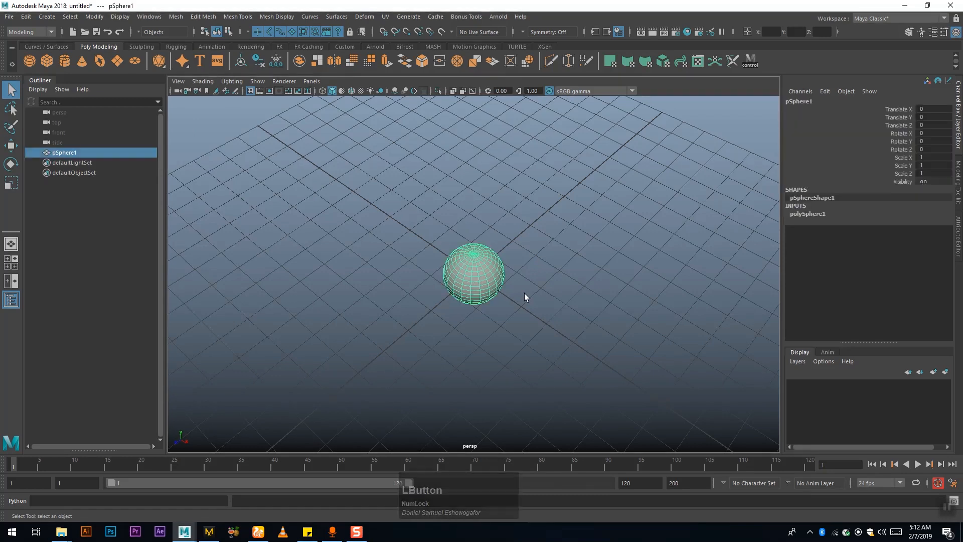
pyautogui.click(555, 250)
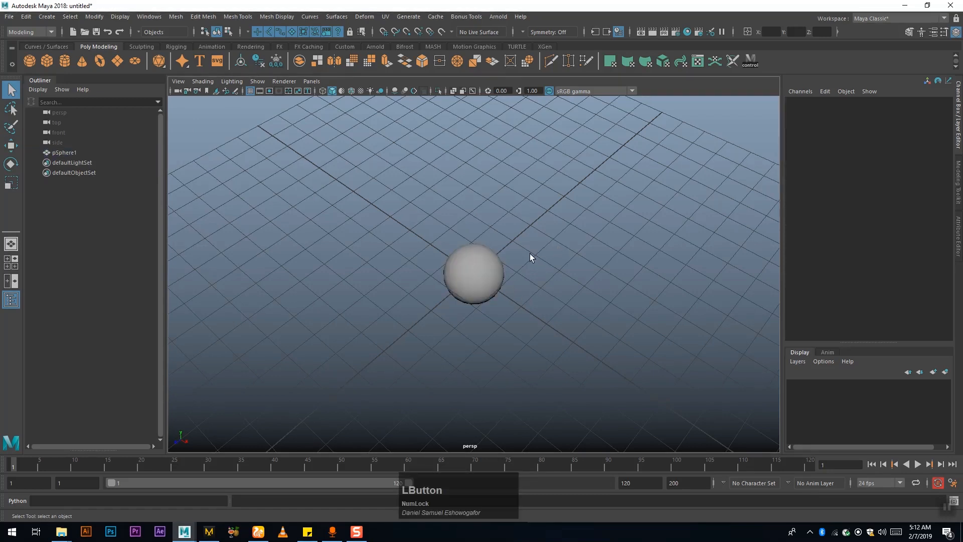
pyautogui.click(489, 275)
pyautogui.moveTo(384, 288)
pyautogui.keyDown('alt'); pyautogui.mouseDown()
pyautogui.moveTo(484, 254)
pyautogui.moveTo(486, 237)
pyautogui.moveTo(482, 258)
pyautogui.mouseUp(); pyautogui.keyUp('alt')
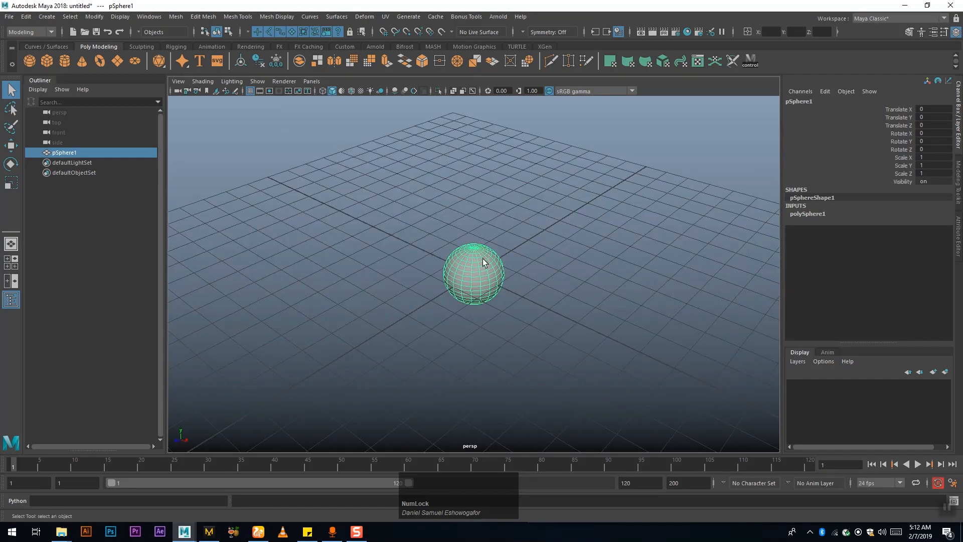
pyautogui.click(19, 108)
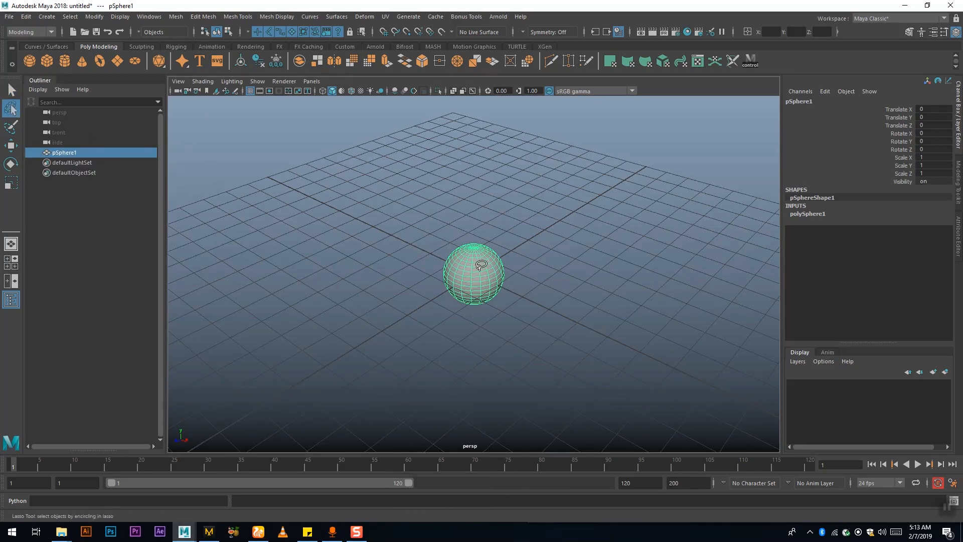
pyautogui.click(12, 91)
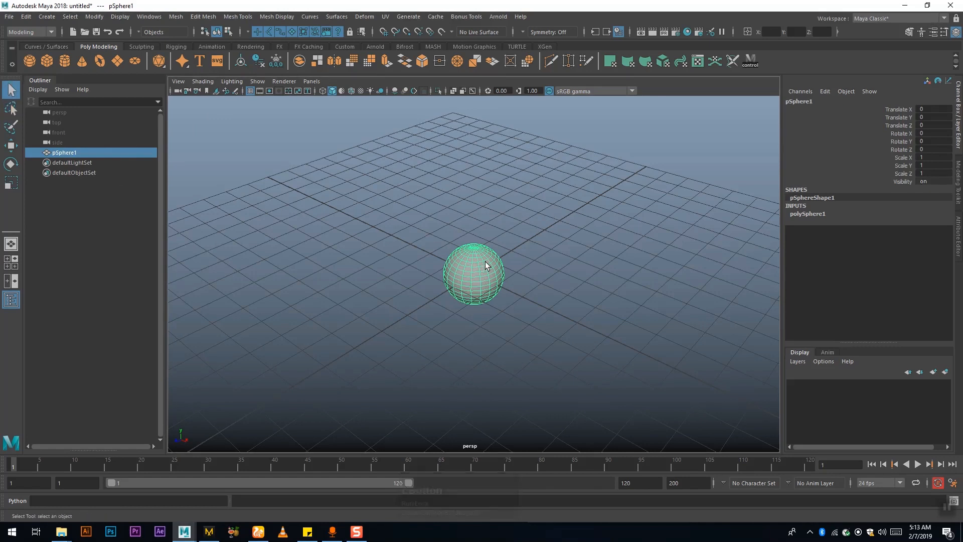
# - Put the selected sphere into vertex component mode from a close-up view of its surface
pyautogui.keyDown('alt'); pyautogui.moveTo(522, 265); pyautogui.dragTo(512, 283, button='middle'); pyautogui.keyUp('alt')
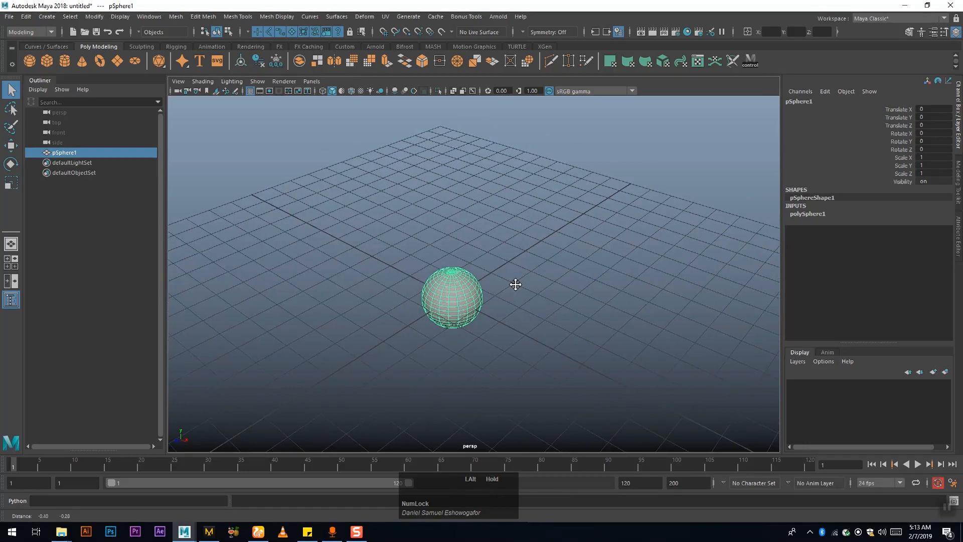
pyautogui.keyDown('alt'); pyautogui.moveTo(461, 290); pyautogui.dragTo(422, 269, button='right'); pyautogui.keyUp('alt')
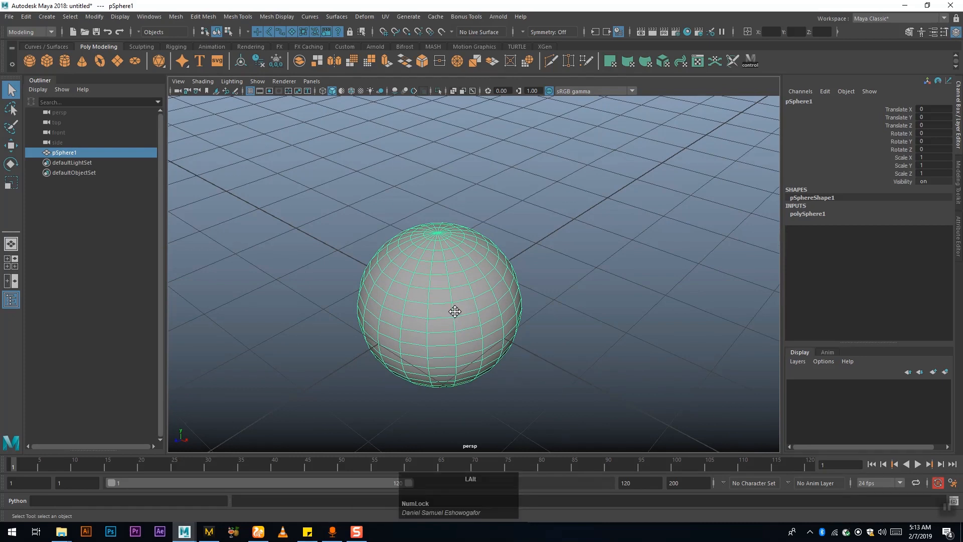
pyautogui.keyDown('alt'); pyautogui.moveTo(453, 311); pyautogui.dragTo(458, 286, button='middle'); pyautogui.keyUp('alt')
pyautogui.keyDown('alt'); pyautogui.moveTo(451, 293); pyautogui.dragTo(410, 305); pyautogui.keyUp('alt')
pyautogui.keyDown('alt'); pyautogui.moveTo(411, 305); pyautogui.dragTo(397, 279, button='right'); pyautogui.keyUp('alt')
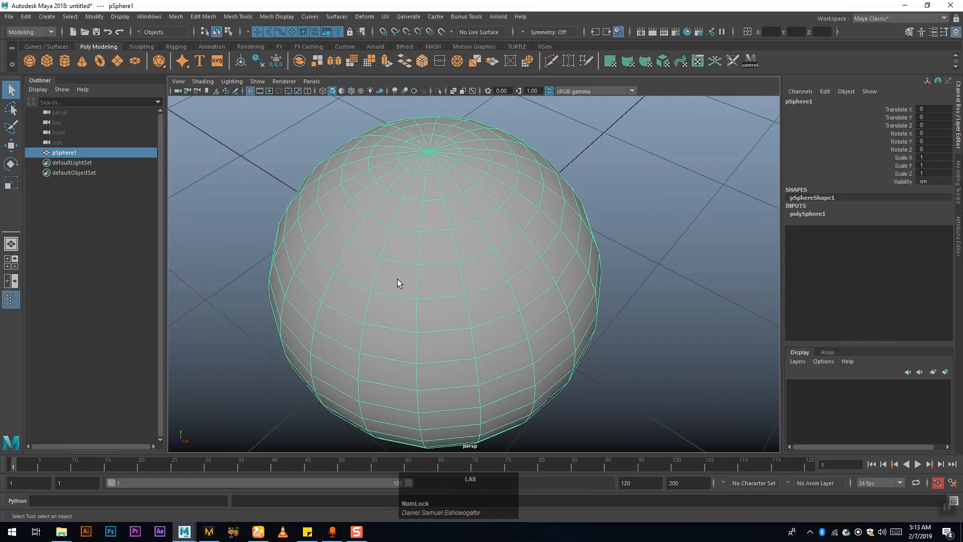
pyautogui.moveTo(422, 288); pyautogui.dragTo(423, 256, button='right')
pyautogui.rightClick(422, 255)
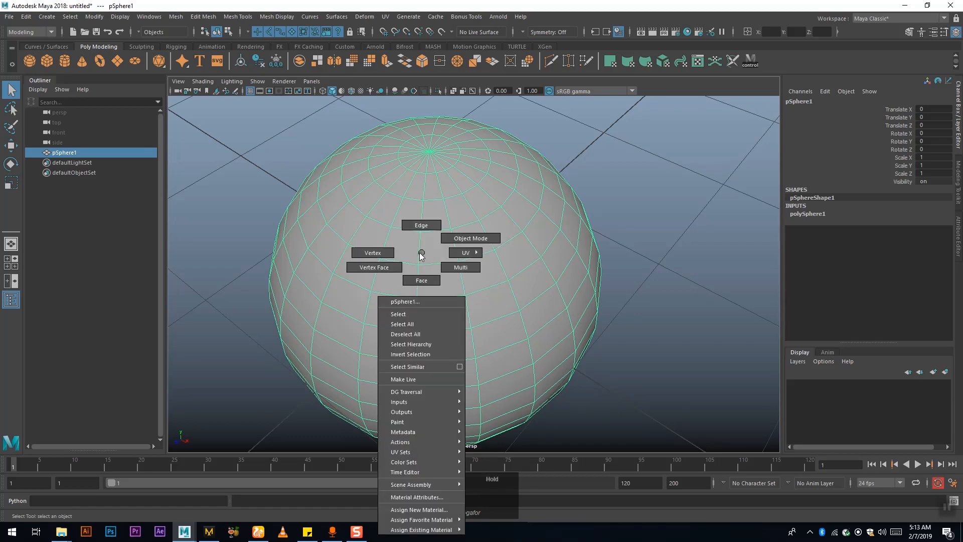
pyautogui.moveTo(421, 255); pyautogui.dragTo(383, 257, button='right')
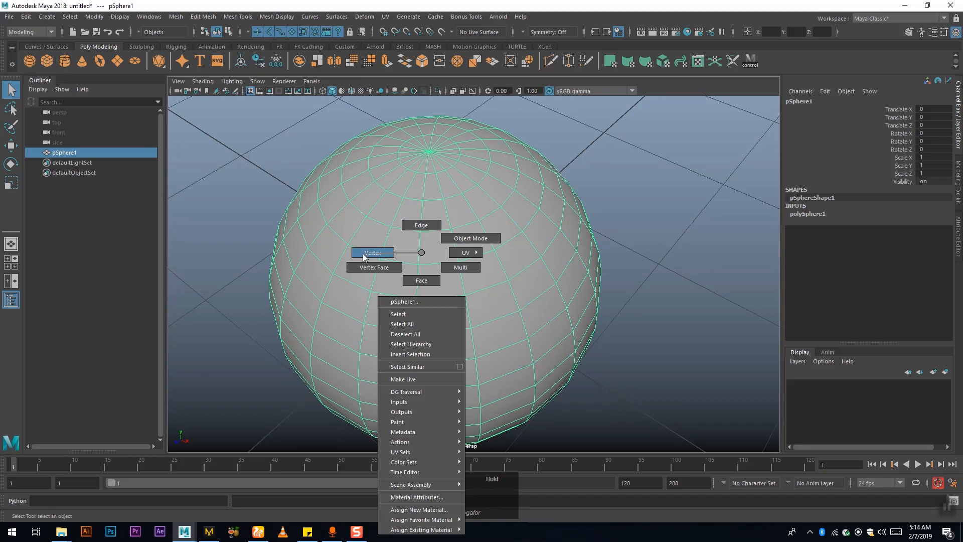
pyautogui.moveTo(365, 255); pyautogui.dragTo(363, 256, button='right')
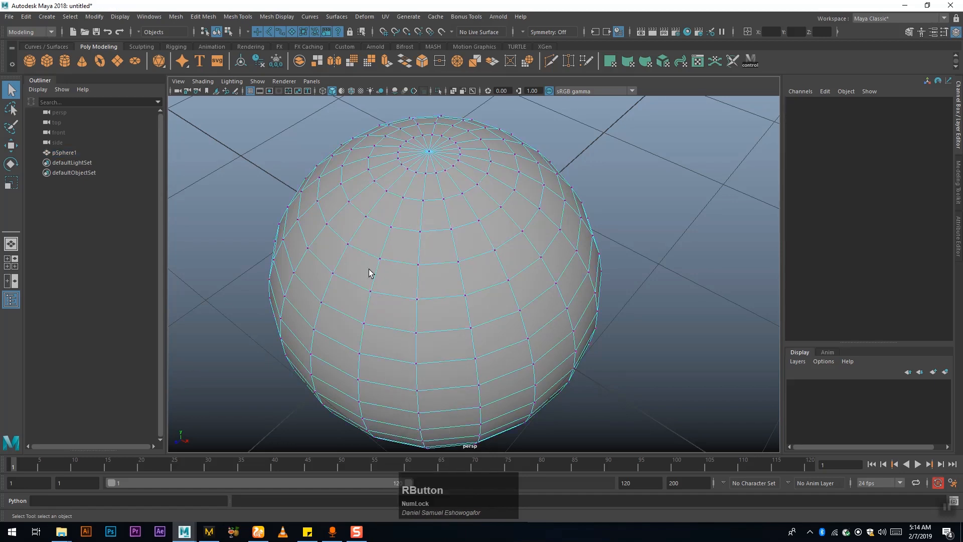
# - Switch the sphere to edge component mode and select a single edge on its front surface
pyautogui.keyDown('alt'); pyautogui.moveTo(470, 292); pyautogui.dragTo(555, 276); pyautogui.keyUp('alt')
pyautogui.keyDown('alt'); pyautogui.moveTo(555, 275); pyautogui.dragTo(476, 228, button='right'); pyautogui.keyUp('alt')
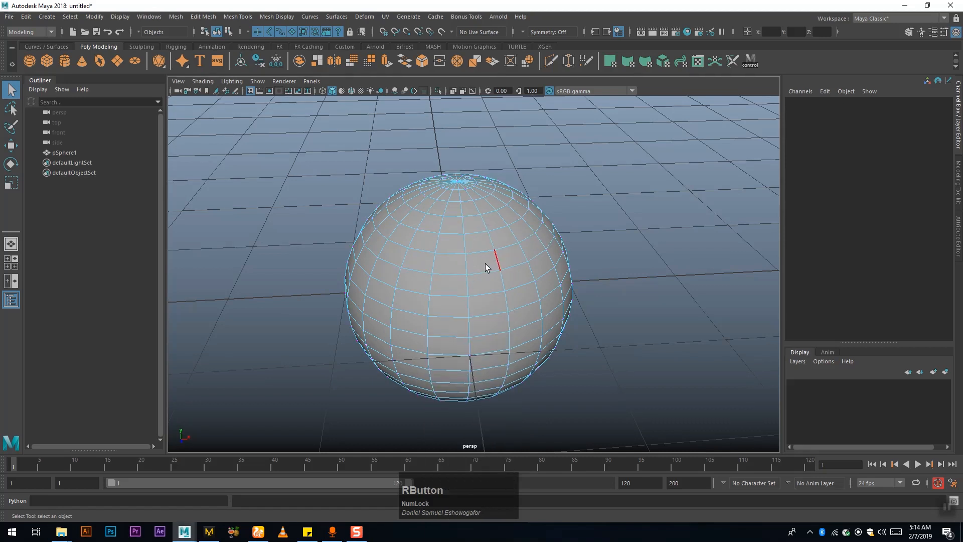
pyautogui.click(440, 236)
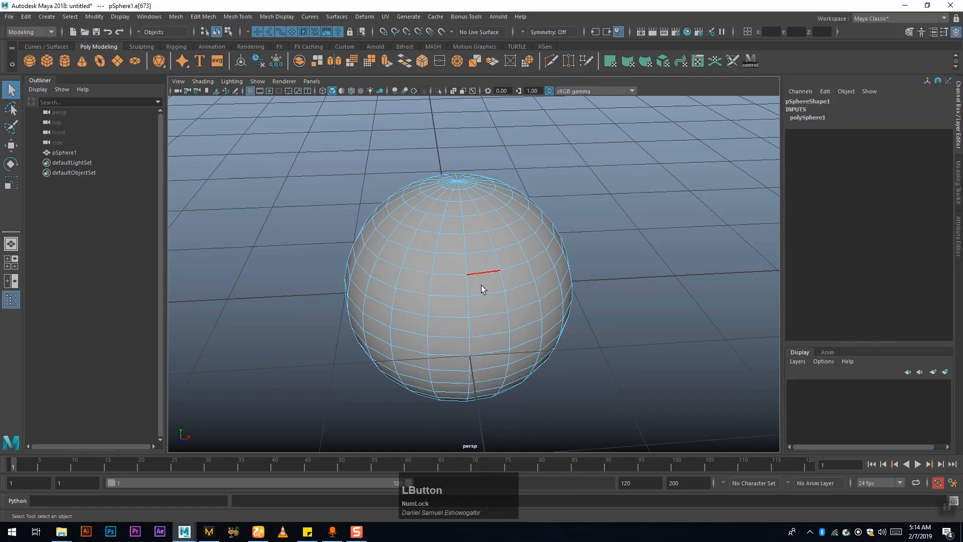
# - Switch the sphere to face component mode and select individual faces one after another on its front surface
pyautogui.rightClick(466, 244)
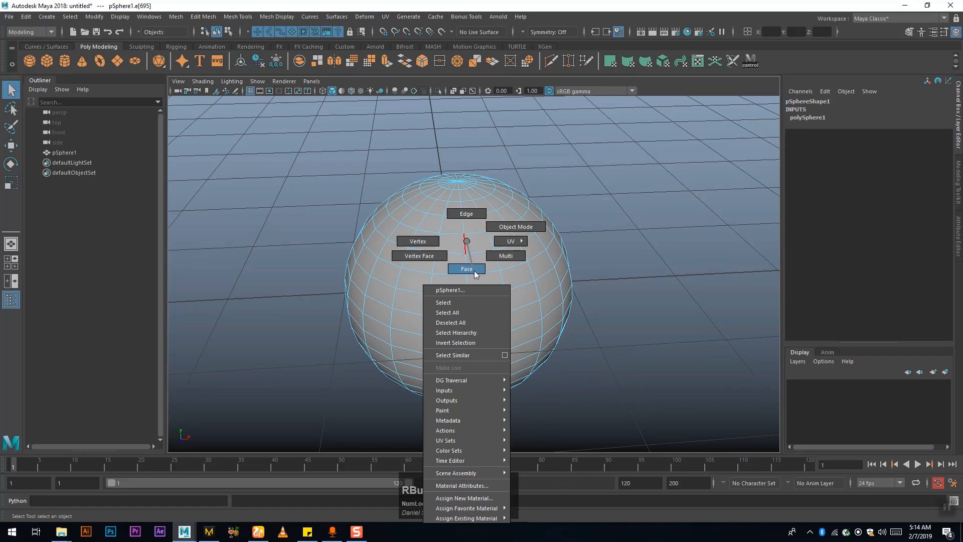
pyautogui.rightClick(466, 270)
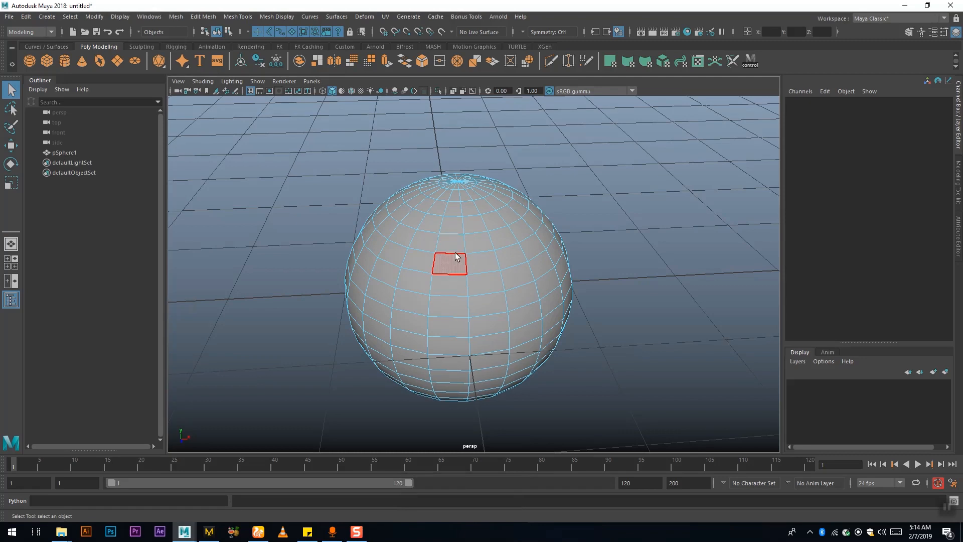
pyautogui.keyDown('alt'); pyautogui.moveTo(433, 270); pyautogui.dragTo(458, 313); pyautogui.keyUp('alt')
pyautogui.click(486, 292)
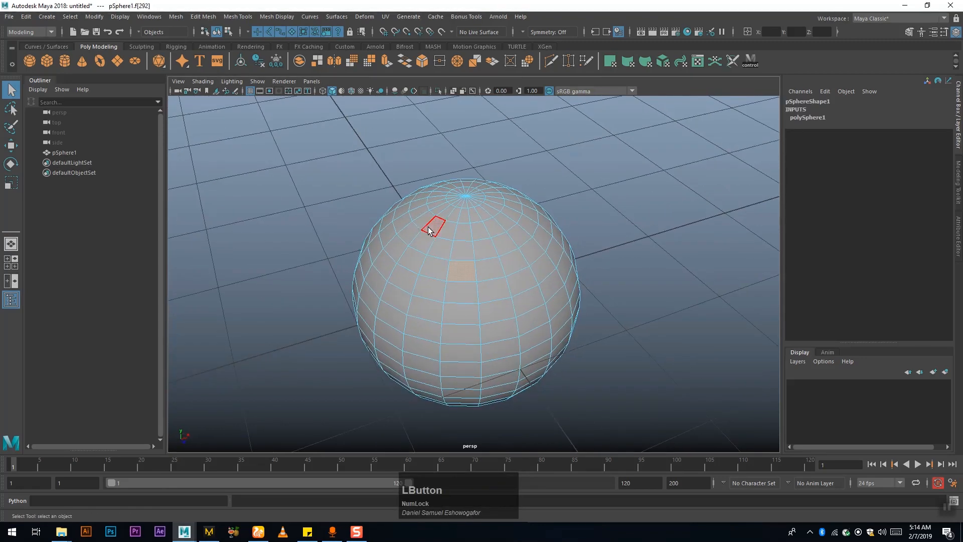
pyautogui.click(490, 315)
pyautogui.click(389, 349)
# - Return the sphere to vertex component mode and pick several single vertices on its upper front surface
pyautogui.keyDown('alt'); pyautogui.moveTo(486, 318); pyautogui.dragTo(368, 296); pyautogui.keyUp('alt')
pyautogui.keyDown('alt'); pyautogui.moveTo(368, 297); pyautogui.dragTo(447, 325, button='right'); pyautogui.keyUp('alt')
pyautogui.keyDown('alt'); pyautogui.moveTo(447, 324); pyautogui.dragTo(425, 239); pyautogui.keyUp('alt')
pyautogui.moveTo(425, 239); pyautogui.dragTo(389, 240, button='right')
pyautogui.click(421, 229)
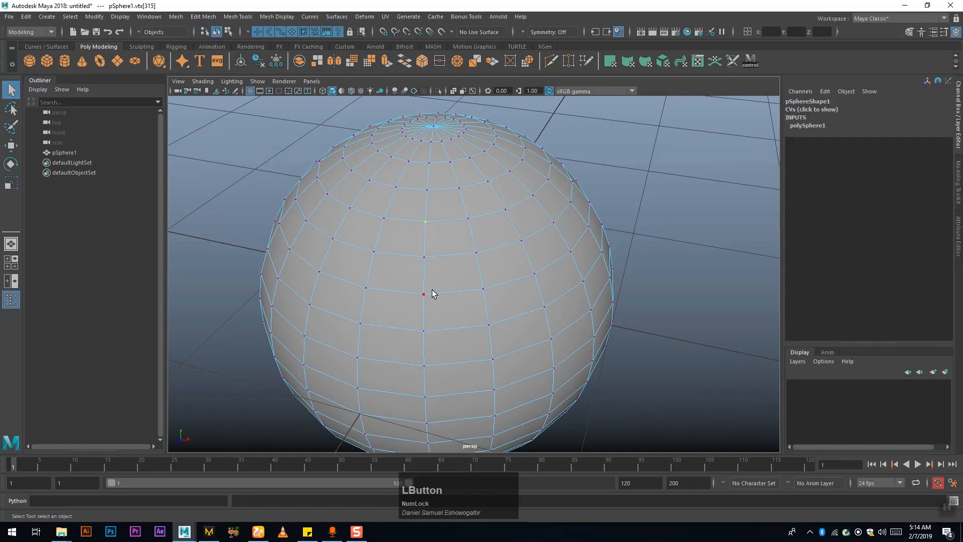
pyautogui.click(447, 287)
pyautogui.click(477, 284)
# - Pick a single edge in edge mode and a single vertex in vertex mode on the sphere's front
pyautogui.rightClick(480, 228)
pyautogui.click(485, 205)
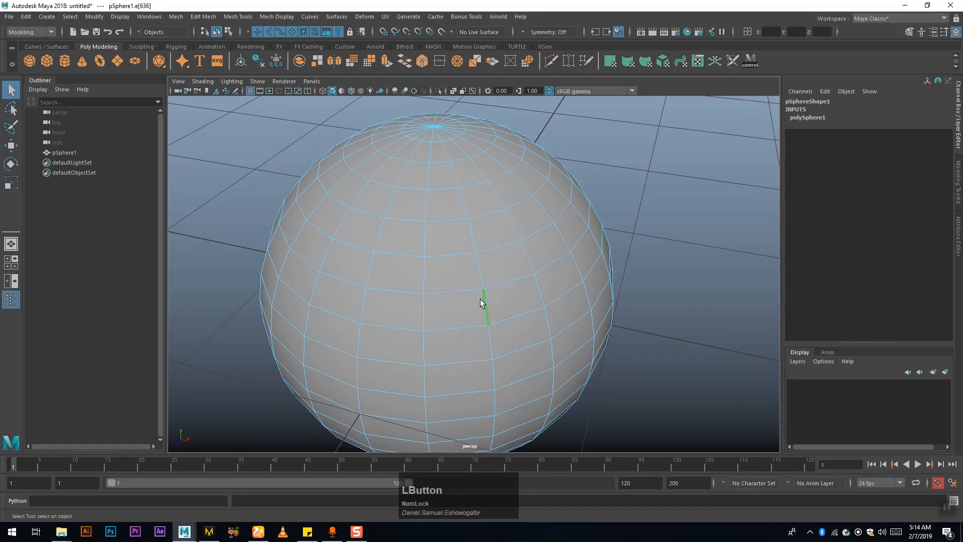
pyautogui.rightClick(485, 255)
pyautogui.click(444, 260)
pyautogui.click(476, 253)
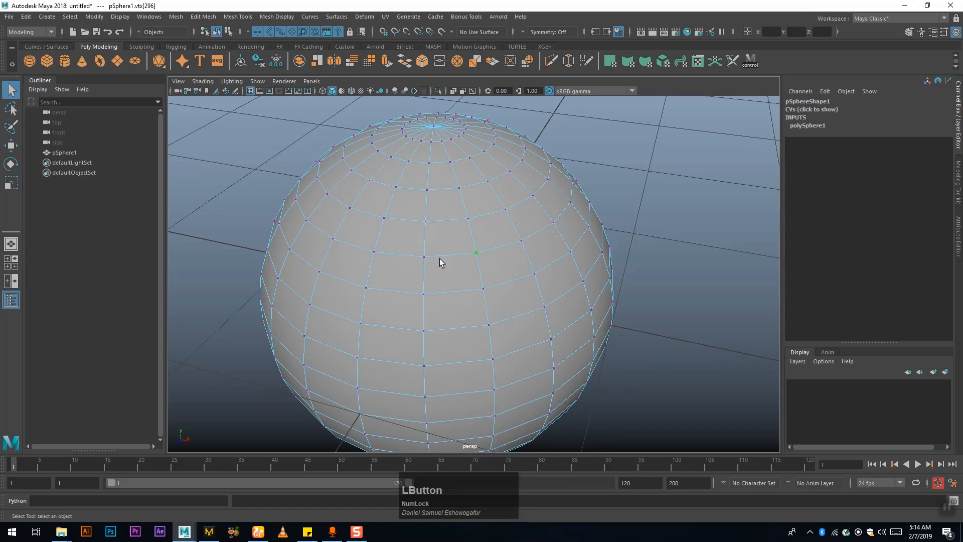
# - Change the sphere back to face mode and select single faces in turn, ending with one on its upper front
pyautogui.rightClick(440, 194)
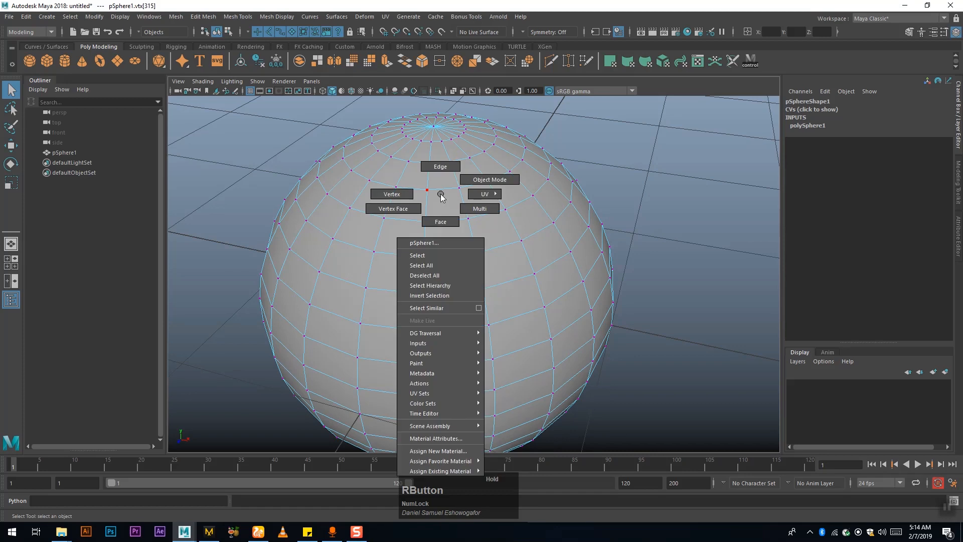
pyautogui.moveTo(443, 219); pyautogui.dragTo(442, 220, button='right')
pyautogui.click(446, 263)
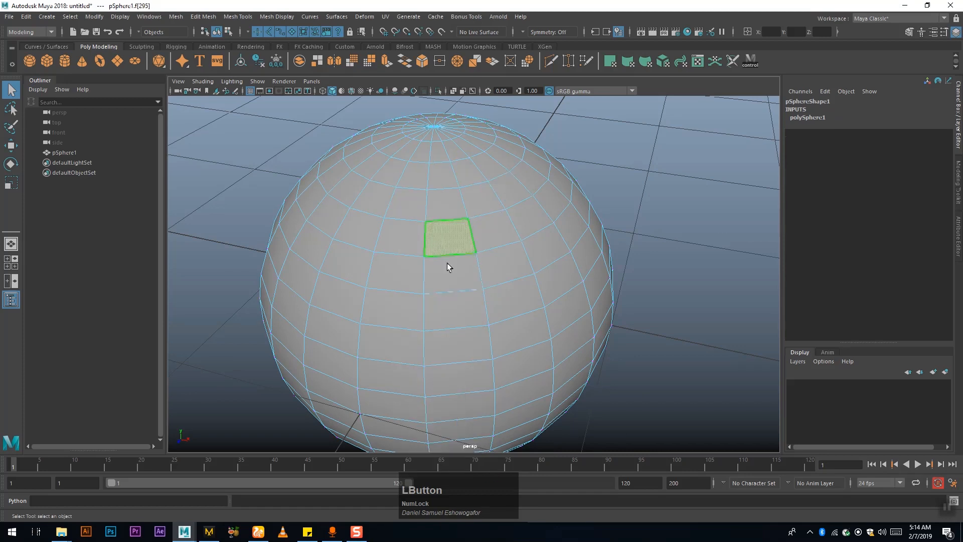
pyautogui.click(301, 307)
pyautogui.click(343, 294)
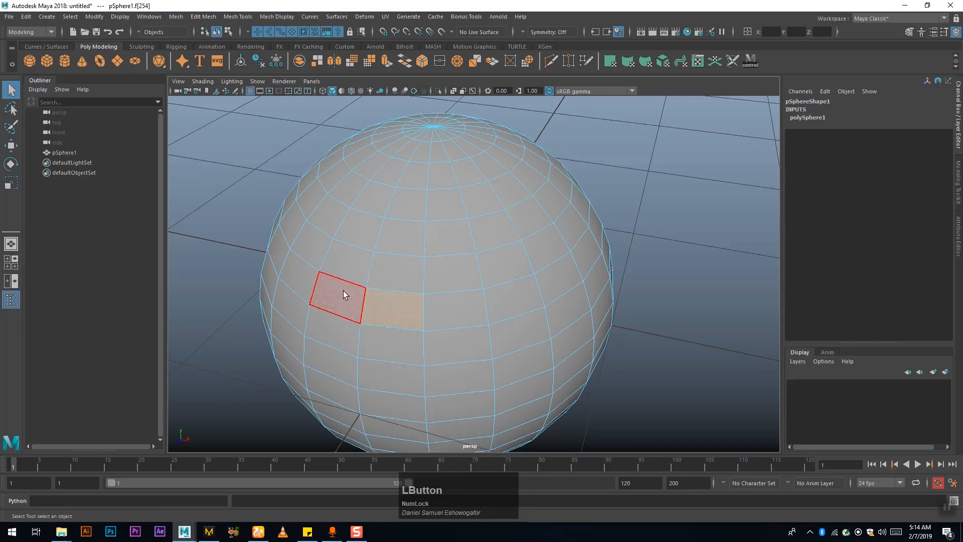
pyautogui.click(349, 256)
pyautogui.click(360, 227)
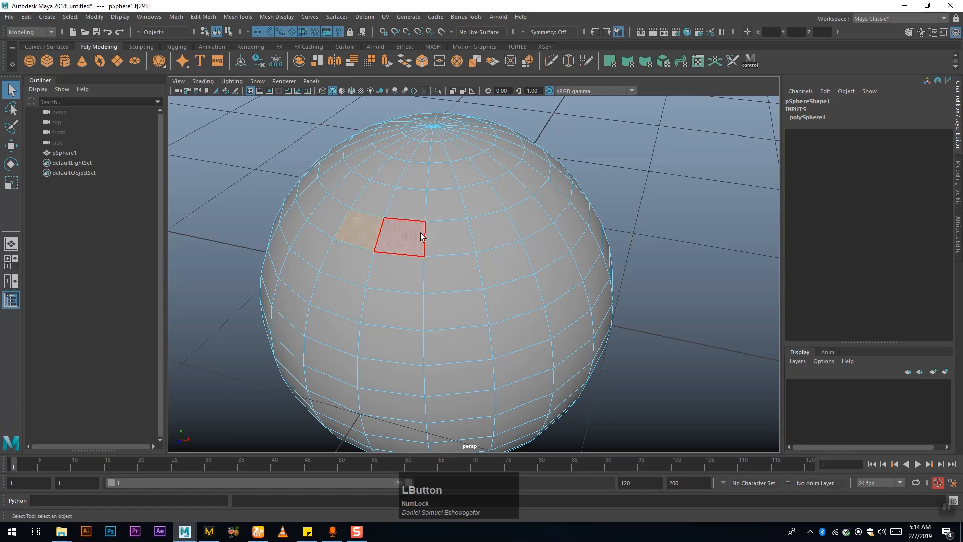
pyautogui.rightClick(456, 245)
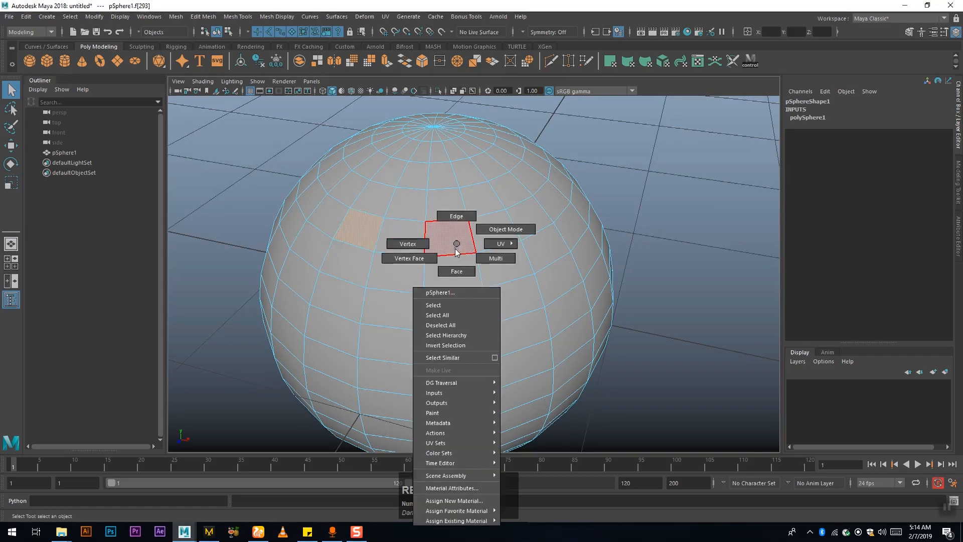
pyautogui.click(452, 269)
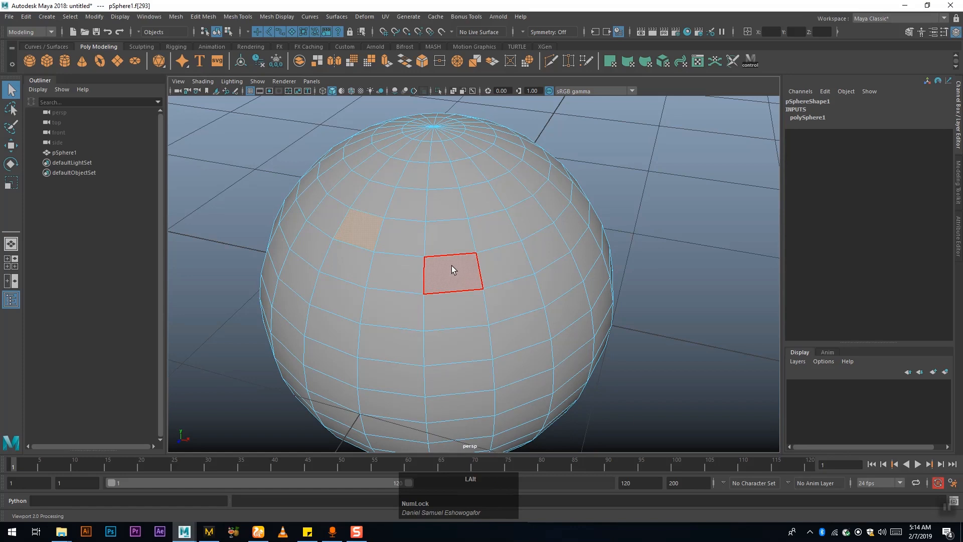
pyautogui.rightClick(447, 239)
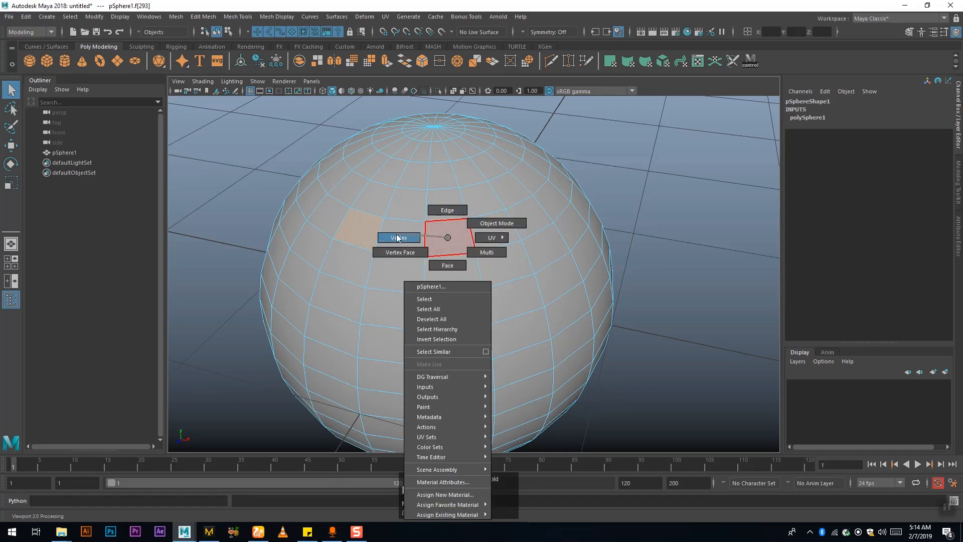
pyautogui.rightClick(450, 236)
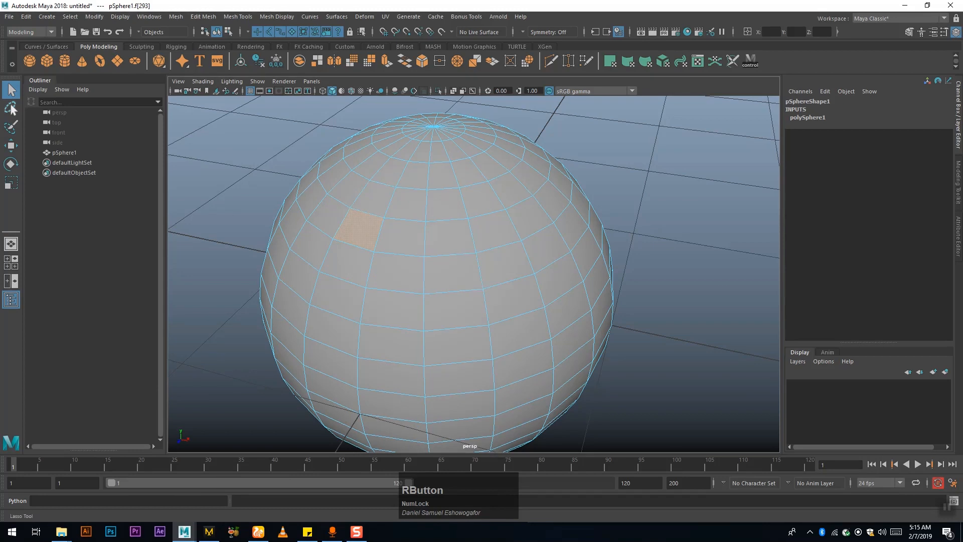
# - Use the Lasso Tool to encircle and select a patch of faces on the sphere's front
pyautogui.click(12, 109)
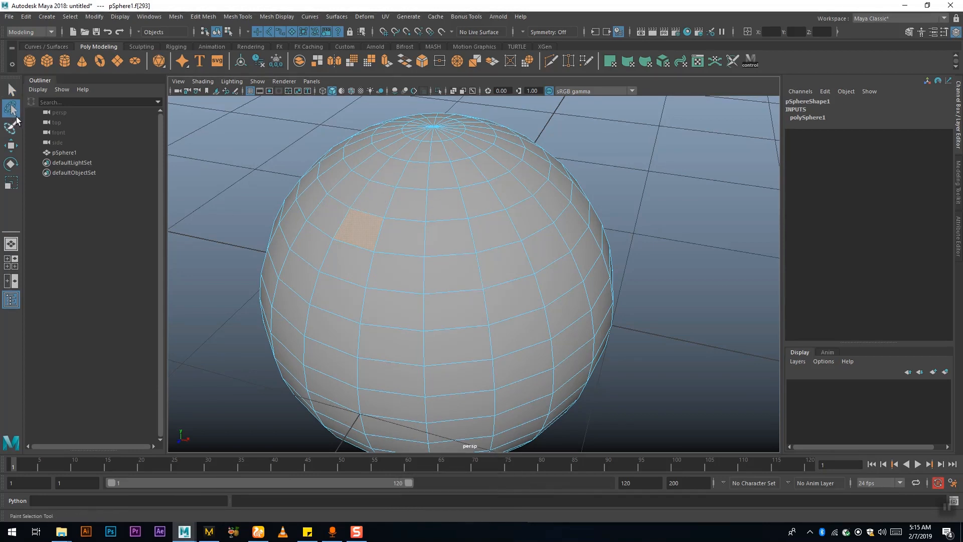
pyautogui.moveTo(417, 214); pyautogui.dragTo(413, 208)
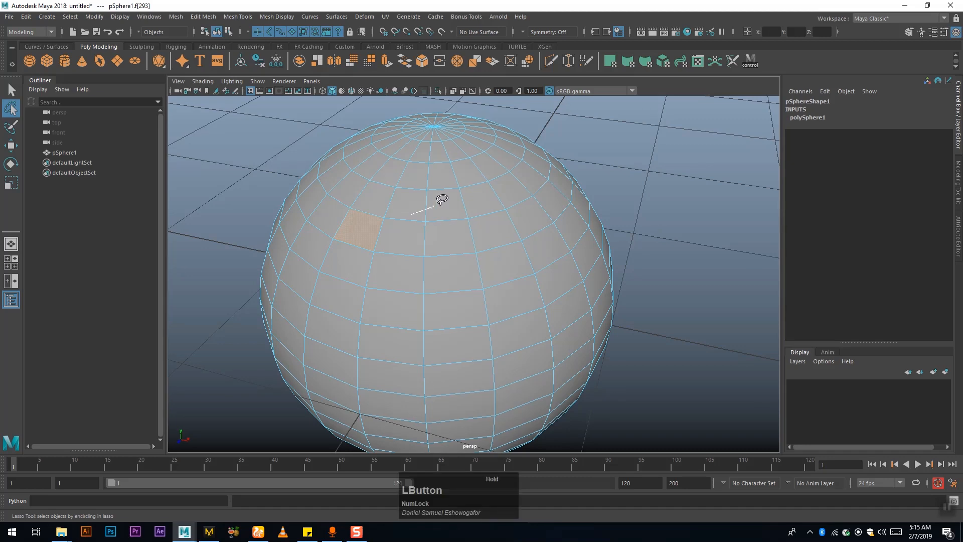
pyautogui.moveTo(367, 307)
pyautogui.mouseDown()
pyautogui.moveTo(351, 230)
pyautogui.moveTo(368, 198)
pyautogui.moveTo(391, 257)
pyautogui.mouseUp()
# - Lasso a large area of faces down the sphere's side, and replace it with a small lassoed patch on another side
pyautogui.keyDown('alt'); pyautogui.moveTo(433, 314); pyautogui.dragTo(492, 315); pyautogui.keyUp('alt')
pyautogui.keyDown('alt'); pyautogui.moveTo(568, 312); pyautogui.dragTo(483, 305, button='right'); pyautogui.keyUp('alt')
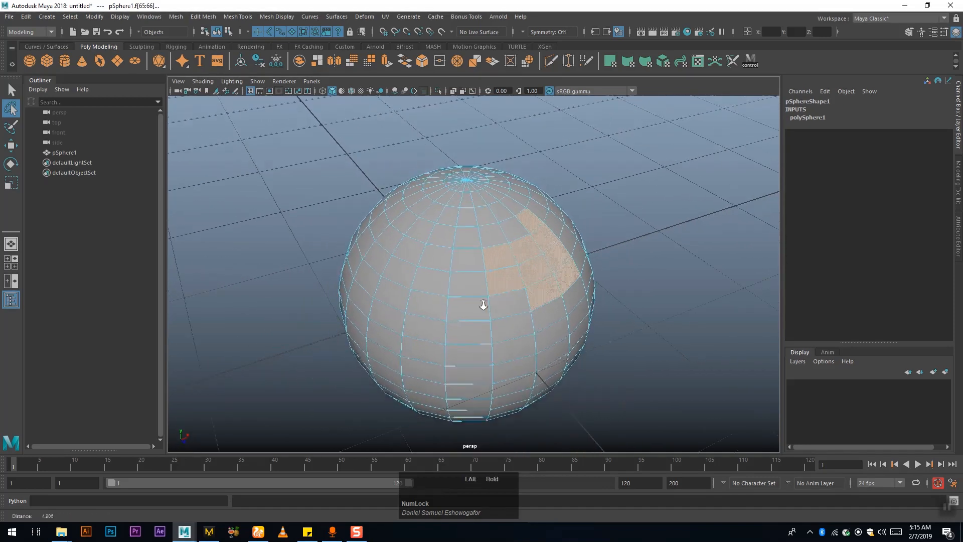
pyautogui.moveTo(483, 304)
pyautogui.keyDown('alt'); pyautogui.mouseDown()
pyautogui.moveTo(476, 325)
pyautogui.moveTo(406, 311)
pyautogui.mouseUp(); pyautogui.keyUp('alt')
pyautogui.moveTo(529, 240); pyautogui.dragTo(505, 434)
pyautogui.moveTo(413, 284); pyautogui.dragTo(396, 292)
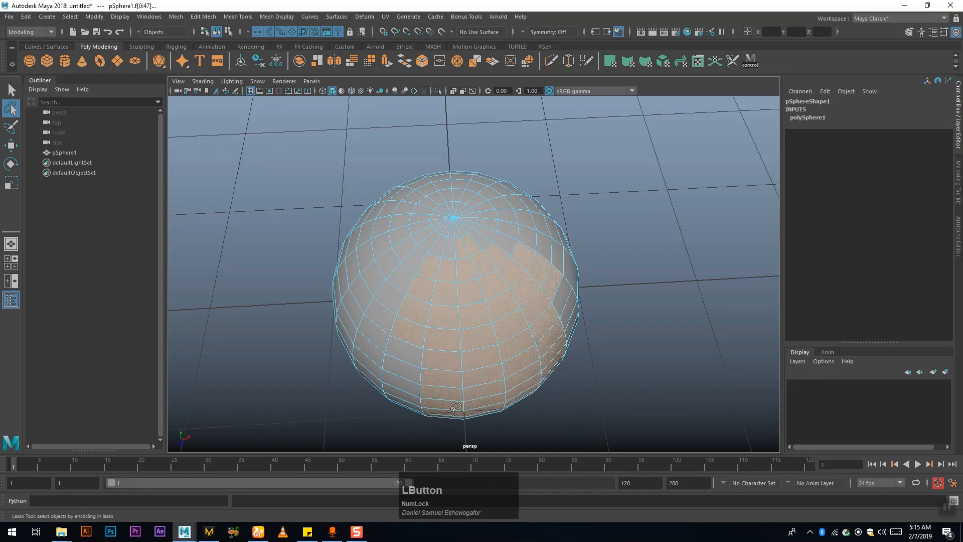
pyautogui.moveTo(453, 382)
pyautogui.keyDown('alt'); pyautogui.mouseDown()
pyautogui.moveTo(408, 350)
pyautogui.moveTo(544, 382)
pyautogui.moveTo(444, 307)
pyautogui.mouseUp(); pyautogui.keyUp('alt')
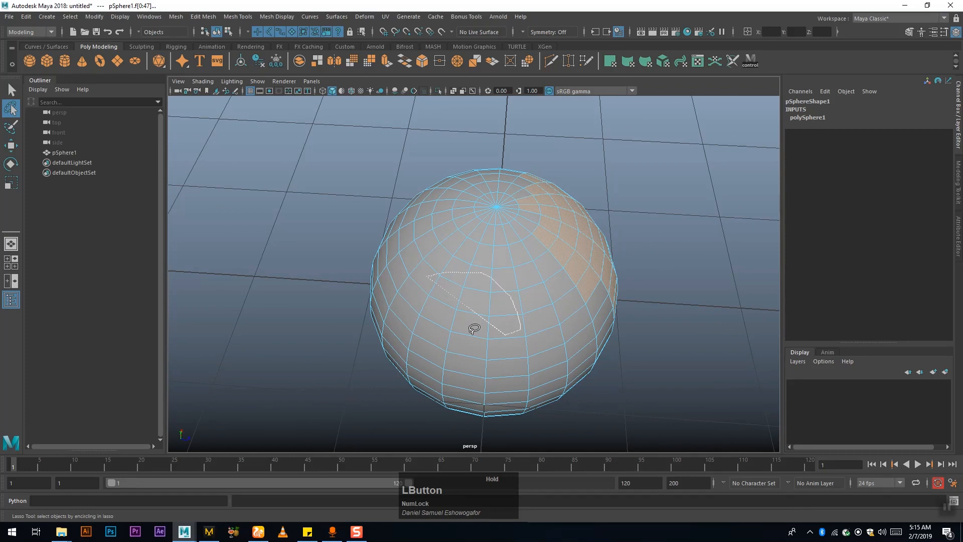
pyautogui.moveTo(419, 290); pyautogui.dragTo(418, 274)
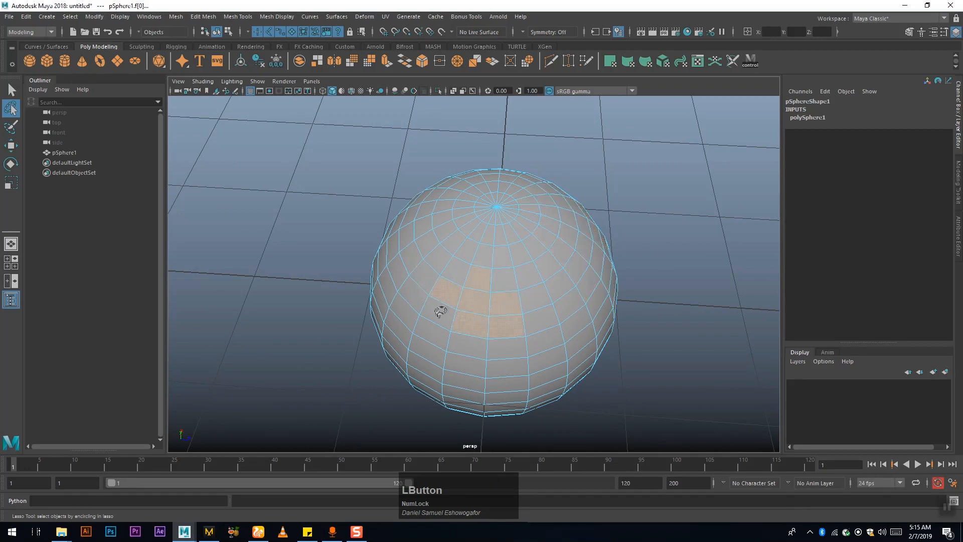
# - Use the Paint Selection Tool to brush over a large area of faces on the sphere's front
pyautogui.click(10, 128)
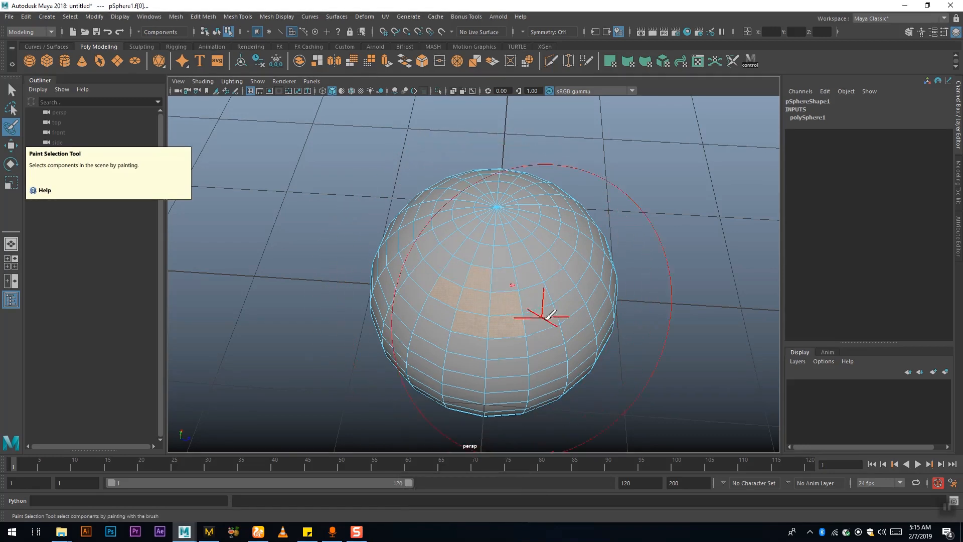
pyautogui.moveTo(497, 342)
pyautogui.keyDown('alt'); pyautogui.mouseDown()
pyautogui.moveTo(505, 329)
pyautogui.moveTo(465, 301)
pyautogui.moveTo(448, 271)
pyautogui.moveTo(579, 247)
pyautogui.moveTo(495, 269)
pyautogui.moveTo(490, 302)
pyautogui.moveTo(512, 275)
pyautogui.moveTo(507, 285)
pyautogui.moveTo(492, 271)
pyautogui.mouseUp(); pyautogui.keyUp('alt')
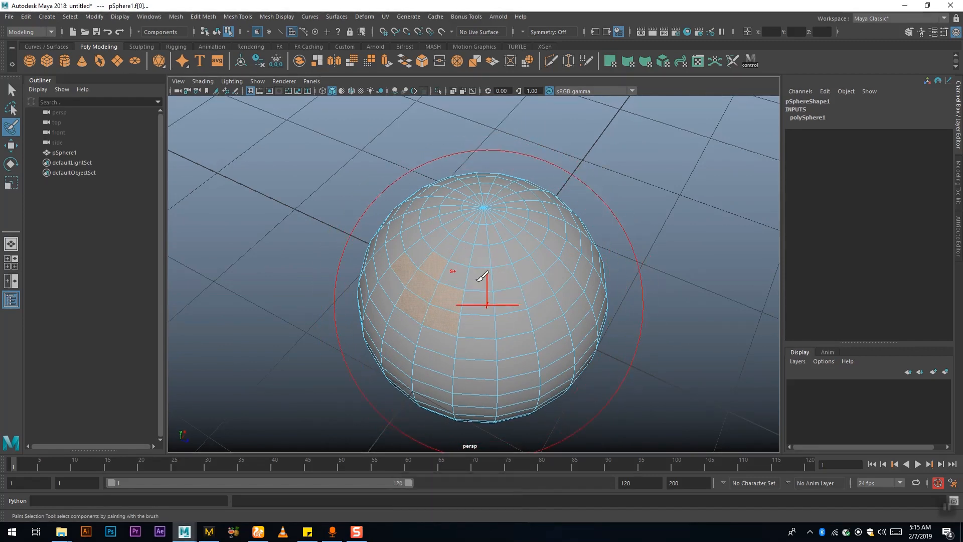
pyautogui.moveTo(483, 292)
pyautogui.mouseDown()
pyautogui.moveTo(483, 304)
pyautogui.moveTo(454, 277)
pyautogui.moveTo(471, 300)
pyautogui.moveTo(460, 297)
pyautogui.moveTo(488, 281)
pyautogui.moveTo(473, 303)
pyautogui.moveTo(457, 279)
pyautogui.moveTo(455, 228)
pyautogui.moveTo(478, 227)
pyautogui.moveTo(459, 283)
pyautogui.moveTo(484, 269)
pyautogui.moveTo(469, 265)
pyautogui.mouseUp()
pyautogui.moveTo(468, 327)
pyautogui.keyDown('alt'); pyautogui.mouseDown()
pyautogui.moveTo(459, 298)
pyautogui.moveTo(477, 299)
pyautogui.mouseUp(); pyautogui.keyUp('alt')
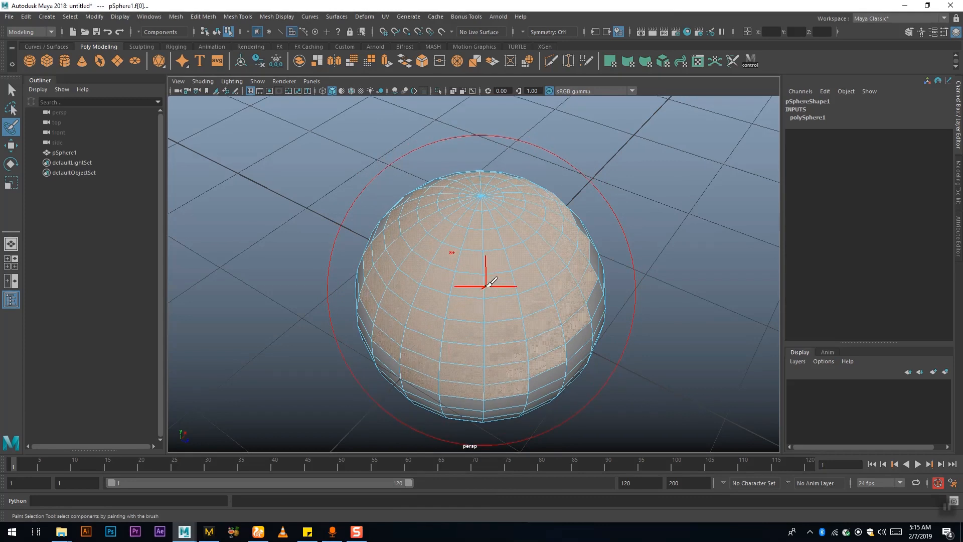
# - Undo the painted selection back to the earlier small patch of selected faces
pyautogui.press('ctrl')
pyautogui.hotkey('ctrl', 'z')
pyautogui.hotkey('ctrl', 'z')
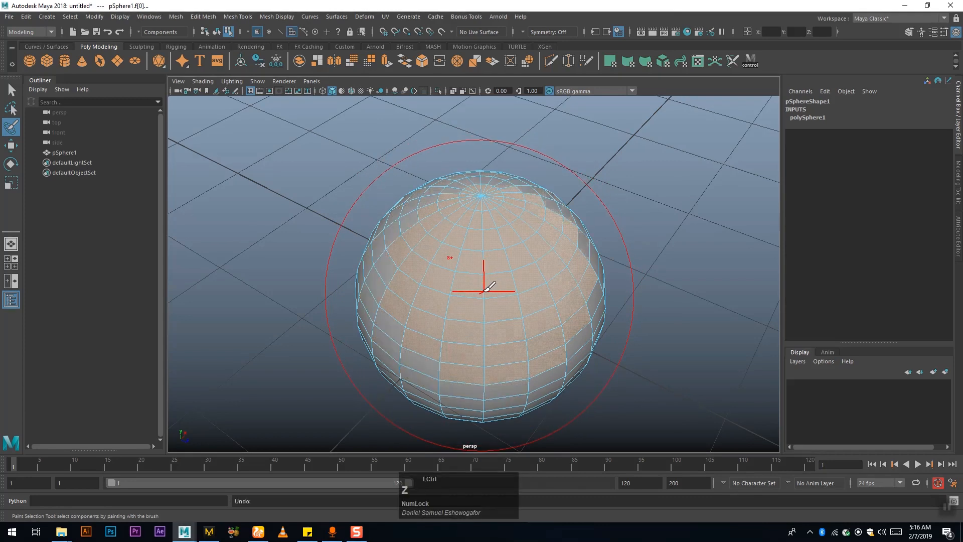
pyautogui.click(26, 17)
pyautogui.click(42, 36)
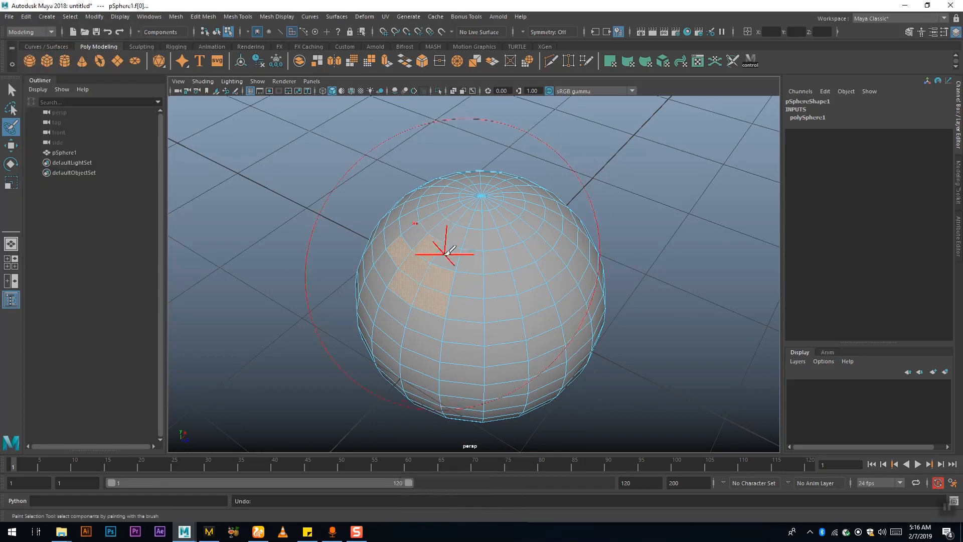
pyautogui.hotkey('ctrl', 'z')
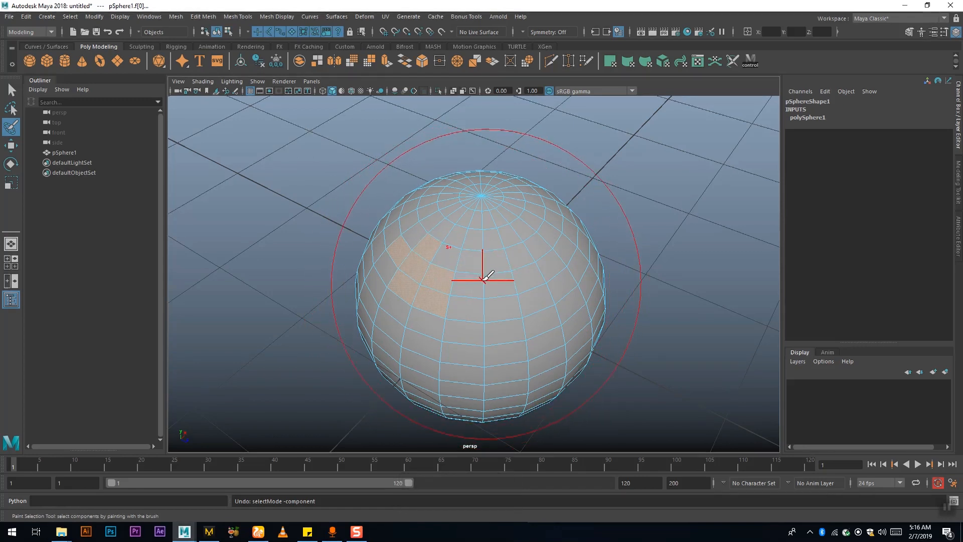
# - Shrink the Paint Selection brush radius to roughly the size of a few sphere faces
pyautogui.press('b')
pyautogui.press('b')
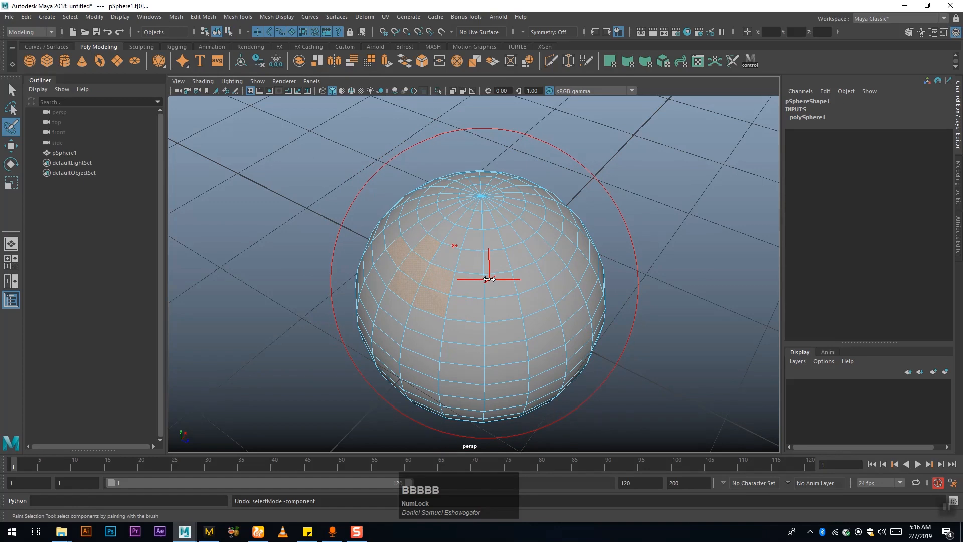
pyautogui.press('b')
pyautogui.press('b')
pyautogui.press('b')
pyautogui.press('b')
pyautogui.press('b')
pyautogui.moveTo(501, 284)
pyautogui.mouseDown()
pyautogui.moveTo(422, 287)
pyautogui.moveTo(541, 304)
pyautogui.moveTo(433, 303)
pyautogui.mouseUp()
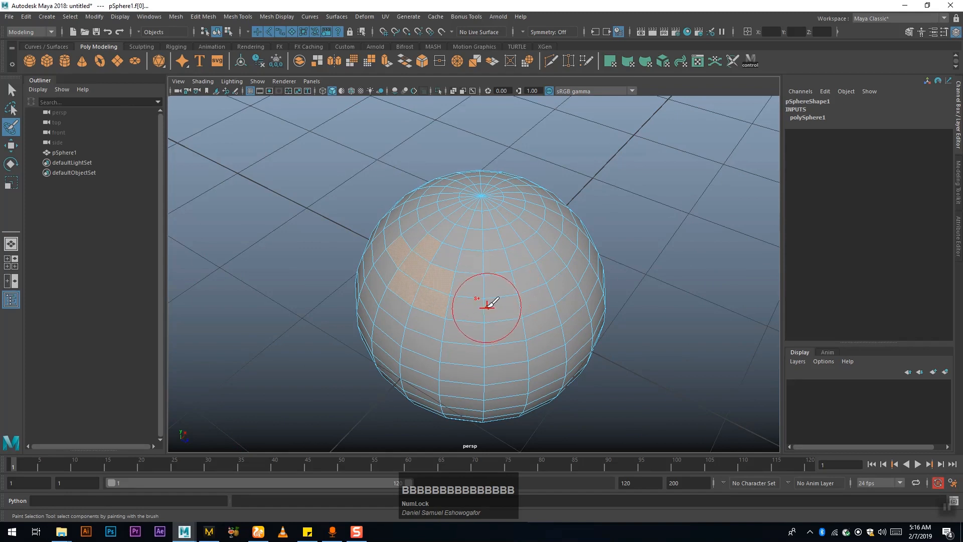
pyautogui.press('b')
# - Paint across the sphere's front with the smaller brush to add its faces to the selection
pyautogui.moveTo(484, 293)
pyautogui.mouseDown()
pyautogui.moveTo(475, 293)
pyautogui.moveTo(519, 245)
pyautogui.moveTo(495, 247)
pyautogui.mouseUp()
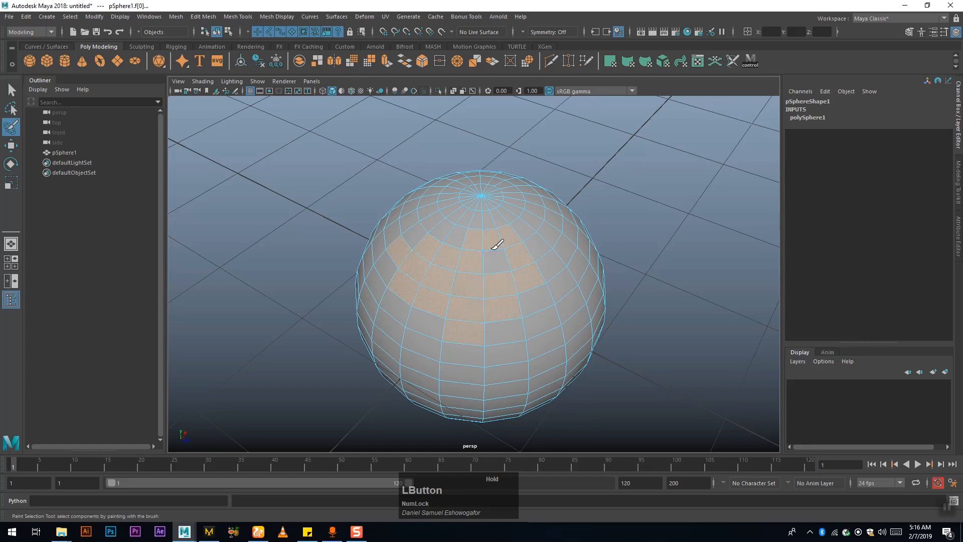
pyautogui.moveTo(470, 301)
pyautogui.mouseDown()
pyautogui.moveTo(440, 308)
pyautogui.moveTo(489, 335)
pyautogui.moveTo(527, 318)
pyautogui.moveTo(386, 314)
pyautogui.moveTo(412, 307)
pyautogui.moveTo(400, 254)
pyautogui.moveTo(439, 235)
pyautogui.mouseUp()
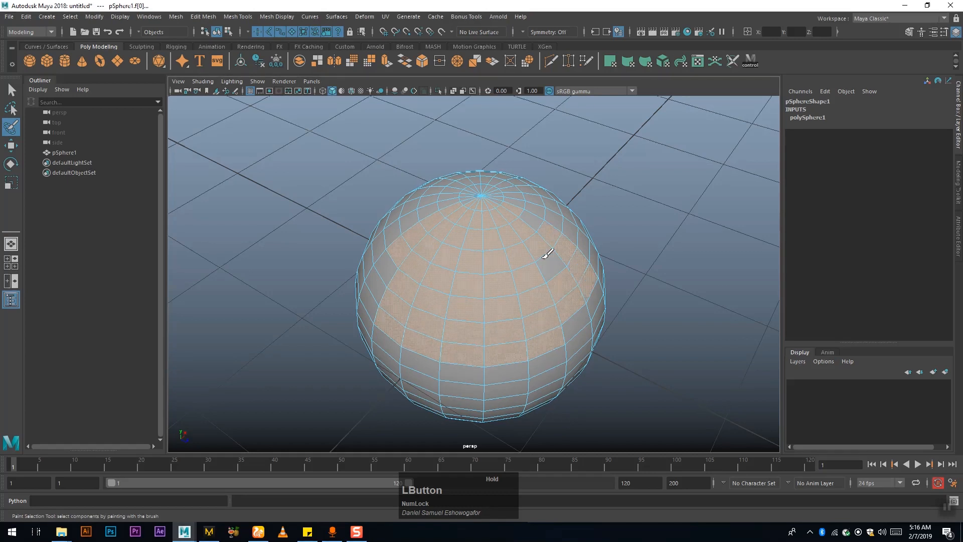
pyautogui.moveTo(539, 275); pyautogui.dragTo(422, 286)
# - Extend the painted face selection onto the unselected side of the sphere
pyautogui.keyDown('alt'); pyautogui.moveTo(501, 299); pyautogui.dragTo(398, 301); pyautogui.keyUp('alt')
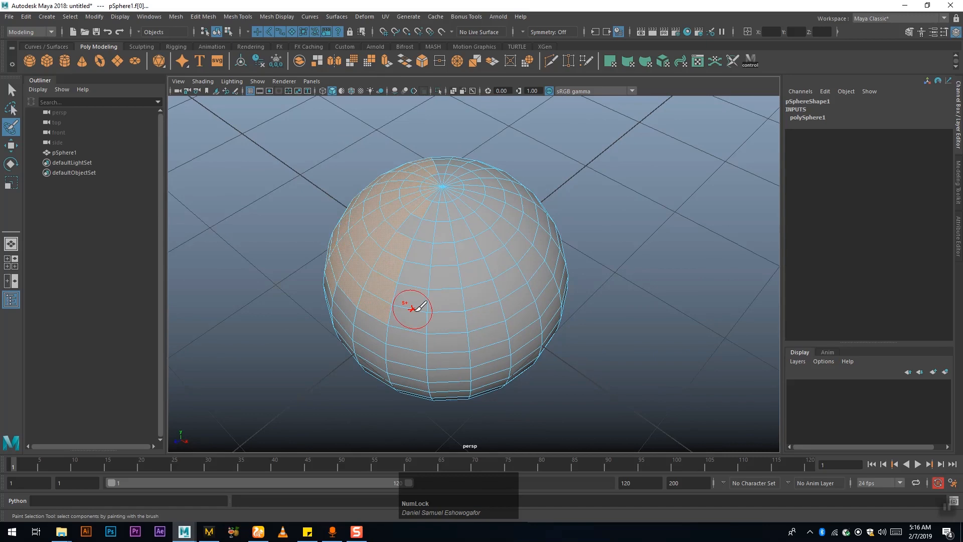
pyautogui.keyDown('alt'); pyautogui.moveTo(477, 312); pyautogui.dragTo(490, 297); pyautogui.keyUp('alt')
pyautogui.moveTo(401, 252)
pyautogui.mouseDown()
pyautogui.moveTo(492, 281)
pyautogui.moveTo(500, 263)
pyautogui.mouseUp()
pyautogui.keyDown('alt'); pyautogui.moveTo(395, 287); pyautogui.dragTo(462, 273); pyautogui.keyUp('alt')
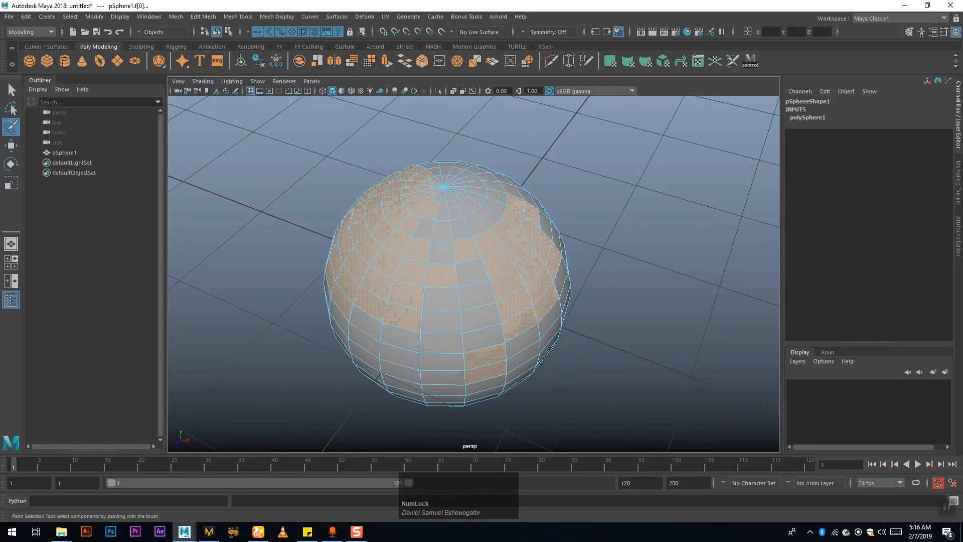
# - Activate the Move Tool and select single faces in turn on the sphere
pyautogui.click(11, 147)
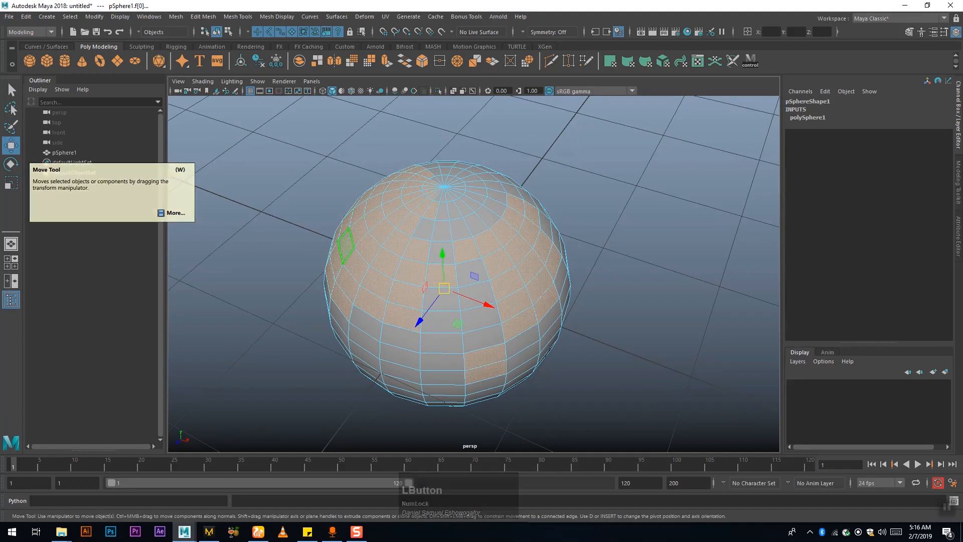
pyautogui.click(483, 274)
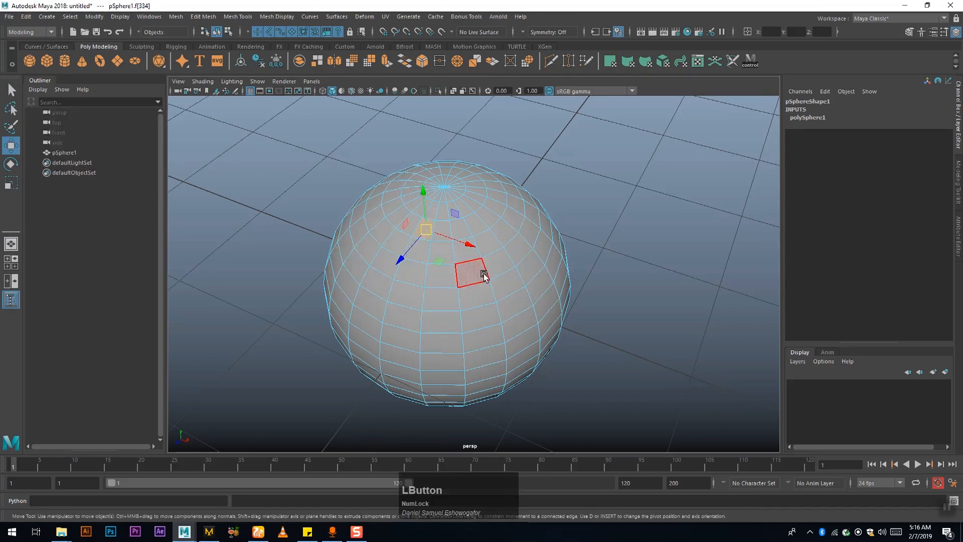
pyautogui.keyDown('alt'); pyautogui.moveTo(453, 305); pyautogui.dragTo(502, 304); pyautogui.keyUp('alt')
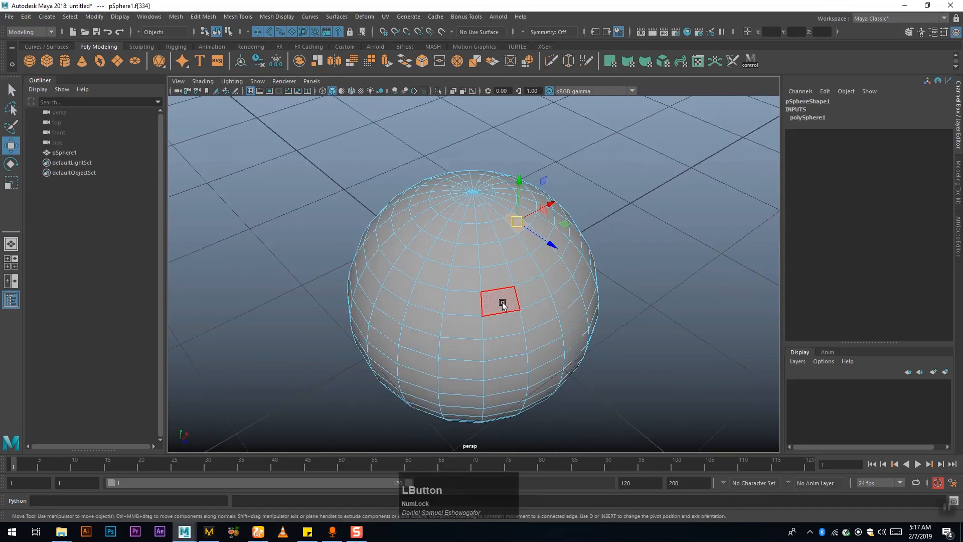
pyautogui.click(502, 302)
pyautogui.keyDown('alt'); pyautogui.moveTo(540, 321); pyautogui.dragTo(488, 318, button='middle'); pyautogui.keyUp('alt')
pyautogui.keyDown('alt'); pyautogui.moveTo(424, 322); pyautogui.dragTo(507, 307); pyautogui.keyUp('alt')
# - Return the sphere to object mode, clear the selection and select the whole sphere
pyautogui.moveTo(494, 255); pyautogui.dragTo(531, 241, button='right')
pyautogui.click(662, 252)
pyautogui.click(422, 312)
# - Change the sphere to vertex mode and select single vertices in turn on its front
pyautogui.moveTo(490, 234); pyautogui.dragTo(444, 232, button='right')
pyautogui.keyDown('alt'); pyautogui.moveTo(480, 283); pyautogui.dragTo(425, 297); pyautogui.keyUp('alt')
pyautogui.click(479, 268)
pyautogui.keyDown('alt'); pyautogui.moveTo(425, 297); pyautogui.dragTo(517, 336, button='right'); pyautogui.keyUp('alt')
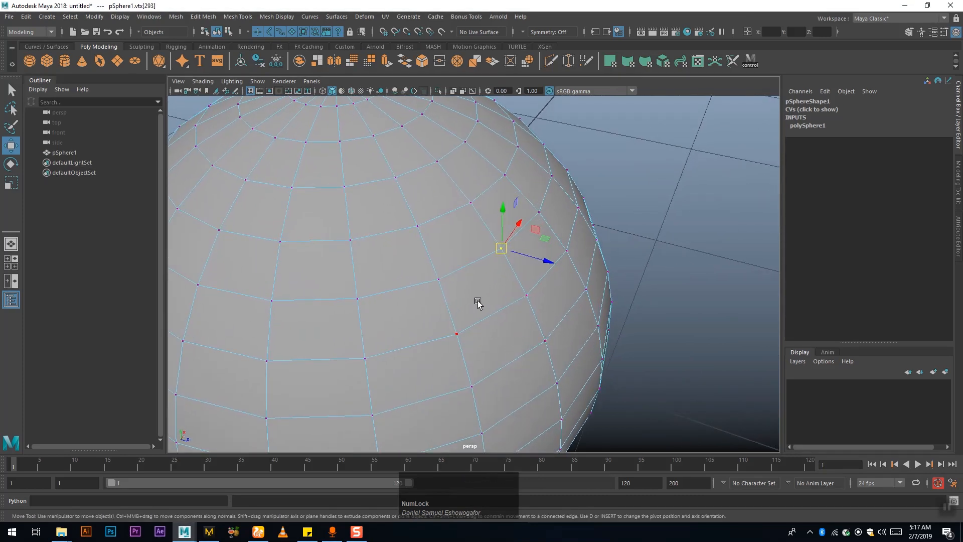
pyautogui.keyDown('alt'); pyautogui.moveTo(482, 308); pyautogui.dragTo(451, 291, button='right'); pyautogui.keyUp('alt')
pyautogui.click(445, 280)
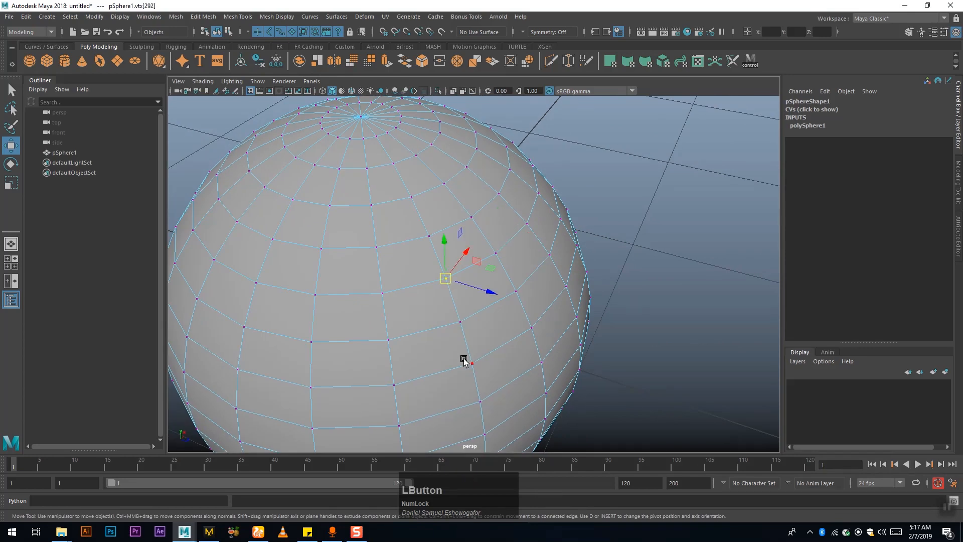
pyautogui.click(461, 326)
# - Select one upper front vertex and pull it outward along the X axis into a pointed spike
pyautogui.click(381, 294)
pyautogui.keyDown('alt'); pyautogui.moveTo(430, 322); pyautogui.dragTo(371, 305); pyautogui.keyUp('alt')
pyautogui.keyDown('alt'); pyautogui.moveTo(503, 326); pyautogui.dragTo(526, 332); pyautogui.keyUp('alt')
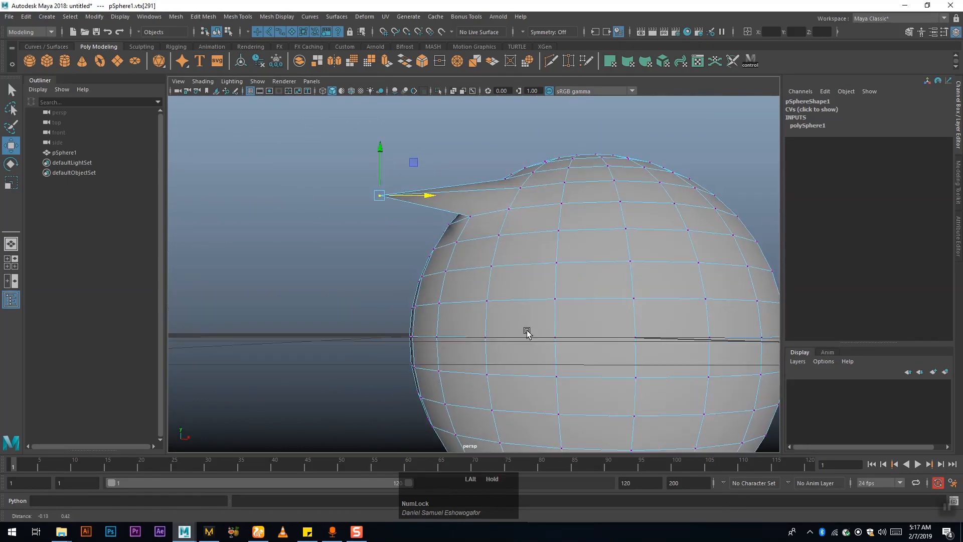
# - Select the four vertices around one face below the spike and pull them out of the sphere
pyautogui.click(458, 244)
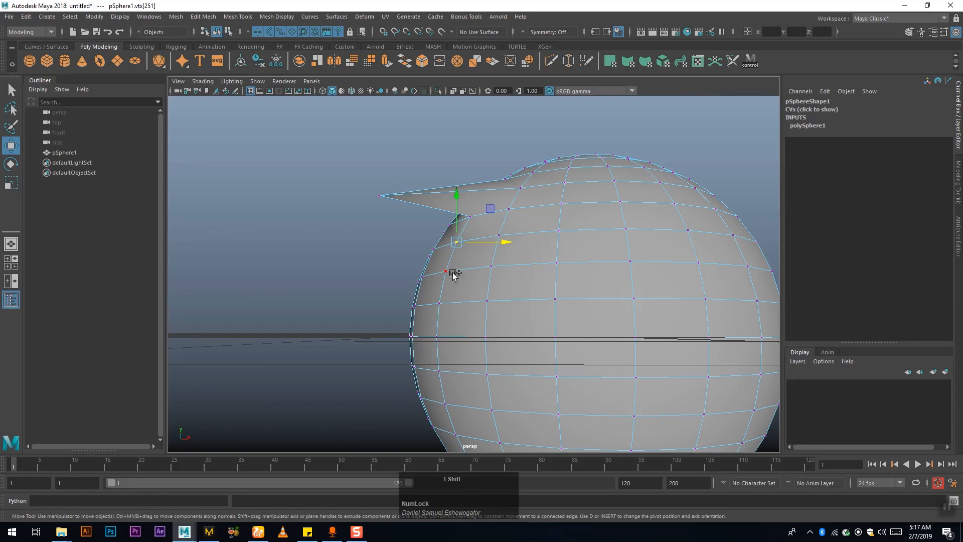
pyautogui.keyDown('shift'); pyautogui.click(445, 272); pyautogui.keyUp('shift')
pyautogui.keyDown('shift'); pyautogui.click(492, 273); pyautogui.keyUp('shift')
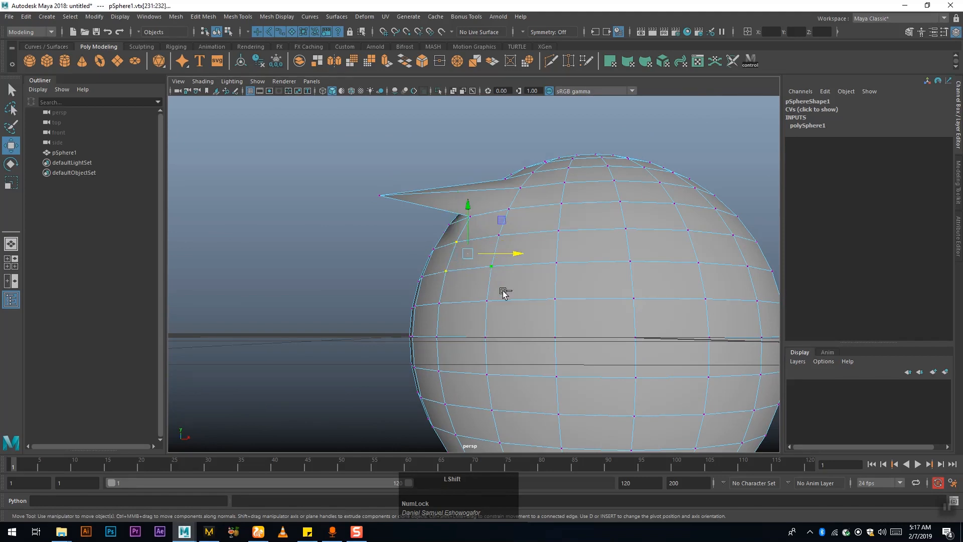
pyautogui.keyDown('shift'); pyautogui.click(503, 239); pyautogui.keyUp('shift')
pyautogui.keyDown('alt'); pyautogui.moveTo(530, 285); pyautogui.dragTo(424, 374); pyautogui.keyUp('alt')
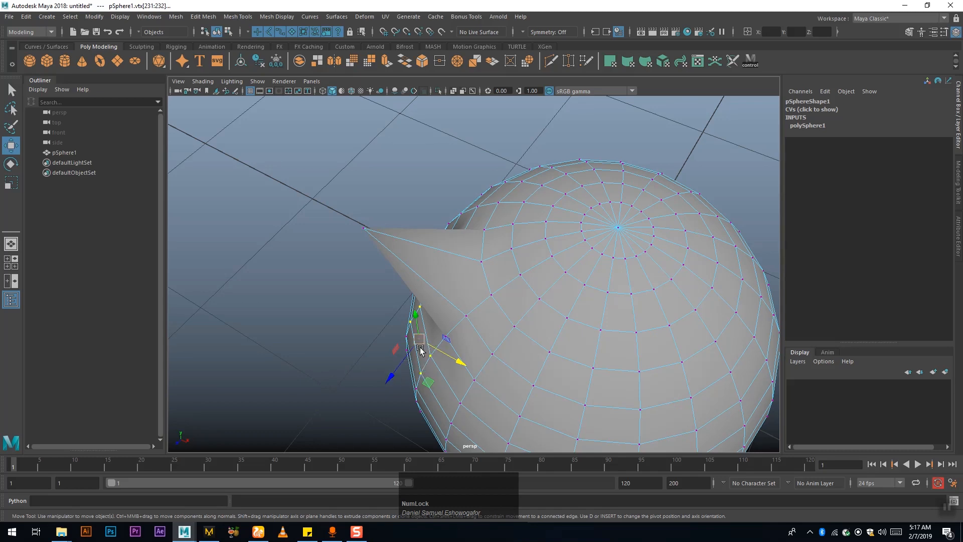
pyautogui.keyDown('alt'); pyautogui.moveTo(398, 375); pyautogui.dragTo(414, 321); pyautogui.keyUp('alt')
pyautogui.keyDown('alt'); pyautogui.moveTo(469, 346); pyautogui.dragTo(423, 305); pyautogui.keyUp('alt')
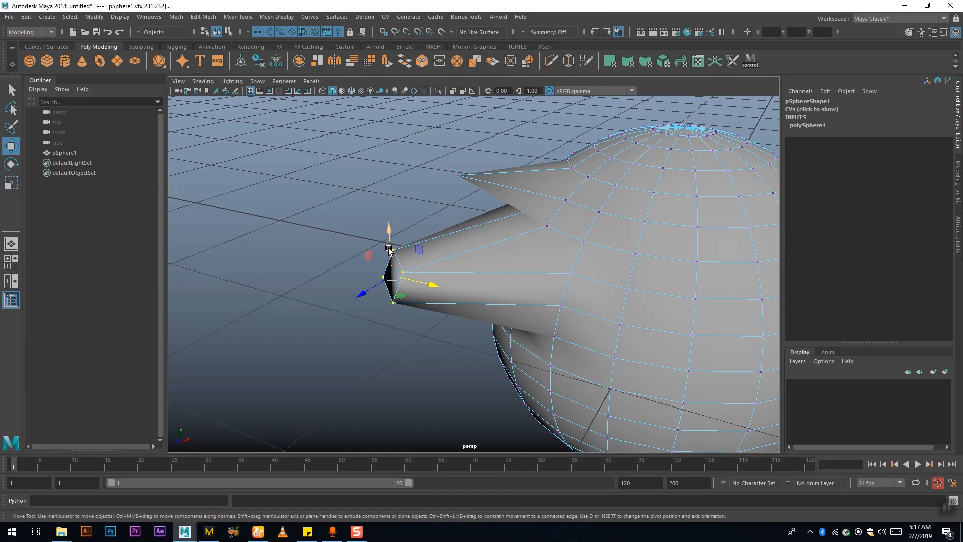
# - Examine the Move manipulator's axis directions on the pulled vertices against the view axis indicator from several angles
pyautogui.keyDown('alt'); pyautogui.moveTo(419, 280); pyautogui.dragTo(365, 278); pyautogui.keyUp('alt')
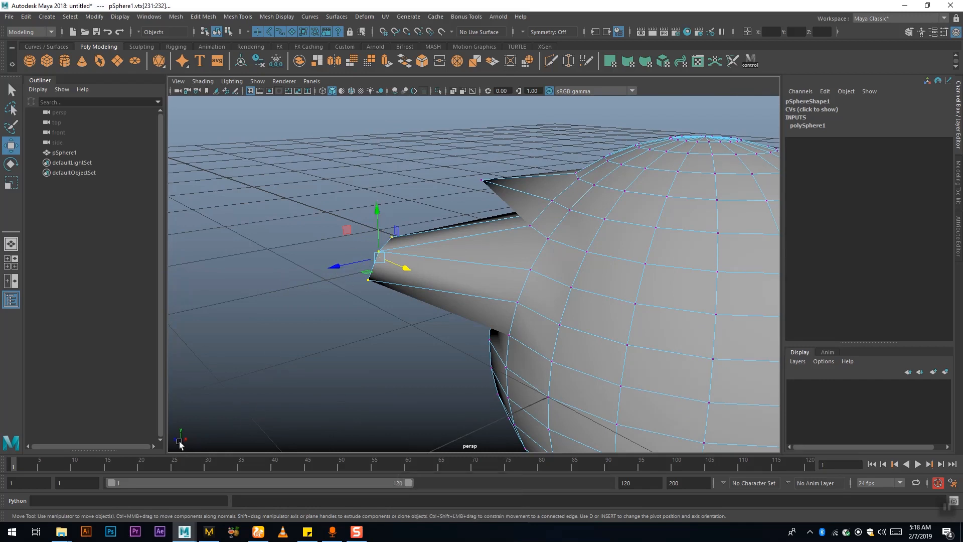
pyautogui.keyDown('alt'); pyautogui.moveTo(333, 299); pyautogui.dragTo(327, 316); pyautogui.keyUp('alt')
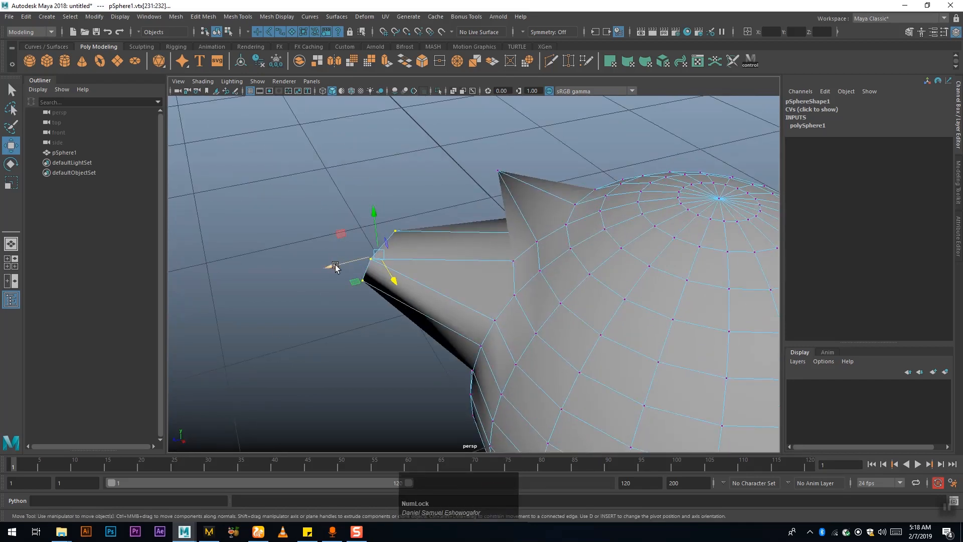
pyautogui.keyDown('alt'); pyautogui.moveTo(371, 351); pyautogui.dragTo(493, 289); pyautogui.keyUp('alt')
pyautogui.keyDown('alt'); pyautogui.moveTo(512, 340); pyautogui.dragTo(463, 335); pyautogui.keyUp('alt')
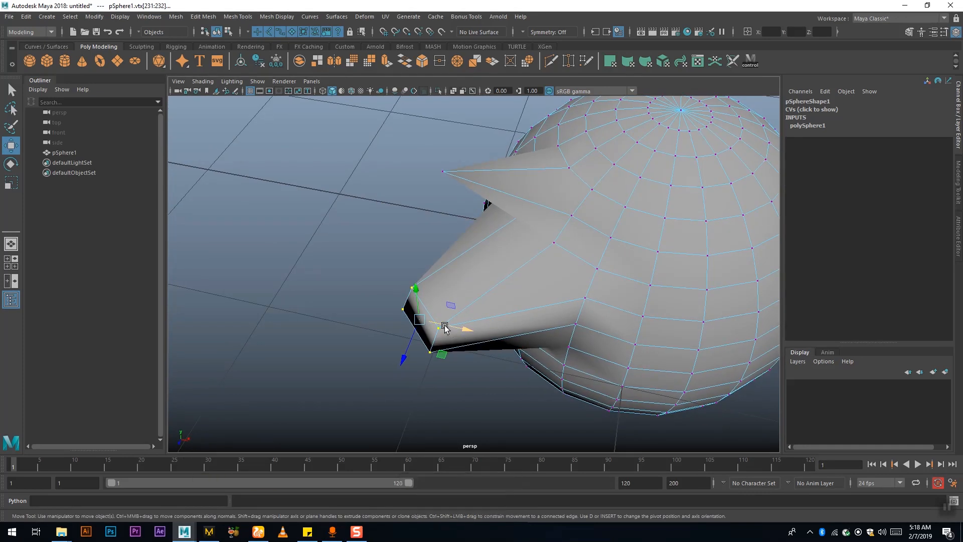
pyautogui.press('alt')
pyautogui.keyDown('alt'); pyautogui.moveTo(474, 381); pyautogui.dragTo(280, 423); pyautogui.keyUp('alt')
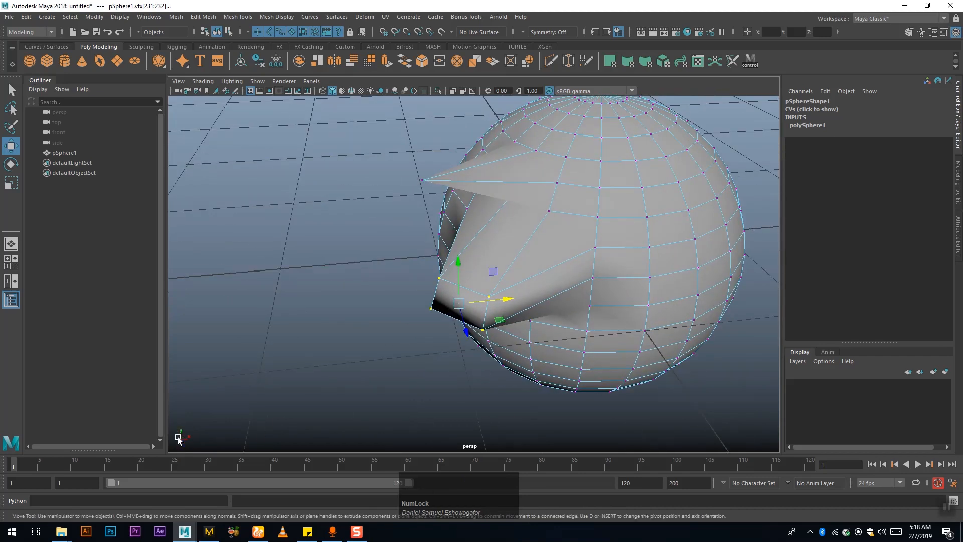
pyautogui.keyDown('alt'); pyautogui.moveTo(544, 349); pyautogui.dragTo(528, 372); pyautogui.keyUp('alt')
pyautogui.keyDown('alt'); pyautogui.moveTo(418, 359); pyautogui.dragTo(336, 370); pyautogui.keyUp('alt')
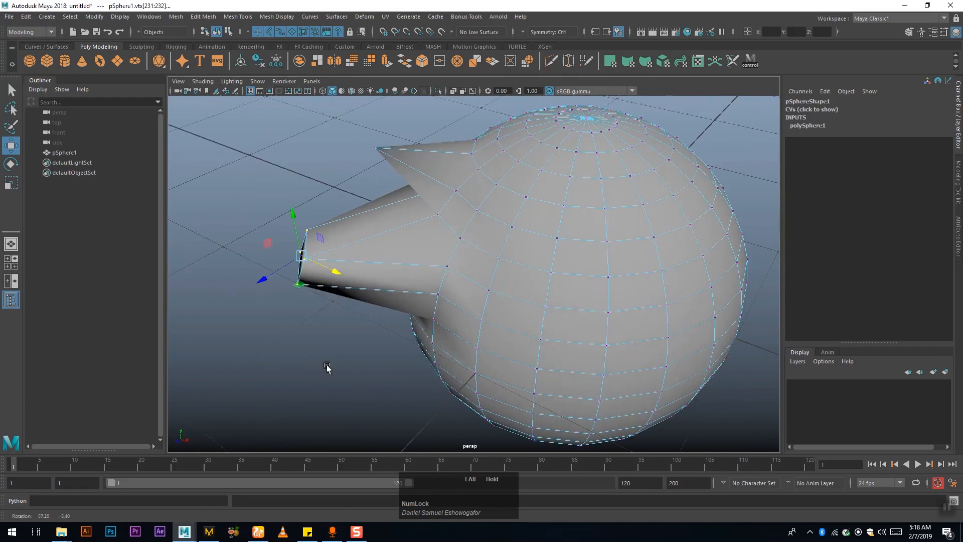
# - Move the four selected vertices along single axes and two-axis planes, stretching them into a long snout
pyautogui.scroll(5, 371, 309)
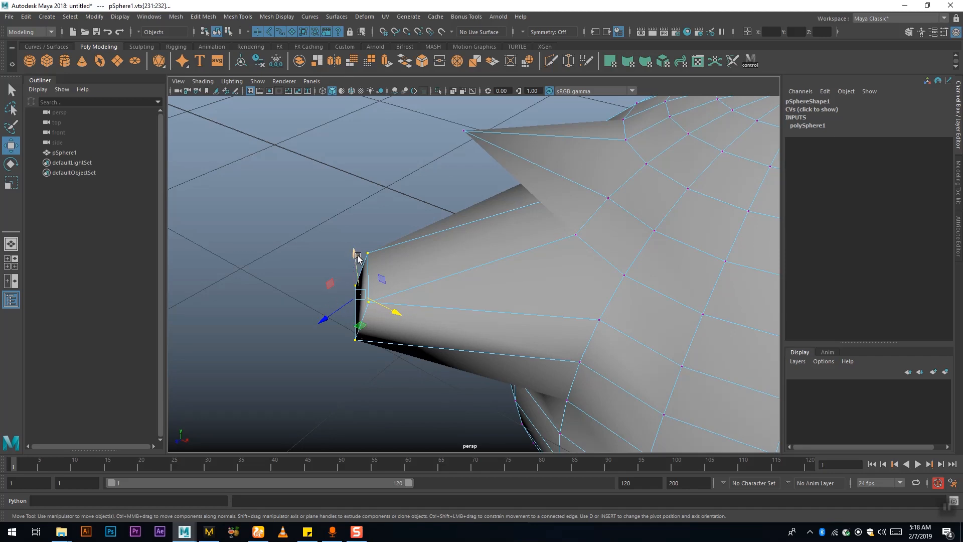
pyautogui.moveTo(354, 259); pyautogui.dragTo(348, 162)
pyautogui.moveTo(307, 221); pyautogui.dragTo(261, 295)
pyautogui.keyDown('alt'); pyautogui.moveTo(315, 274); pyautogui.dragTo(371, 301, button='middle'); pyautogui.keyUp('alt')
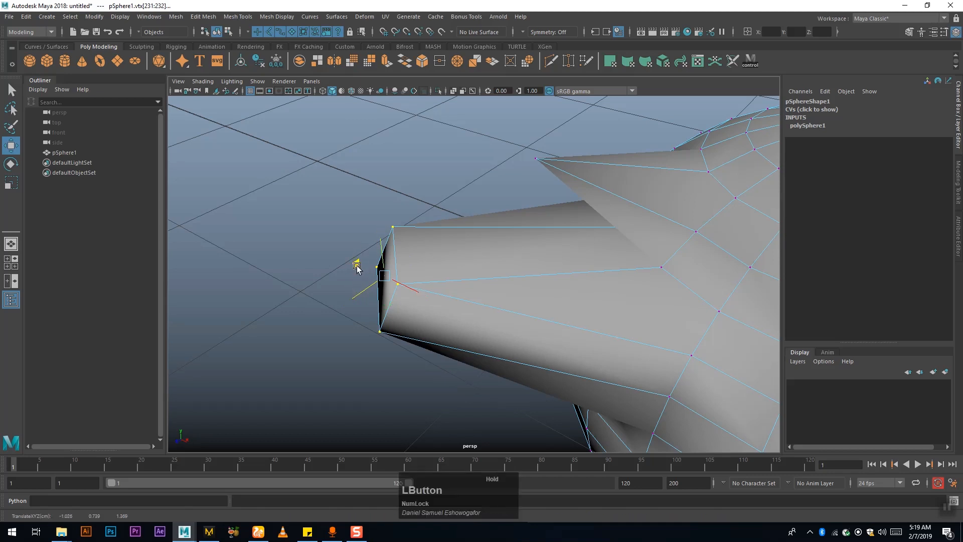
pyautogui.keyDown('alt'); pyautogui.moveTo(436, 326); pyautogui.dragTo(470, 294); pyautogui.keyUp('alt')
pyautogui.moveTo(387, 212); pyautogui.dragTo(465, 131)
pyautogui.moveTo(430, 181); pyautogui.dragTo(346, 323)
# - Switch the sphere to object mode and move it off the origin to about X 0.553, Y 0.613, Z 0.554
pyautogui.keyDown('alt'); pyautogui.moveTo(346, 323); pyautogui.dragTo(593, 359); pyautogui.keyUp('alt')
pyautogui.keyDown('alt'); pyautogui.moveTo(594, 359); pyautogui.dragTo(484, 338, button='middle'); pyautogui.keyUp('alt')
pyautogui.keyDown('alt'); pyautogui.moveTo(484, 338); pyautogui.dragTo(524, 360); pyautogui.keyUp('alt')
pyautogui.moveTo(547, 238); pyautogui.dragTo(593, 221, button='right')
pyautogui.click(677, 258)
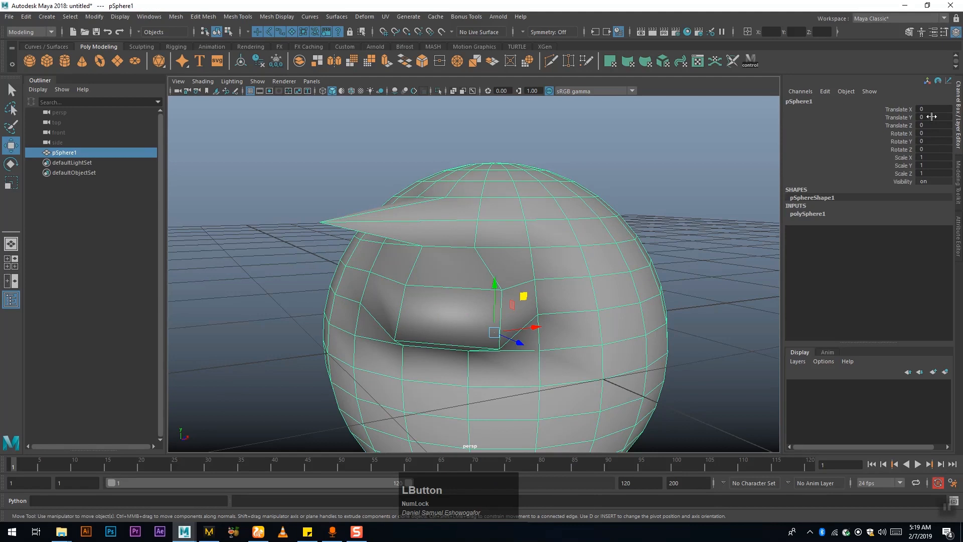
pyautogui.keyDown('alt'); pyautogui.moveTo(502, 321); pyautogui.dragTo(584, 330); pyautogui.keyUp('alt')
pyautogui.scroll(3, 607, 242)
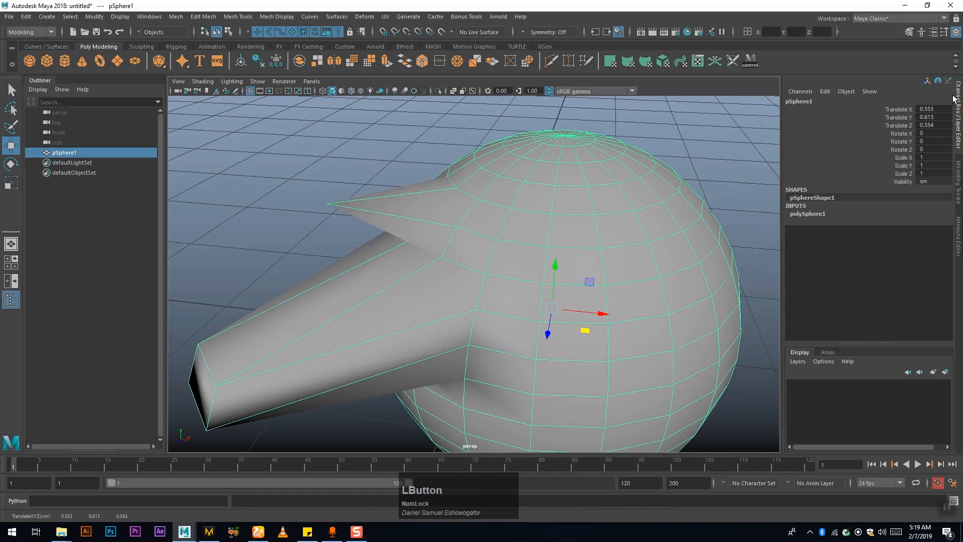
# - Reposition the whole sphere with the Move manipulator to about X 0.452, Y 0.864, Z 0.953
pyautogui.keyDown('alt'); pyautogui.moveTo(676, 299); pyautogui.dragTo(544, 247); pyautogui.keyUp('alt')
pyautogui.keyDown('alt'); pyautogui.moveTo(548, 307); pyautogui.dragTo(440, 246); pyautogui.keyUp('alt')
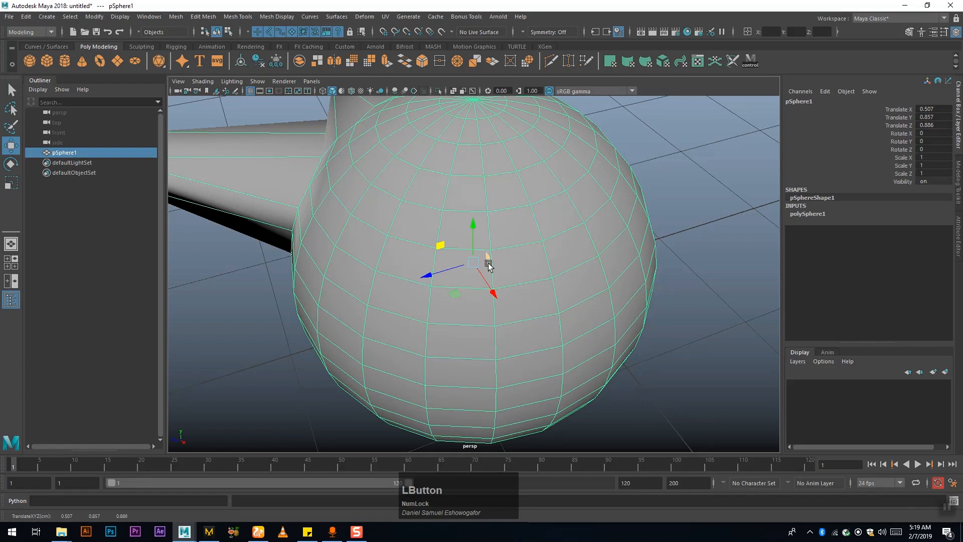
pyautogui.keyDown('alt'); pyautogui.moveTo(485, 289); pyautogui.dragTo(488, 258); pyautogui.keyUp('alt')
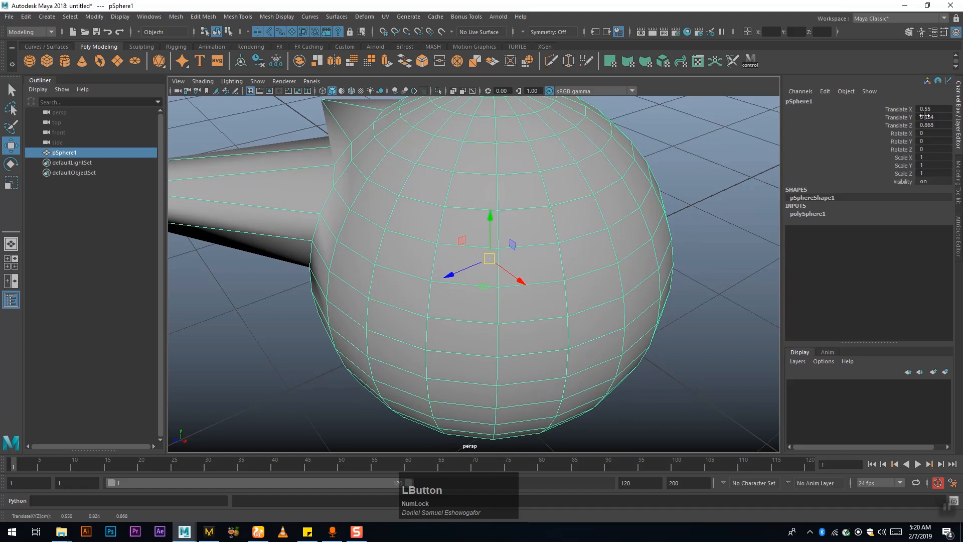
pyautogui.moveTo(489, 257); pyautogui.dragTo(466, 252)
pyautogui.keyDown('alt'); pyautogui.moveTo(491, 298); pyautogui.dragTo(510, 304, button='middle'); pyautogui.keyUp('alt')
pyautogui.scroll(-2, 551, 322)
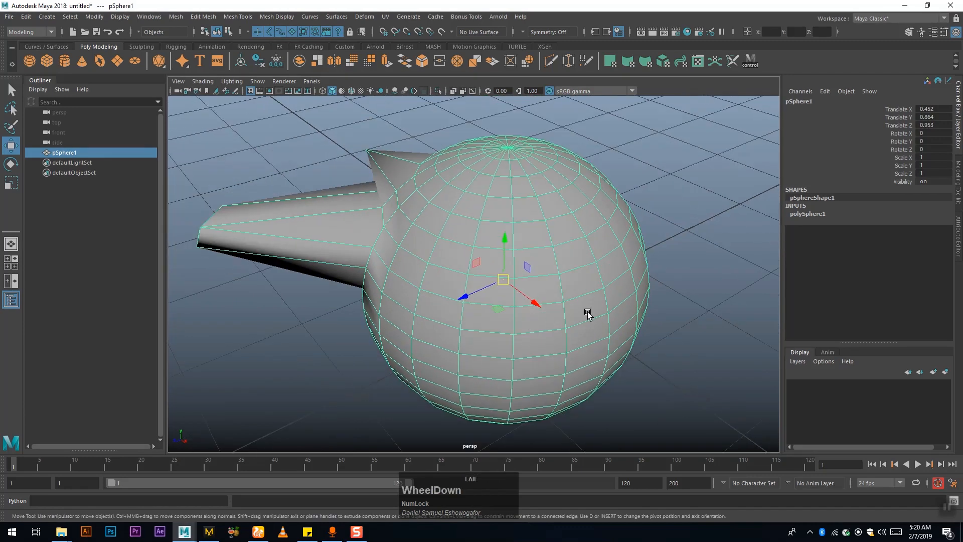
# - Change the sphere to face mode and select a single face on its upper side, opposite the snout
pyautogui.moveTo(446, 236); pyautogui.dragTo(452, 262, button='right')
pyautogui.click(603, 236)
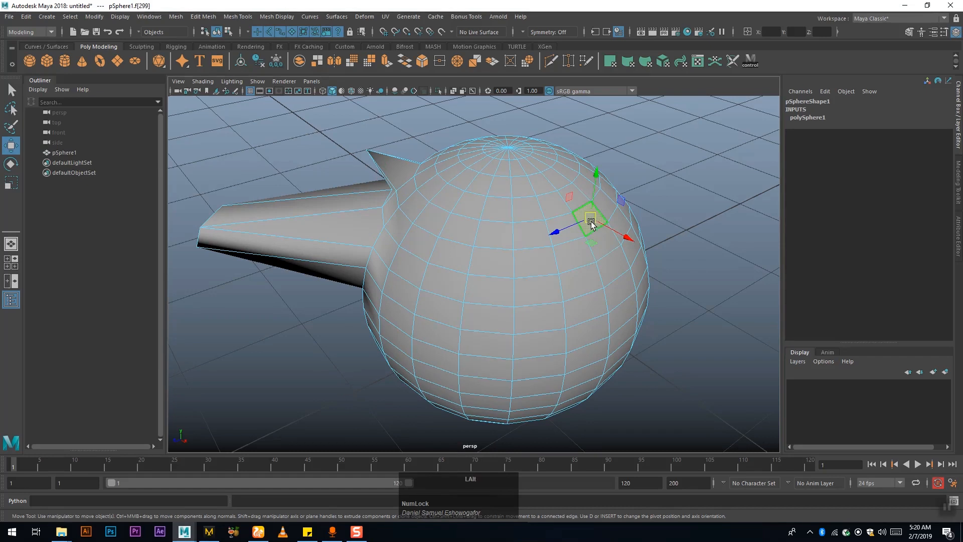
# - Pull the selected face away from the sphere into a spike, and pull a second face outward lower on the body
pyautogui.moveTo(623, 236); pyautogui.dragTo(656, 185)
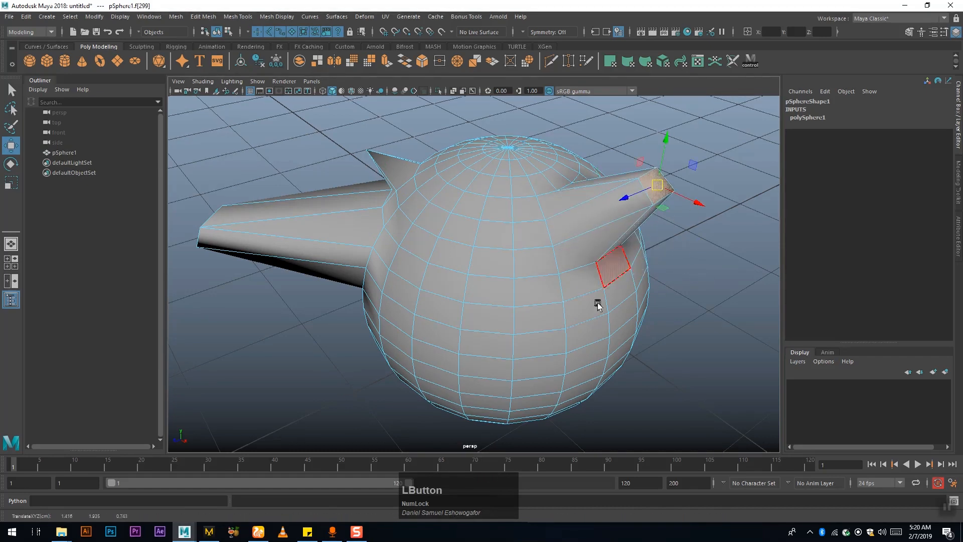
pyautogui.click(462, 339)
pyautogui.moveTo(477, 377); pyautogui.dragTo(423, 366)
# - Switch the sphere to edge mode and pull two separate edges outward from its surface
pyautogui.moveTo(466, 224); pyautogui.dragTo(470, 199, button='right')
pyautogui.click(484, 207)
pyautogui.moveTo(483, 209); pyautogui.dragTo(488, 157)
pyautogui.keyDown('alt'); pyautogui.moveTo(585, 284); pyautogui.dragTo(600, 272); pyautogui.keyUp('alt')
pyautogui.click(531, 227)
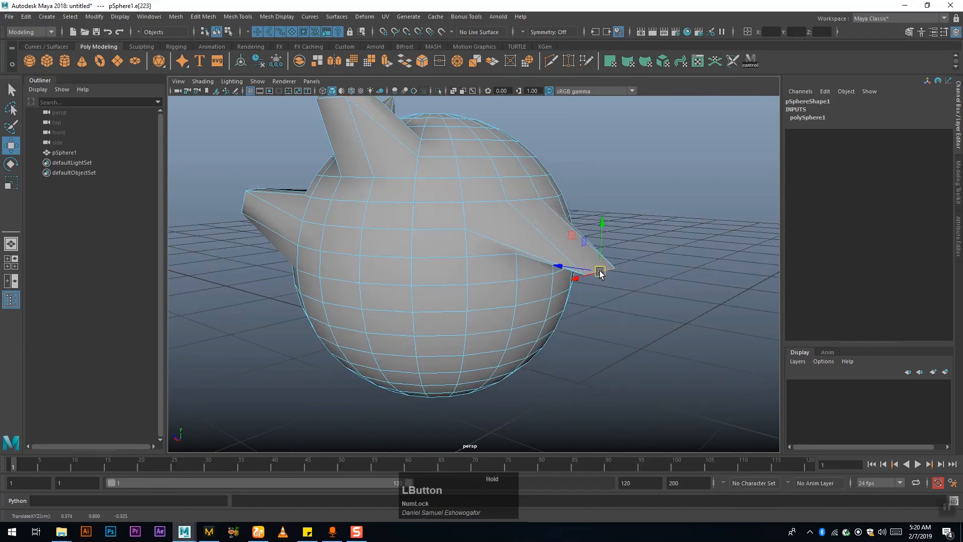
# - Select several edges together on the lower front of the sphere and move them outward as a group
pyautogui.click(509, 317)
pyautogui.press('capslock')
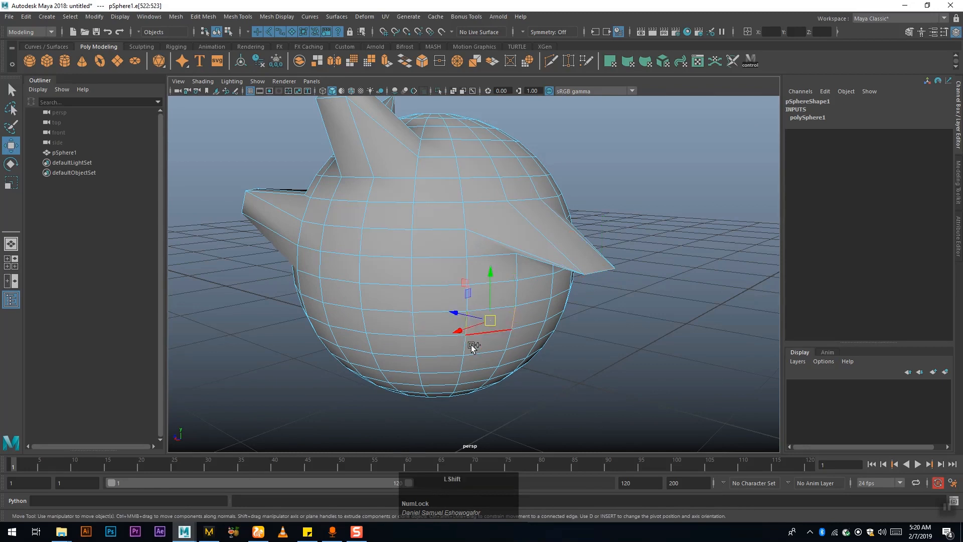
pyautogui.keyDown('shift'); pyautogui.click(391, 282); pyautogui.keyUp('shift')
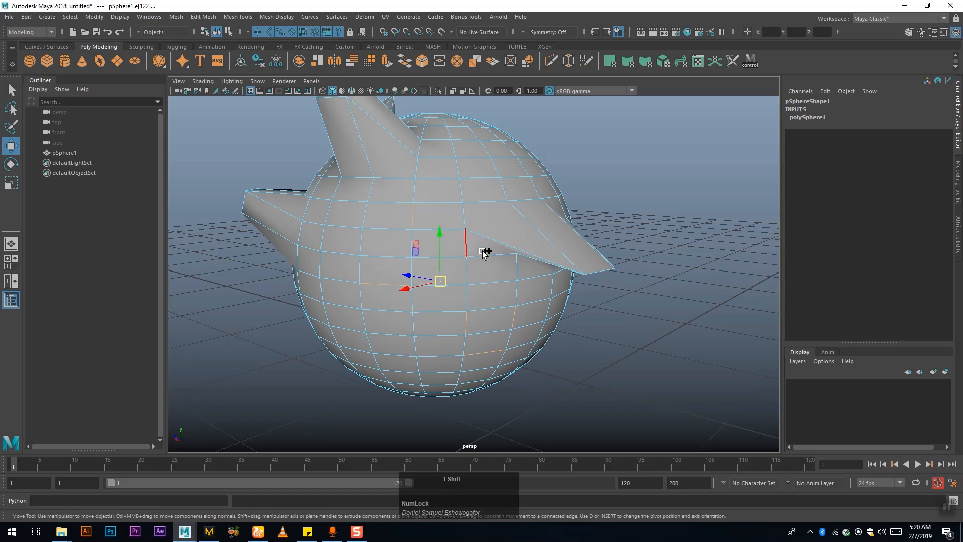
pyautogui.keyDown('shift'); pyautogui.click(519, 310); pyautogui.keyUp('shift')
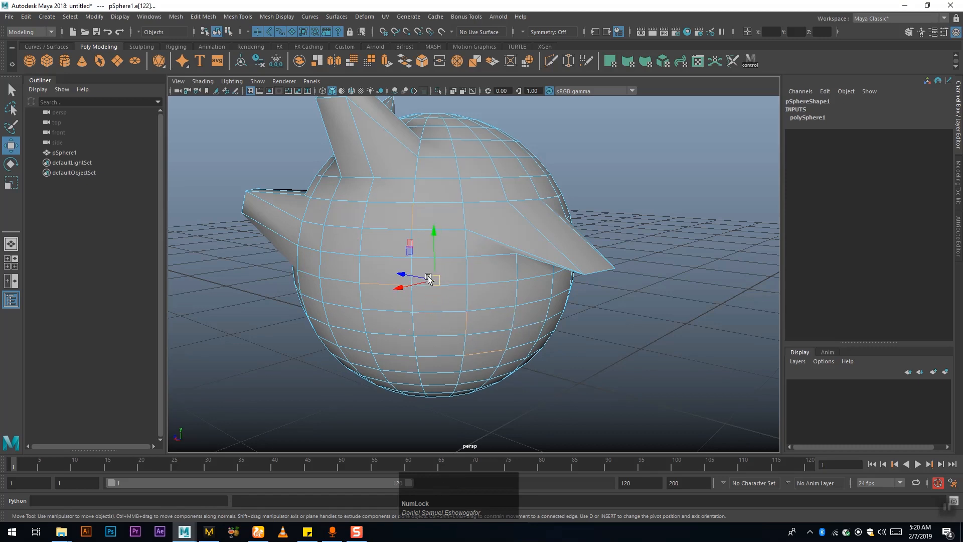
pyautogui.moveTo(434, 282); pyautogui.dragTo(382, 323)
# - Select edges on a smooth upper part of the sphere, away from the existing spikes, and pull them outward
pyautogui.moveTo(269, 290); pyautogui.dragTo(399, 297)
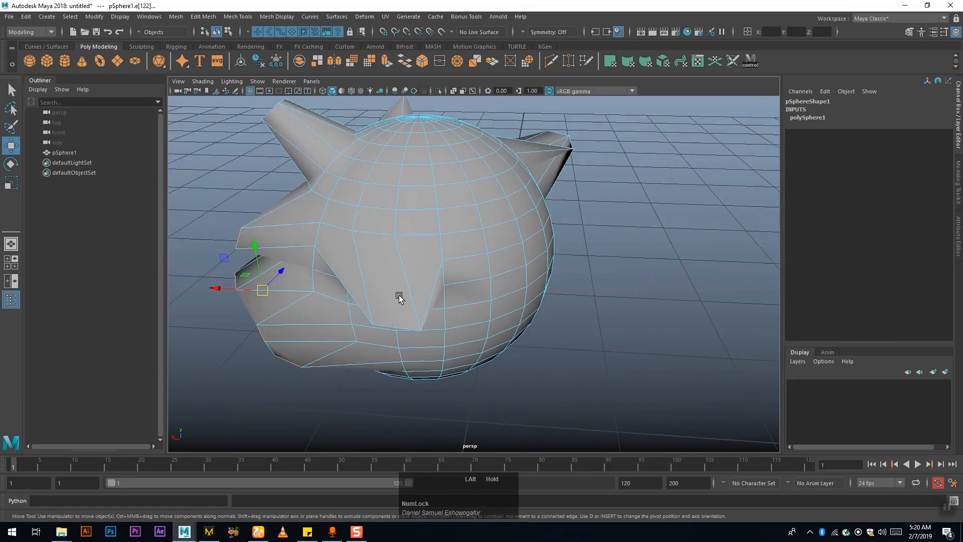
pyautogui.keyDown('alt'); pyautogui.moveTo(538, 203); pyautogui.dragTo(460, 224); pyautogui.keyUp('alt')
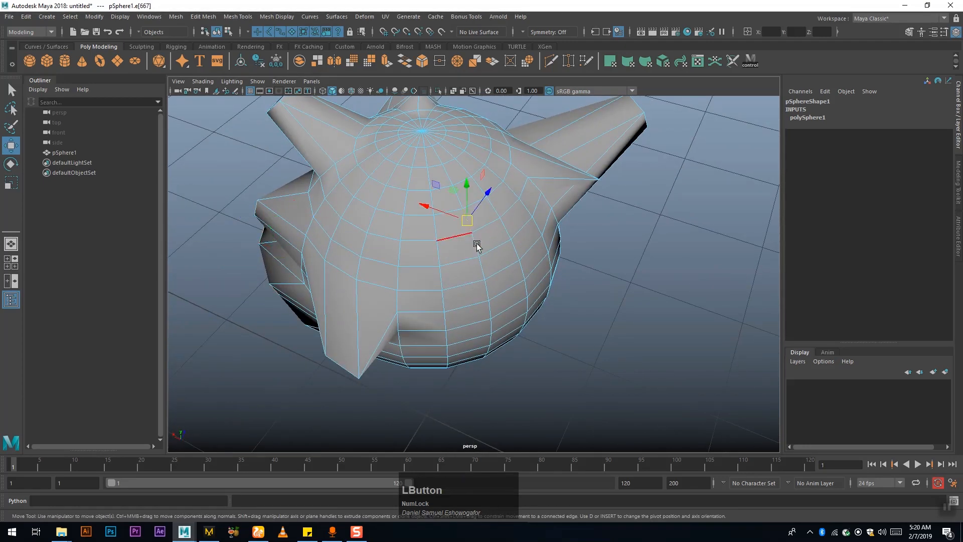
pyautogui.keyDown('alt'); pyautogui.moveTo(483, 269); pyautogui.dragTo(509, 223); pyautogui.keyUp('alt')
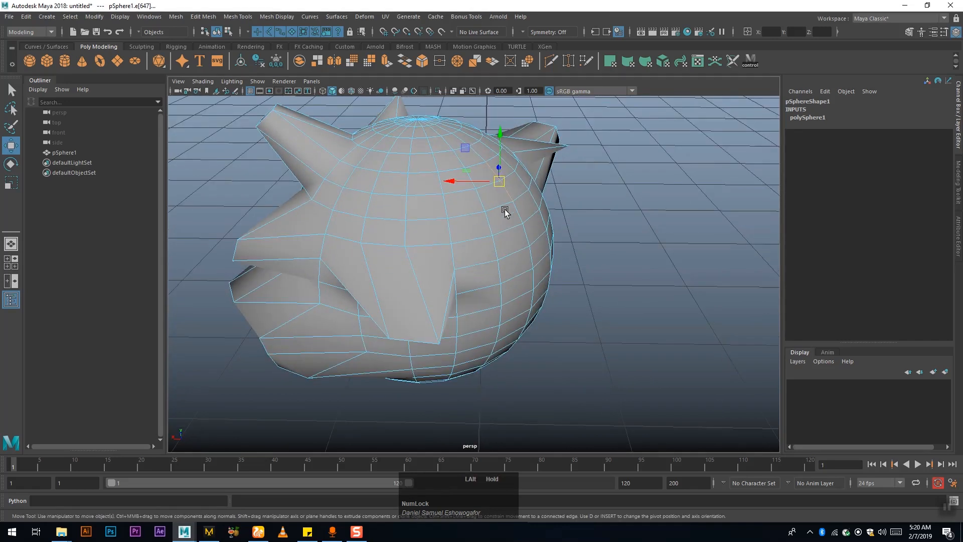
pyautogui.click(507, 183)
pyautogui.moveTo(506, 183); pyautogui.dragTo(545, 170)
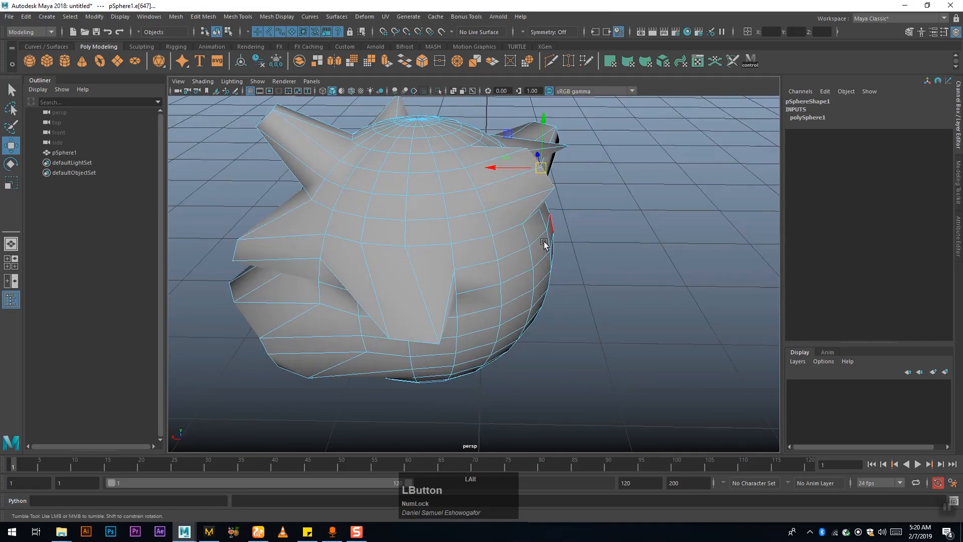
# - Switch the deformed sphere back to object mode and inspect its overall shape from several angles
pyautogui.keyDown('alt'); pyautogui.moveTo(549, 247); pyautogui.dragTo(529, 237); pyautogui.keyUp('alt')
pyautogui.keyDown('alt'); pyautogui.moveTo(514, 271); pyautogui.dragTo(510, 244); pyautogui.keyUp('alt')
pyautogui.moveTo(510, 245); pyautogui.dragTo(545, 208, button='right')
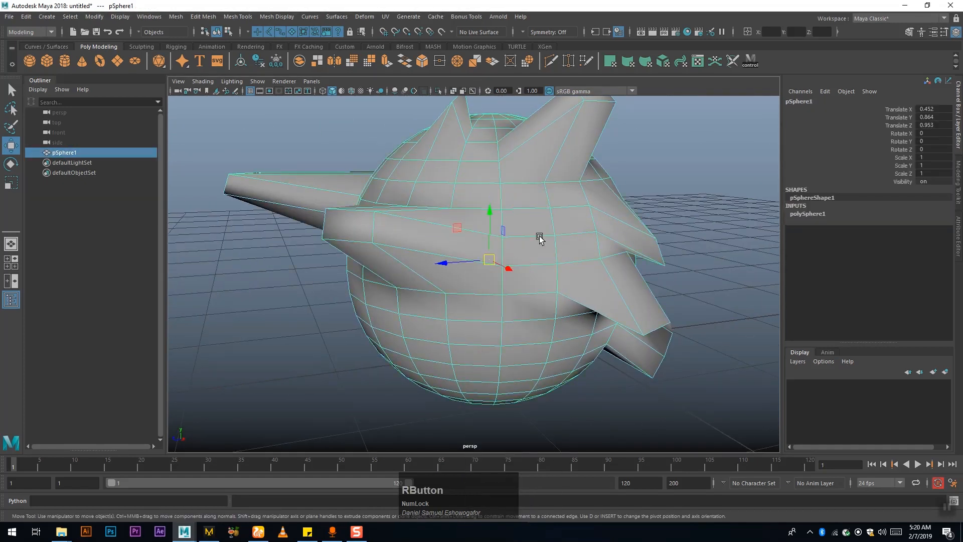
pyautogui.keyDown('alt'); pyautogui.moveTo(683, 179); pyautogui.dragTo(537, 331); pyautogui.keyUp('alt')
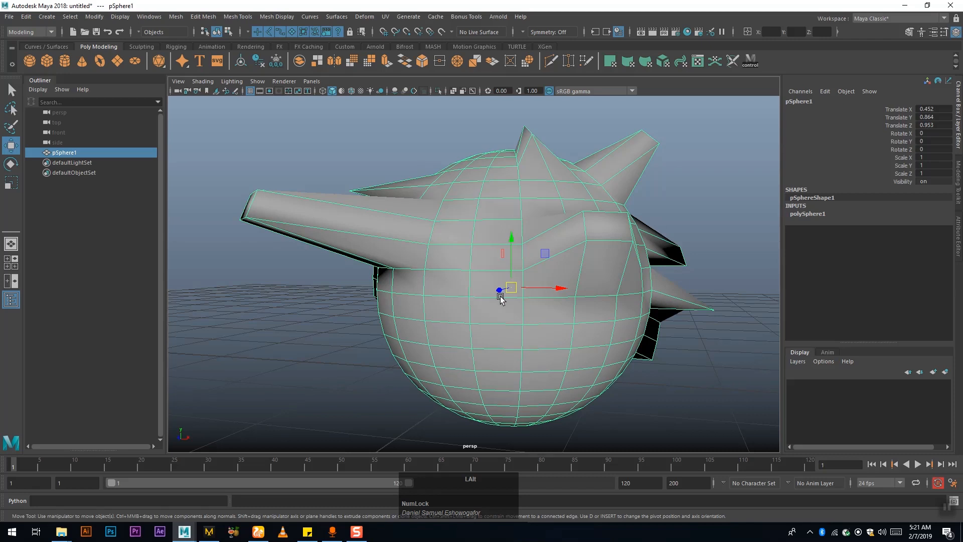
pyautogui.keyDown('alt'); pyautogui.moveTo(501, 298); pyautogui.dragTo(496, 282); pyautogui.keyUp('alt')
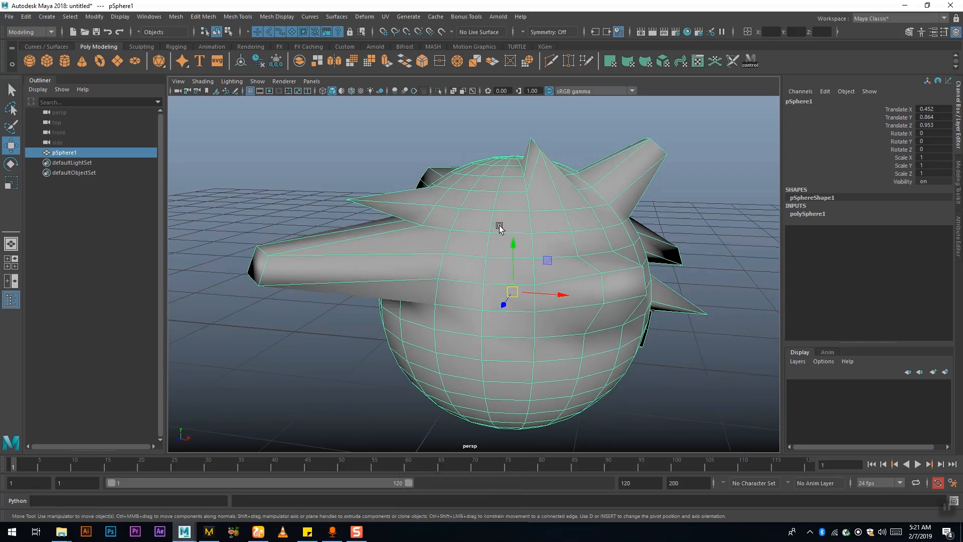
# - Change the sphere to face mode and select a single face on its side
pyautogui.click(505, 200)
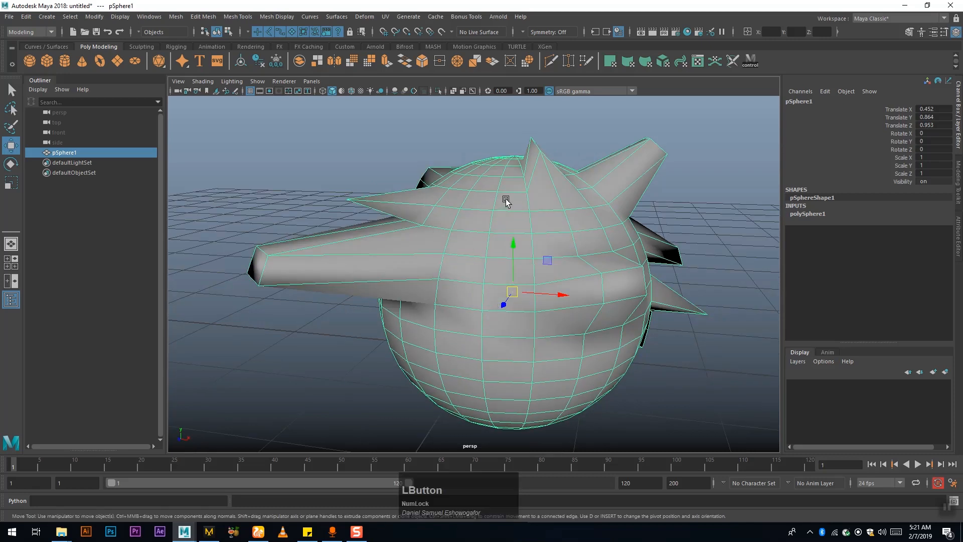
pyautogui.moveTo(481, 239); pyautogui.dragTo(457, 254, button='right')
pyautogui.click(464, 270)
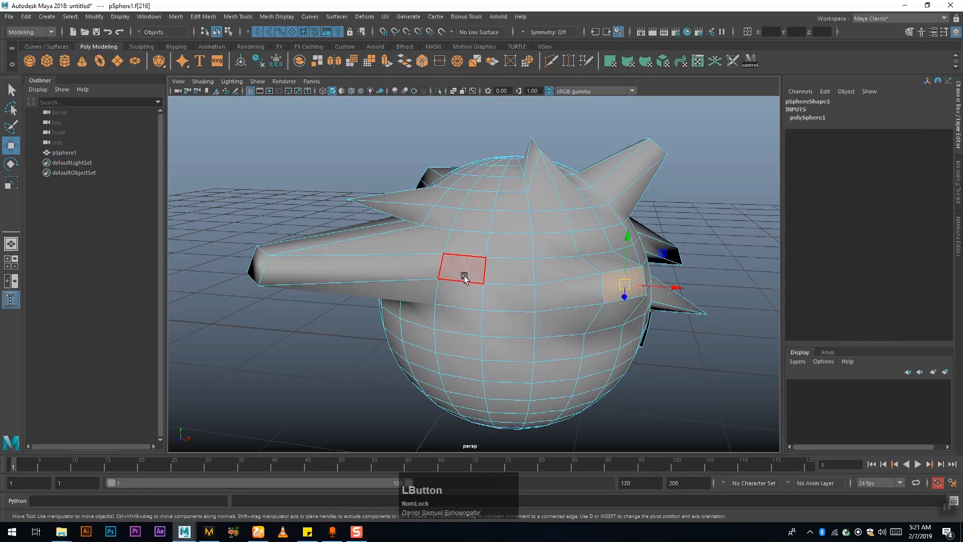
# - Return the sphere to object mode and delete the whole object
pyautogui.moveTo(526, 216); pyautogui.dragTo(530, 215, button='right')
pyautogui.moveTo(588, 203); pyautogui.dragTo(585, 201, button='right')
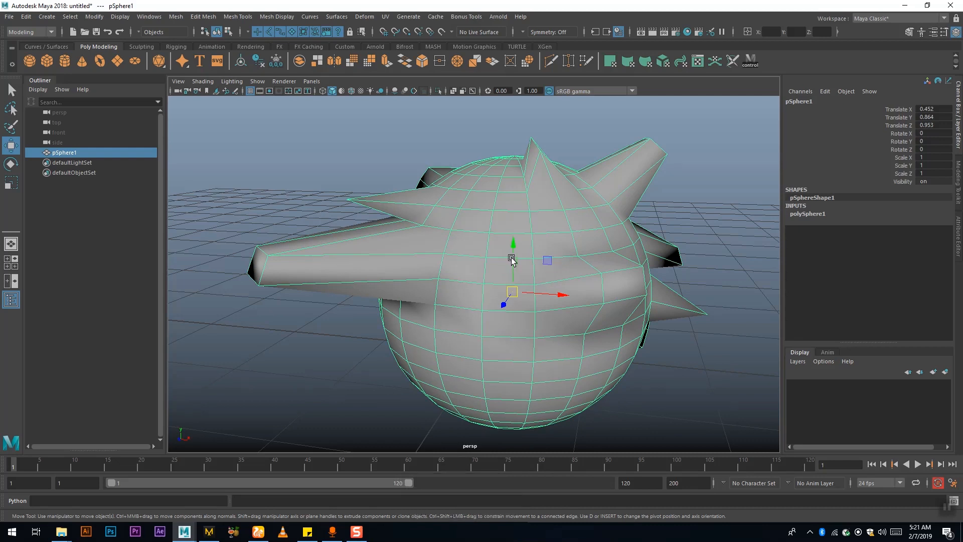
pyautogui.press('BackSpace')
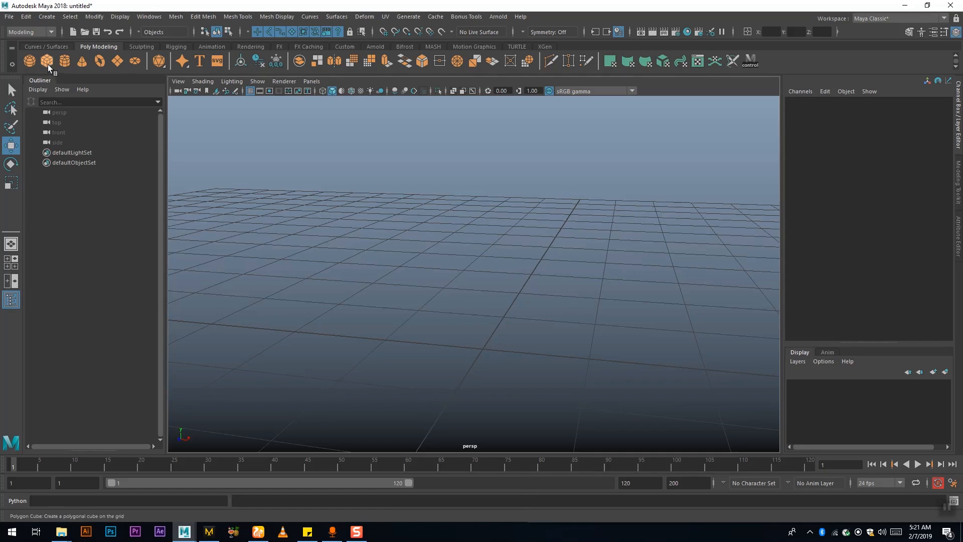
pyautogui.click(29, 60)
pyautogui.moveTo(544, 311)
pyautogui.keyDown('alt'); pyautogui.mouseDown()
pyautogui.moveTo(526, 321)
pyautogui.moveTo(540, 307)
pyautogui.moveTo(522, 307)
pyautogui.moveTo(548, 316)
pyautogui.mouseUp(); pyautogui.keyUp('alt')
pyautogui.press('Delete')
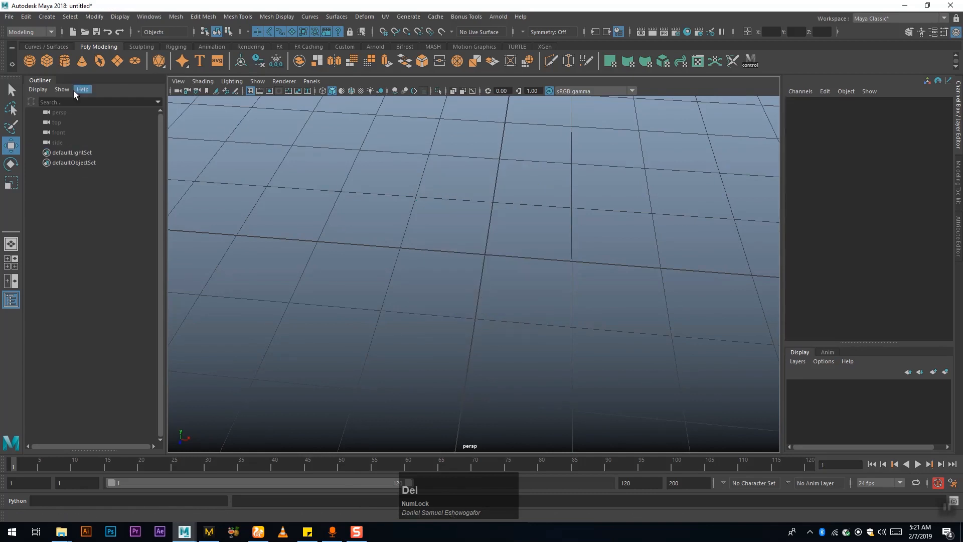
# - Create a polygon cylinder at the origin and keep it selected
pyautogui.click(64, 61)
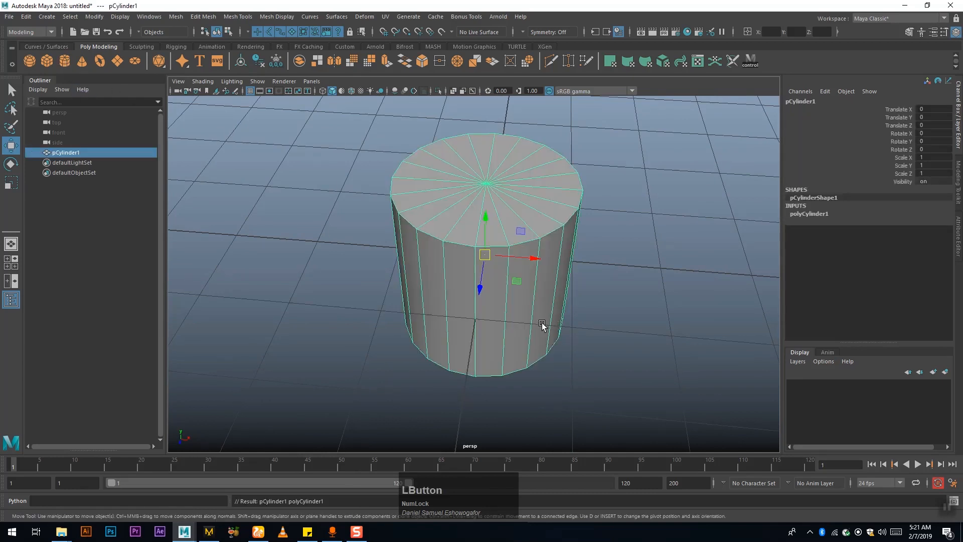
pyautogui.keyDown('alt'); pyautogui.moveTo(466, 299); pyautogui.dragTo(480, 285); pyautogui.keyUp('alt')
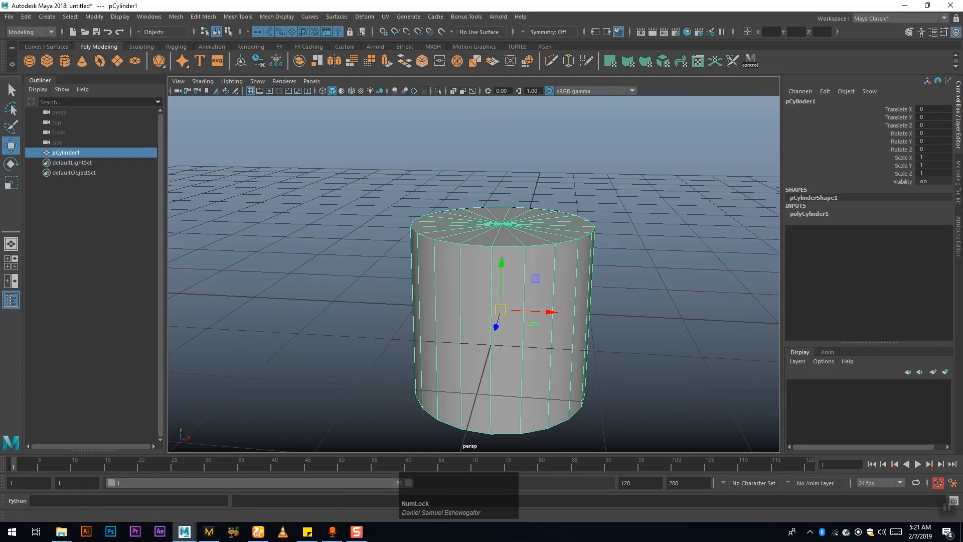
pyautogui.click(466, 298)
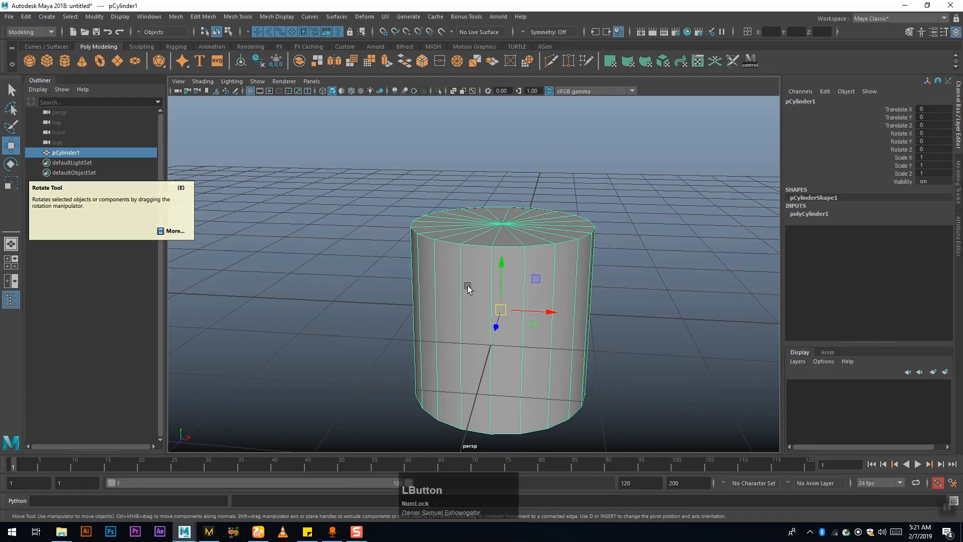
# - Turn the cylinder about its X axis with the Rotate Tool and set Rotate X to exactly 90
pyautogui.press('e')
pyautogui.keyDown('alt'); pyautogui.moveTo(484, 315); pyautogui.dragTo(569, 326); pyautogui.keyUp('alt')
pyautogui.moveTo(506, 248); pyautogui.dragTo(584, 230)
pyautogui.keyDown('alt'); pyautogui.moveTo(474, 315); pyautogui.dragTo(627, 298); pyautogui.keyUp('alt')
pyautogui.click(402, 303)
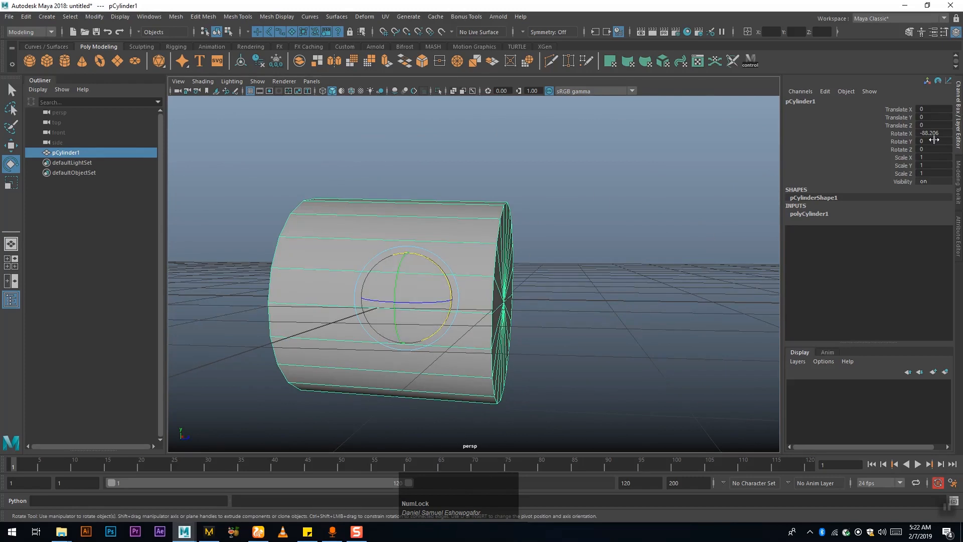
pyautogui.click(415, 279)
pyautogui.moveTo(445, 269)
pyautogui.mouseDown()
pyautogui.moveTo(434, 269)
pyautogui.moveTo(445, 275)
pyautogui.mouseUp()
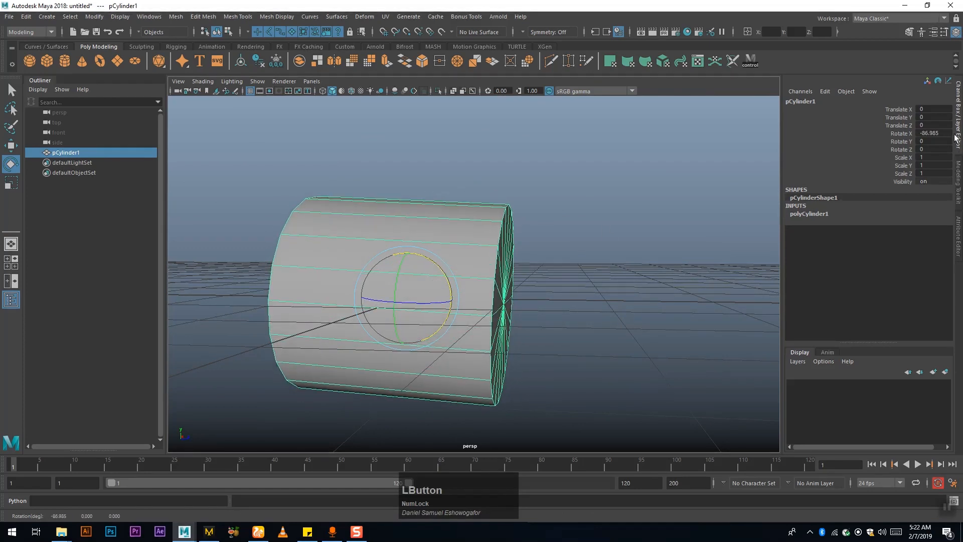
pyautogui.write('90')
pyautogui.press('Return')
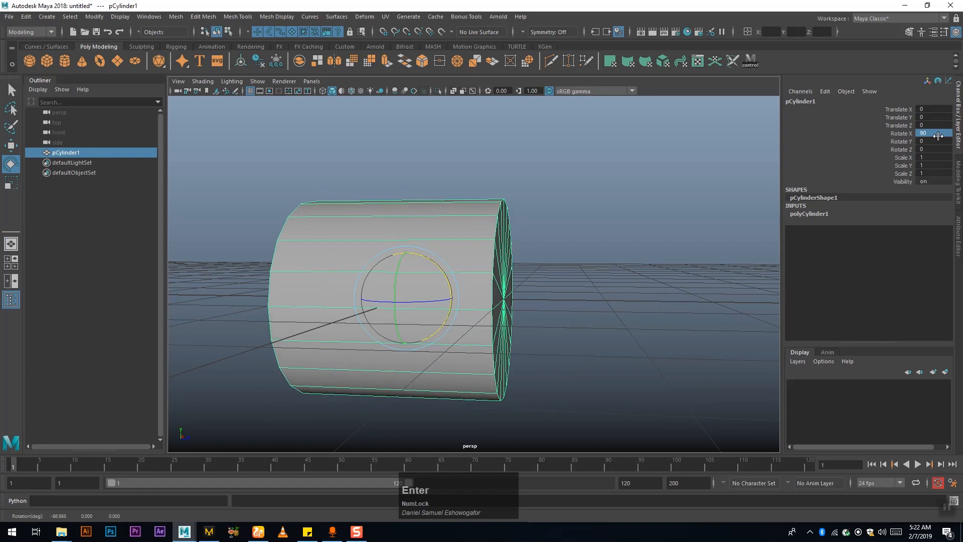
# - Turn the cylinder horizontally with the Rotate manipulator and set Rotate Y to exactly 45
pyautogui.keyDown('alt'); pyautogui.moveTo(512, 321); pyautogui.dragTo(458, 354); pyautogui.keyUp('alt')
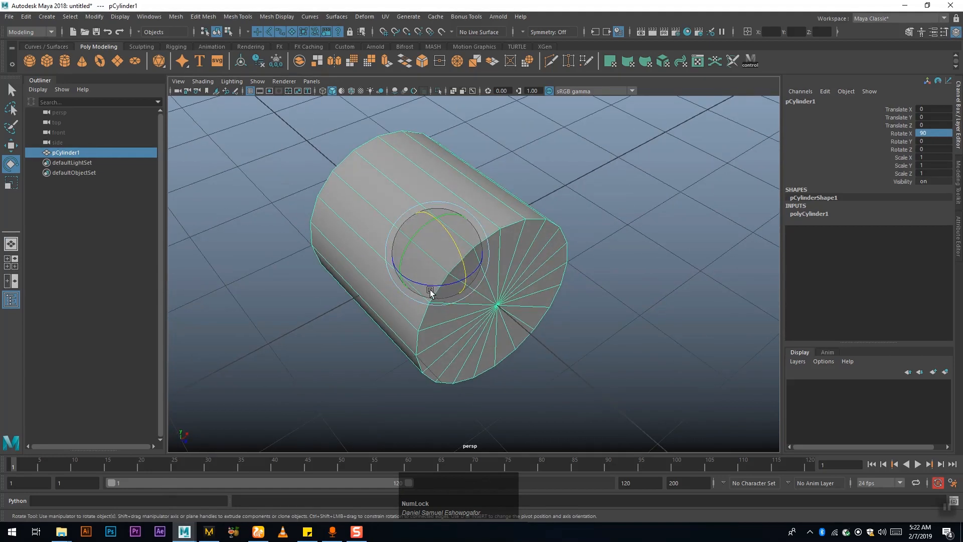
pyautogui.moveTo(423, 285); pyautogui.dragTo(459, 282)
pyautogui.write('45')
pyautogui.press('Return')
# - Raise the cylinder with the Move Tool to about Translate Y 0.991
pyautogui.keyDown('alt'); pyautogui.moveTo(453, 337); pyautogui.dragTo(540, 339); pyautogui.keyUp('alt')
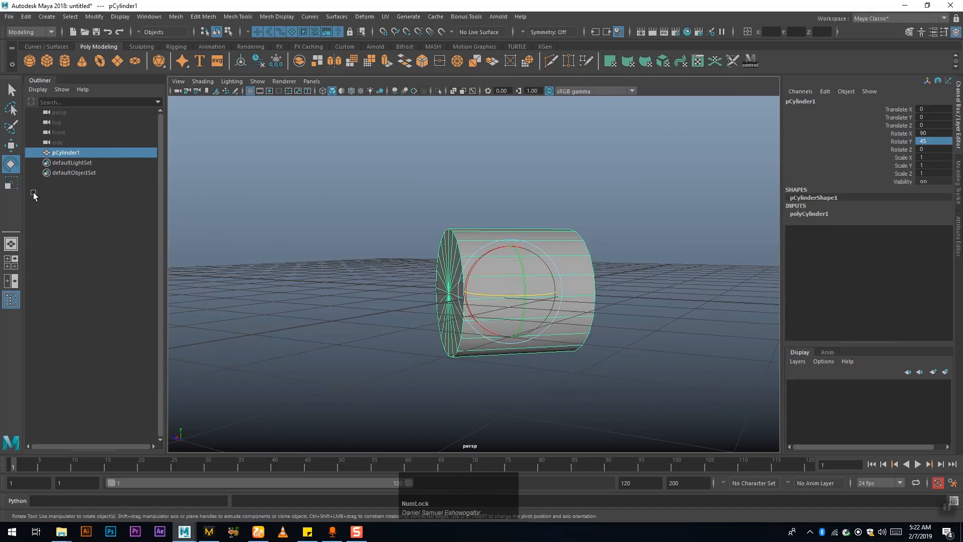
pyautogui.click(11, 146)
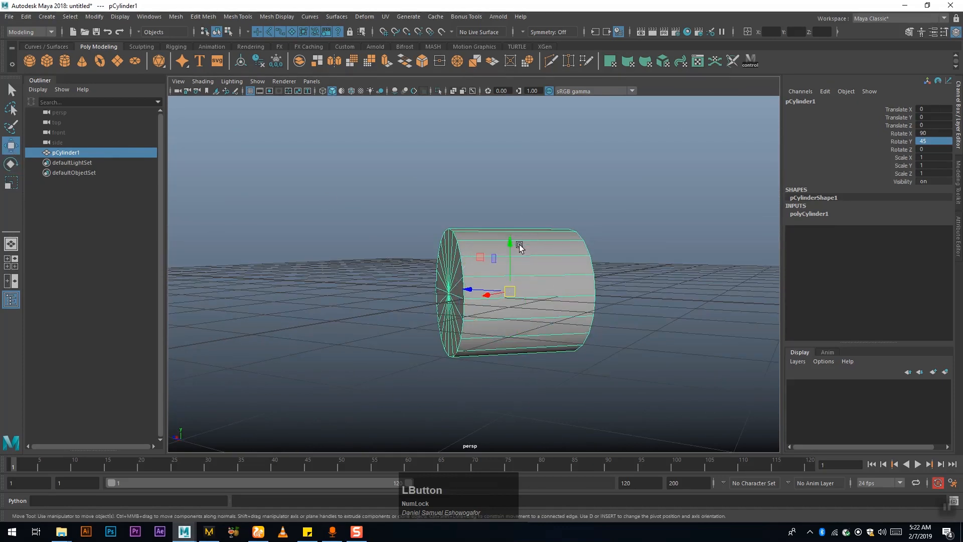
pyautogui.moveTo(509, 245); pyautogui.dragTo(517, 182)
pyautogui.keyDown('alt'); pyautogui.moveTo(570, 280); pyautogui.dragTo(464, 274); pyautogui.keyUp('alt')
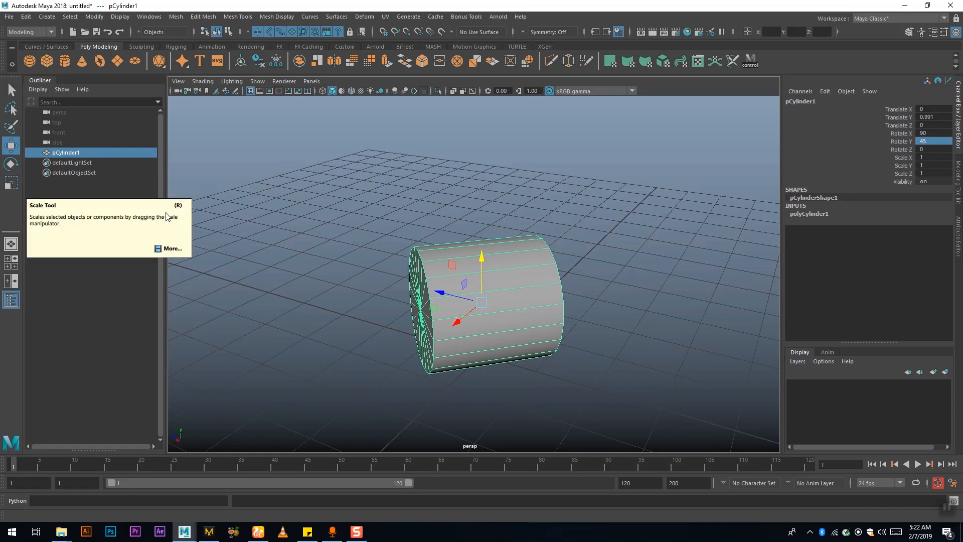
# - Rotate the cylinder with the Rotate Tool to about X -124.534, Y 53.089, Z 44.301
pyautogui.click(11, 163)
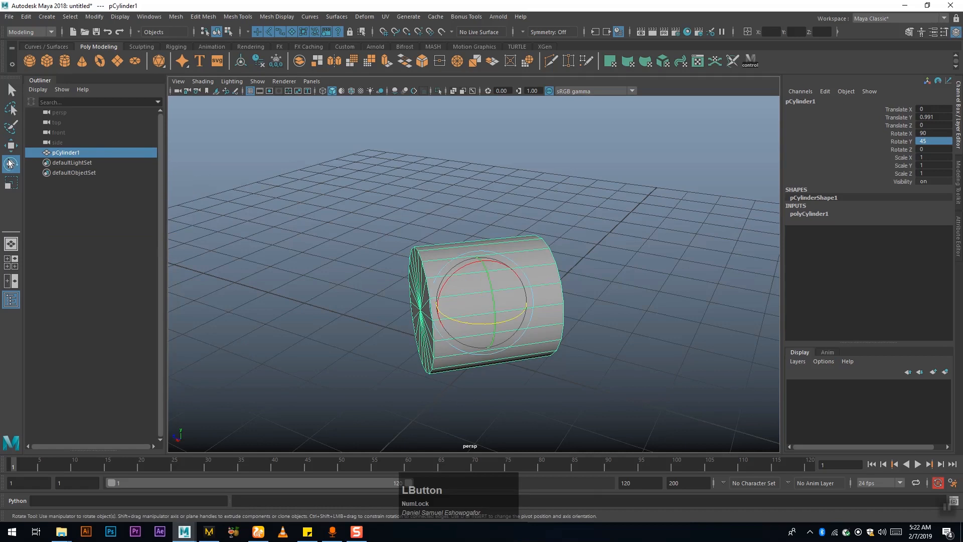
pyautogui.keyDown('alt'); pyautogui.moveTo(429, 285); pyautogui.dragTo(383, 258); pyautogui.keyUp('alt')
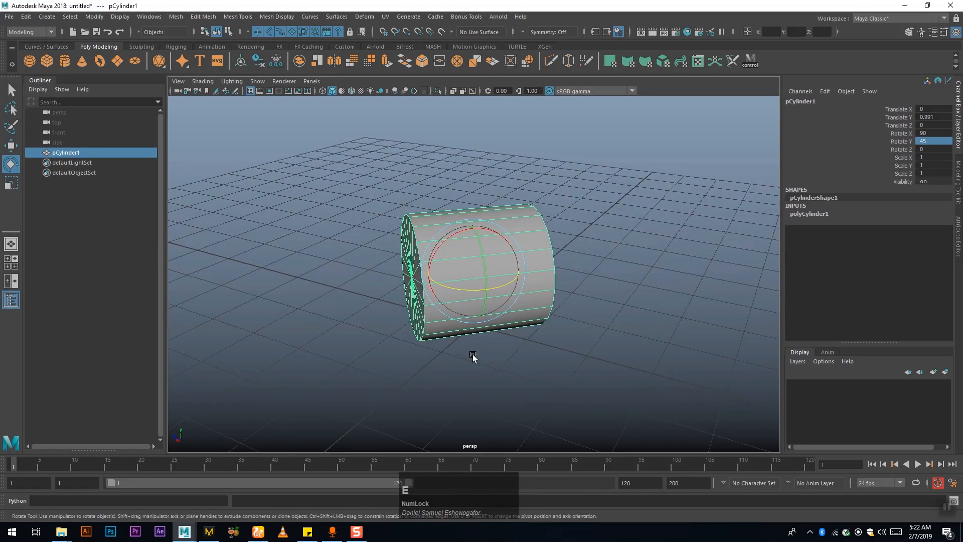
pyautogui.press('w')
pyautogui.press('e')
pyautogui.keyDown('alt'); pyautogui.moveTo(469, 345); pyautogui.dragTo(528, 271); pyautogui.keyUp('alt')
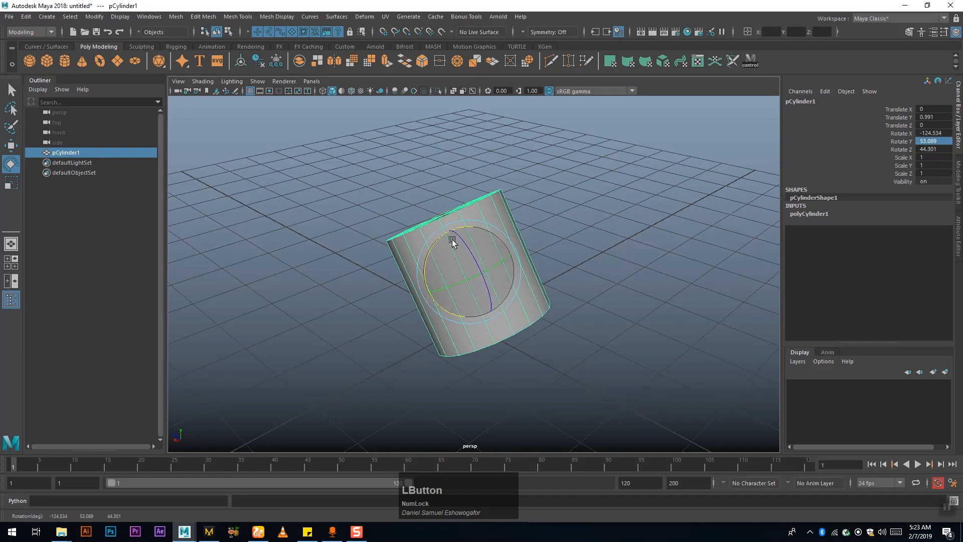
# - Rotate the cylinder with the outer ring, the axis rings and free rotation to about X -27.882, Y -227.804, Z 167.736
pyautogui.keyDown('alt'); pyautogui.moveTo(428, 288); pyautogui.dragTo(468, 216); pyautogui.keyUp('alt')
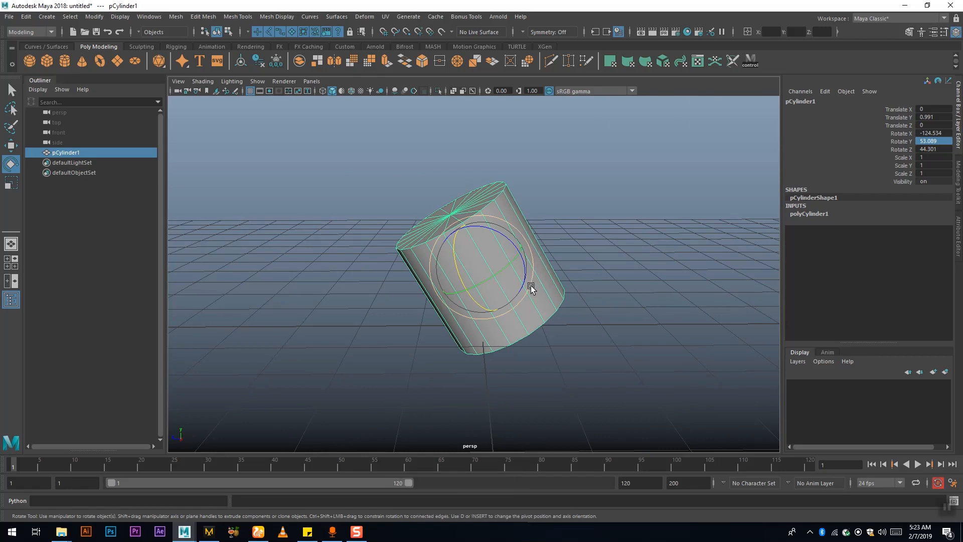
pyautogui.moveTo(528, 290); pyautogui.dragTo(420, 339)
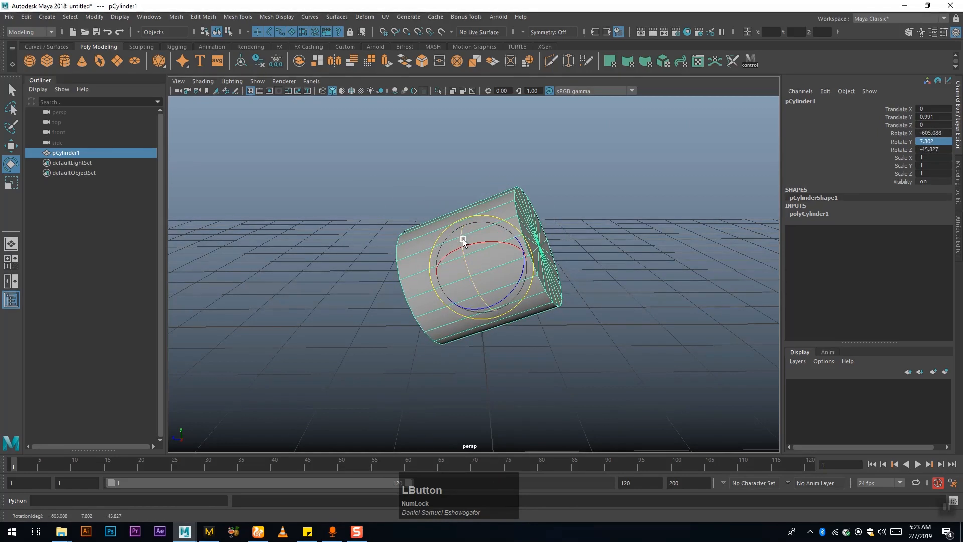
pyautogui.moveTo(464, 262); pyautogui.dragTo(475, 300)
pyautogui.moveTo(501, 272); pyautogui.dragTo(467, 291)
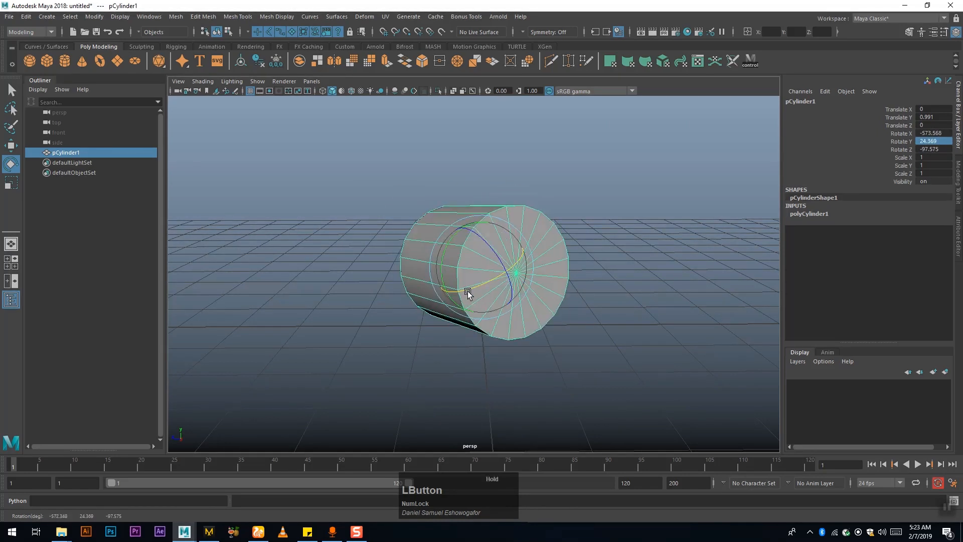
pyautogui.moveTo(484, 239); pyautogui.dragTo(500, 262)
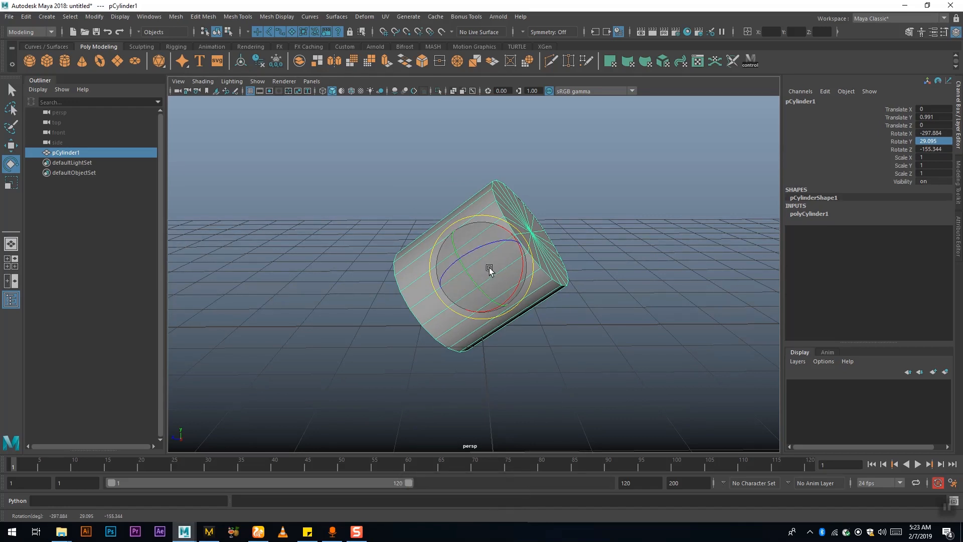
pyautogui.moveTo(498, 263)
pyautogui.mouseDown()
pyautogui.moveTo(468, 281)
pyautogui.moveTo(443, 334)
pyautogui.moveTo(391, 261)
pyautogui.moveTo(482, 226)
pyautogui.moveTo(517, 317)
pyautogui.moveTo(538, 199)
pyautogui.moveTo(455, 290)
pyautogui.moveTo(408, 206)
pyautogui.moveTo(486, 251)
pyautogui.moveTo(518, 245)
pyautogui.moveTo(507, 215)
pyautogui.moveTo(486, 263)
pyautogui.moveTo(523, 234)
pyautogui.moveTo(482, 221)
pyautogui.moveTo(462, 308)
pyautogui.moveTo(501, 227)
pyautogui.moveTo(437, 255)
pyautogui.moveTo(521, 243)
pyautogui.moveTo(442, 296)
pyautogui.moveTo(481, 222)
pyautogui.moveTo(456, 269)
pyautogui.moveTo(489, 299)
pyautogui.moveTo(464, 273)
pyautogui.moveTo(501, 247)
pyautogui.moveTo(575, 296)
pyautogui.moveTo(522, 371)
pyautogui.moveTo(465, 265)
pyautogui.moveTo(458, 231)
pyautogui.moveTo(485, 266)
pyautogui.moveTo(481, 251)
pyautogui.moveTo(477, 279)
pyautogui.moveTo(489, 249)
pyautogui.mouseUp()
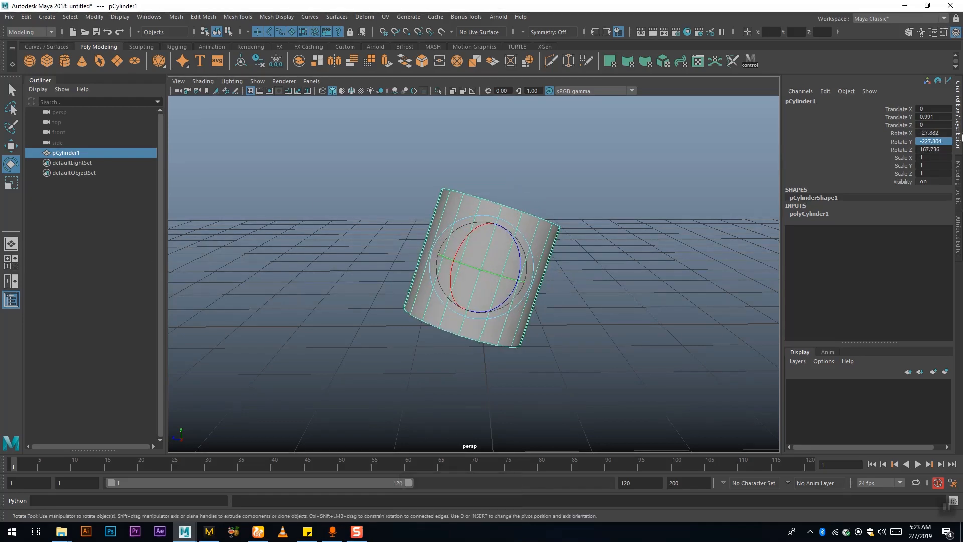
# - Reset the cylinder's Rotate X, Rotate Y and Rotate Z to 0 together
pyautogui.click(937, 133)
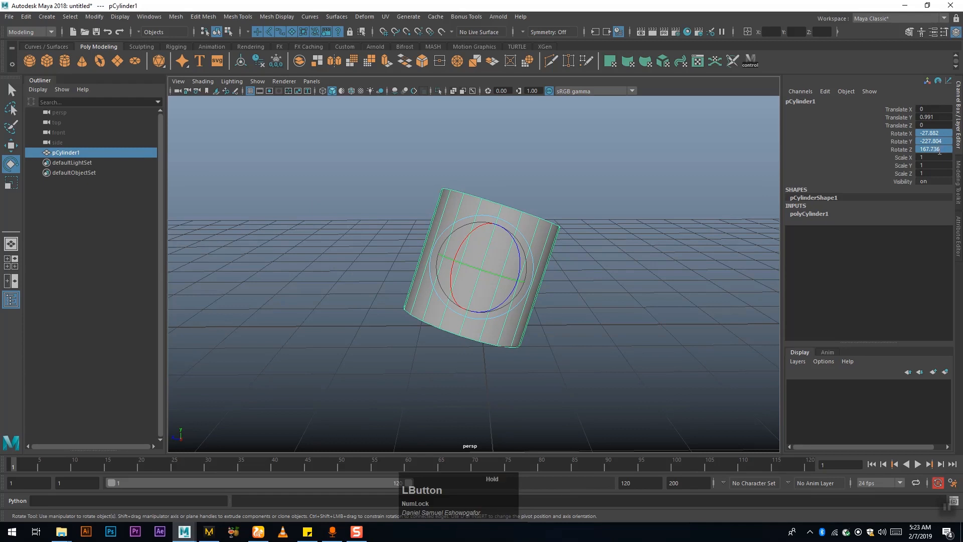
pyautogui.click(699, 174)
pyautogui.click(504, 257)
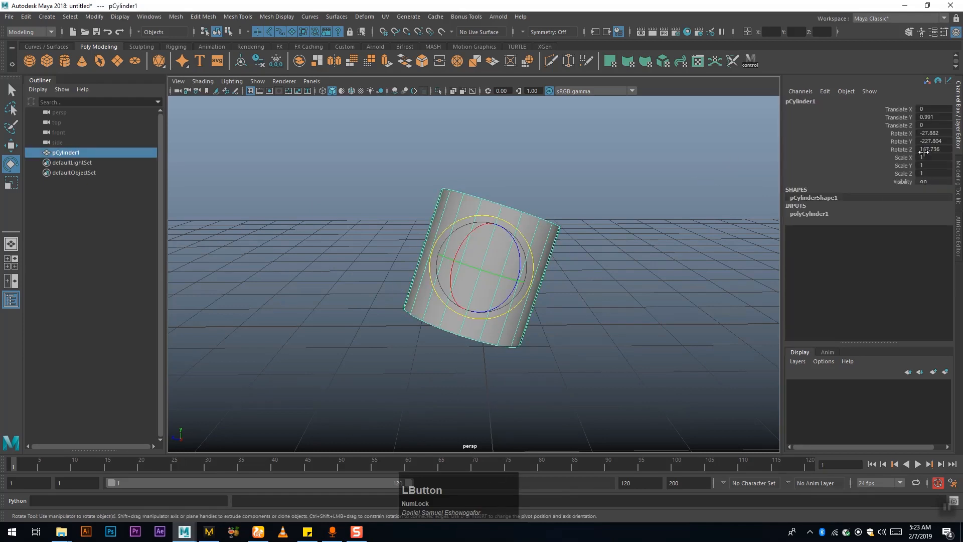
pyautogui.moveTo(933, 133); pyautogui.dragTo(937, 149)
pyautogui.write('0')
pyautogui.press('Return')
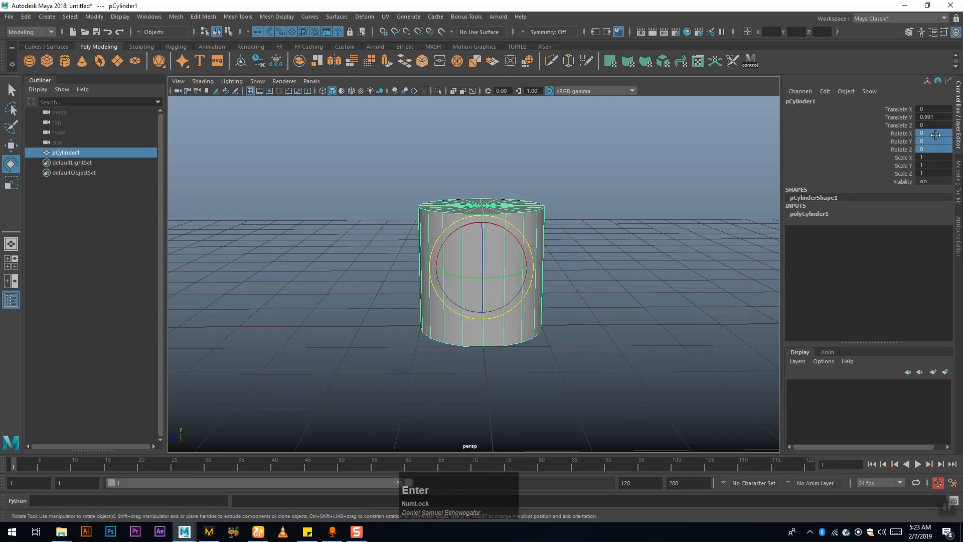
# - Set the cylinder's Translate Y and Translate Z to 0 and deselect it
pyautogui.moveTo(931, 117); pyautogui.dragTo(932, 125)
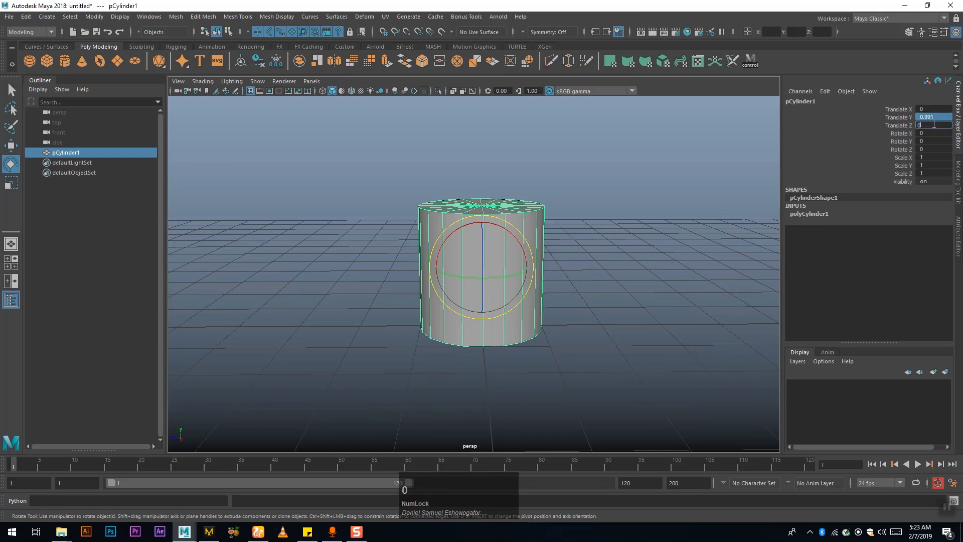
pyautogui.write('0')
pyautogui.press('Return')
pyautogui.click(570, 341)
# - Scale the cylinder along its individual axes with the Scale Tool to about X 3.35, Y 1.679 and Z 3.395
pyautogui.keyDown('alt'); pyautogui.moveTo(570, 340); pyautogui.dragTo(547, 329); pyautogui.keyUp('alt')
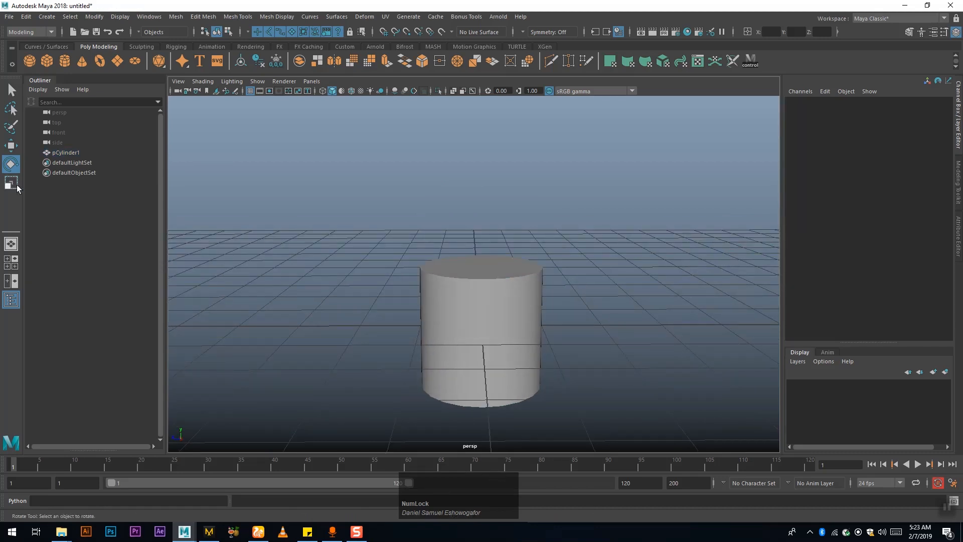
pyautogui.click(475, 324)
pyautogui.press('r')
pyautogui.moveTo(481, 277); pyautogui.dragTo(483, 197)
pyautogui.keyDown('alt'); pyautogui.moveTo(483, 197); pyautogui.dragTo(522, 273, button='right'); pyautogui.keyUp('alt')
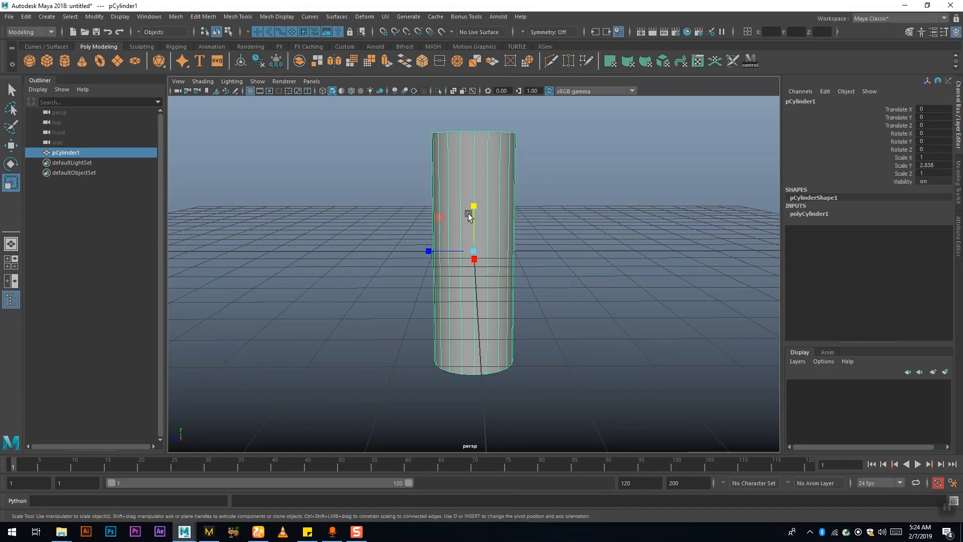
pyautogui.moveTo(473, 208); pyautogui.dragTo(475, 266)
pyautogui.moveTo(471, 227); pyautogui.dragTo(508, 375)
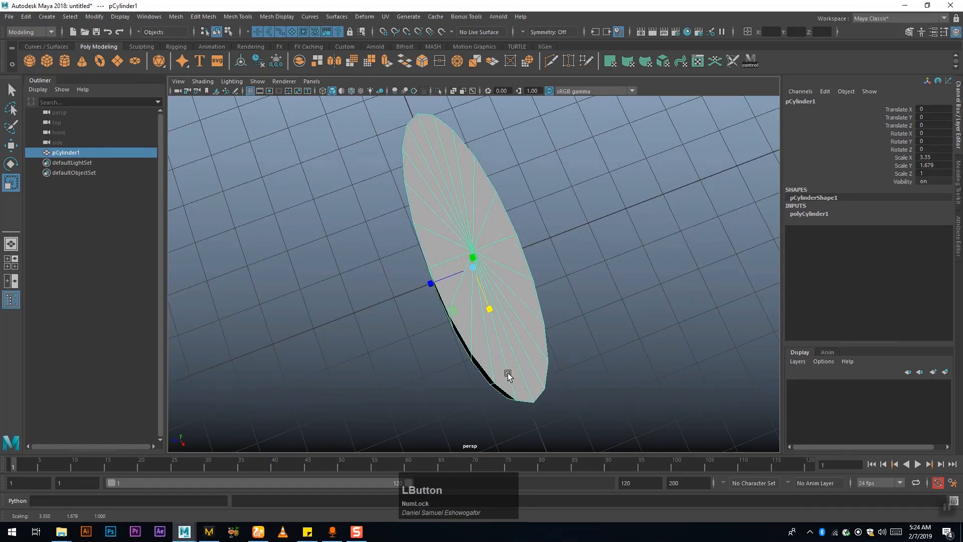
pyautogui.moveTo(430, 282); pyautogui.dragTo(326, 311)
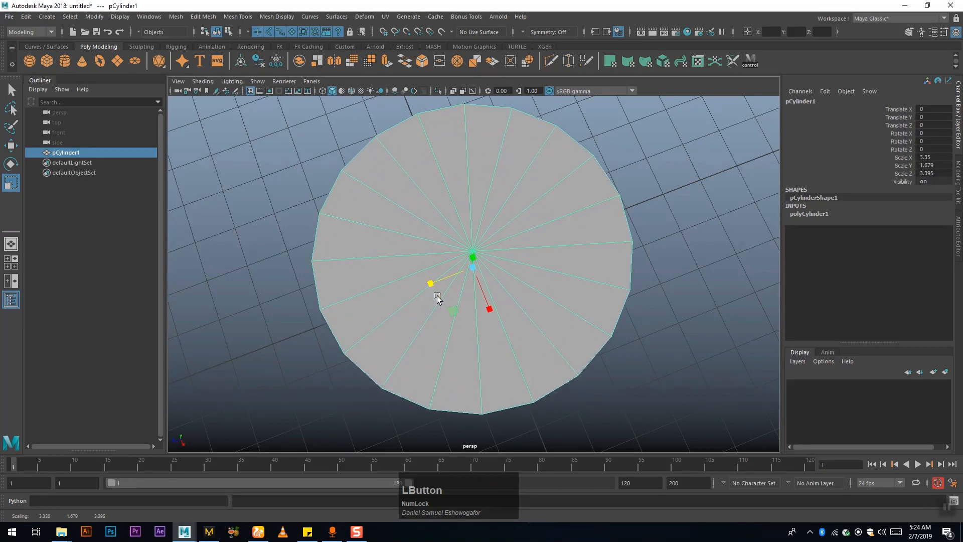
# - Scale the cylinder in X and Z together with the plane handle to about Scale X 2.392 and Scale Z 2.423
pyautogui.keyDown('alt'); pyautogui.moveTo(550, 354); pyautogui.dragTo(525, 308); pyautogui.keyUp('alt')
pyautogui.moveTo(457, 275); pyautogui.dragTo(540, 380)
pyautogui.keyDown('alt'); pyautogui.moveTo(540, 380); pyautogui.dragTo(209, 329, button='right'); pyautogui.keyUp('alt')
pyautogui.keyDown('alt'); pyautogui.moveTo(208, 329); pyautogui.dragTo(497, 350); pyautogui.keyUp('alt')
pyautogui.moveTo(483, 313); pyautogui.dragTo(411, 255)
pyautogui.keyDown('alt'); pyautogui.moveTo(411, 255); pyautogui.dragTo(518, 299, button='right'); pyautogui.keyUp('alt')
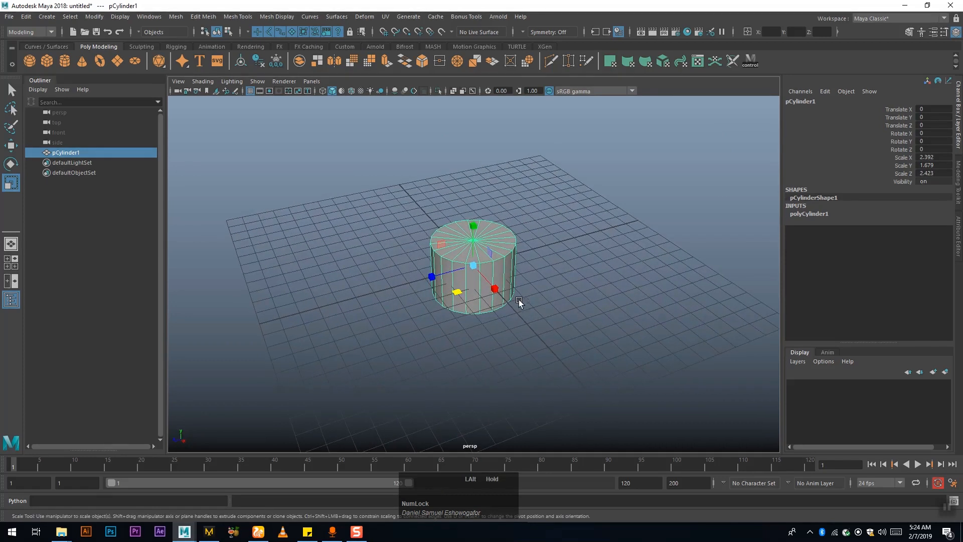
# - Enlarge the cylinder with the two-axis plane handles to about Scale X 16.893, Y 61.307 and Z 12.526
pyautogui.moveTo(439, 248); pyautogui.dragTo(543, 262)
pyautogui.moveTo(510, 230); pyautogui.dragTo(550, 342)
pyautogui.moveTo(511, 310); pyautogui.dragTo(617, 297)
pyautogui.keyDown('alt'); pyautogui.moveTo(616, 296); pyautogui.dragTo(479, 344, button='right'); pyautogui.keyUp('alt')
pyautogui.keyDown('alt'); pyautogui.moveTo(480, 344); pyautogui.dragTo(480, 289); pyautogui.keyUp('alt')
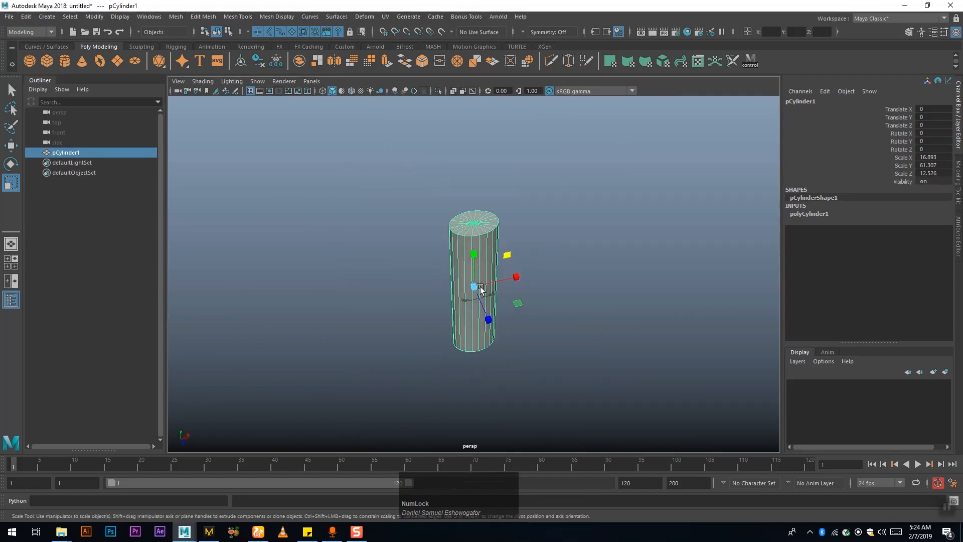
# - Shorten the cylinder along Y with the scale manipulator to about Scale Y 16.338
pyautogui.moveTo(477, 255); pyautogui.dragTo(478, 286)
pyautogui.keyDown('alt'); pyautogui.moveTo(430, 318); pyautogui.dragTo(565, 368, button='right'); pyautogui.keyUp('alt')
pyautogui.keyDown('alt'); pyautogui.moveTo(565, 368); pyautogui.dragTo(520, 350); pyautogui.keyUp('alt')
pyautogui.keyDown('alt'); pyautogui.moveTo(475, 321); pyautogui.dragTo(477, 337); pyautogui.keyUp('alt')
pyautogui.moveTo(464, 271); pyautogui.dragTo(467, 279)
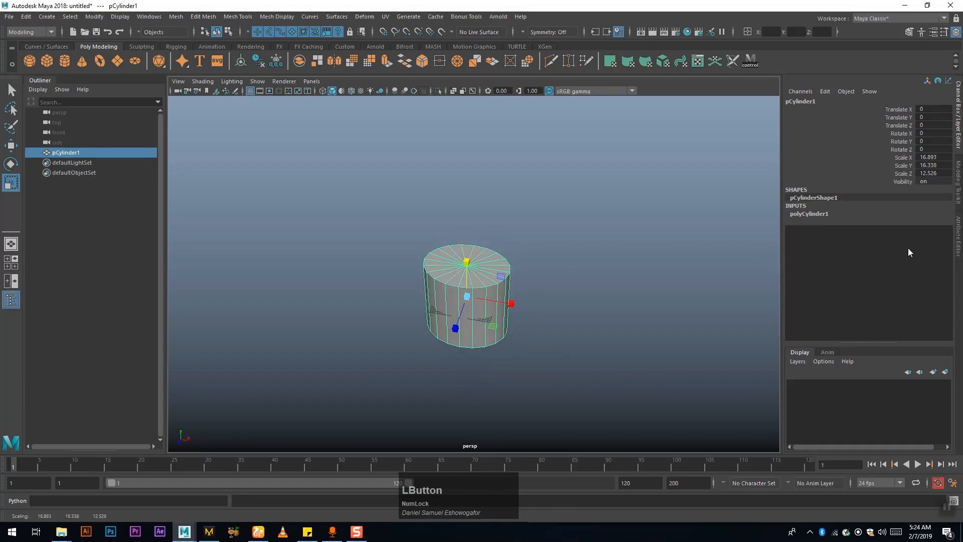
# - Set the enlarged cylinder's Scale X, Scale Y and Scale Z to exactly 1
pyautogui.moveTo(930, 156); pyautogui.dragTo(934, 175)
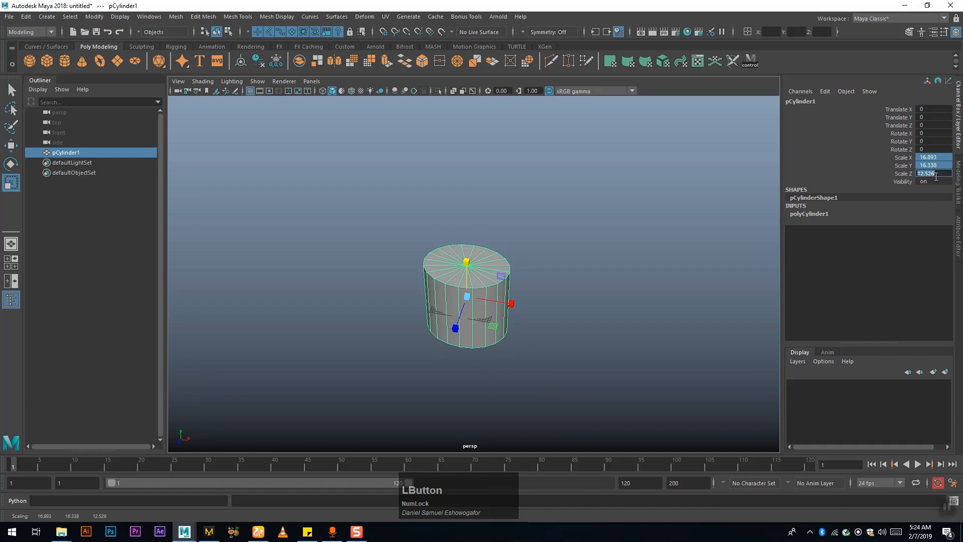
pyautogui.write('0')
pyautogui.press('BackSpace')
pyautogui.write('1')
pyautogui.press('Return')
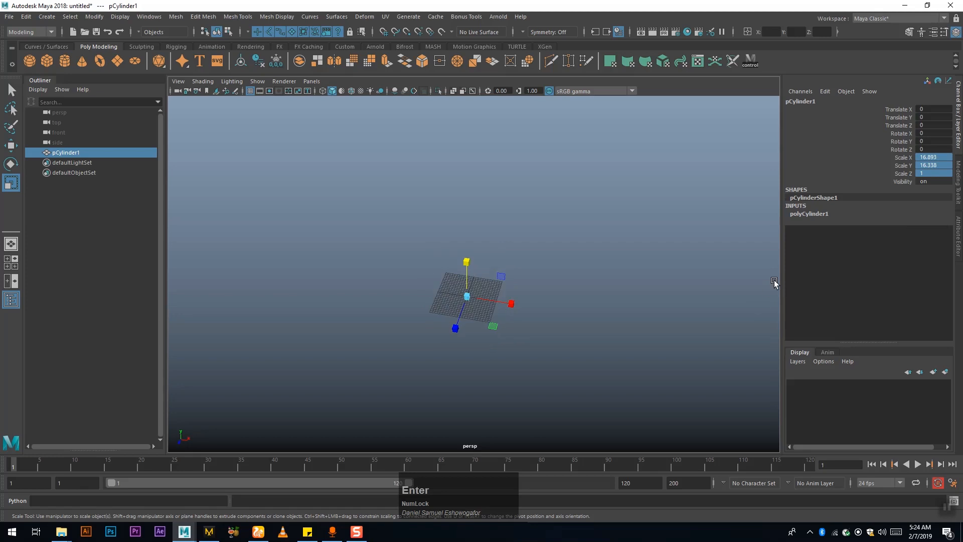
# - Frame the cylinder and set its Scale X, Scale Y and Scale Z to 0
pyautogui.press('f')
pyautogui.keyDown('alt'); pyautogui.moveTo(495, 327); pyautogui.dragTo(533, 316); pyautogui.keyUp('alt')
pyautogui.click(932, 158)
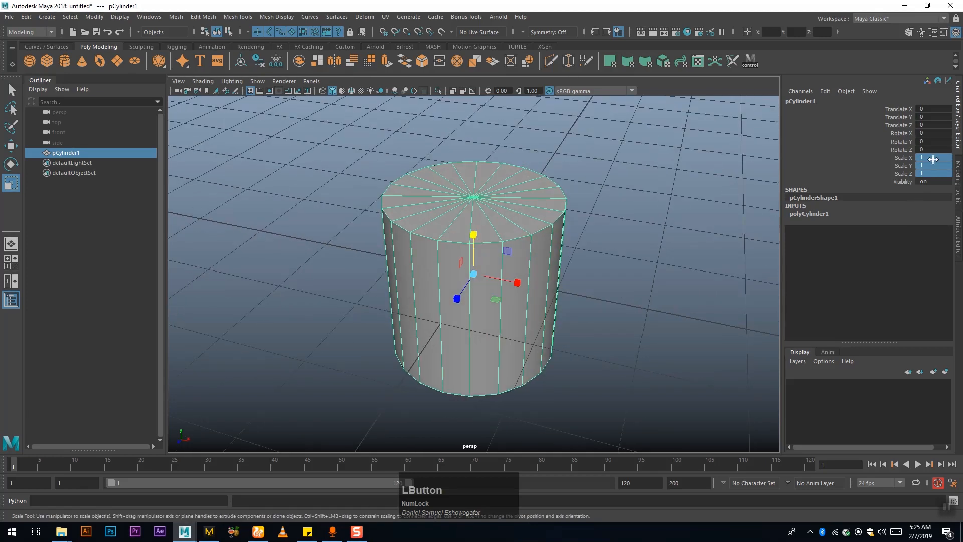
pyautogui.write('0')
pyautogui.press('Return')
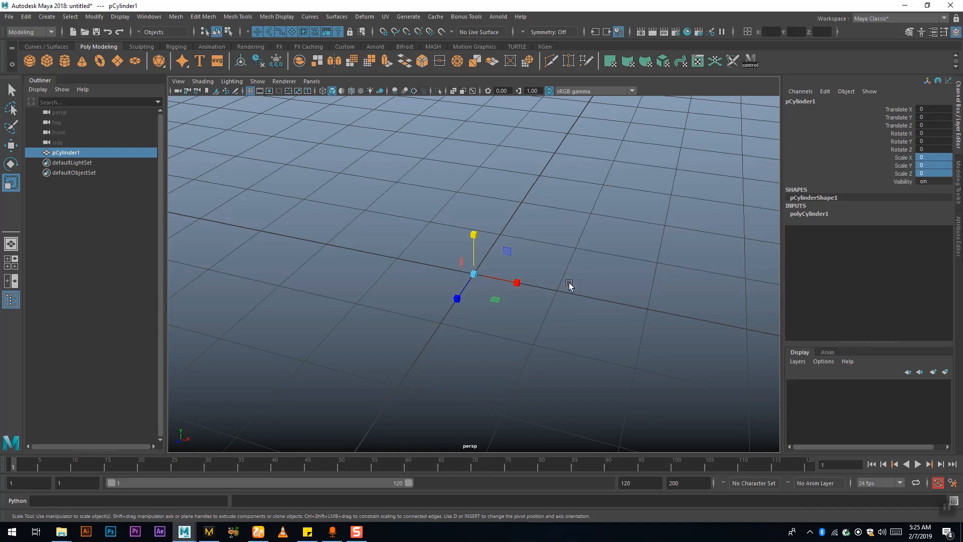
# - Restore the collapsed cylinder by setting all three of its scale values to 1
pyautogui.keyDown('alt'); pyautogui.moveTo(541, 314); pyautogui.dragTo(508, 283); pyautogui.keyUp('alt')
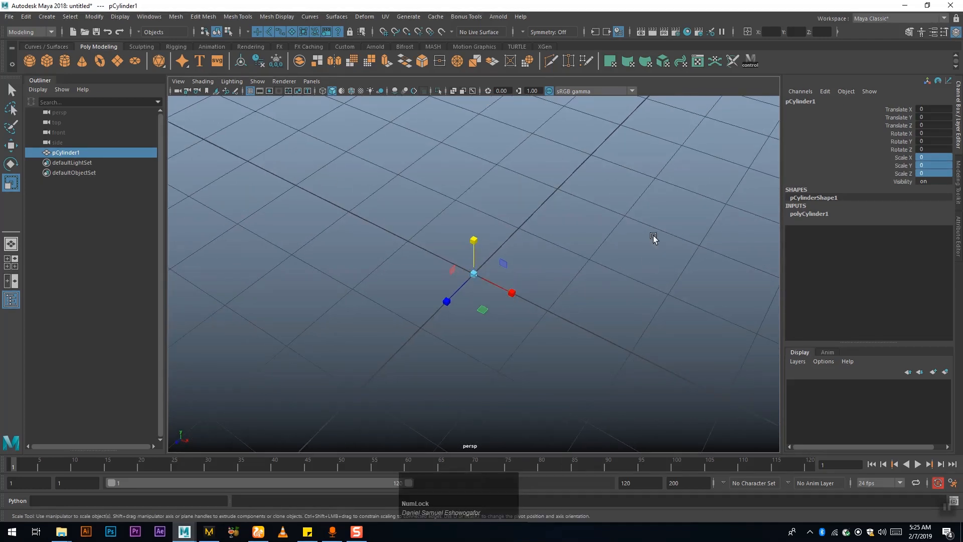
pyautogui.click(926, 157)
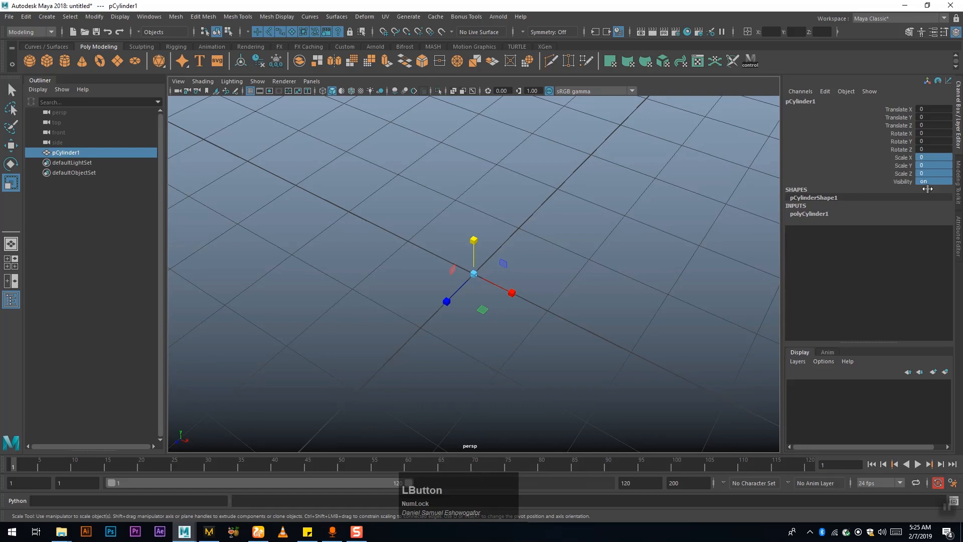
pyautogui.write('1')
pyautogui.press('Return')
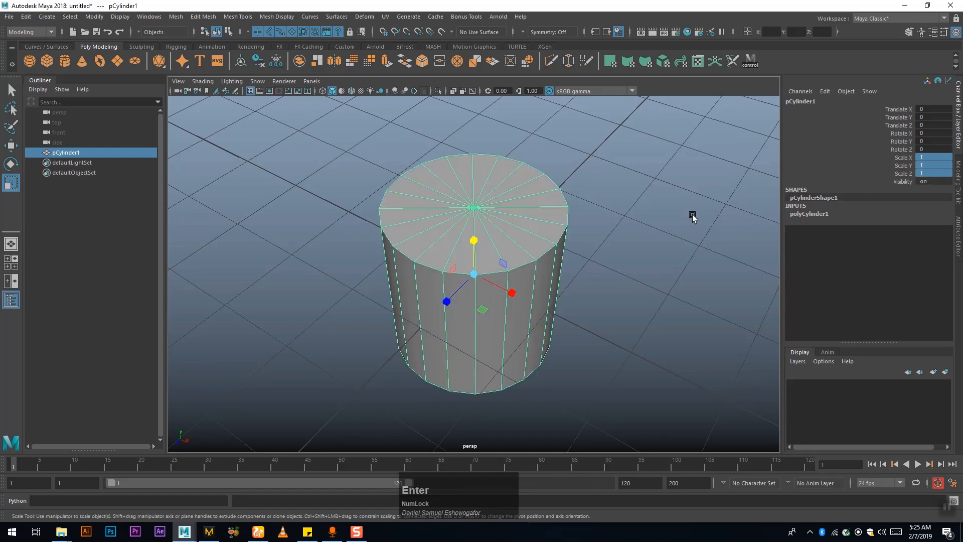
# - Scale the cylinder uniformly from the manipulator's center to about 6.879 on all three axes
pyautogui.keyDown('alt'); pyautogui.moveTo(552, 261); pyautogui.dragTo(567, 203); pyautogui.keyUp('alt')
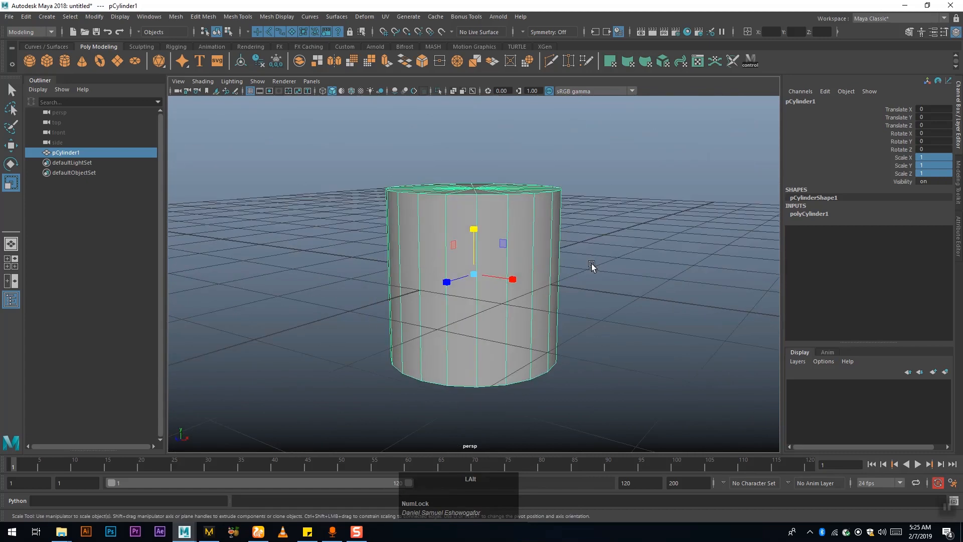
pyautogui.click(592, 263)
pyautogui.keyDown('alt'); pyautogui.moveTo(507, 226); pyautogui.dragTo(498, 276); pyautogui.keyUp('alt')
pyautogui.click(498, 276)
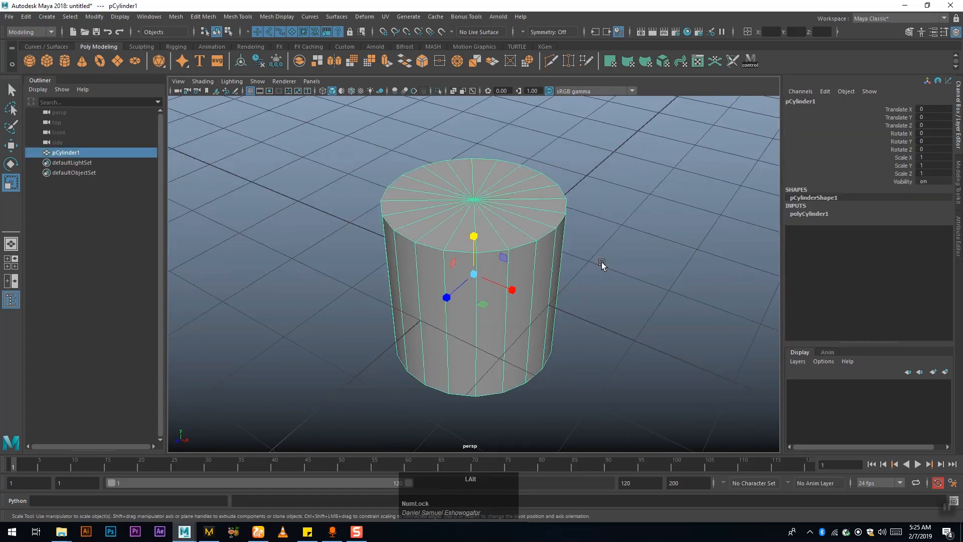
pyautogui.keyDown('alt'); pyautogui.moveTo(560, 266); pyautogui.dragTo(542, 262); pyautogui.keyUp('alt')
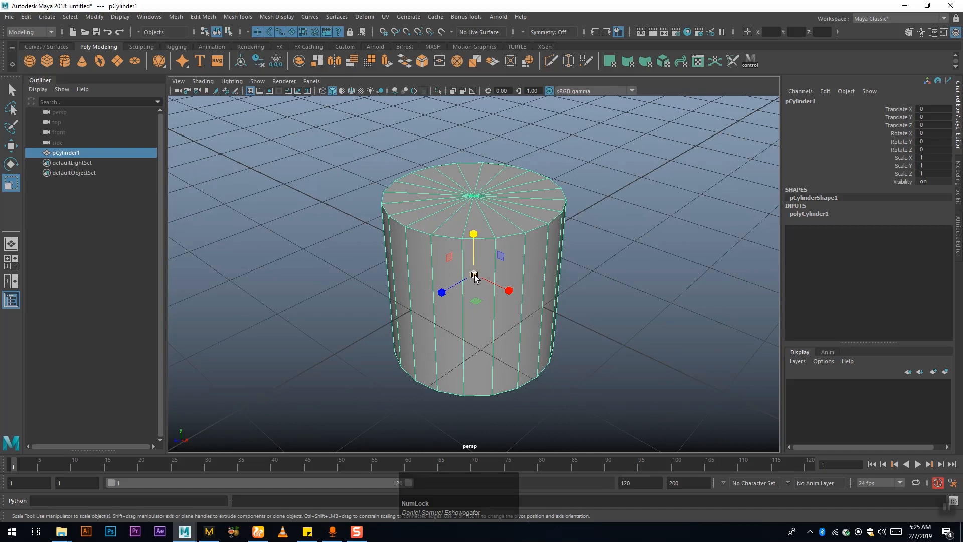
pyautogui.moveTo(474, 275); pyautogui.dragTo(673, 287)
pyautogui.keyDown('alt'); pyautogui.moveTo(673, 287); pyautogui.dragTo(313, 341, button='right'); pyautogui.keyUp('alt')
pyautogui.keyDown('alt'); pyautogui.moveTo(313, 340); pyautogui.dragTo(509, 309); pyautogui.keyUp('alt')
pyautogui.keyDown('alt'); pyautogui.moveTo(472, 275); pyautogui.dragTo(440, 291); pyautogui.keyUp('alt')
pyautogui.keyDown('alt'); pyautogui.moveTo(524, 326); pyautogui.dragTo(703, 286); pyautogui.keyUp('alt')
pyautogui.keyDown('alt'); pyautogui.moveTo(703, 286); pyautogui.dragTo(457, 309, button='right'); pyautogui.keyUp('alt')
pyautogui.keyDown('alt'); pyautogui.moveTo(457, 309); pyautogui.dragTo(477, 316); pyautogui.keyUp('alt')
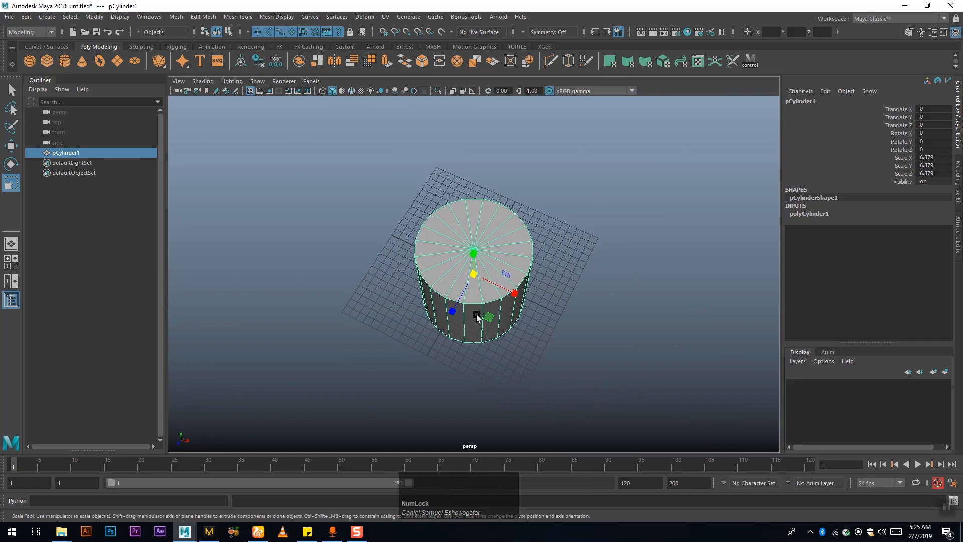
# - Resize the cylinder uniformly with the center scale handle to about 2.387 on X, Y and Z
pyautogui.moveTo(474, 276); pyautogui.dragTo(674, 294)
pyautogui.keyDown('alt'); pyautogui.moveTo(675, 294); pyautogui.dragTo(436, 309, button='right'); pyautogui.keyUp('alt')
pyautogui.keyDown('alt'); pyautogui.moveTo(436, 309); pyautogui.dragTo(340, 273); pyautogui.keyUp('alt')
pyautogui.keyDown('alt'); pyautogui.moveTo(340, 273); pyautogui.dragTo(516, 343, button='right'); pyautogui.keyUp('alt')
pyautogui.keyDown('alt'); pyautogui.scroll(5, 501, 342); pyautogui.keyUp('alt')
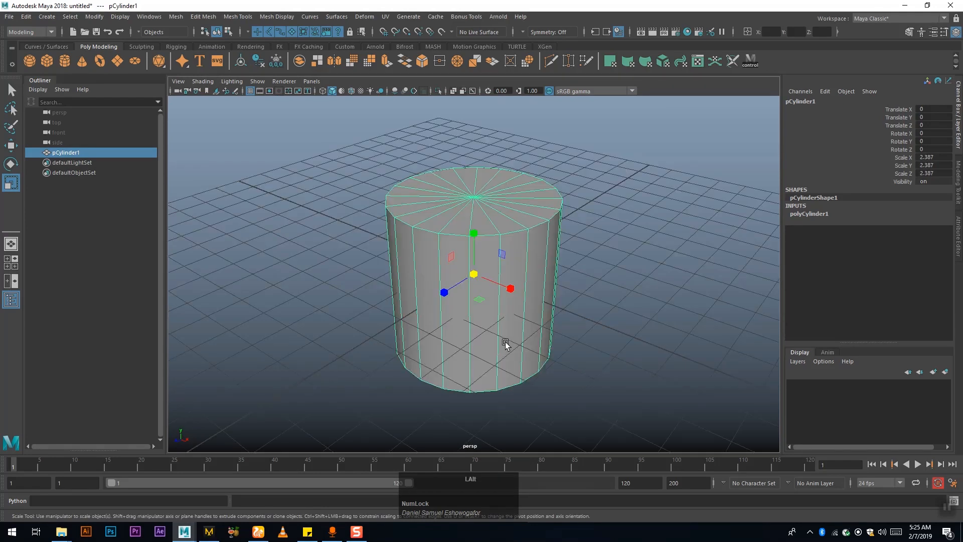
# - Deselect and reselect the cylinder, and move it along Z with the Move Tool to about Translate Z 11.847
pyautogui.click(282, 311)
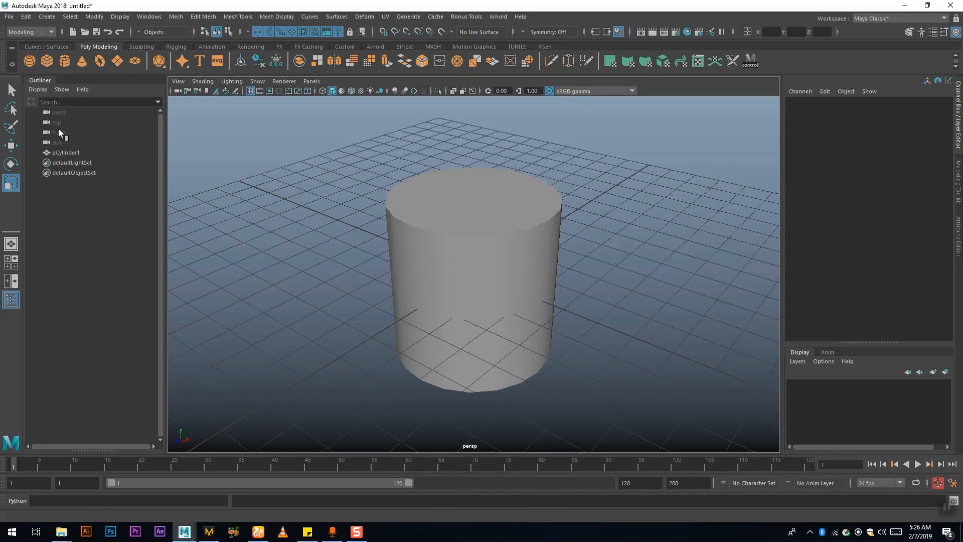
pyautogui.keyDown('alt'); pyautogui.moveTo(434, 270); pyautogui.dragTo(469, 263, button='middle'); pyautogui.keyUp('alt')
pyautogui.keyDown('alt'); pyautogui.moveTo(469, 263); pyautogui.dragTo(297, 263, button='right'); pyautogui.keyUp('alt')
pyautogui.click(481, 249)
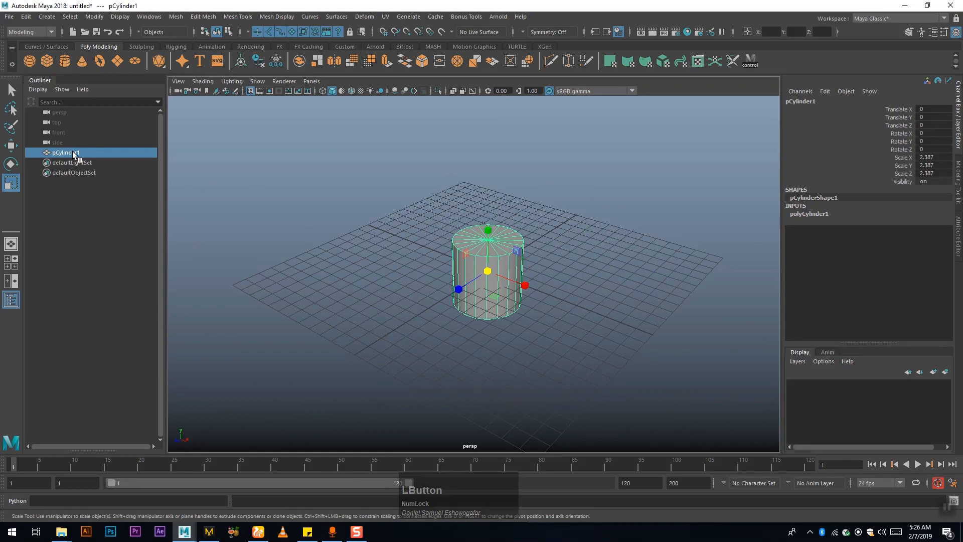
pyautogui.keyDown('alt'); pyautogui.moveTo(206, 159); pyautogui.dragTo(188, 143, button='middle'); pyautogui.keyUp('alt')
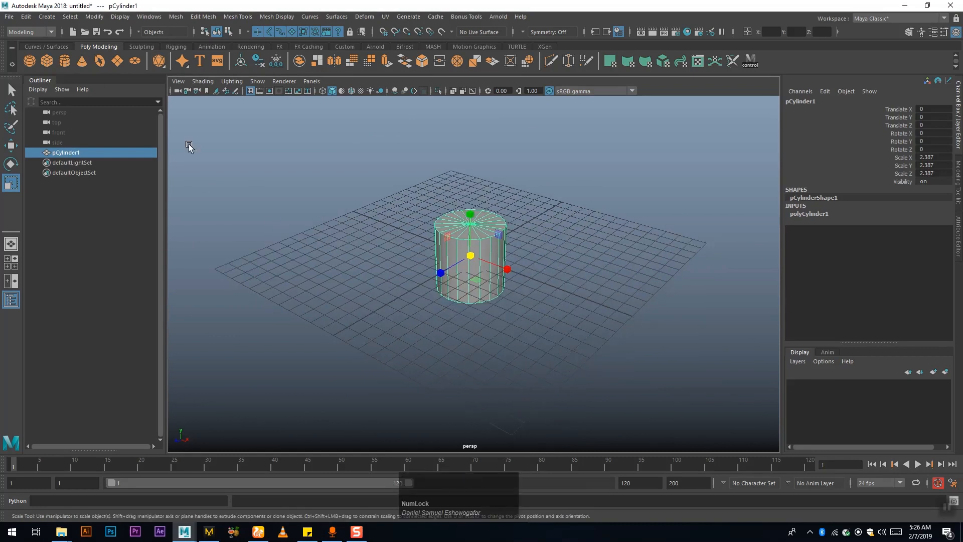
pyautogui.press('w')
pyautogui.moveTo(440, 273); pyautogui.dragTo(214, 193)
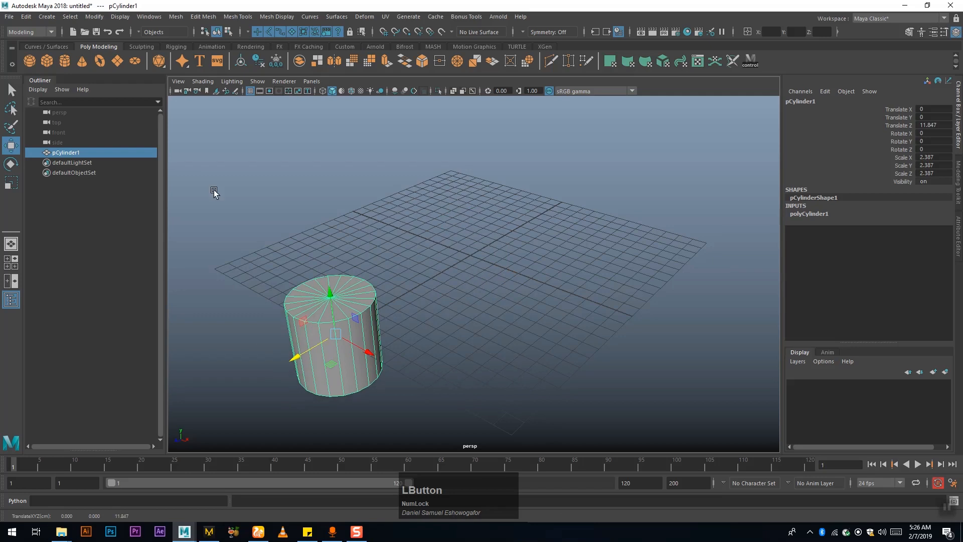
# - Create a polygon cube moved to about Translate X 11.28, plus a second cube, a sphere and a cone at the origin
pyautogui.click(46, 61)
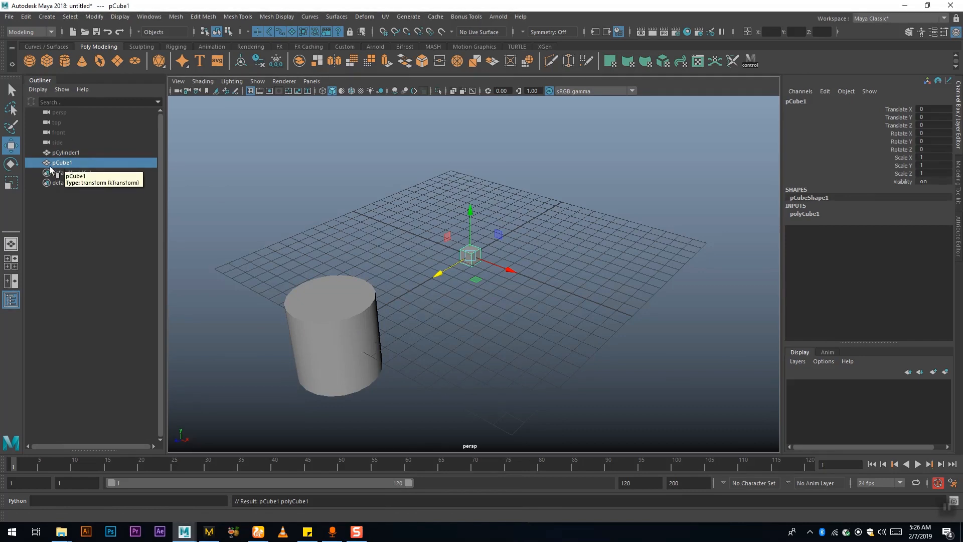
pyautogui.moveTo(510, 271); pyautogui.dragTo(667, 328)
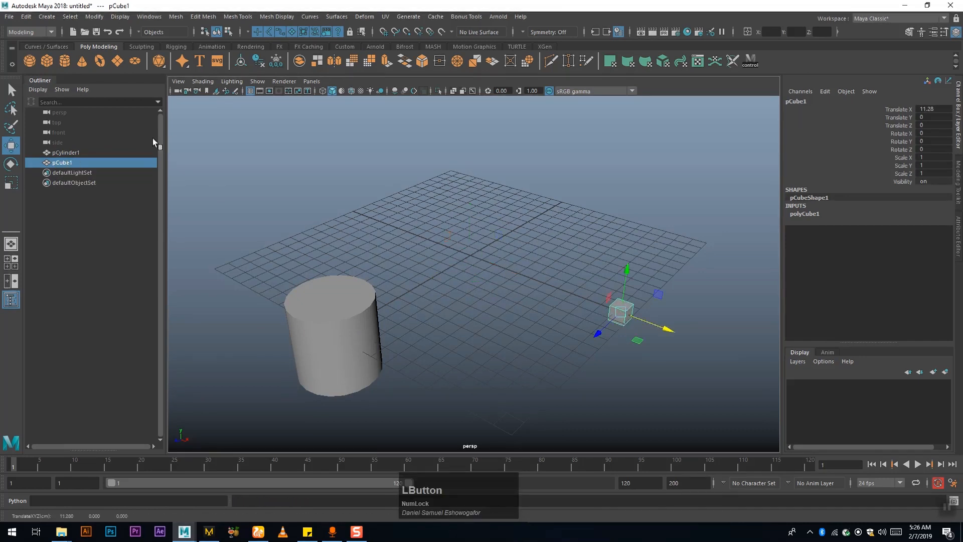
pyautogui.click(46, 62)
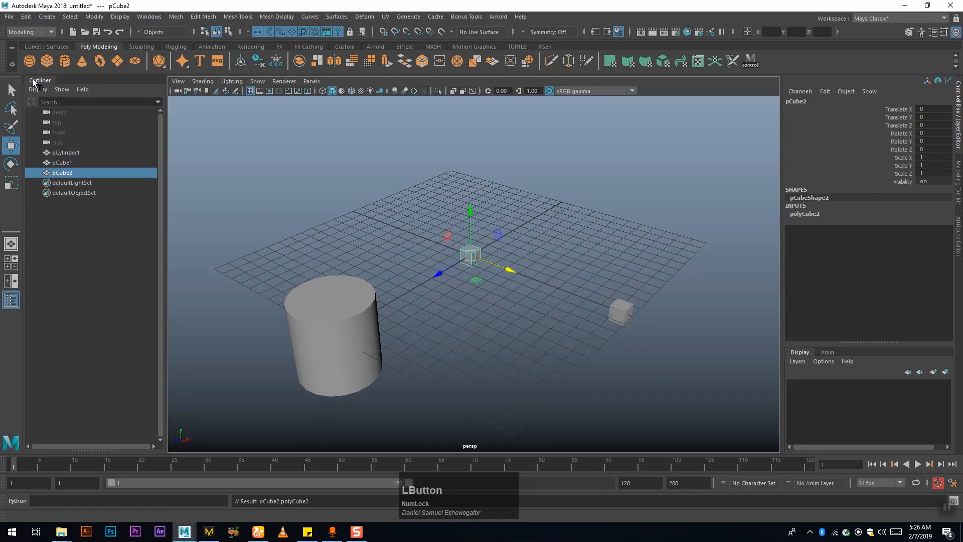
pyautogui.click(29, 60)
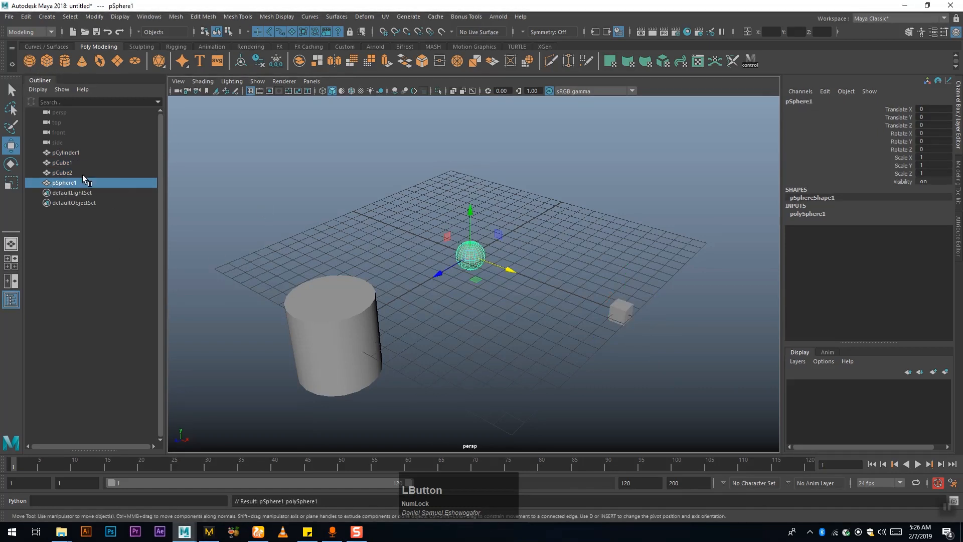
pyautogui.click(81, 61)
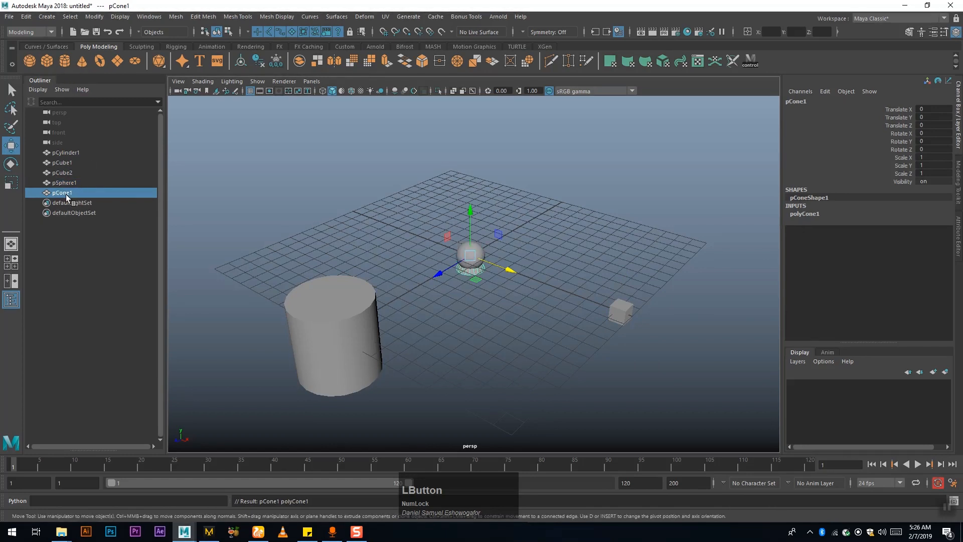
# - Move the cone to about Translate X 11.118, the sphere to X -8.995, and the second cube to X 2.348, Z -9.124
pyautogui.moveTo(512, 271); pyautogui.dragTo(652, 383)
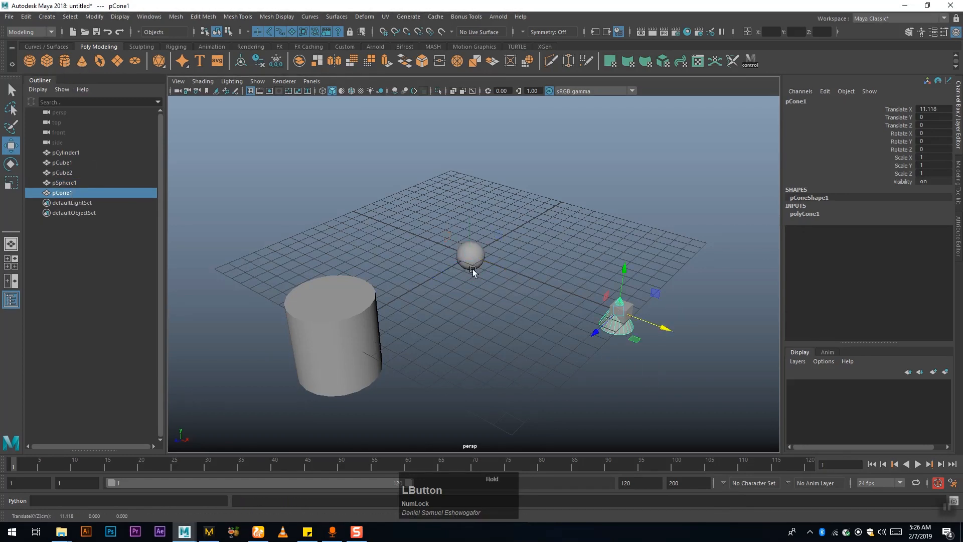
pyautogui.click(471, 261)
pyautogui.moveTo(494, 269); pyautogui.dragTo(401, 235)
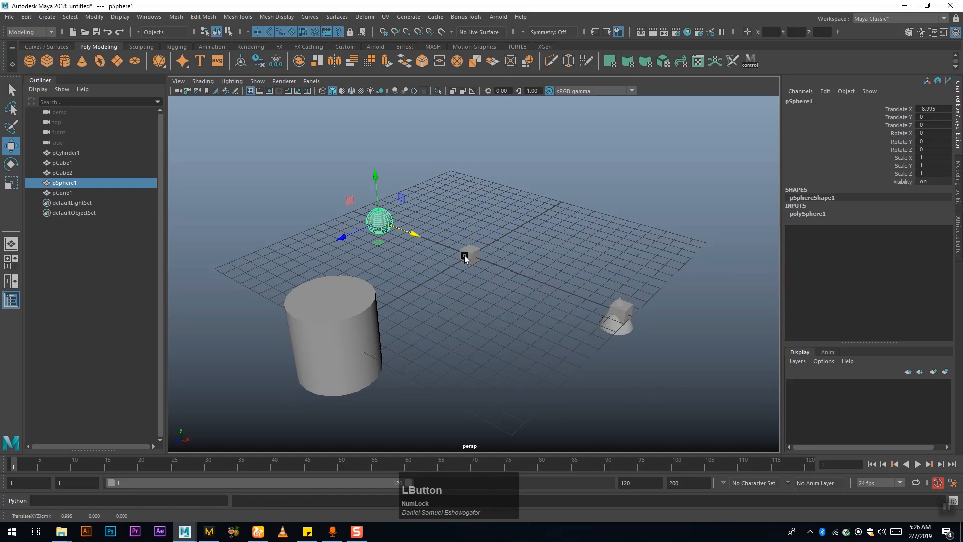
pyautogui.click(485, 264)
pyautogui.moveTo(474, 272); pyautogui.dragTo(581, 242)
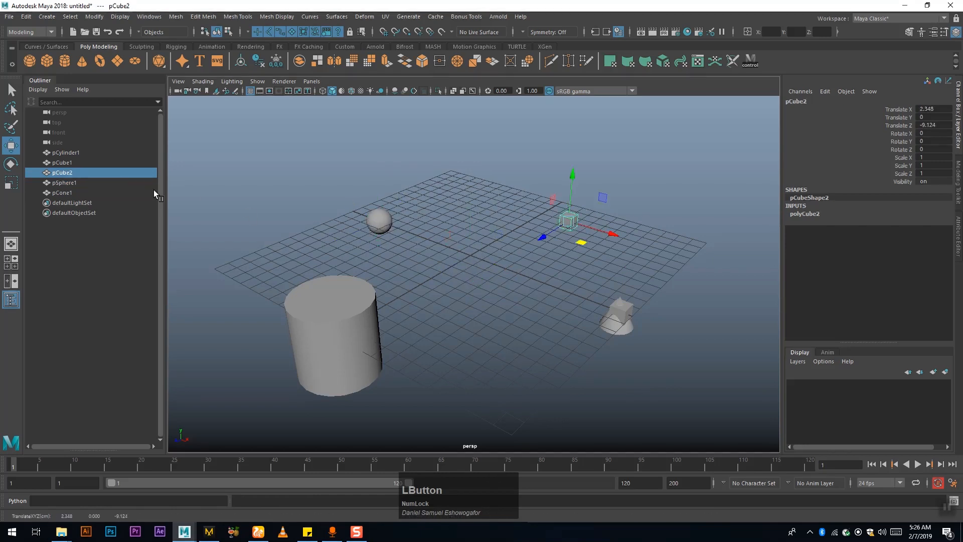
# - Select the side, front, top and persp cameras together in the Outliner, then clear the selection
pyautogui.click(58, 142)
pyautogui.keyDown('shift'); pyautogui.click(62, 113); pyautogui.keyUp('shift')
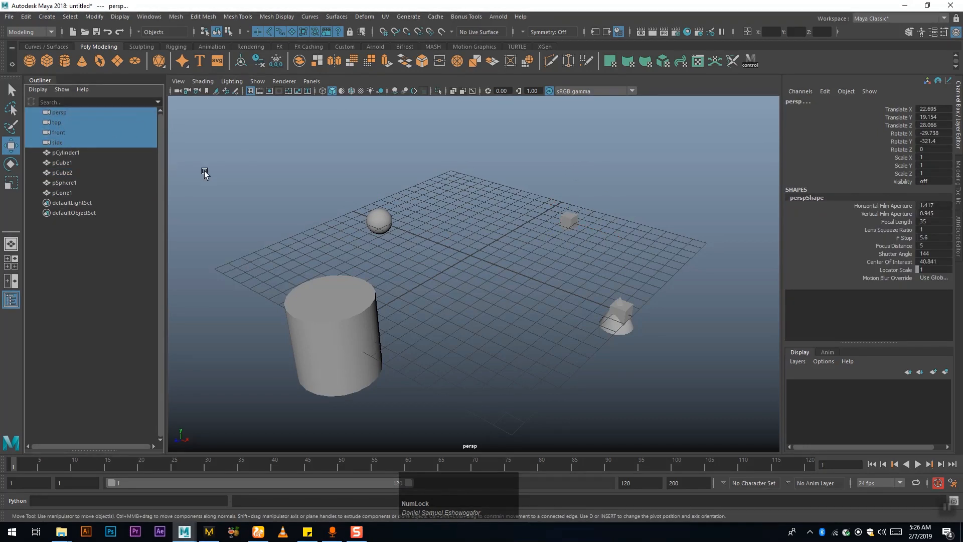
pyautogui.keyDown('alt'); pyautogui.moveTo(459, 246); pyautogui.dragTo(460, 264); pyautogui.keyUp('alt')
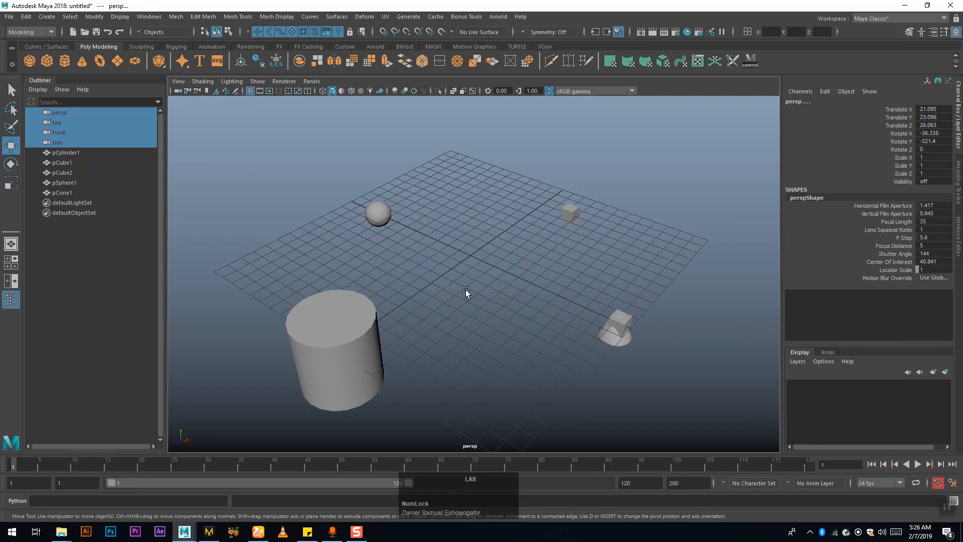
pyautogui.keyDown('alt'); pyautogui.moveTo(465, 290); pyautogui.dragTo(466, 285, button='middle'); pyautogui.keyUp('alt')
pyautogui.keyDown('alt'); pyautogui.moveTo(401, 218); pyautogui.dragTo(365, 189, button='middle'); pyautogui.keyUp('alt')
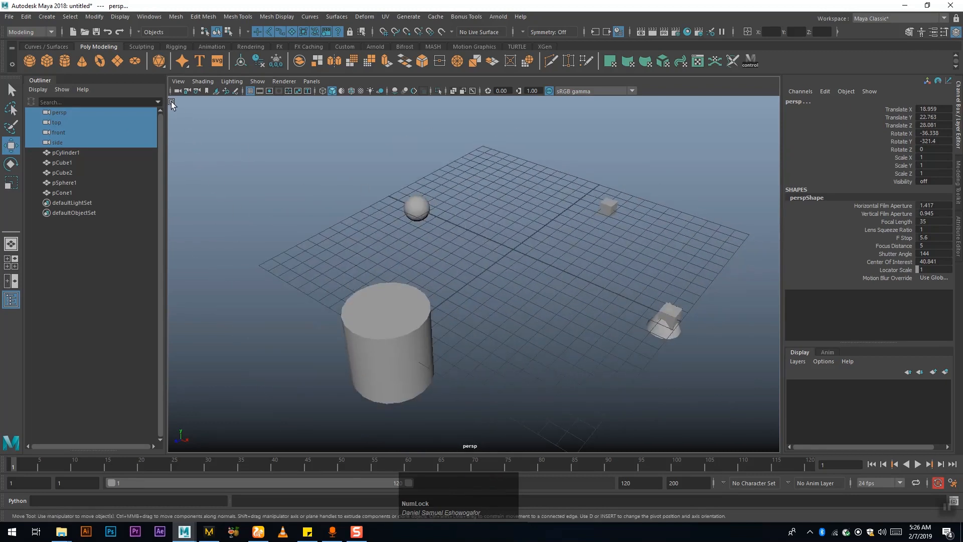
pyautogui.click(481, 426)
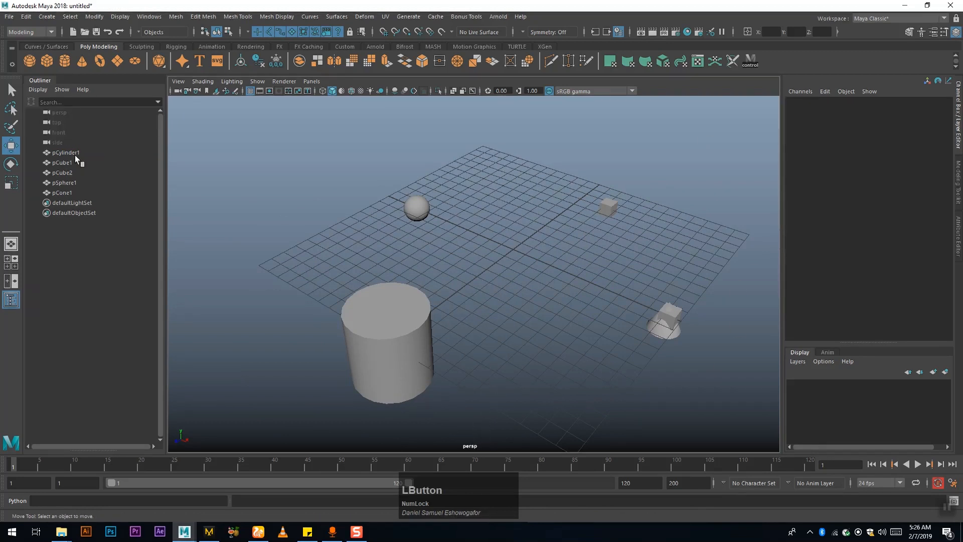
# - Select the top, front and side cameras one after another in the Outliner to view their channels, and deselect
pyautogui.click(60, 122)
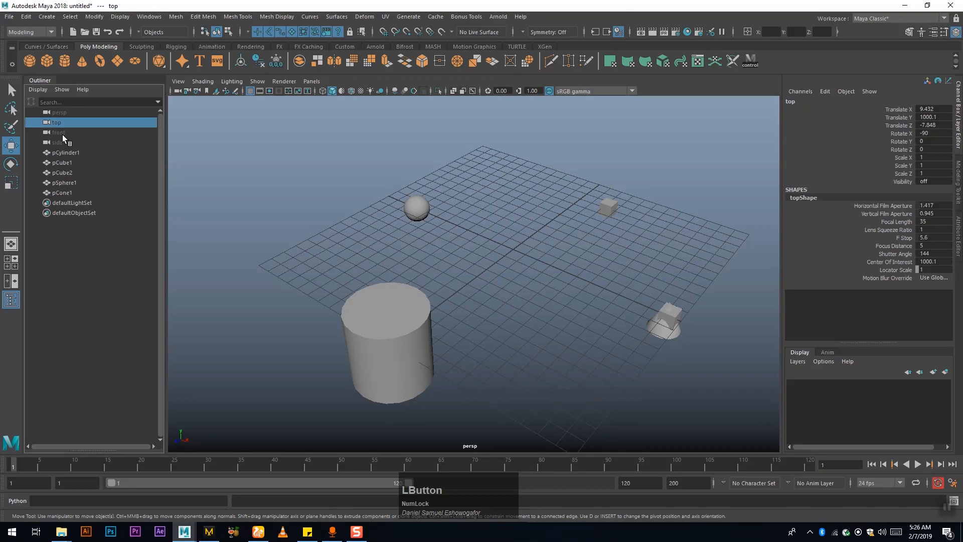
pyautogui.click(60, 133)
pyautogui.click(55, 143)
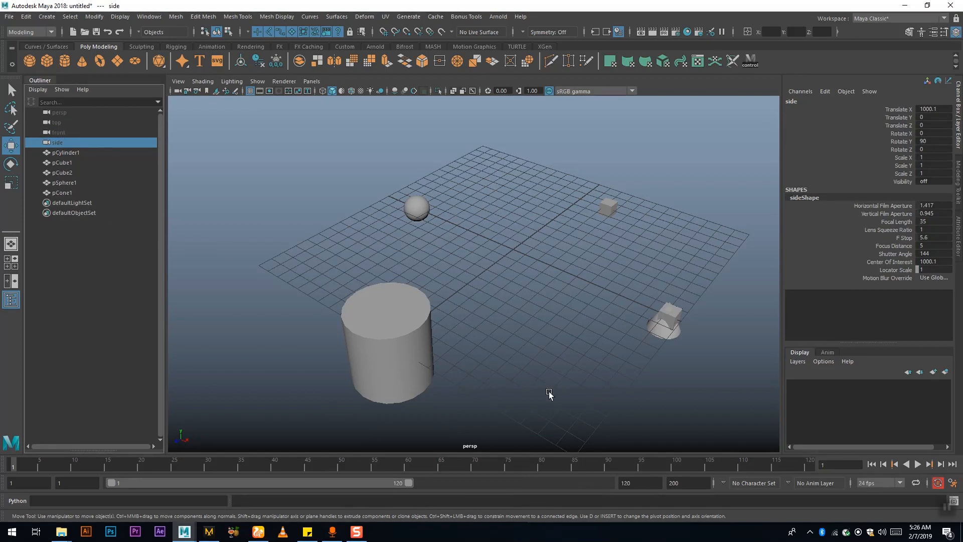
pyautogui.click(567, 341)
# - Show the four-view layout, maximize the top view and return to four views
pyautogui.press('space')
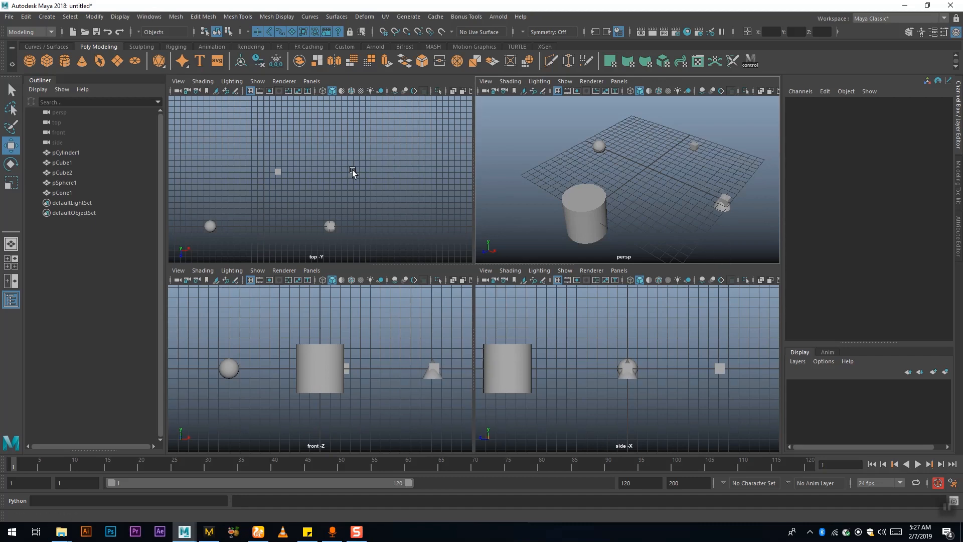
pyautogui.press('space')
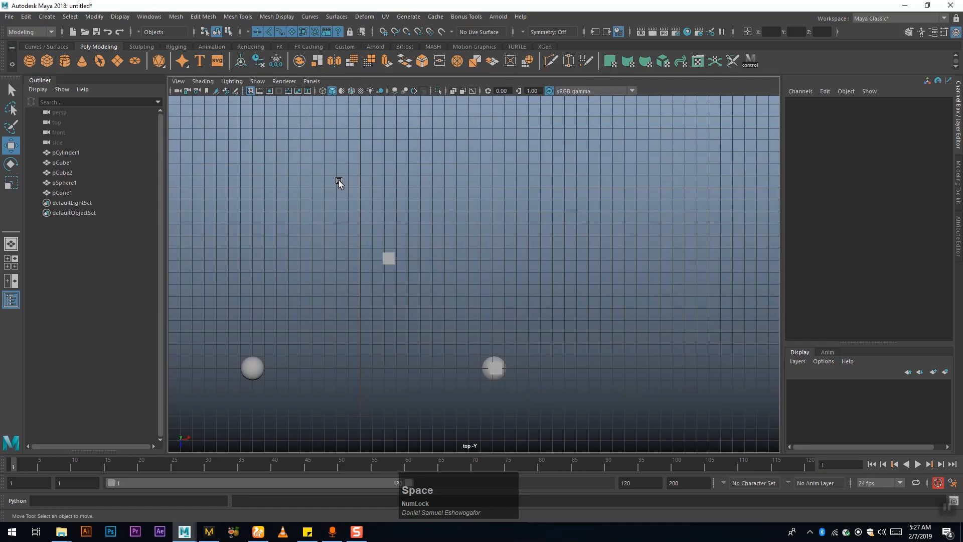
pyautogui.press('space')
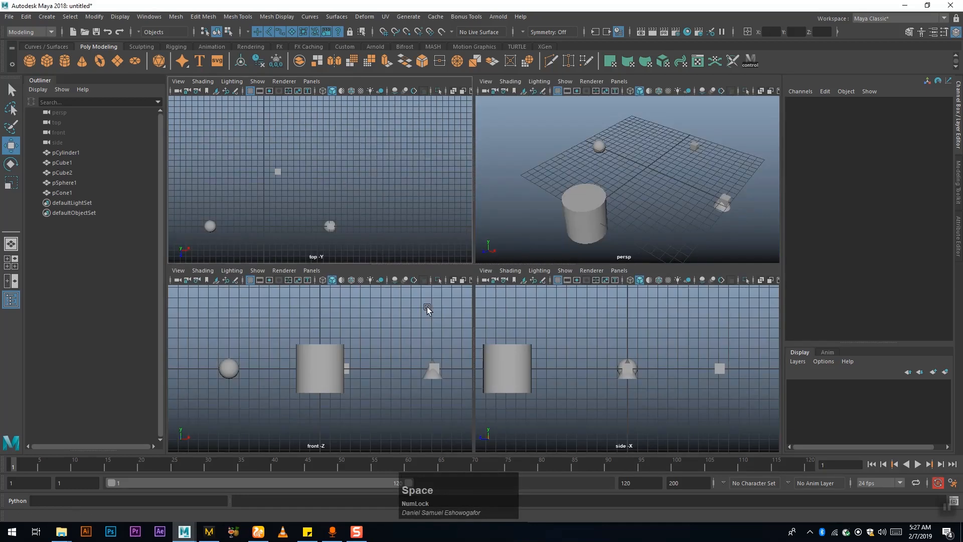
# - Switch the cylinder to vertex mode in the perspective view and select a vertex on its top rim
pyautogui.rightClick(585, 207)
pyautogui.moveTo(585, 207); pyautogui.dragTo(553, 203, button='right')
pyautogui.click(586, 207)
pyautogui.click(588, 200)
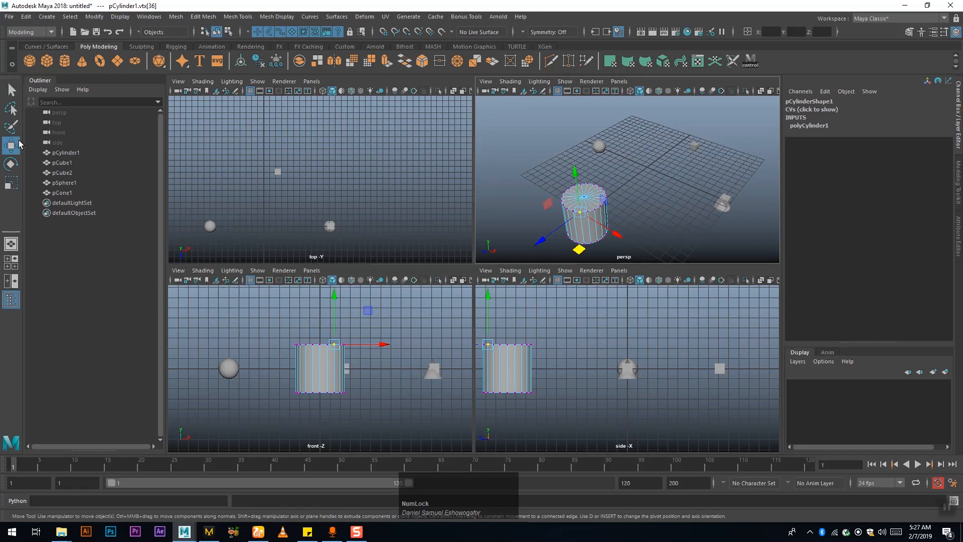
# - With the Select Tool, add further vertices around the cylinder's top rim and bottom edge to the selection
pyautogui.click(11, 90)
pyautogui.keyDown('shift'); pyautogui.click(595, 208); pyautogui.keyUp('shift')
pyautogui.keyDown('shift'); pyautogui.click(598, 186); pyautogui.keyUp('shift')
pyautogui.keyDown('shift'); pyautogui.click(569, 188); pyautogui.keyUp('shift')
pyautogui.keyDown('shift'); pyautogui.click(604, 202); pyautogui.keyUp('shift')
pyautogui.keyDown('shift'); pyautogui.click(582, 242); pyautogui.keyUp('shift')
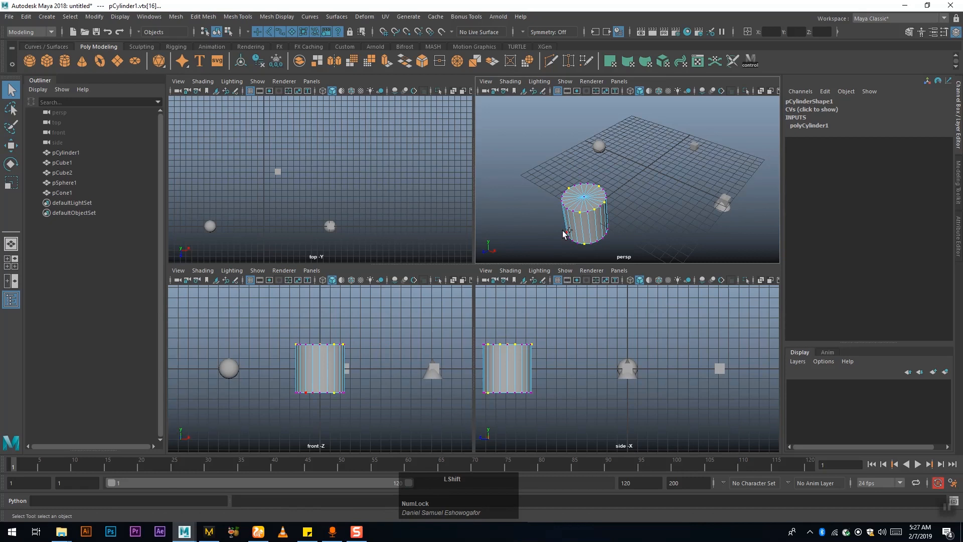
pyautogui.keyDown('shift'); pyautogui.click(606, 233); pyautogui.keyUp('shift')
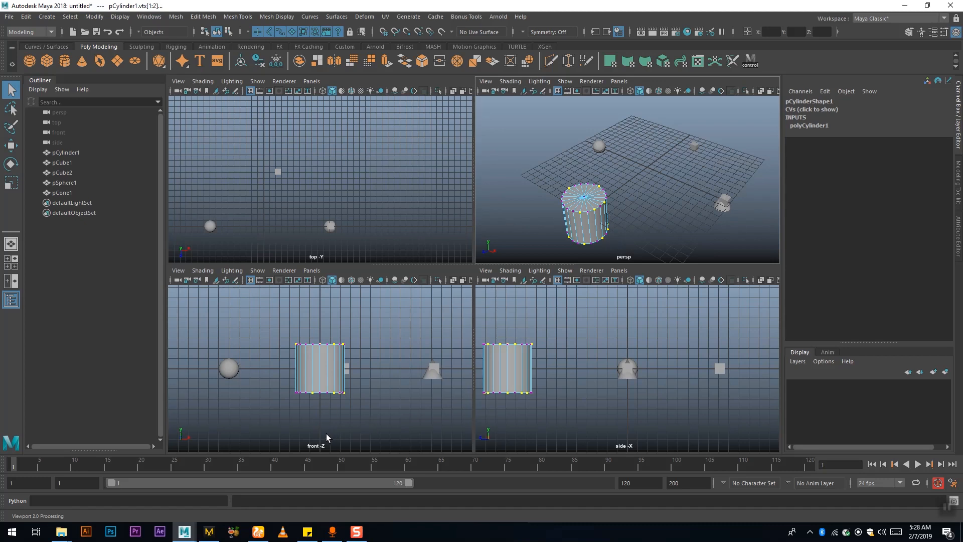
pyautogui.click(397, 324)
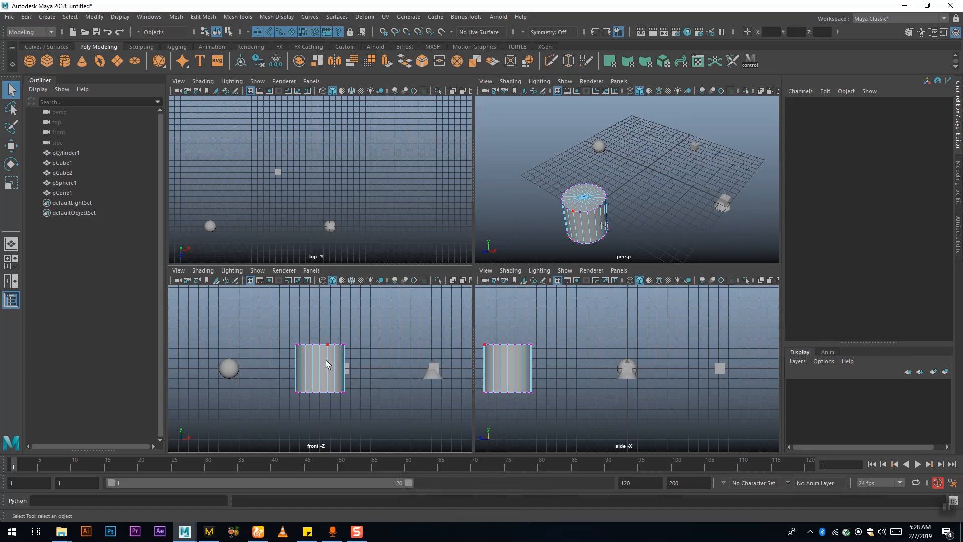
pyautogui.press('ctrl')
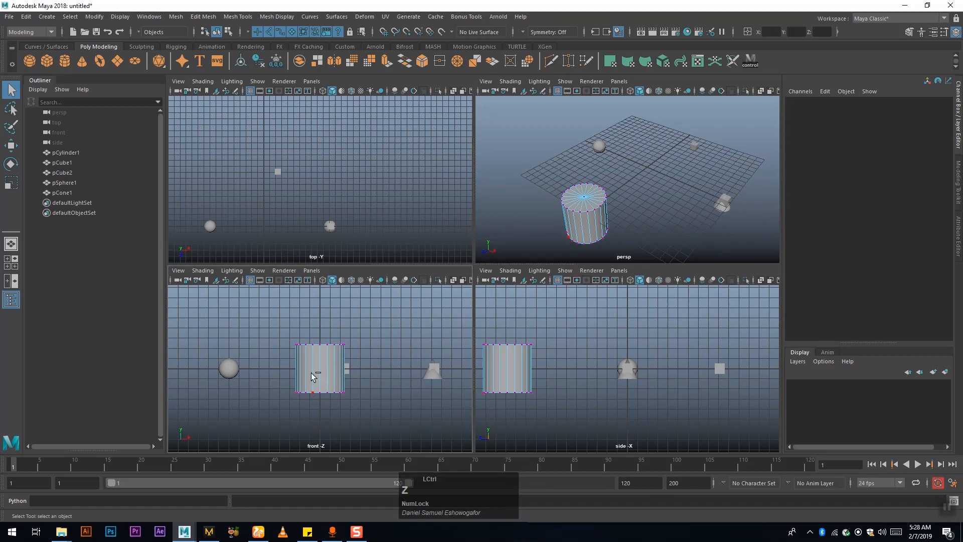
pyautogui.hotkey('ctrl', 'z')
# - Toggle between the four-view layout and the maximized front view to examine the selected vertices
pyautogui.press('space')
pyautogui.press('space')
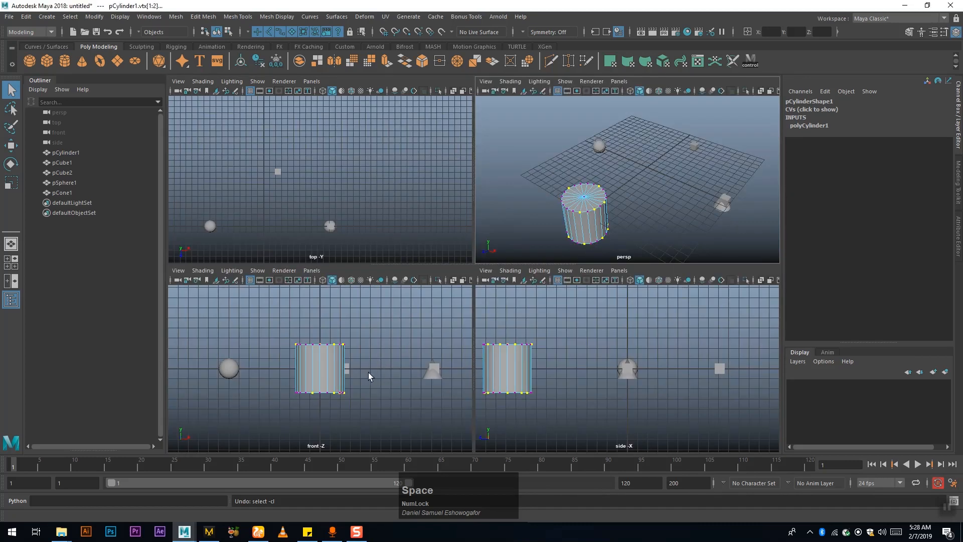
pyautogui.press('space')
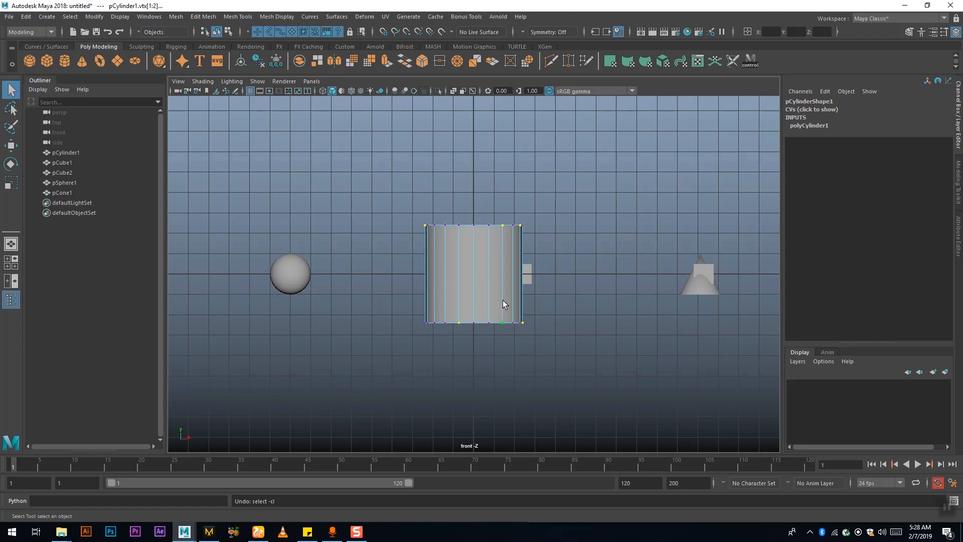
pyautogui.press('space')
pyautogui.press('space')
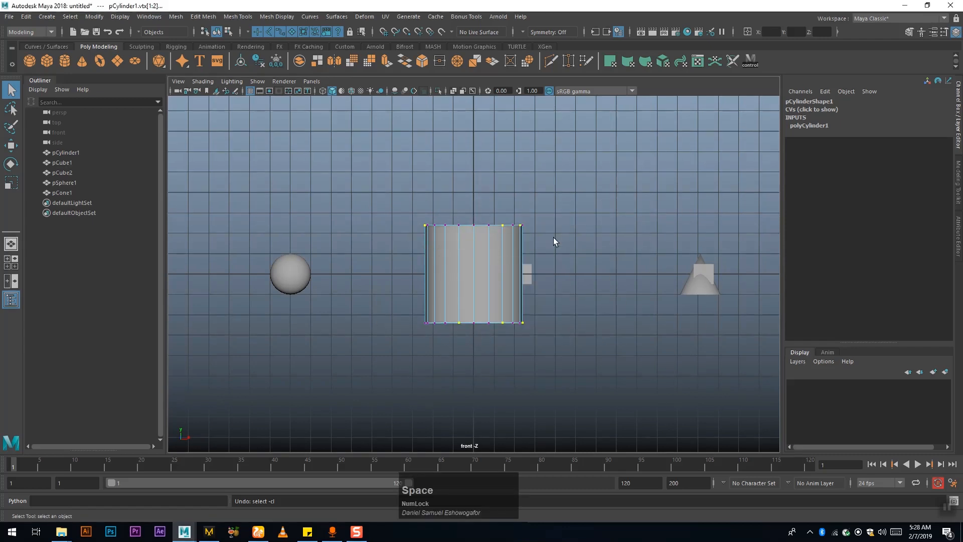
# - Return the cylinder to object mode in the maximized perspective view and select it as a whole
pyautogui.keyDown('alt'); pyautogui.moveTo(546, 281); pyautogui.dragTo(530, 264); pyautogui.keyUp('alt')
pyautogui.moveTo(456, 253); pyautogui.dragTo(502, 241, button='right')
pyautogui.click(531, 278)
pyautogui.click(435, 312)
pyautogui.keyDown('alt'); pyautogui.moveTo(435, 312); pyautogui.dragTo(455, 309, button='middle'); pyautogui.keyUp('alt')
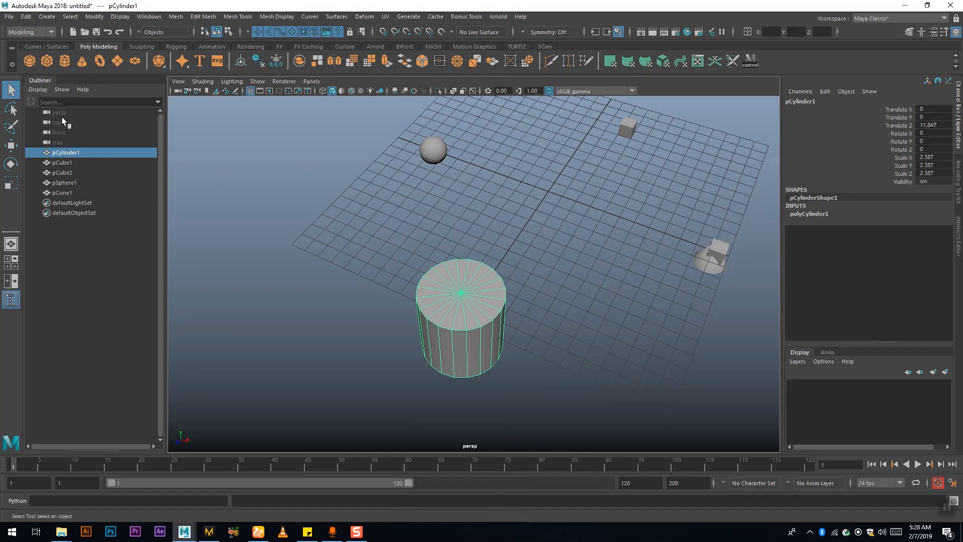
pyautogui.moveTo(509, 335)
pyautogui.keyDown('alt'); pyautogui.mouseDown(button='middle')
pyautogui.moveTo(516, 284)
pyautogui.moveTo(506, 326)
pyautogui.mouseUp(button='middle'); pyautogui.keyUp('alt')
# - Show the cylinder's attributes in the Attribute Editor and bring the cylinder closer in the view
pyautogui.click(959, 240)
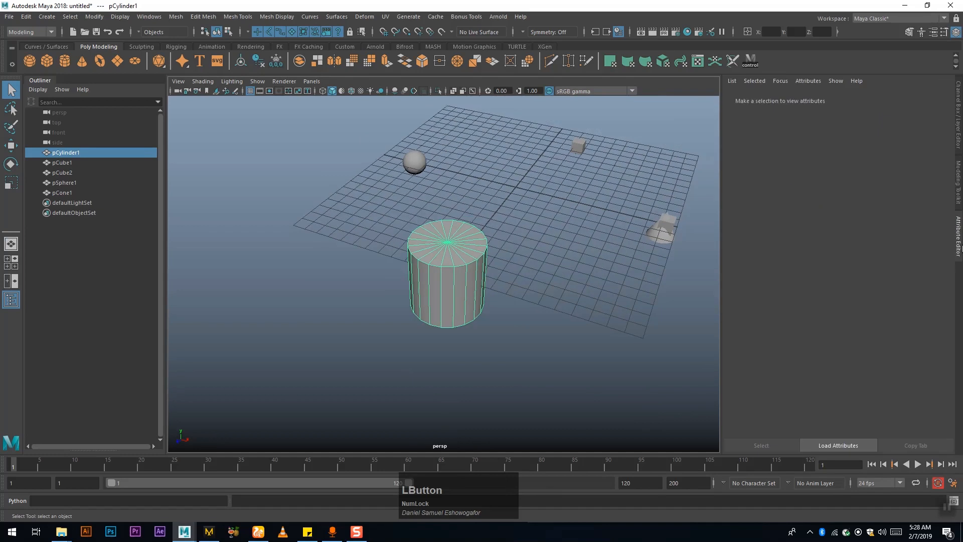
pyautogui.keyDown('alt'); pyautogui.moveTo(443, 259); pyautogui.dragTo(400, 276, button='middle'); pyautogui.keyUp('alt')
pyautogui.keyDown('alt'); pyautogui.moveTo(372, 278); pyautogui.dragTo(464, 316, button='right'); pyautogui.keyUp('alt')
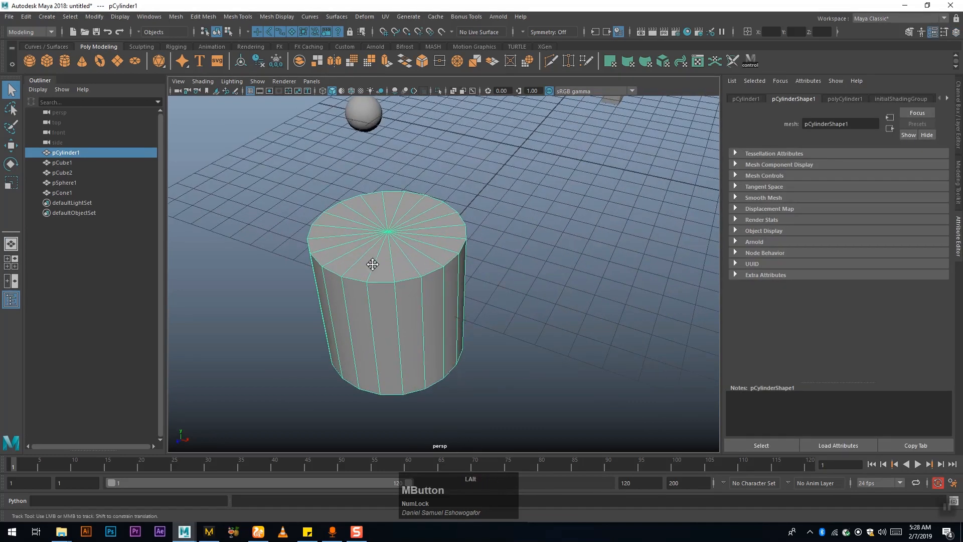
pyautogui.keyDown('alt'); pyautogui.moveTo(372, 264); pyautogui.dragTo(443, 300, button='middle'); pyautogui.keyUp('alt')
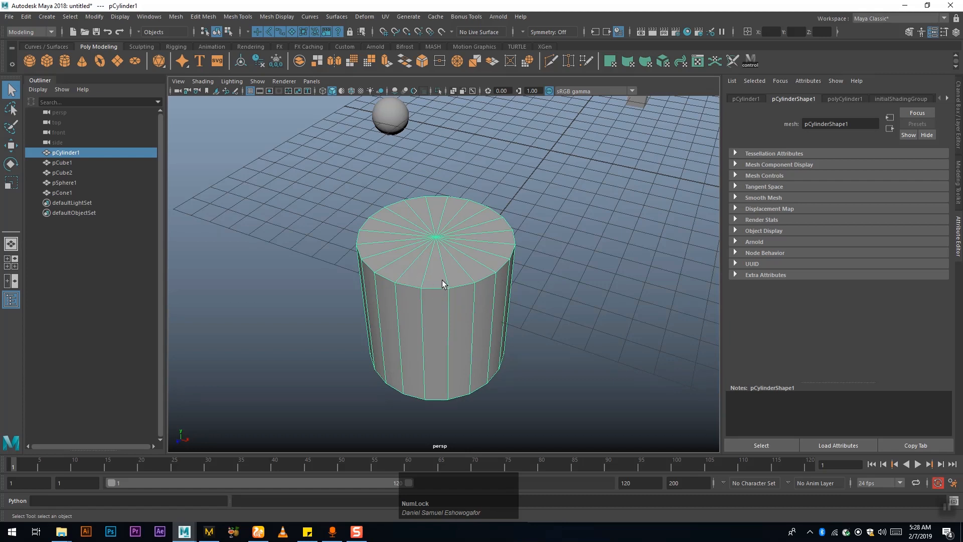
pyautogui.moveTo(484, 297)
pyautogui.keyDown('alt'); pyautogui.mouseDown()
pyautogui.moveTo(458, 300)
pyautogui.moveTo(488, 302)
pyautogui.moveTo(482, 298)
pyautogui.mouseUp(); pyautogui.keyUp('alt')
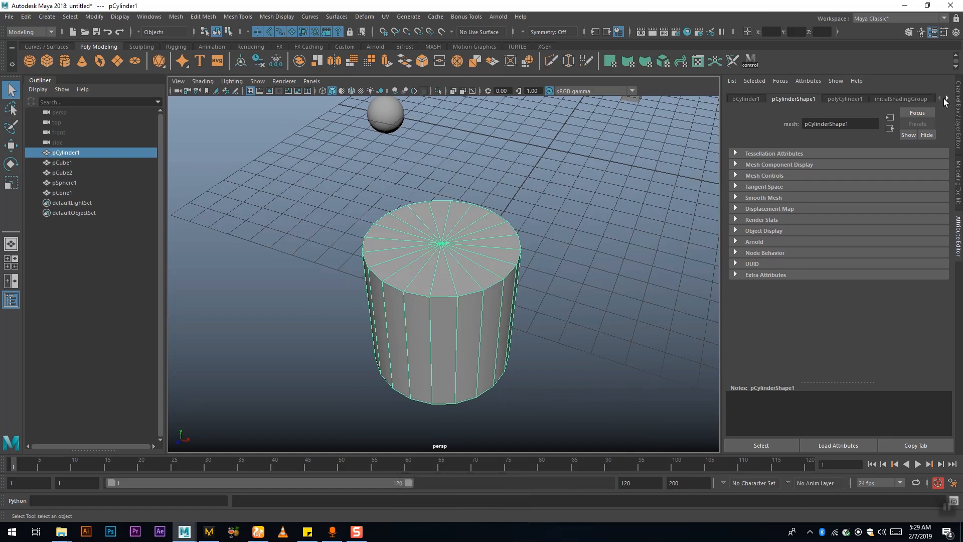
# - Switch the cylinder to vertex mode and select one vertex on the front of its top rim
pyautogui.keyDown('alt'); pyautogui.moveTo(518, 213); pyautogui.dragTo(476, 287, button='right'); pyautogui.keyUp('alt')
pyautogui.keyDown('alt'); pyautogui.moveTo(590, 279); pyautogui.dragTo(571, 245, button='middle'); pyautogui.keyUp('alt')
pyautogui.moveTo(375, 302); pyautogui.dragTo(333, 258, button='right')
pyautogui.click(386, 335)
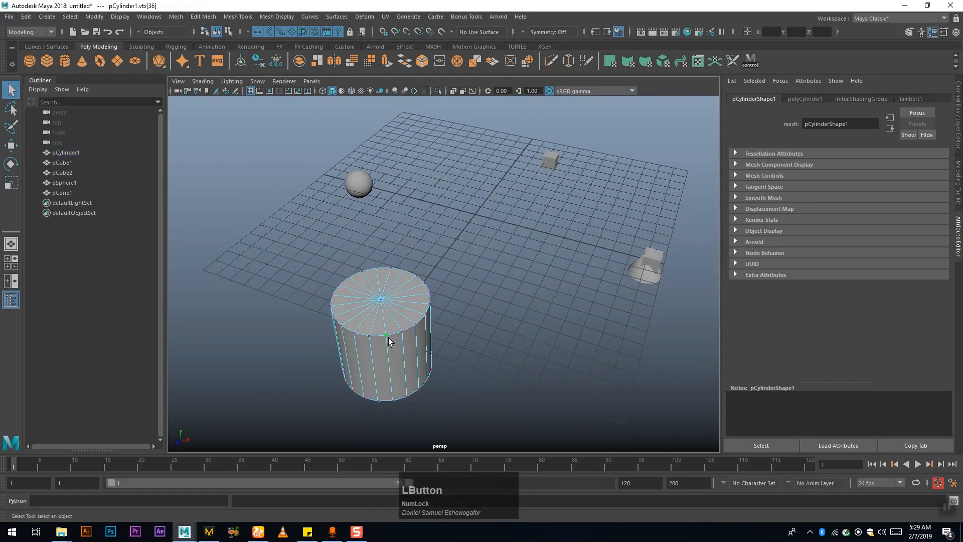
pyautogui.keyDown('alt'); pyautogui.moveTo(384, 338); pyautogui.dragTo(385, 322); pyautogui.keyUp('alt')
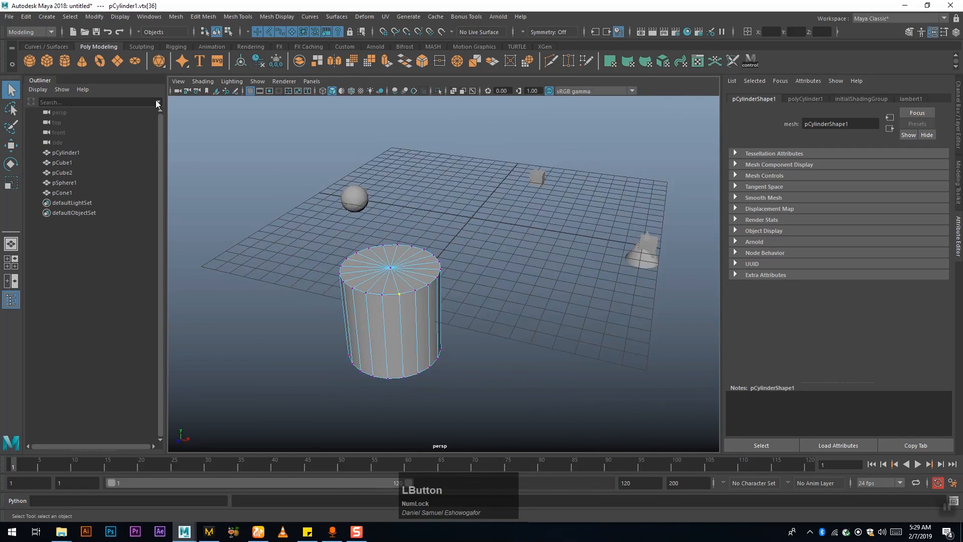
# - Insert three horizontal edge loops around the cylinder's side: near the top, near the base and midway between
pyautogui.click(345, 48)
pyautogui.click(30, 60)
pyautogui.click(401, 309)
pyautogui.click(404, 351)
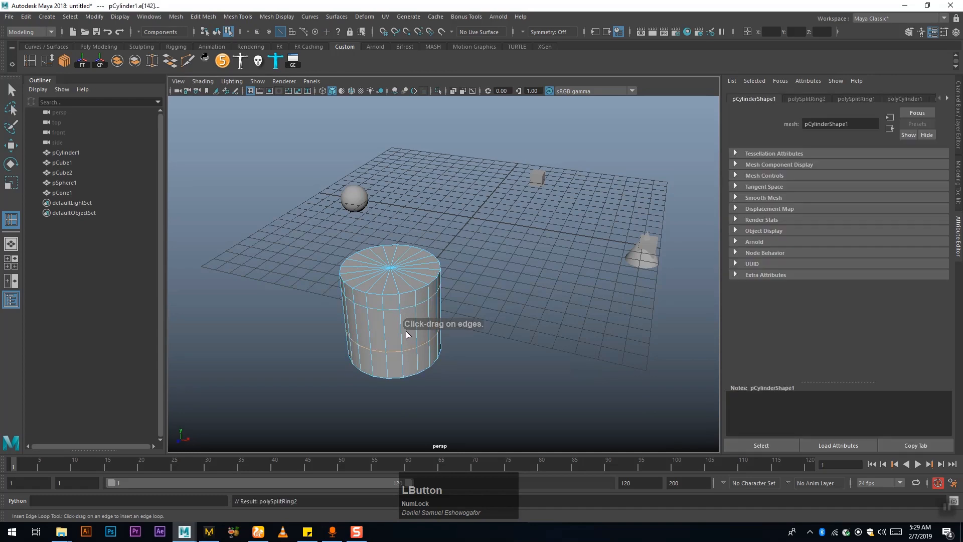
pyautogui.click(405, 334)
# - Select three adjacent edges on the cylinder's middle edge loop and delete them with Delete Edge
pyautogui.press('w')
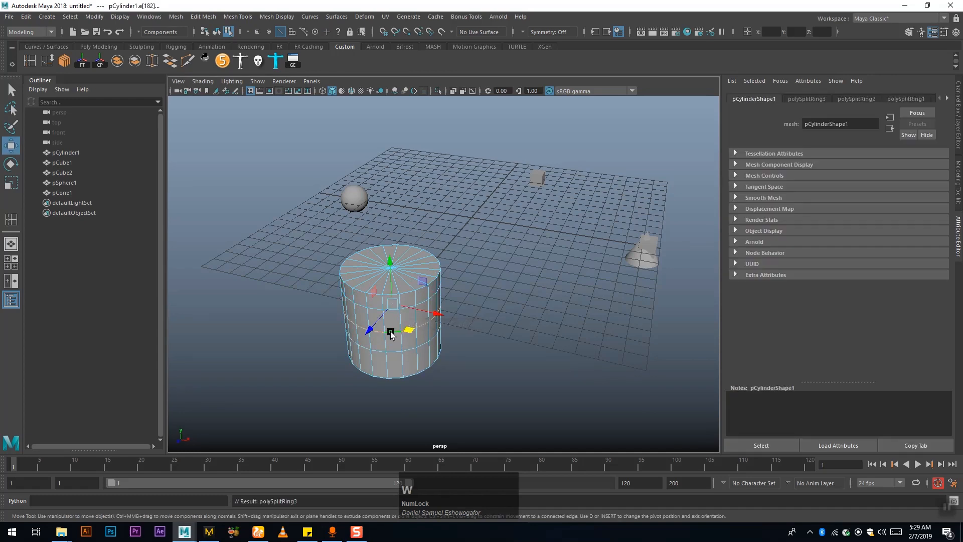
pyautogui.click(394, 331)
pyautogui.keyDown('shift'); pyautogui.click(375, 333); pyautogui.keyUp('shift')
pyautogui.keyDown('shift'); pyautogui.click(364, 332); pyautogui.keyUp('shift')
pyautogui.keyDown('shift'); pyautogui.moveTo(365, 333); pyautogui.dragTo(341, 344, button='right'); pyautogui.keyUp('shift')
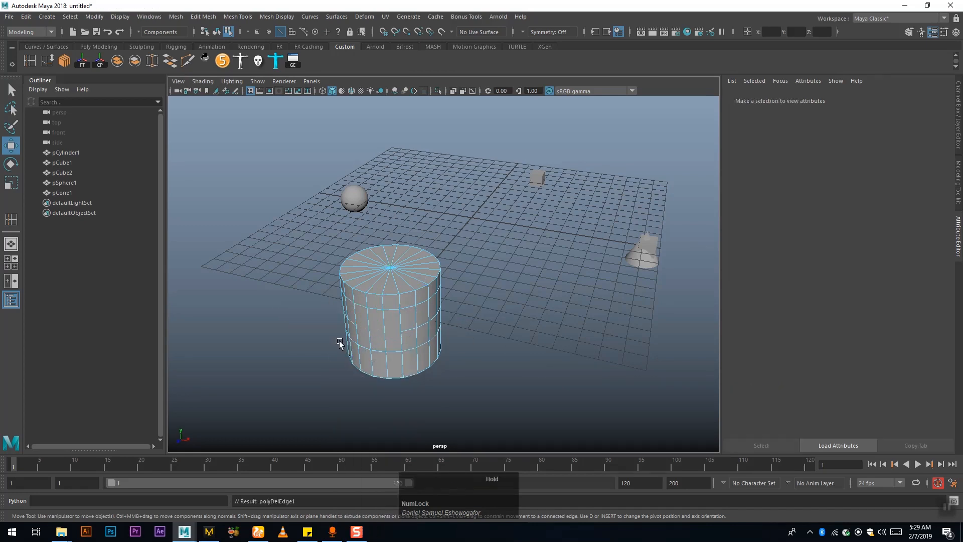
# - In face mode, delete one triangular face of the cylinder's top cap and one face on its side
pyautogui.keyDown('alt'); pyautogui.moveTo(417, 326); pyautogui.dragTo(316, 275); pyautogui.keyUp('alt')
pyautogui.moveTo(316, 275); pyautogui.dragTo(316, 298, button='right')
pyautogui.click(331, 251)
pyautogui.press('BackSpace')
pyautogui.click(337, 316)
pyautogui.press('BackSpace')
# - Return the cylinder to object mode and reselect it, with both openings in view
pyautogui.moveTo(332, 281); pyautogui.dragTo(370, 243, button='right')
pyautogui.click(355, 295)
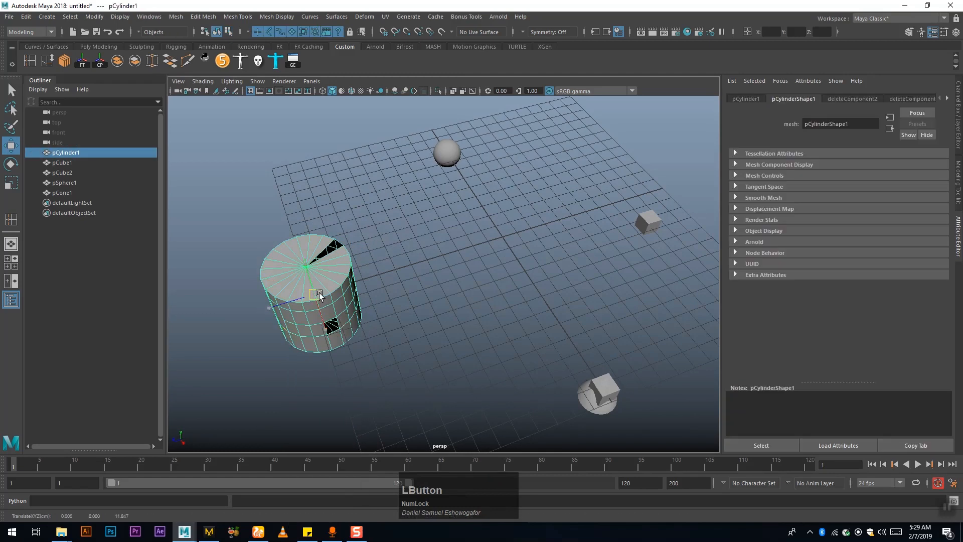
pyautogui.click(437, 287)
pyautogui.click(340, 303)
pyautogui.keyDown('alt'); pyautogui.moveTo(393, 322); pyautogui.dragTo(452, 335, button='middle'); pyautogui.keyUp('alt')
pyautogui.keyDown('alt'); pyautogui.moveTo(444, 325); pyautogui.dragTo(441, 287); pyautogui.keyUp('alt')
pyautogui.keyDown('alt'); pyautogui.moveTo(441, 287); pyautogui.dragTo(444, 304, button='right'); pyautogui.keyUp('alt')
pyautogui.keyDown('alt'); pyautogui.moveTo(445, 304); pyautogui.dragTo(486, 321, button='middle'); pyautogui.keyUp('alt')
pyautogui.keyDown('alt'); pyautogui.moveTo(485, 320); pyautogui.dragTo(446, 344); pyautogui.keyUp('alt')
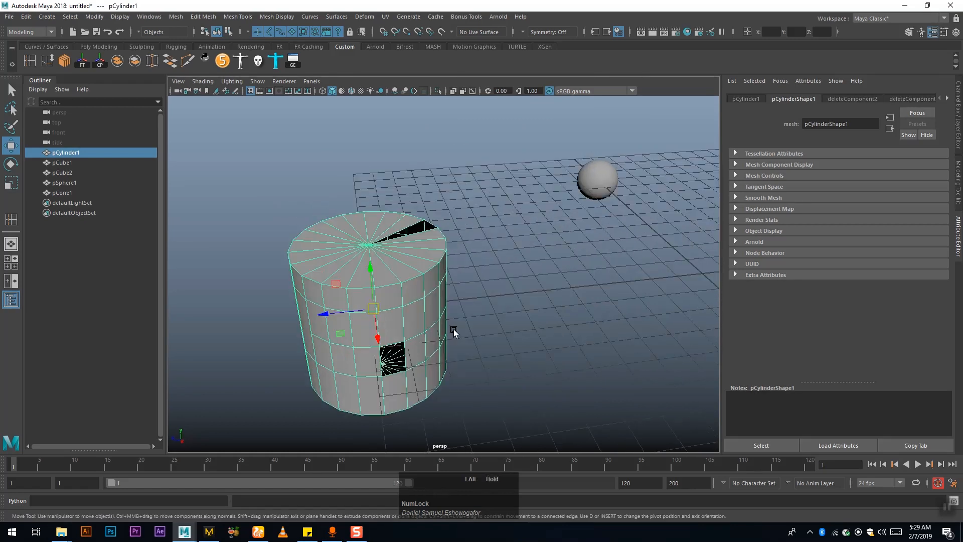
pyautogui.keyDown('alt'); pyautogui.moveTo(394, 289); pyautogui.dragTo(497, 291, button='middle'); pyautogui.keyUp('alt')
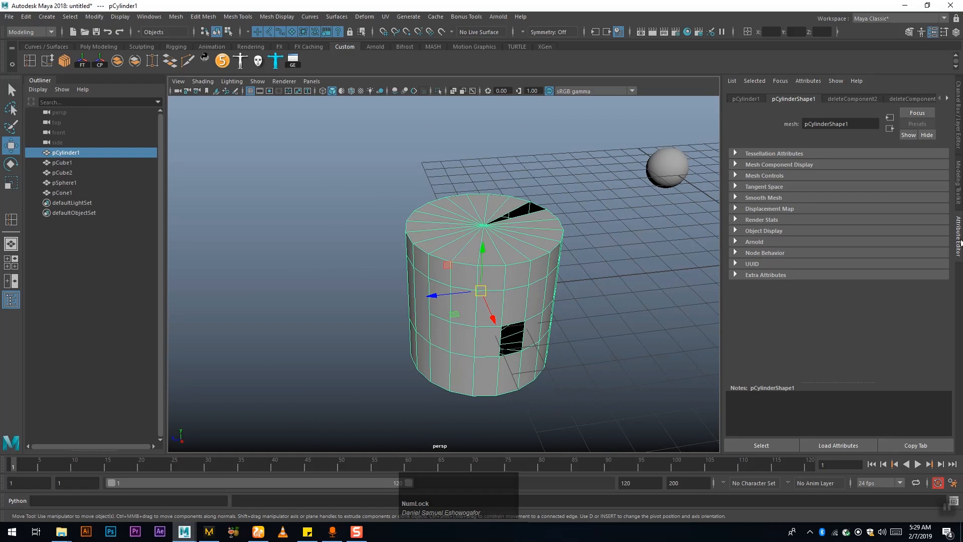
# - Examine the list of the cylinder's construction history nodes in the Attribute Editor against its deleted faces and edges
pyautogui.rightClick(946, 100)
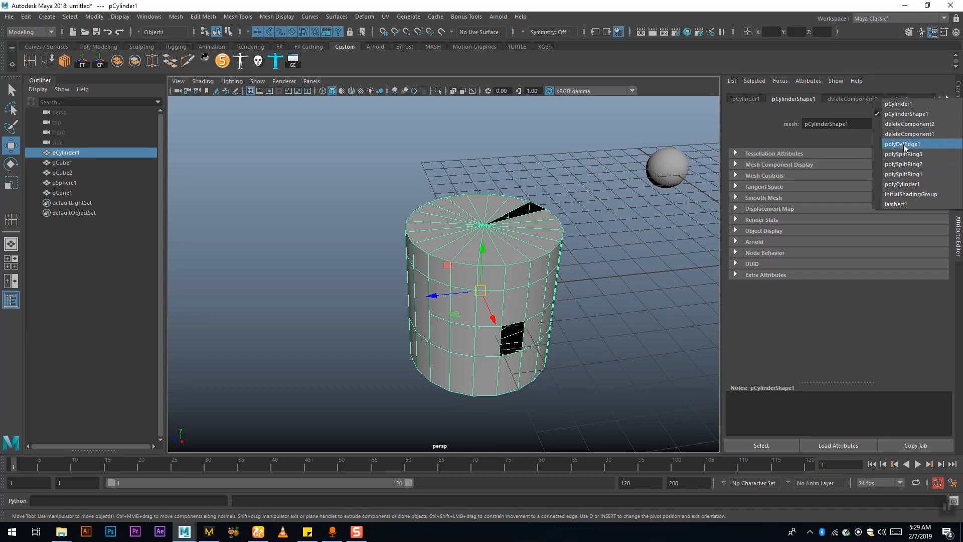
pyautogui.click(474, 374)
pyautogui.keyDown('alt'); pyautogui.moveTo(469, 369); pyautogui.dragTo(505, 344); pyautogui.keyUp('alt')
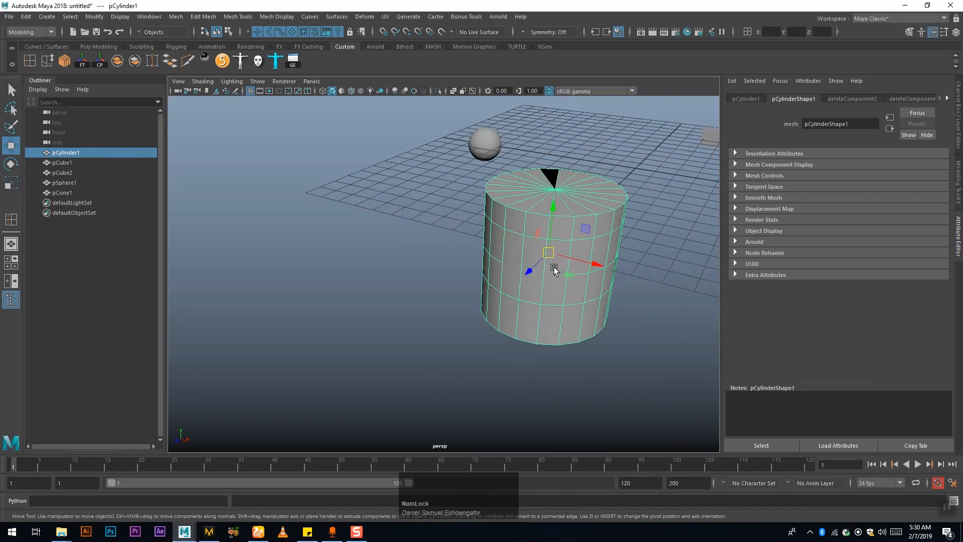
pyautogui.rightClick(947, 99)
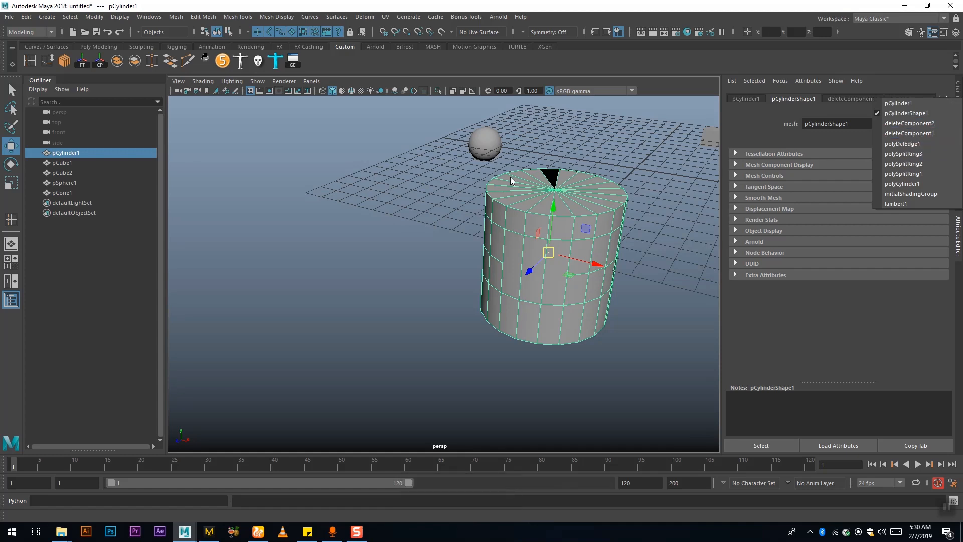
pyautogui.keyDown('alt'); pyautogui.moveTo(551, 177); pyautogui.dragTo(412, 327); pyautogui.keyUp('alt')
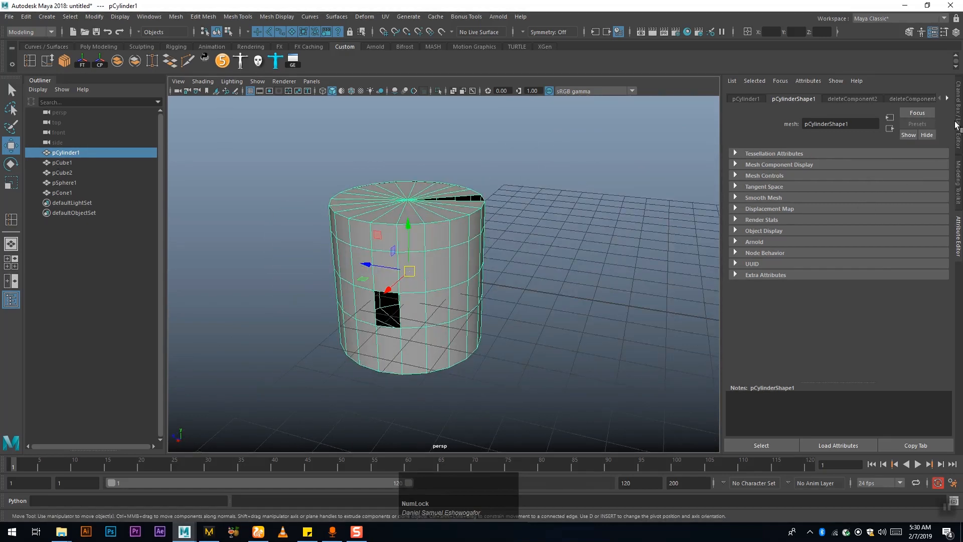
pyautogui.rightClick(947, 99)
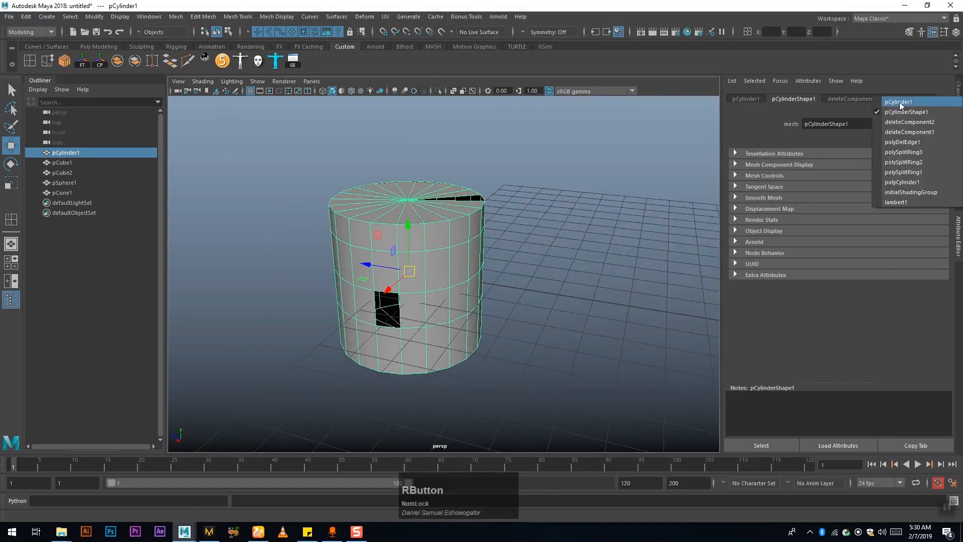
# - Show the cylinder's lambert1 material in the Attribute Editor and assign a new Blinn material to the cylinder
pyautogui.click(899, 202)
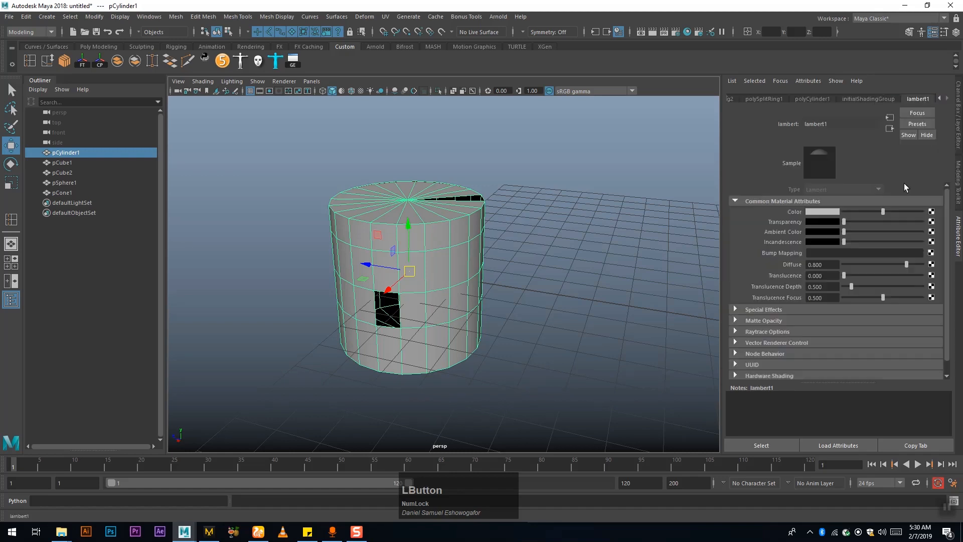
pyautogui.keyDown('alt'); pyautogui.moveTo(533, 263); pyautogui.dragTo(470, 254); pyautogui.keyUp('alt')
pyautogui.moveTo(470, 254); pyautogui.dragTo(544, 437, button='right')
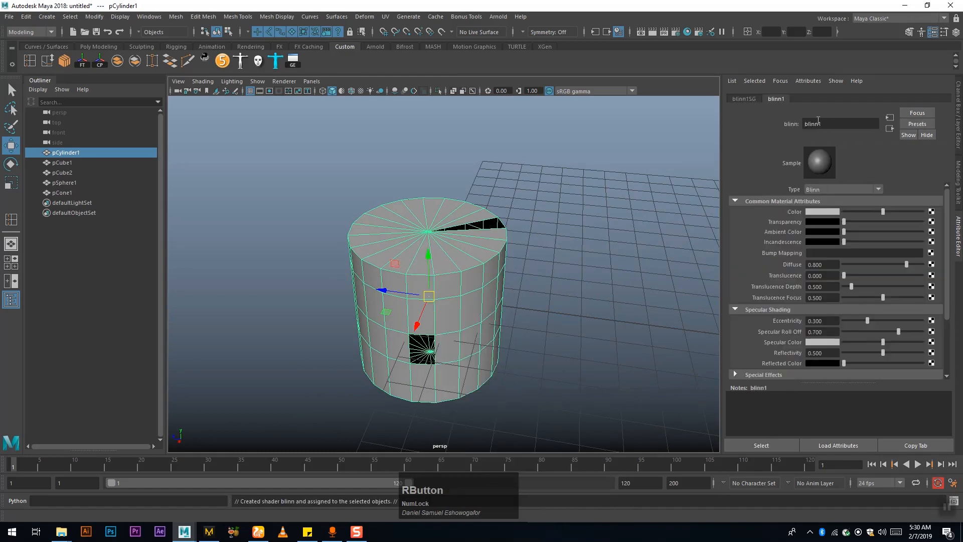
# - Try a saturated green and a dark pink with hue 346.15, saturation 0.923 and value 0.121 as the Blinn material's color
pyautogui.click(819, 210)
pyautogui.click(826, 241)
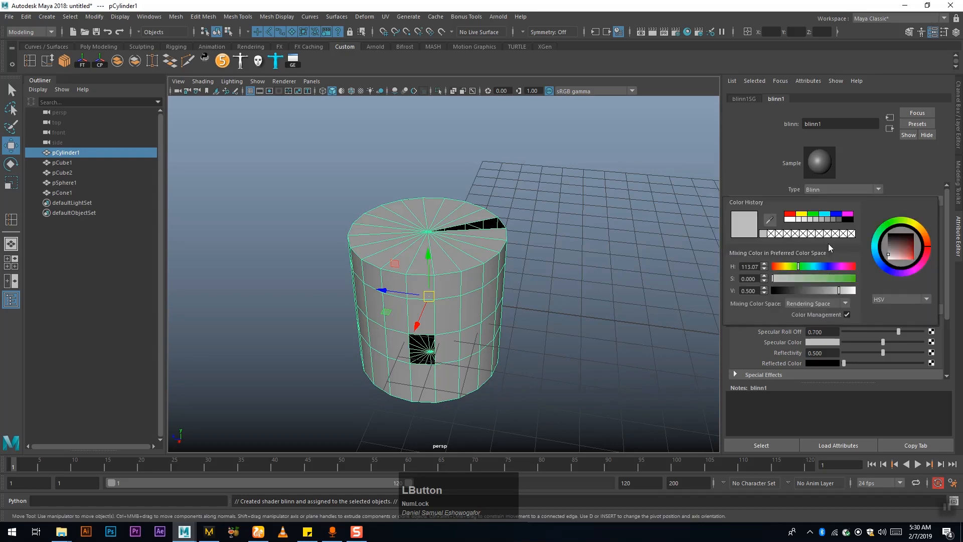
pyautogui.click(848, 279)
pyautogui.click(848, 291)
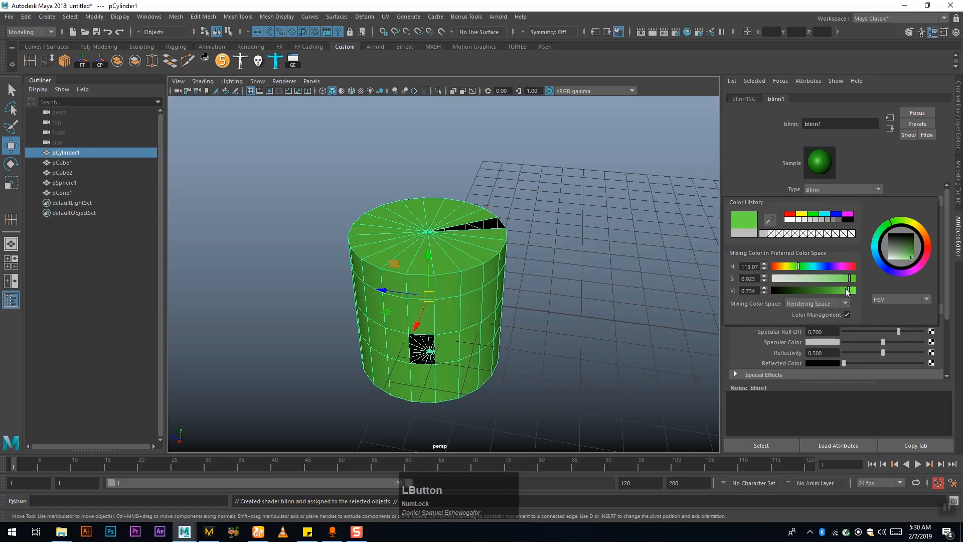
pyautogui.click(847, 268)
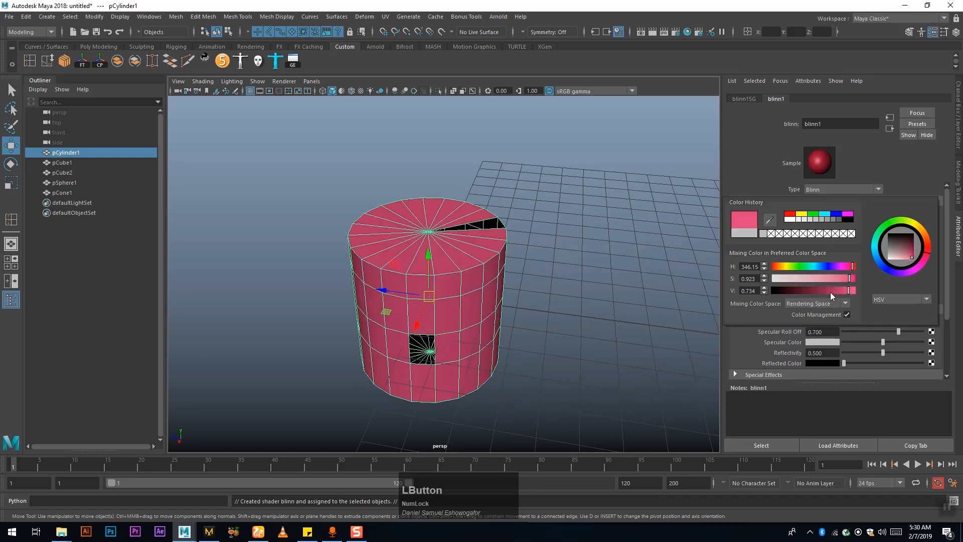
pyautogui.moveTo(831, 294); pyautogui.dragTo(806, 292)
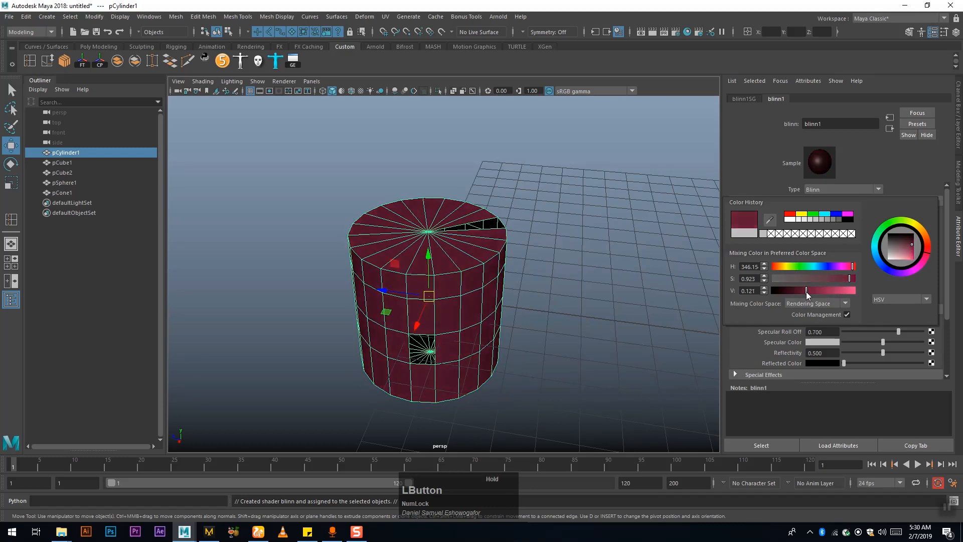
# - Set the Blinn color to yellow with hue 60 and saturation about 0.776, lower its brightness, and deselect the cylinder
pyautogui.click(802, 215)
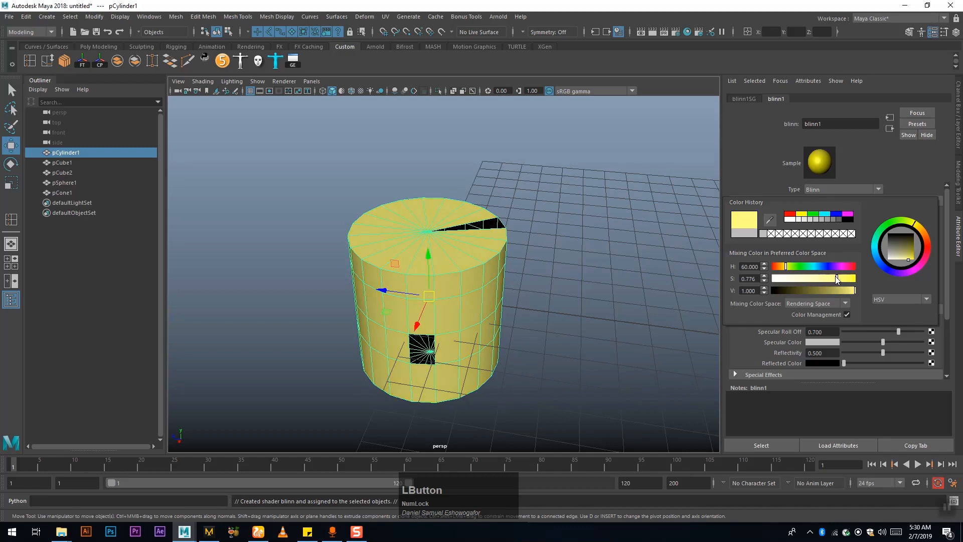
pyautogui.click(833, 290)
pyautogui.click(554, 289)
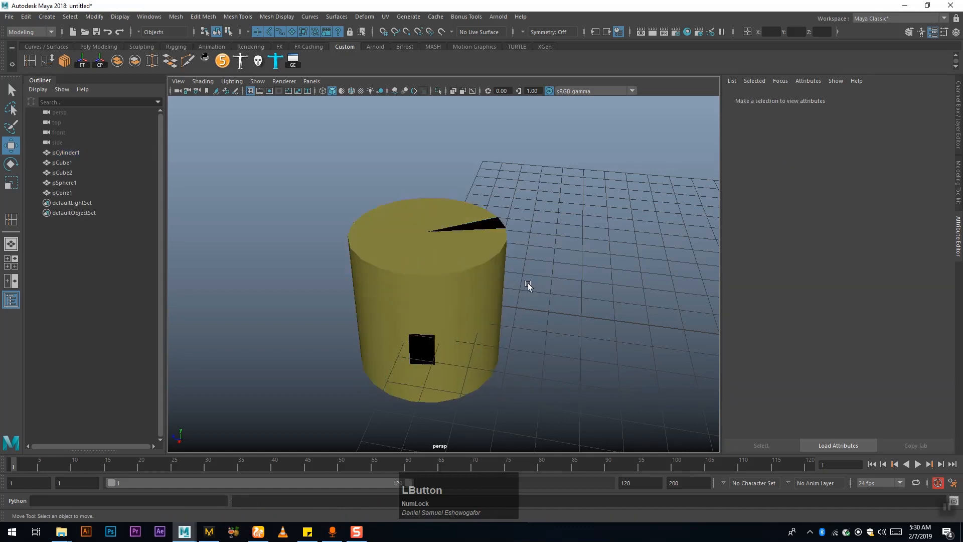
# - Reselect the yellow cylinder to load its nodes in the Attribute Editor
pyautogui.keyDown('alt'); pyautogui.moveTo(440, 264); pyautogui.dragTo(479, 297); pyautogui.keyUp('alt')
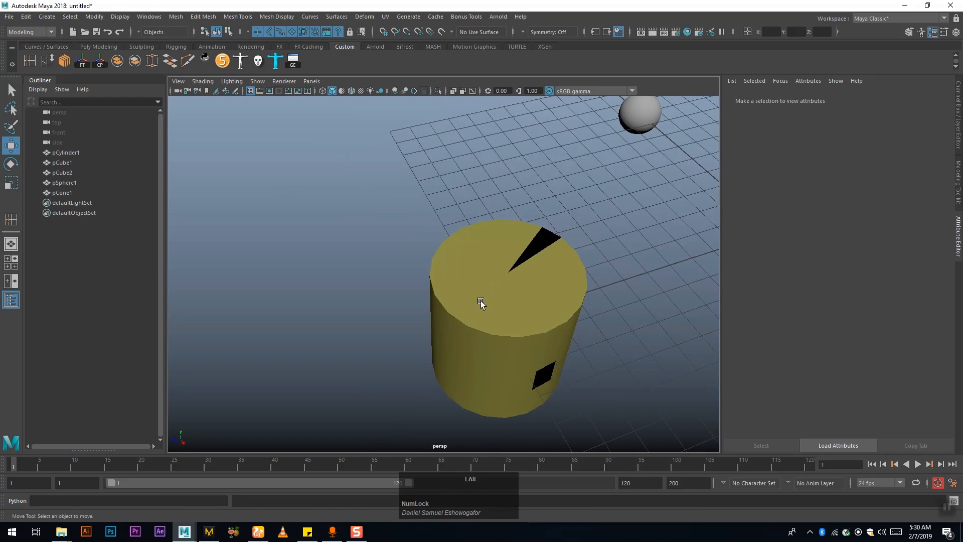
pyautogui.click(503, 316)
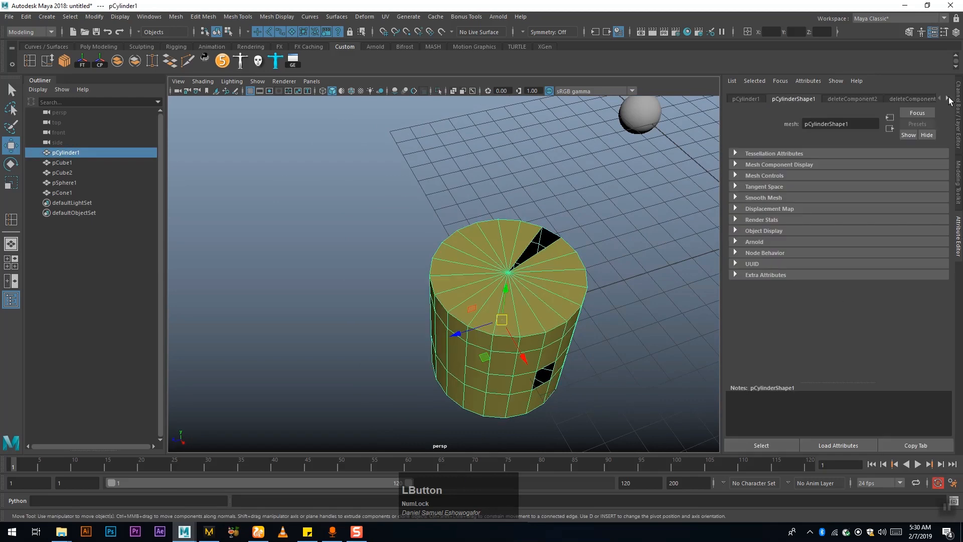
# - Examine the cylinder shape's Smooth Mesh, Displacement Map, Render Stats and Object Display attribute sections
pyautogui.rightClick(946, 101)
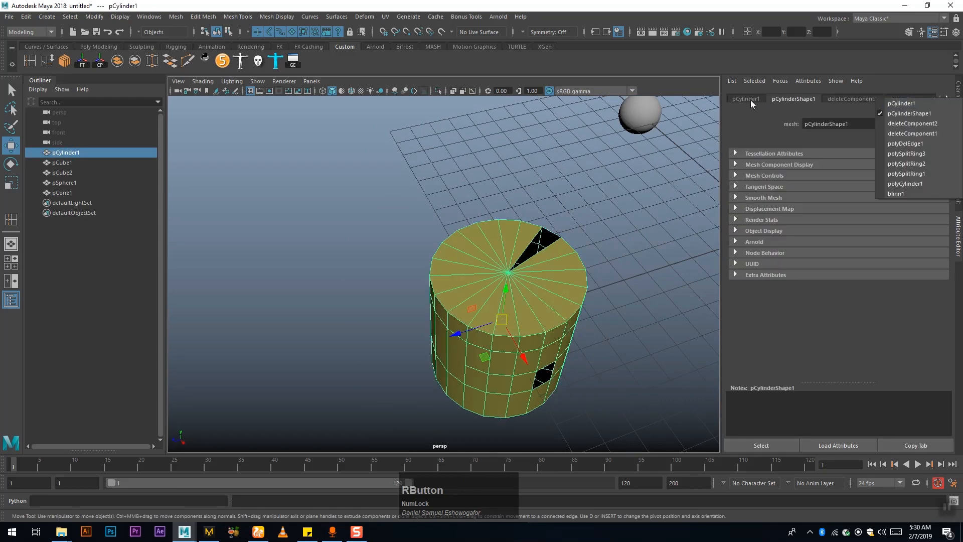
pyautogui.click(795, 100)
pyautogui.click(736, 198)
pyautogui.click(735, 199)
pyautogui.click(735, 208)
pyautogui.click(735, 208)
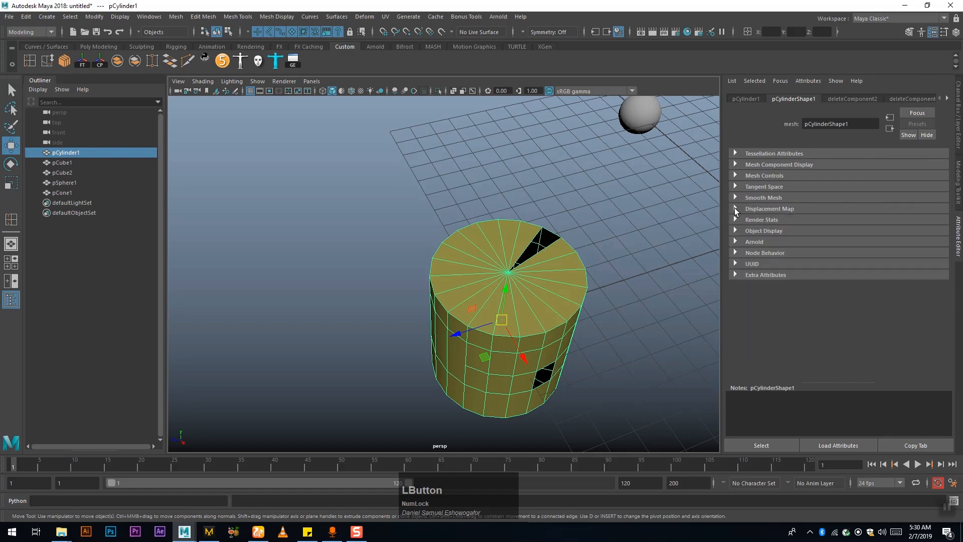
pyautogui.click(735, 221)
pyautogui.click(735, 220)
pyautogui.click(735, 230)
pyautogui.click(735, 230)
# - Delete the cylinder and all remaining cubes, sphere and cone from the scene
pyautogui.keyDown('alt'); pyautogui.moveTo(599, 256); pyautogui.dragTo(554, 232); pyautogui.keyUp('alt')
pyautogui.keyDown('alt'); pyautogui.moveTo(454, 224); pyautogui.dragTo(466, 249); pyautogui.keyUp('alt')
pyautogui.click(472, 227)
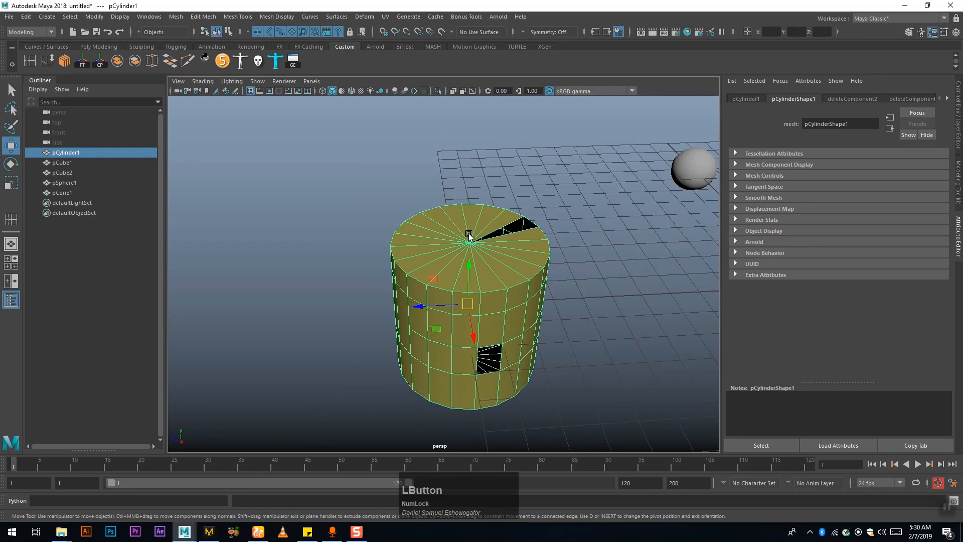
pyautogui.press('Delete')
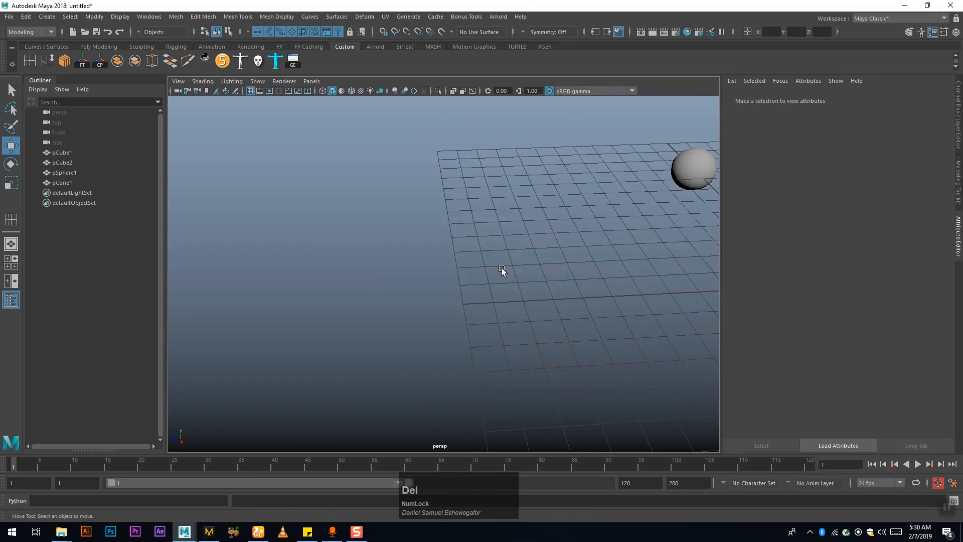
pyautogui.scroll(-10, 430, 215)
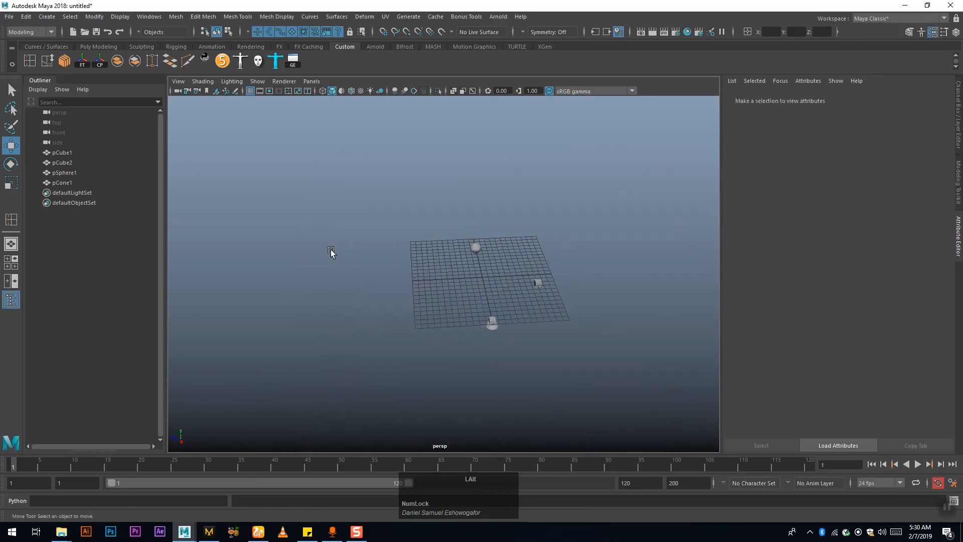
pyautogui.moveTo(369, 207); pyautogui.dragTo(661, 432)
pyautogui.press('Delete')
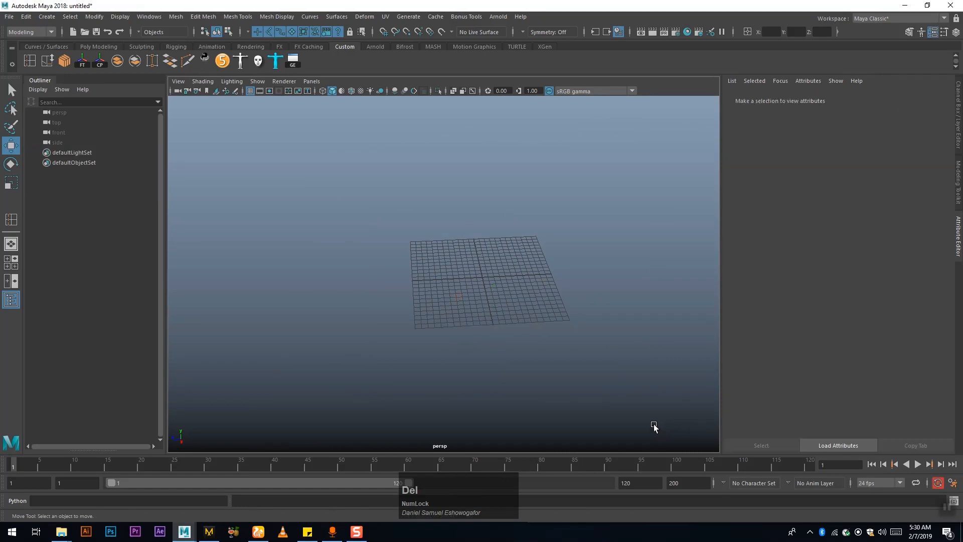
# - Show the Channel Box / Layer Editor with a taller layer area and bring up the Poly Modeling tools
pyautogui.keyDown('alt'); pyautogui.moveTo(281, 236); pyautogui.dragTo(501, 321); pyautogui.keyUp('alt')
pyautogui.scroll(5, 570, 329)
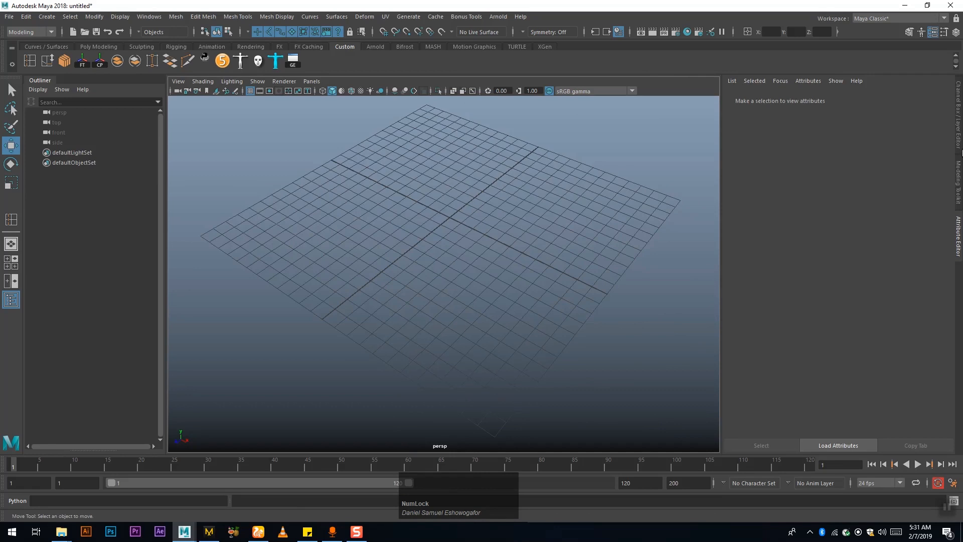
pyautogui.click(958, 133)
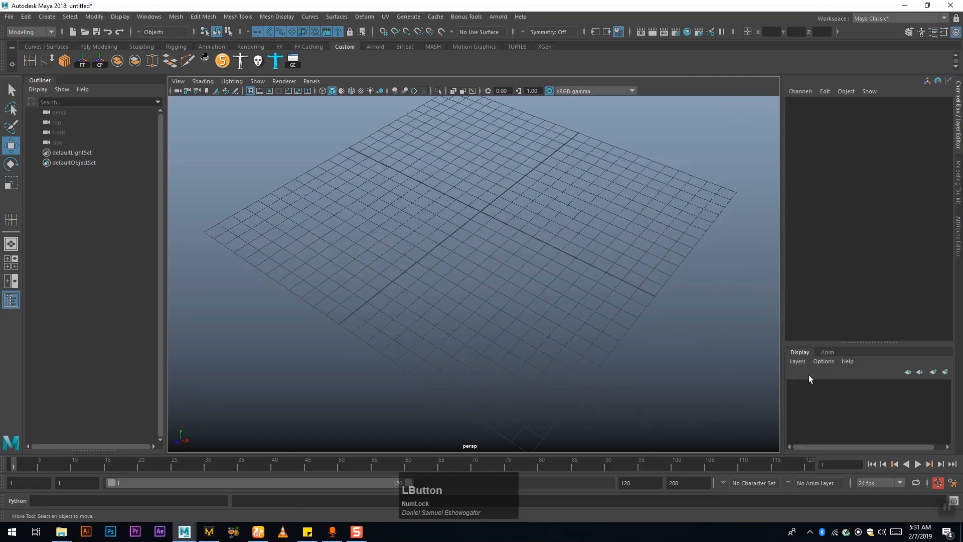
pyautogui.moveTo(861, 343); pyautogui.dragTo(863, 283)
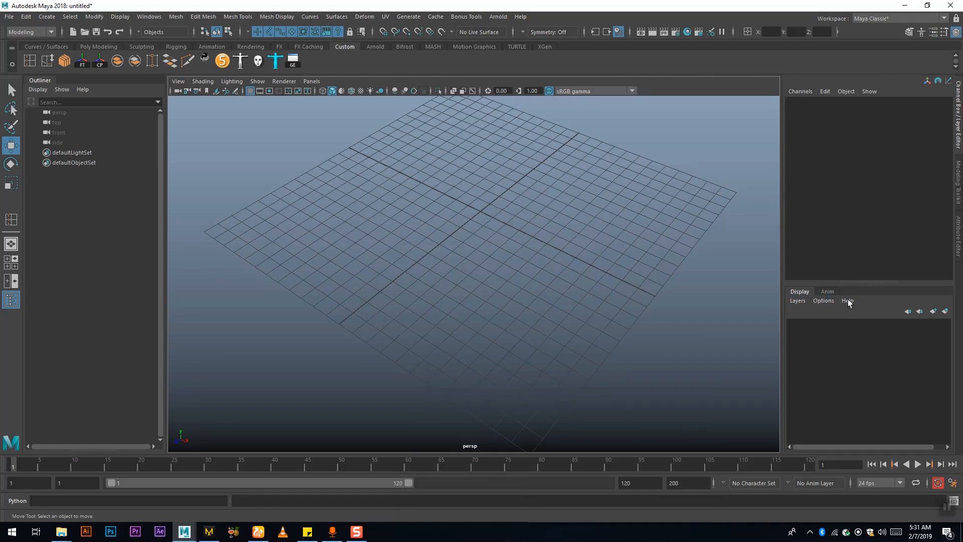
pyautogui.moveTo(864, 280); pyautogui.dragTo(862, 311)
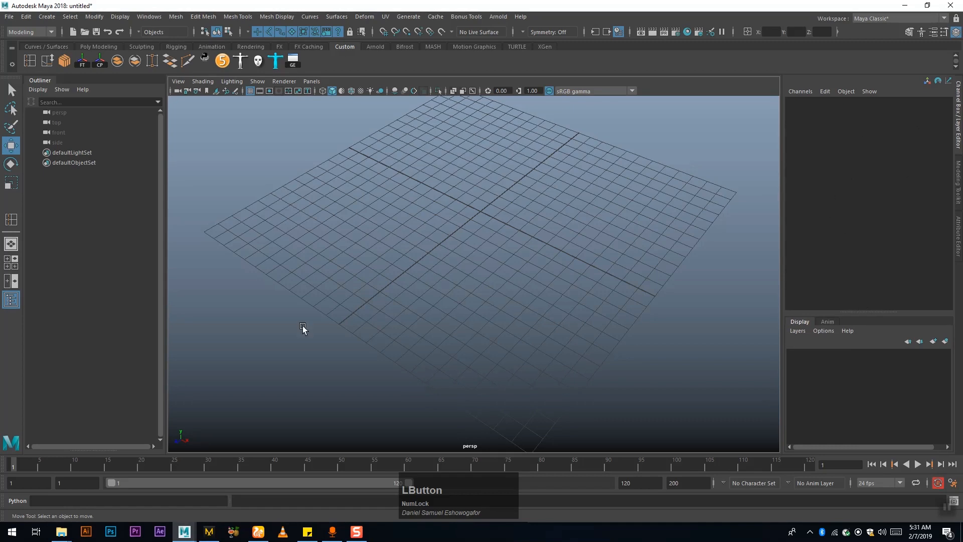
pyautogui.click(85, 45)
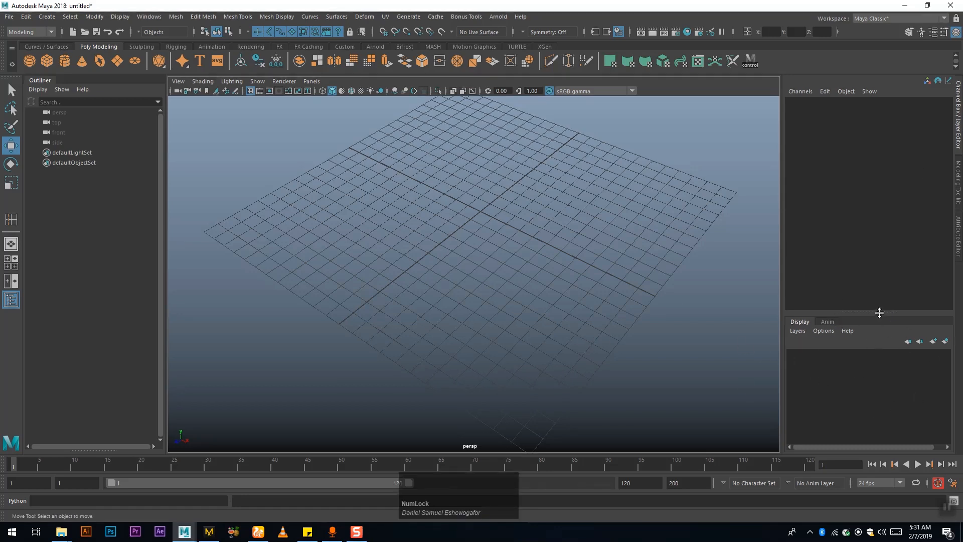
pyautogui.moveTo(878, 312); pyautogui.dragTo(870, 308)
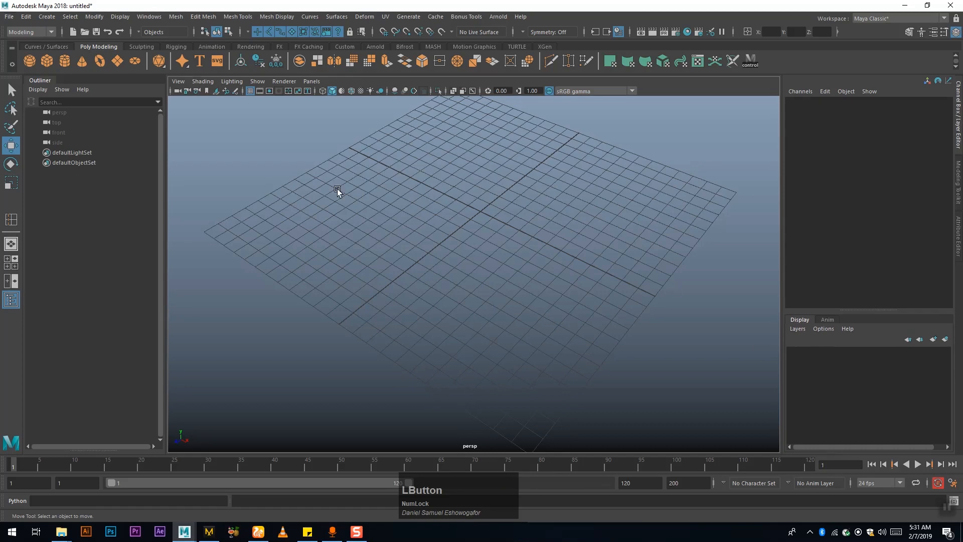
# - Create a polygon sphere, scale it uniformly to about 6.48, and move it along the ground to about X -12
pyautogui.click(29, 60)
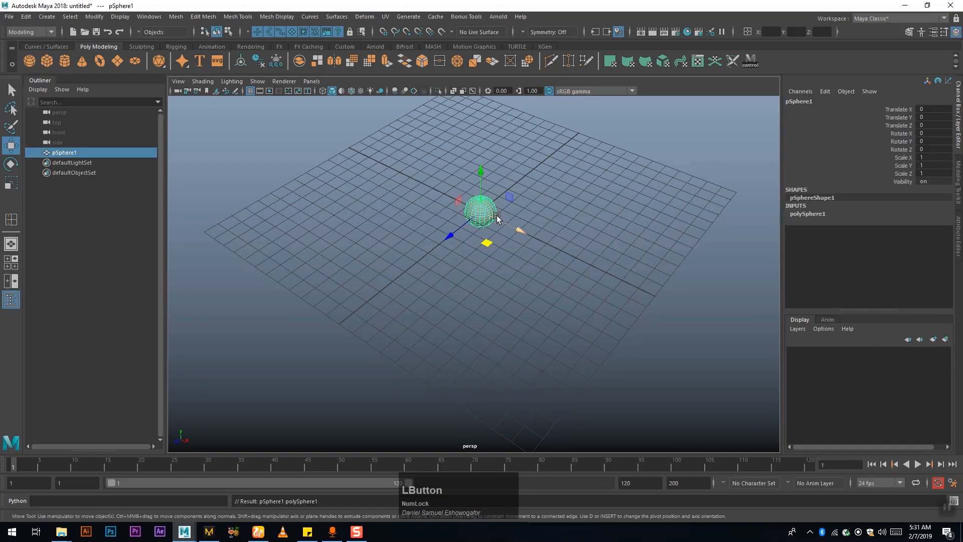
pyautogui.press('r')
pyautogui.moveTo(481, 212); pyautogui.dragTo(622, 222)
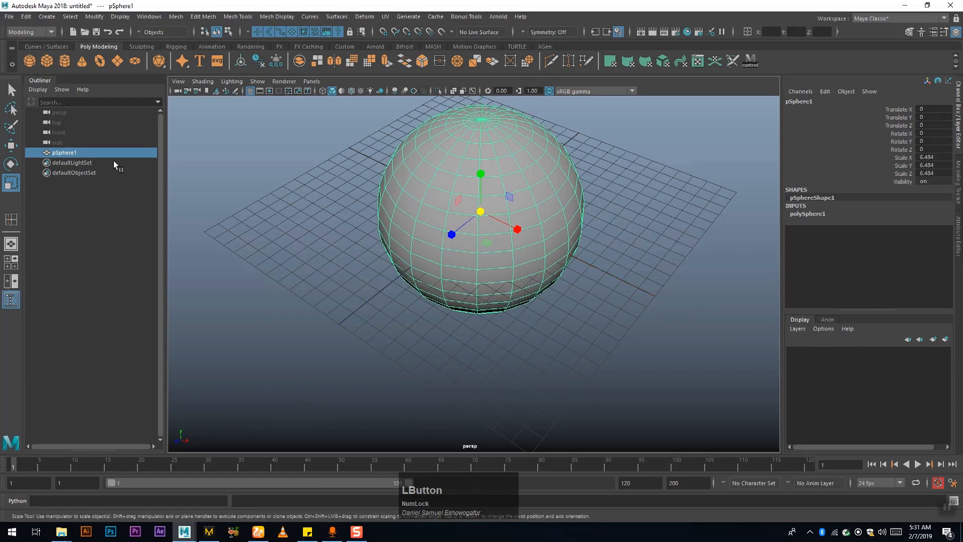
pyautogui.press('w')
pyautogui.moveTo(496, 243); pyautogui.dragTo(256, 233)
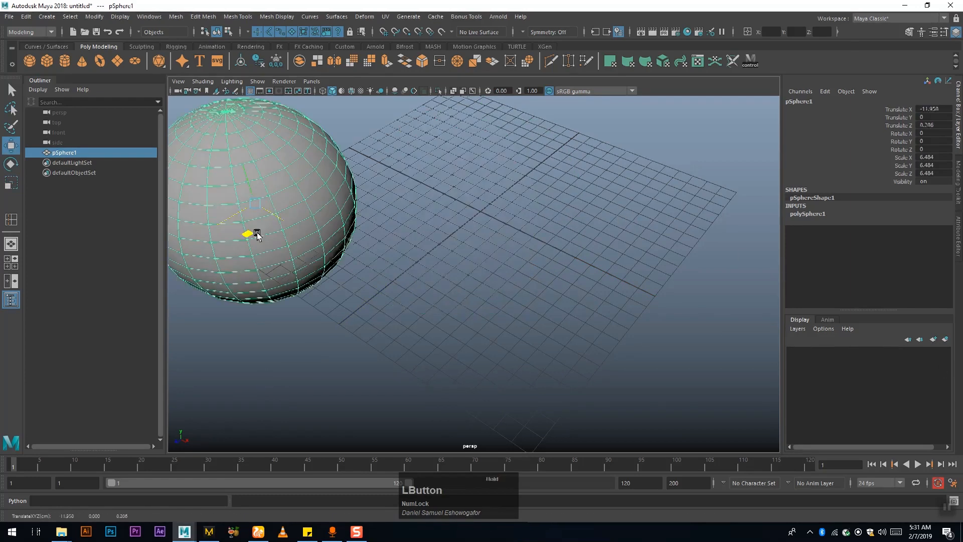
pyautogui.keyDown('alt'); pyautogui.moveTo(301, 235); pyautogui.dragTo(371, 228, button='middle'); pyautogui.keyUp('alt')
# - Create a polygon cube, scale it to about 5.18 in X and Z, and move it to about X 7.25, Z 9
pyautogui.click(47, 61)
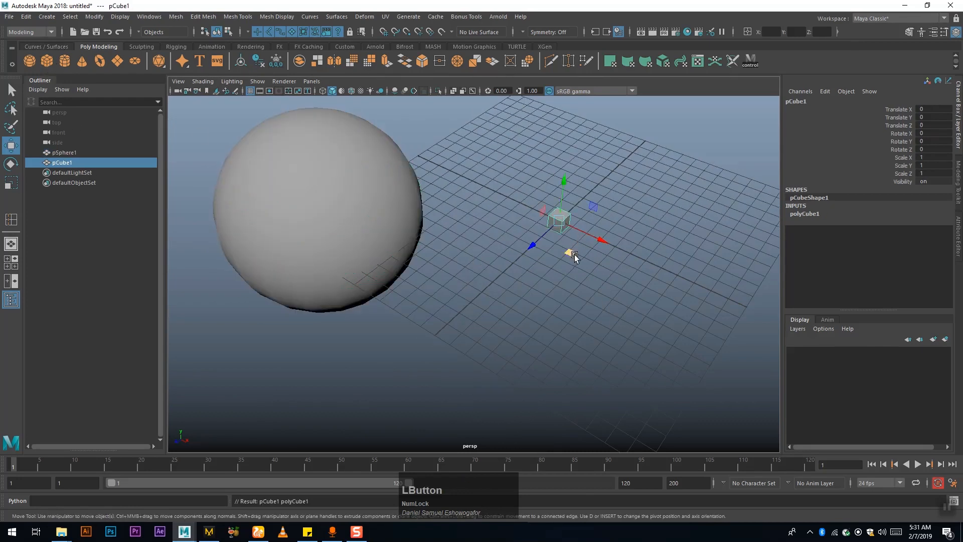
pyautogui.press('r')
pyautogui.moveTo(573, 253); pyautogui.dragTo(687, 313)
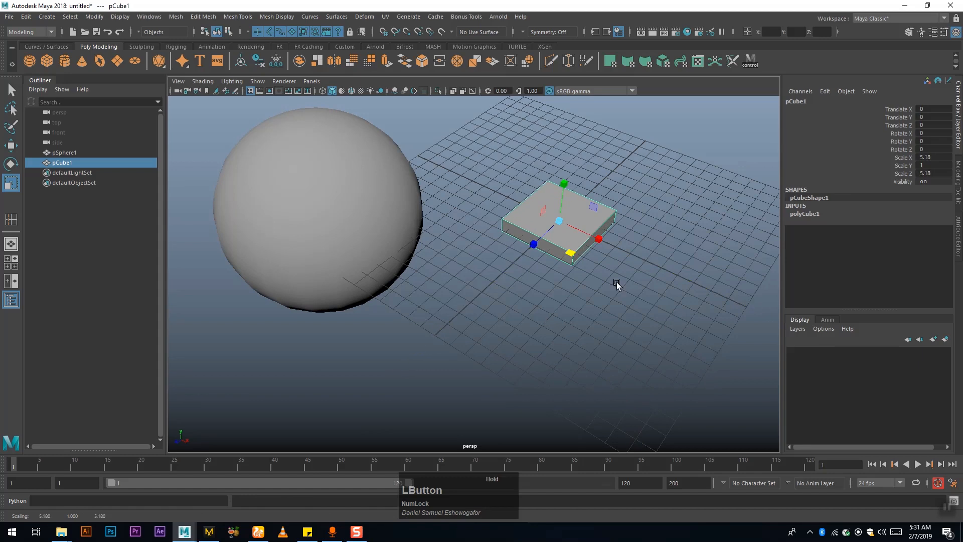
pyautogui.press('w')
pyautogui.moveTo(584, 257); pyautogui.dragTo(595, 399)
# - Create a polygon cone, scale it uniformly to about 3.93, and move it to about X 2.54, Z -7.54
pyautogui.keyDown('alt'); pyautogui.moveTo(687, 321); pyautogui.dragTo(599, 309); pyautogui.keyUp('alt')
pyautogui.click(84, 60)
pyautogui.press('r')
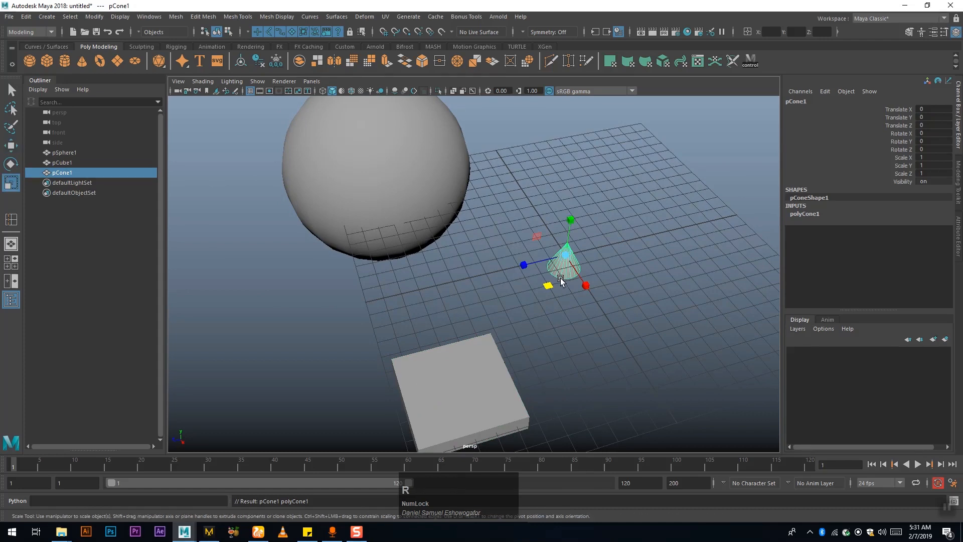
pyautogui.moveTo(563, 253); pyautogui.dragTo(648, 255)
pyautogui.press('w')
pyautogui.moveTo(552, 281); pyautogui.dragTo(676, 288)
pyautogui.keyDown('alt'); pyautogui.moveTo(675, 288); pyautogui.dragTo(621, 308, button='middle'); pyautogui.keyUp('alt')
pyautogui.keyDown('alt'); pyautogui.scroll(-2, 633, 324); pyautogui.keyUp('alt')
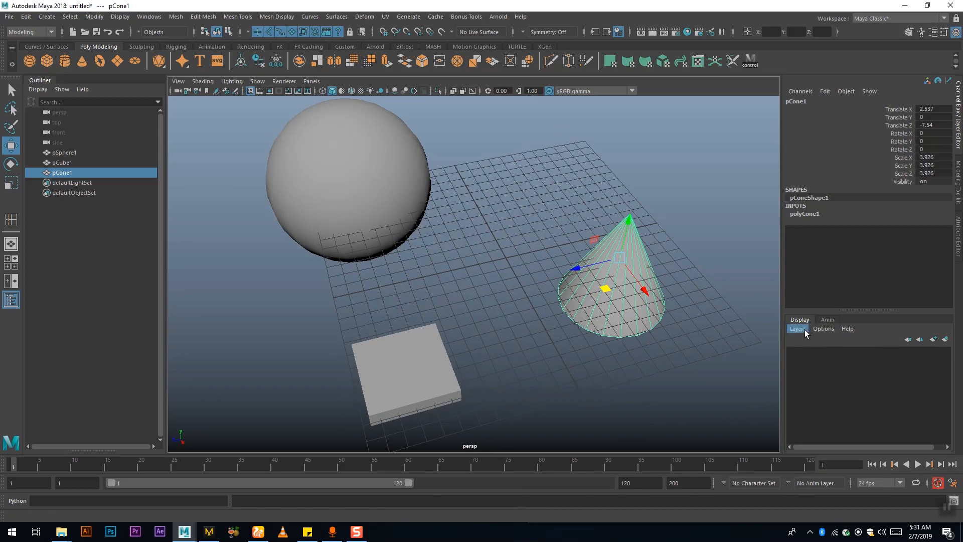
# - Create an empty display layer and name it Cone_Layer, keeping its display type Normal
pyautogui.moveTo(849, 310); pyautogui.dragTo(849, 296)
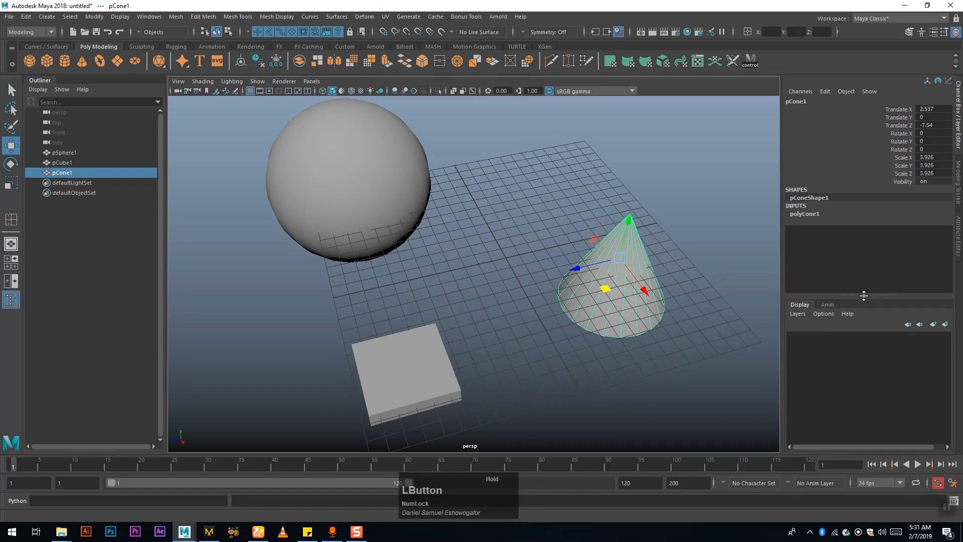
pyautogui.click(795, 314)
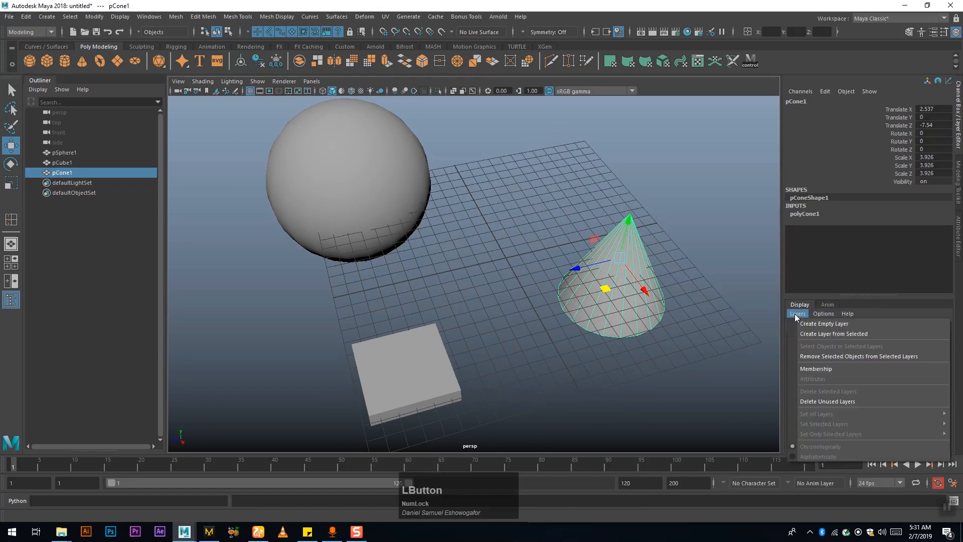
pyautogui.click(819, 333)
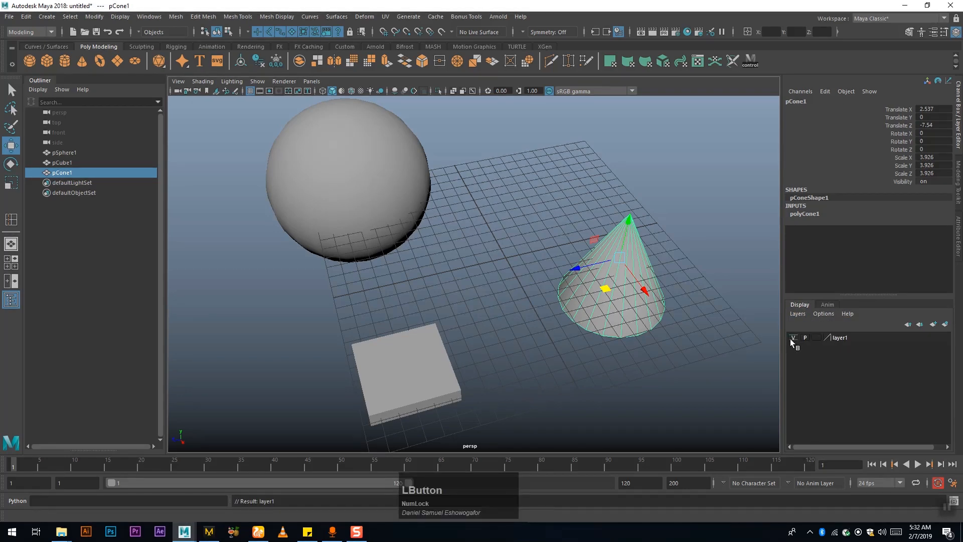
pyautogui.doubleClick(830, 338)
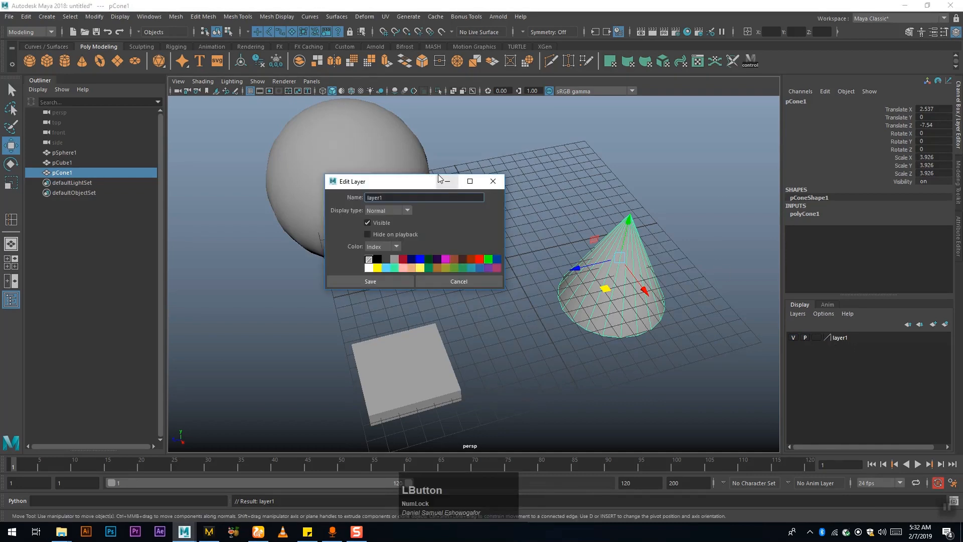
pyautogui.moveTo(397, 186); pyautogui.dragTo(635, 150)
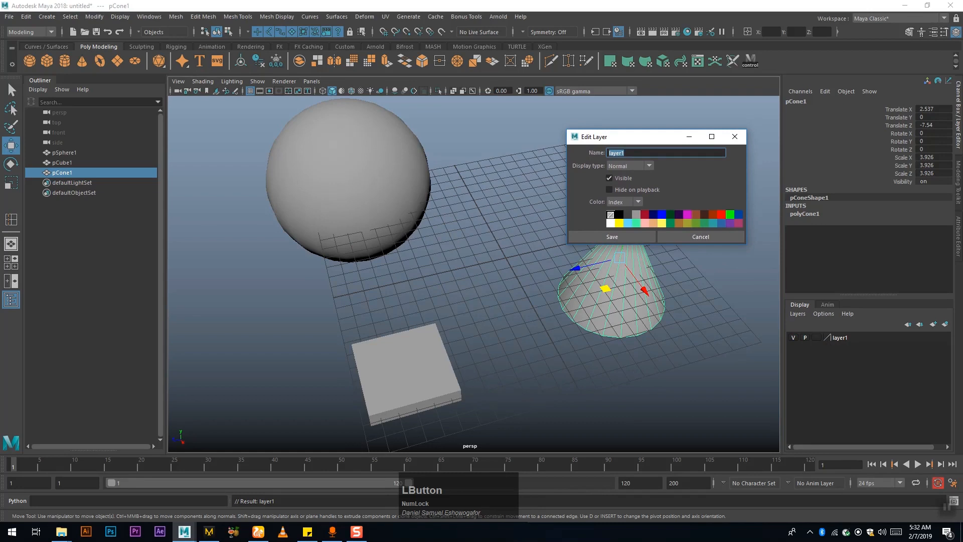
pyautogui.write('Cone_Laye')
pyautogui.click(626, 166)
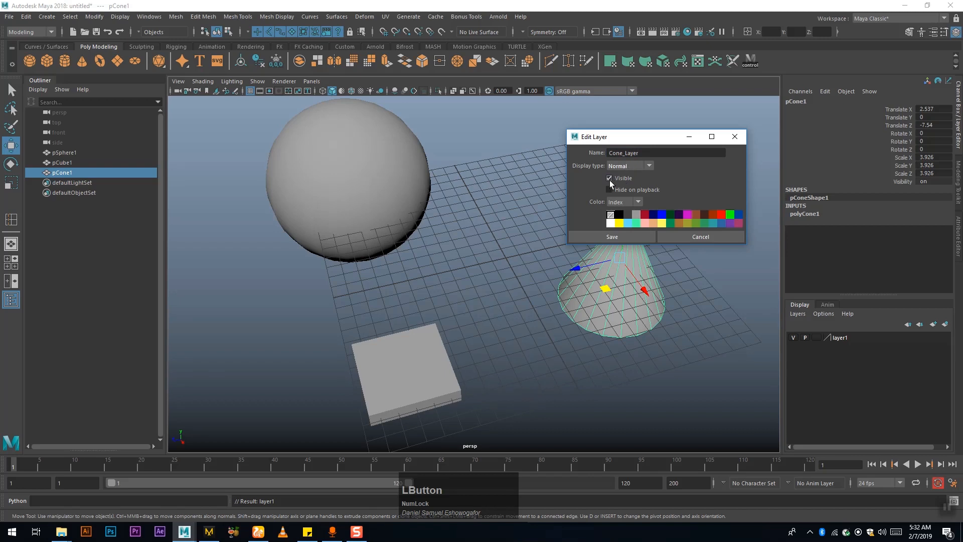
pyautogui.click(612, 236)
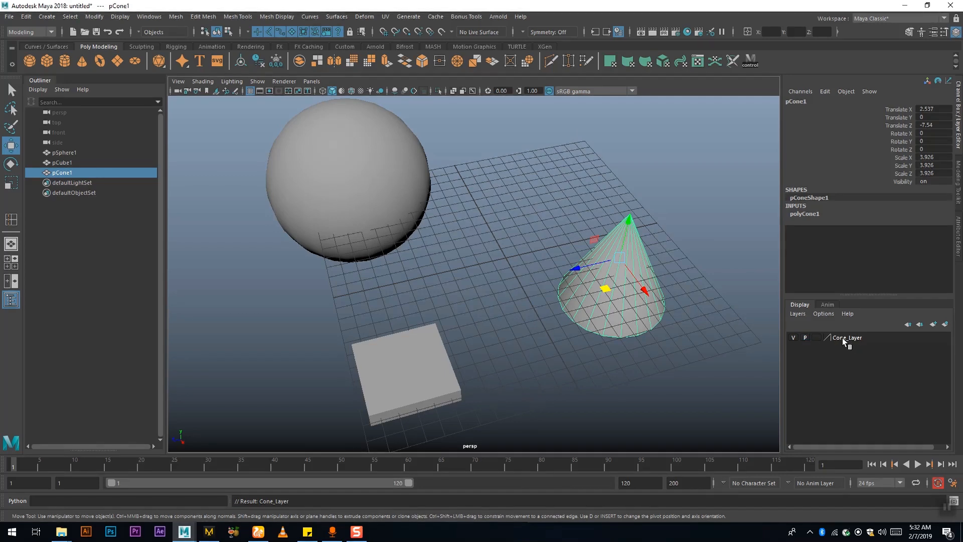
# - Add the cone to Cone_Layer and hide the layer
pyautogui.click(618, 311)
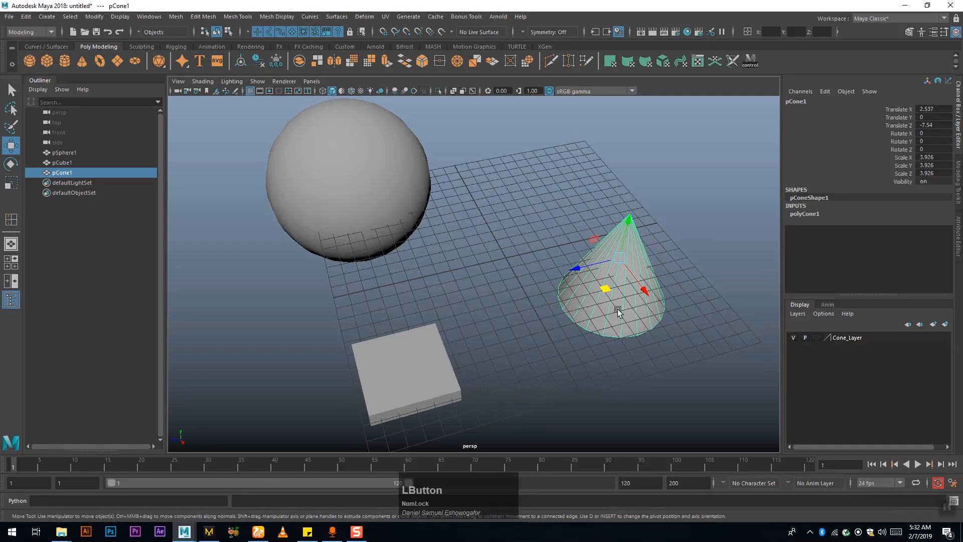
pyautogui.rightClick(844, 338)
pyautogui.click(870, 362)
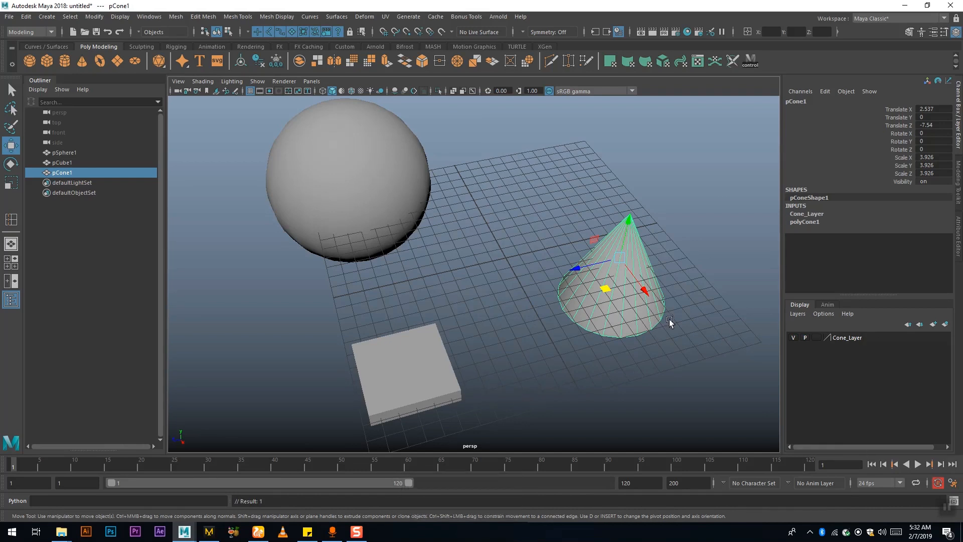
pyautogui.click(792, 337)
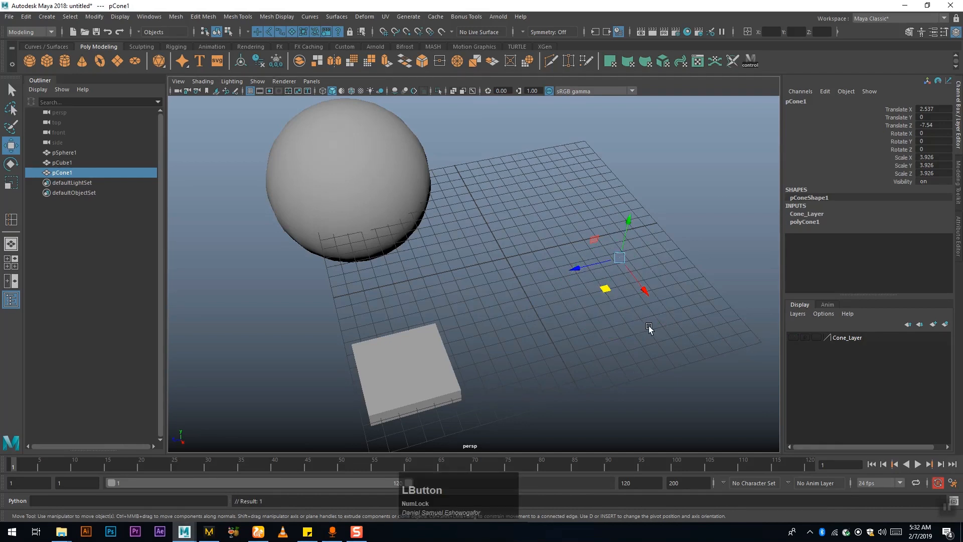
pyautogui.click(624, 329)
# - Add the flattened cube to the hidden Cone_Layer
pyautogui.click(324, 134)
pyautogui.click(384, 373)
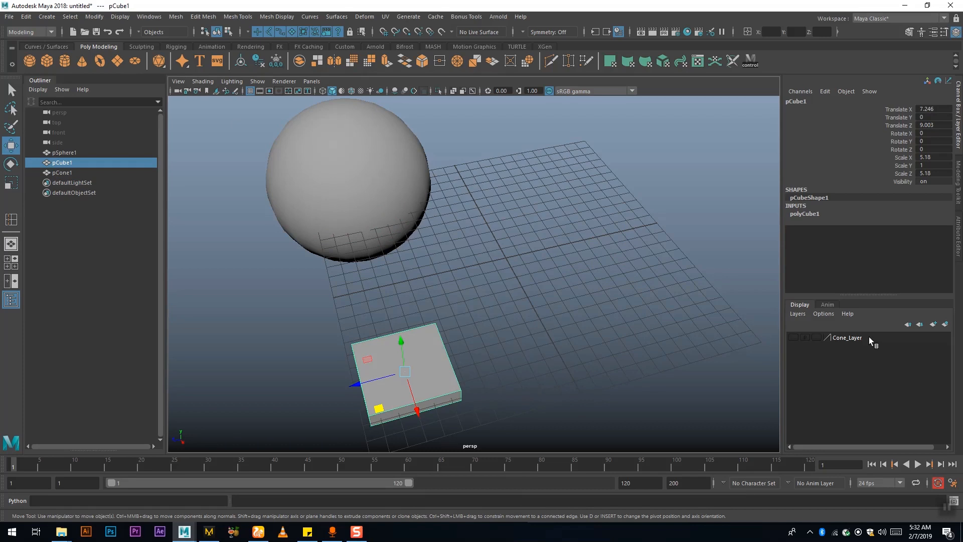
pyautogui.click(443, 383)
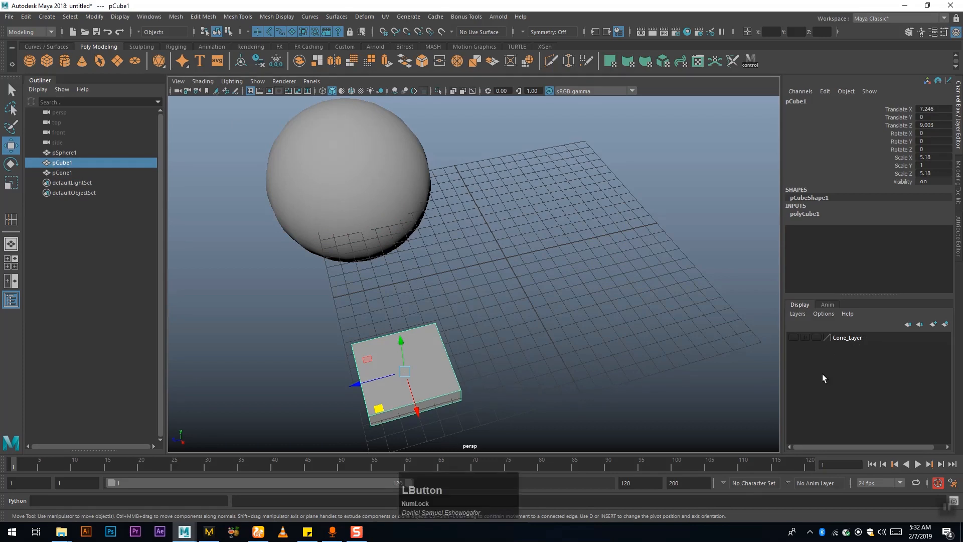
pyautogui.rightClick(843, 337)
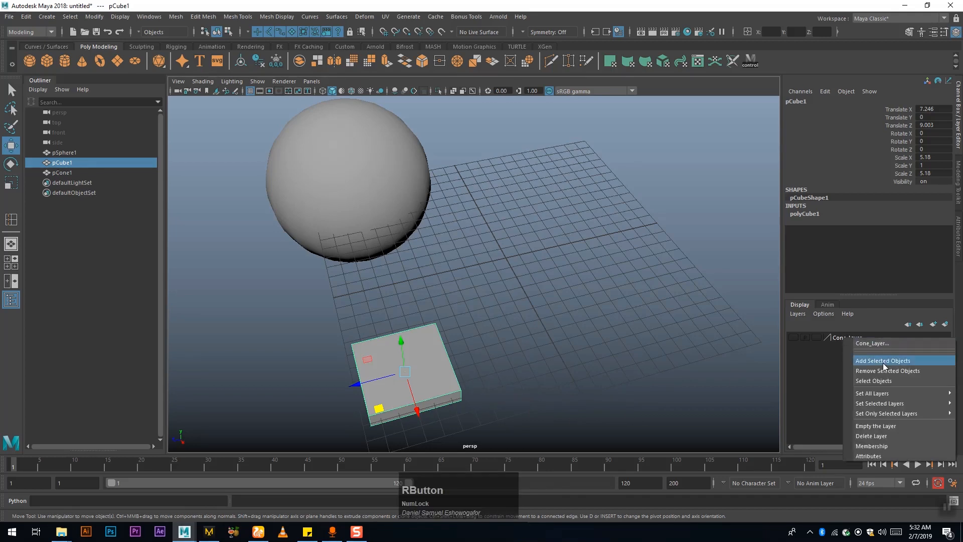
pyautogui.click(874, 360)
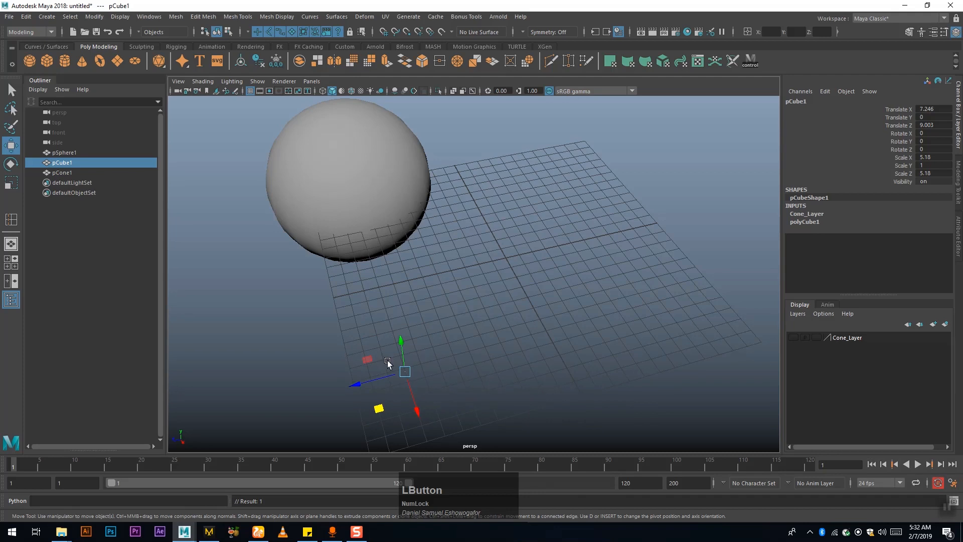
# - Make Cone_Layer visible again, set its display type to Reference, and try selecting the cone
pyautogui.click(793, 337)
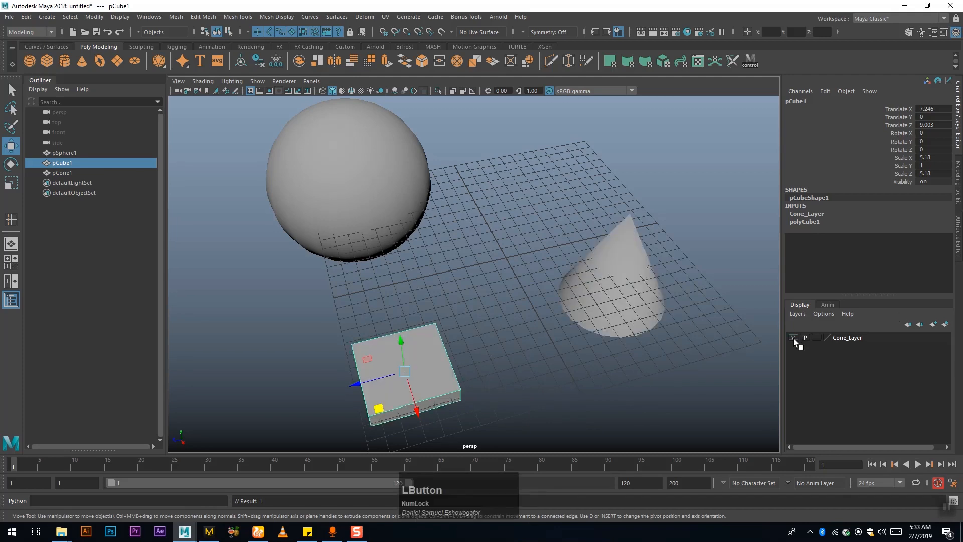
pyautogui.click(793, 338)
pyautogui.click(793, 337)
pyautogui.click(816, 337)
pyautogui.click(816, 338)
pyautogui.click(596, 269)
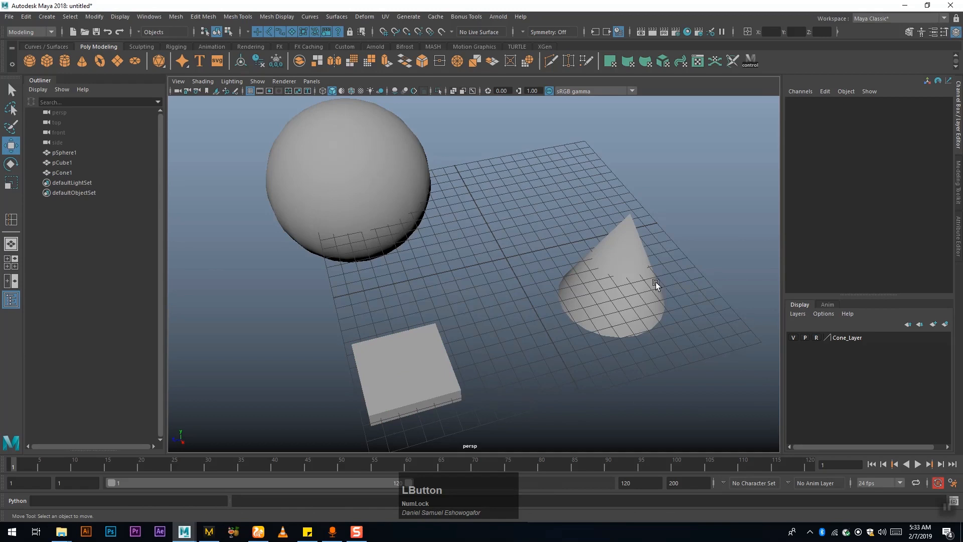
# - Box-select across the sphere, cube and cone, and try selecting the cone while its layer is set to Reference
pyautogui.moveTo(695, 321); pyautogui.dragTo(196, 135)
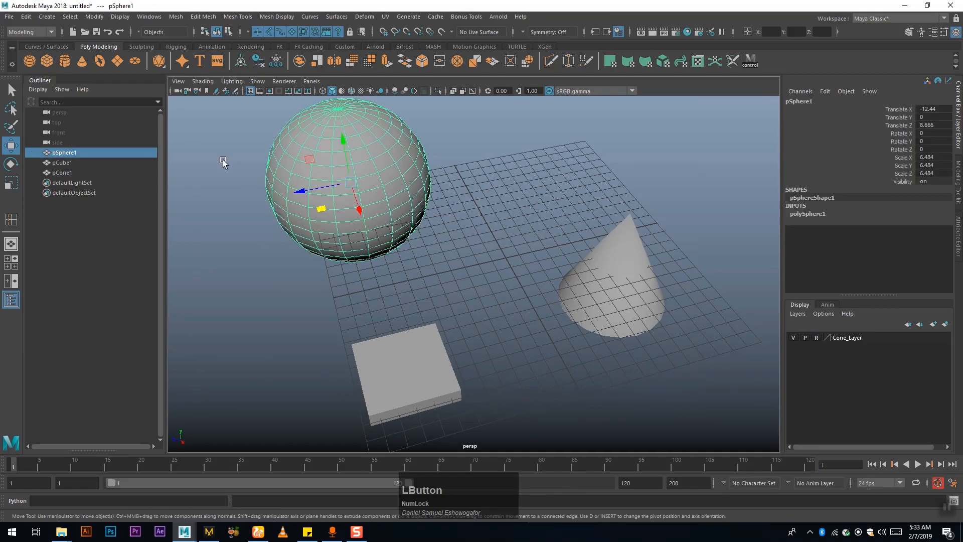
pyautogui.click(618, 307)
pyautogui.keyDown('alt'); pyautogui.moveTo(692, 383); pyautogui.dragTo(709, 362); pyautogui.keyUp('alt')
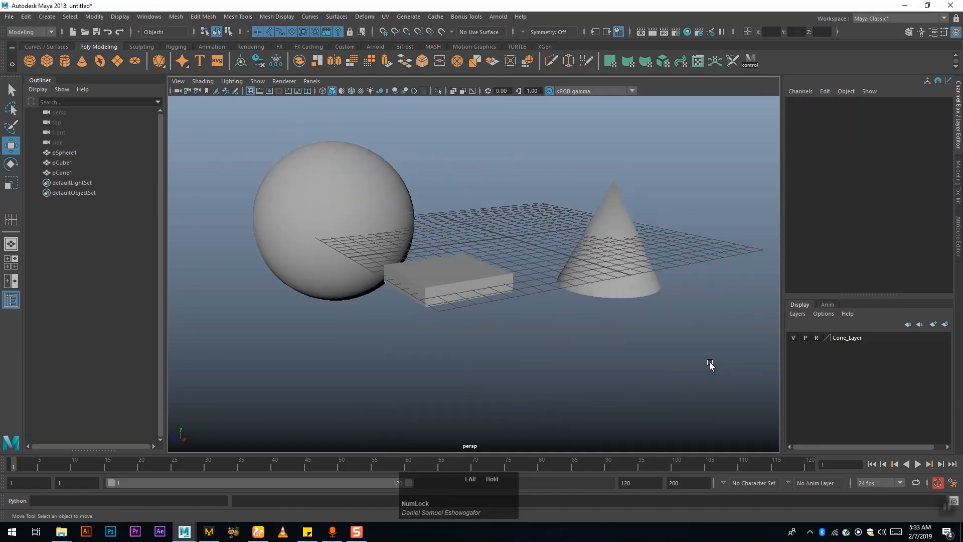
# - Move the sphere in front of the cone, to about X 4.15, Z 2.62, and try selecting the referenced cone
pyautogui.moveTo(366, 346); pyautogui.dragTo(720, 226)
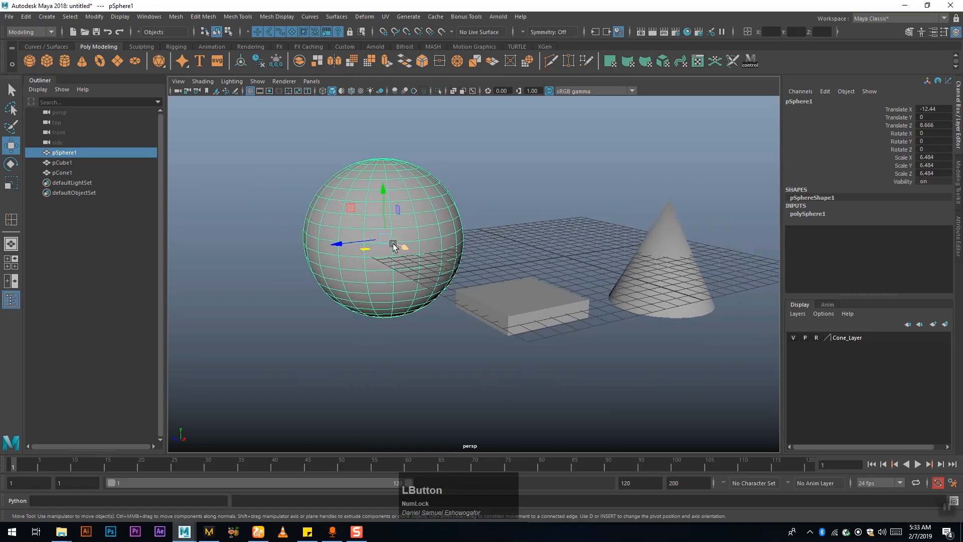
pyautogui.keyDown('alt'); pyautogui.moveTo(373, 251); pyautogui.dragTo(540, 354); pyautogui.keyUp('alt')
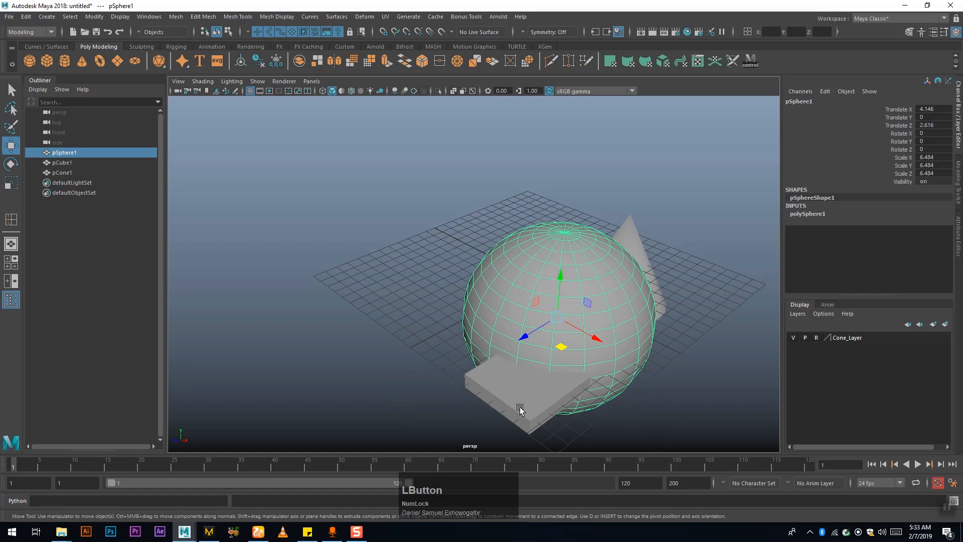
pyautogui.click(642, 223)
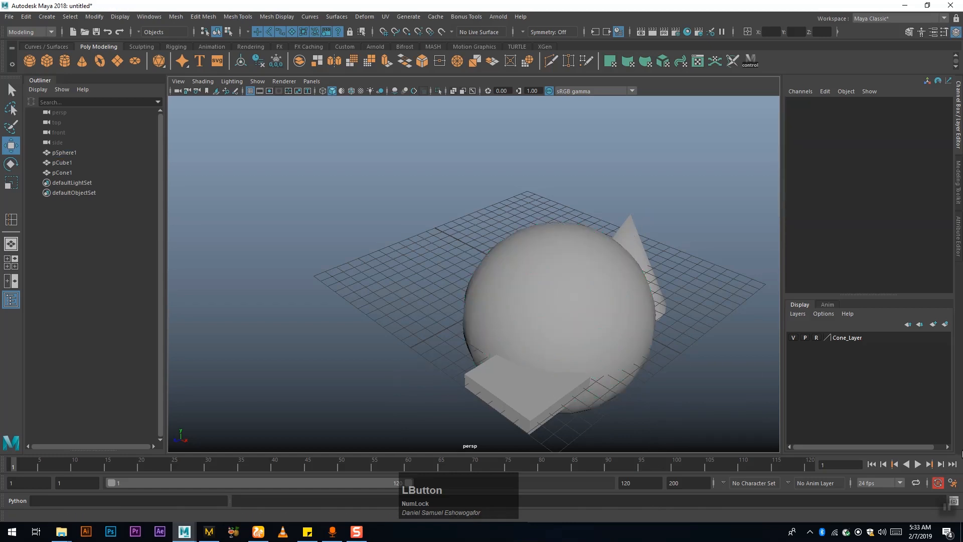
# - Set Cone_Layer's display type back to Normal and select the cube, sphere and cone one after another
pyautogui.click(818, 337)
pyautogui.click(523, 387)
pyautogui.click(556, 303)
pyautogui.click(644, 248)
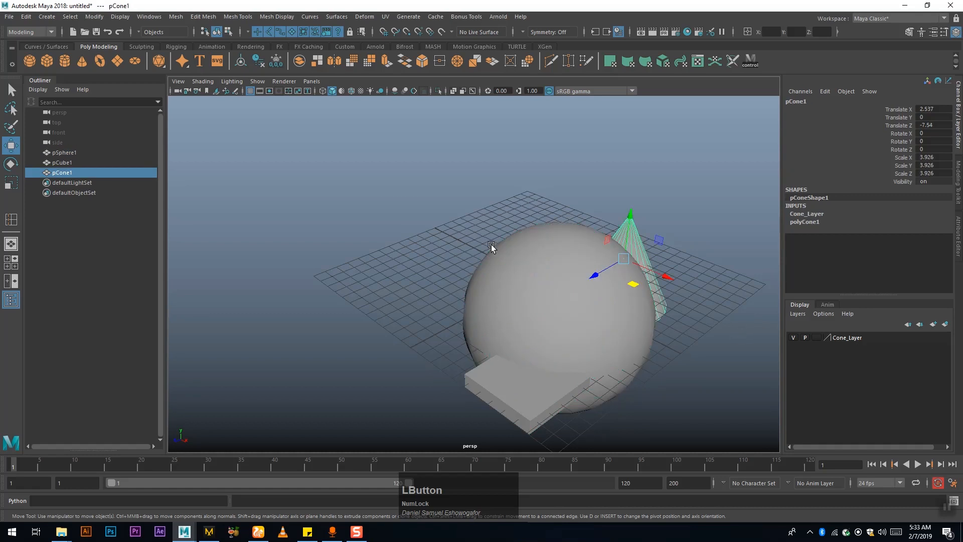
# - Create a new display layer from the selected sphere
pyautogui.click(505, 275)
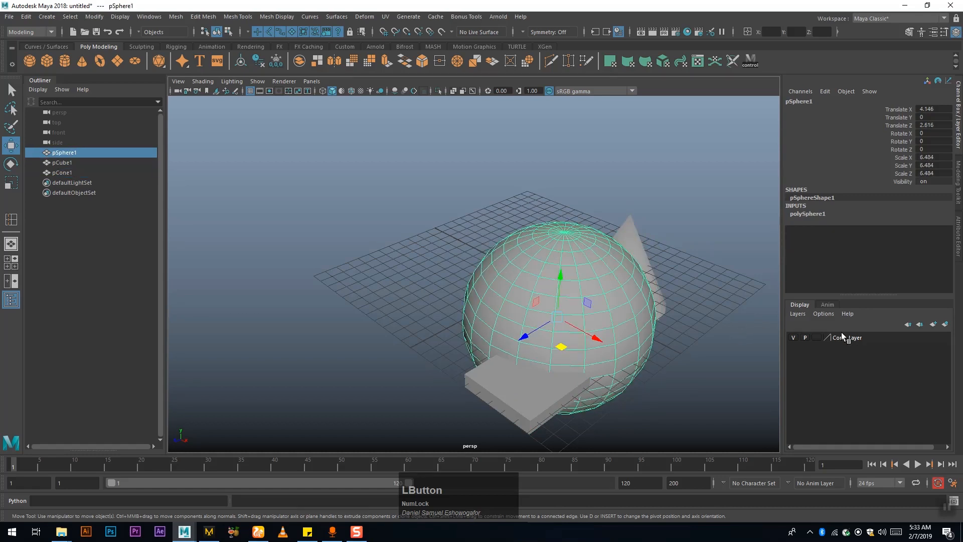
pyautogui.click(801, 314)
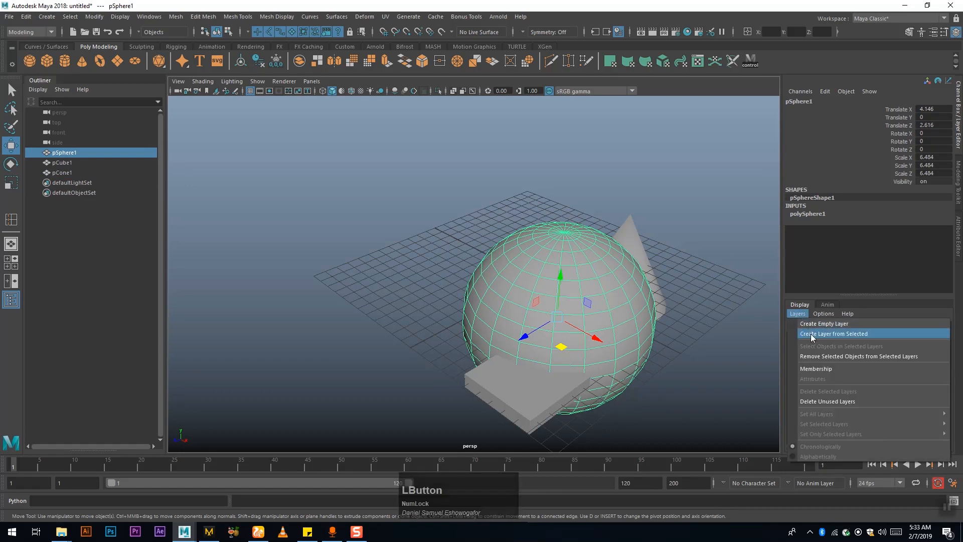
pyautogui.click(811, 333)
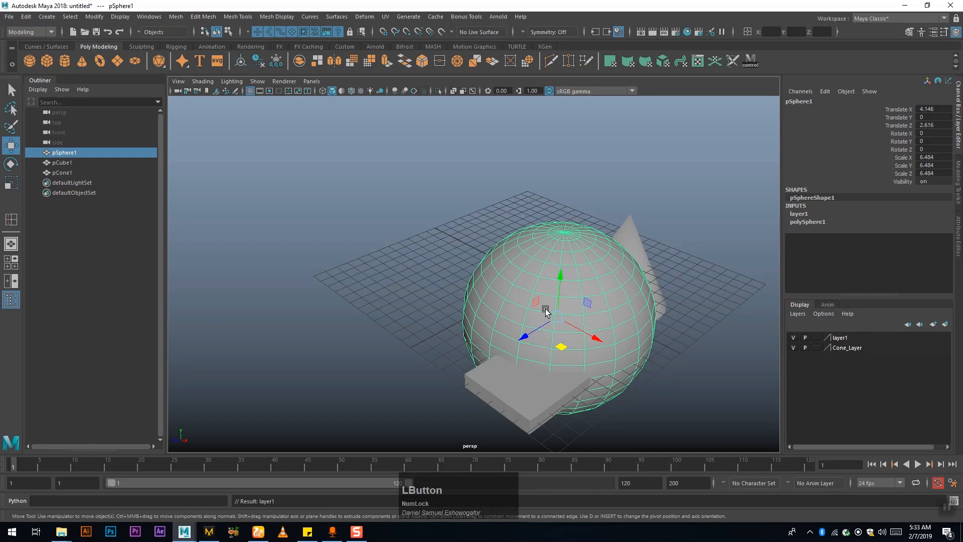
# - Hide and reshow the sphere's layer, and set its display type to Template
pyautogui.click(793, 337)
pyautogui.click(793, 337)
pyautogui.click(805, 338)
pyautogui.click(817, 339)
pyautogui.click(694, 344)
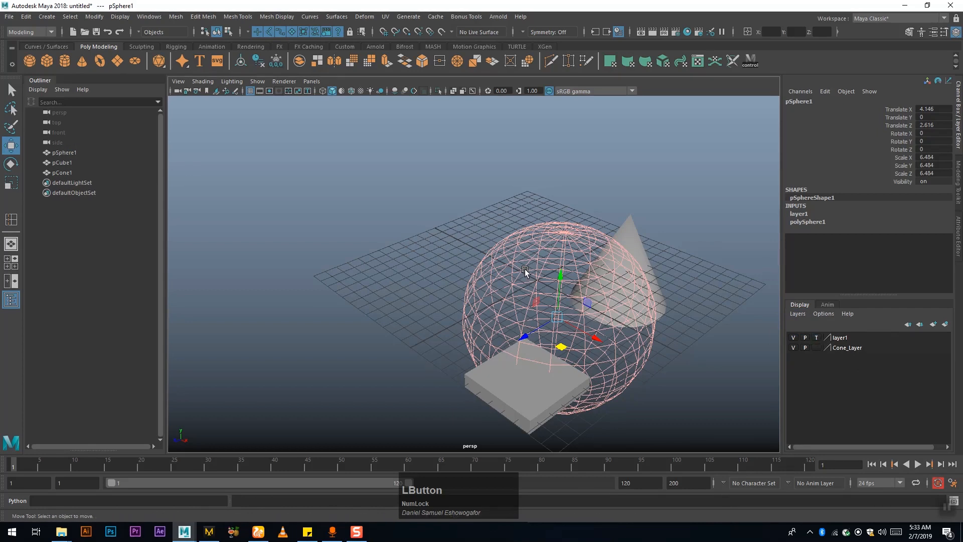
# - Select the cone through the templated sphere, and switch the sphere's layer to the Reference display type
pyautogui.keyDown('alt'); pyautogui.moveTo(561, 320); pyautogui.dragTo(542, 286); pyautogui.keyUp('alt')
pyautogui.click(595, 293)
pyautogui.keyDown('alt'); pyautogui.moveTo(596, 294); pyautogui.dragTo(430, 314, button='middle'); pyautogui.keyUp('alt')
pyautogui.keyDown('alt'); pyautogui.moveTo(430, 313); pyautogui.dragTo(596, 375, button='right'); pyautogui.keyUp('alt')
pyautogui.keyDown('alt'); pyautogui.moveTo(597, 375); pyautogui.dragTo(558, 337, button='middle'); pyautogui.keyUp('alt')
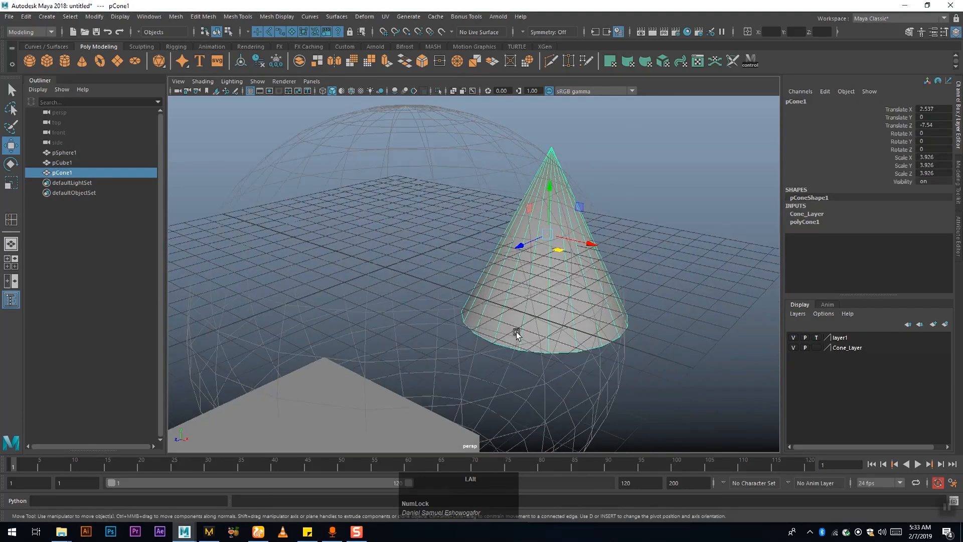
pyautogui.keyDown('alt'); pyautogui.moveTo(488, 311); pyautogui.dragTo(588, 313, button='right'); pyautogui.keyUp('alt')
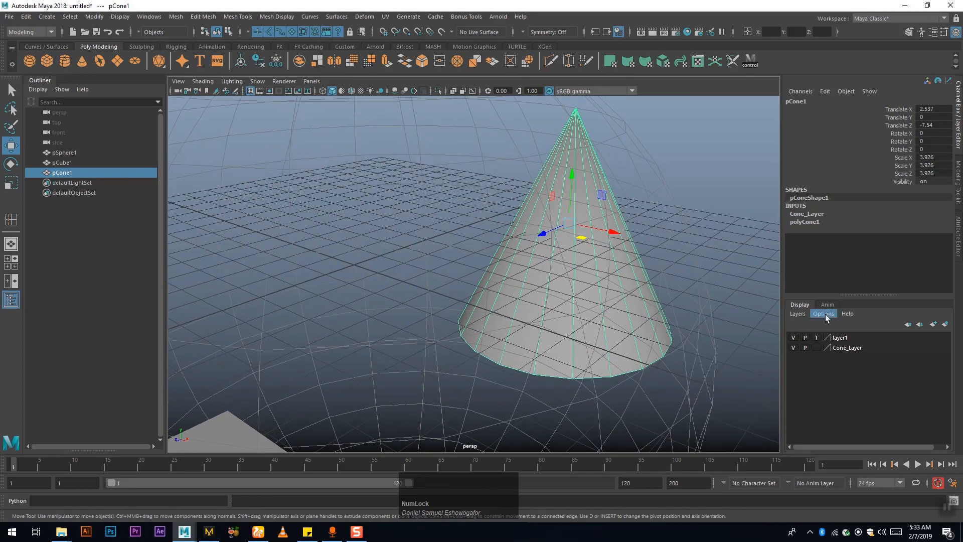
pyautogui.click(816, 337)
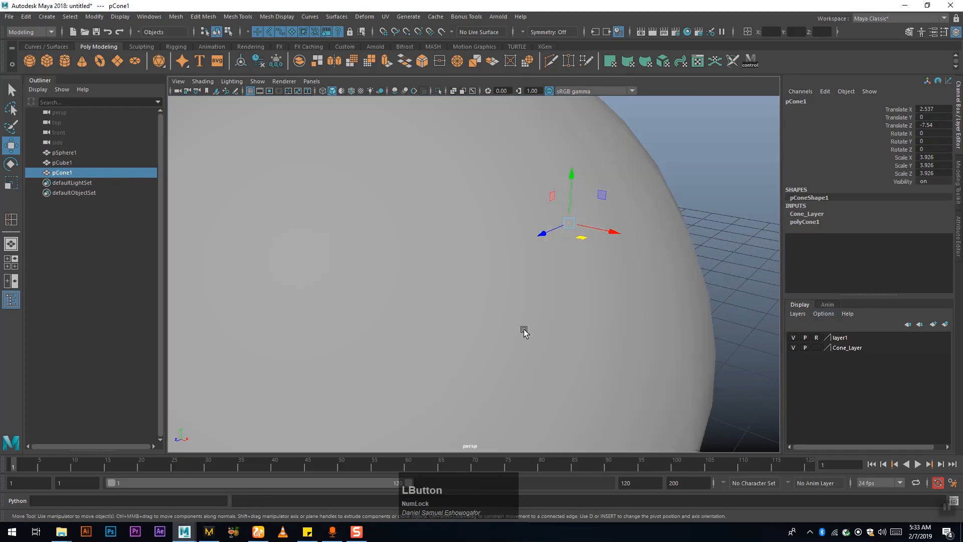
pyautogui.keyDown('alt'); pyautogui.moveTo(593, 337); pyautogui.dragTo(468, 321); pyautogui.keyUp('alt')
# - Rename the sphere's layer to Sphere_Layer, set its display type to Template, and turn off its visibility
pyautogui.doubleClick(826, 337)
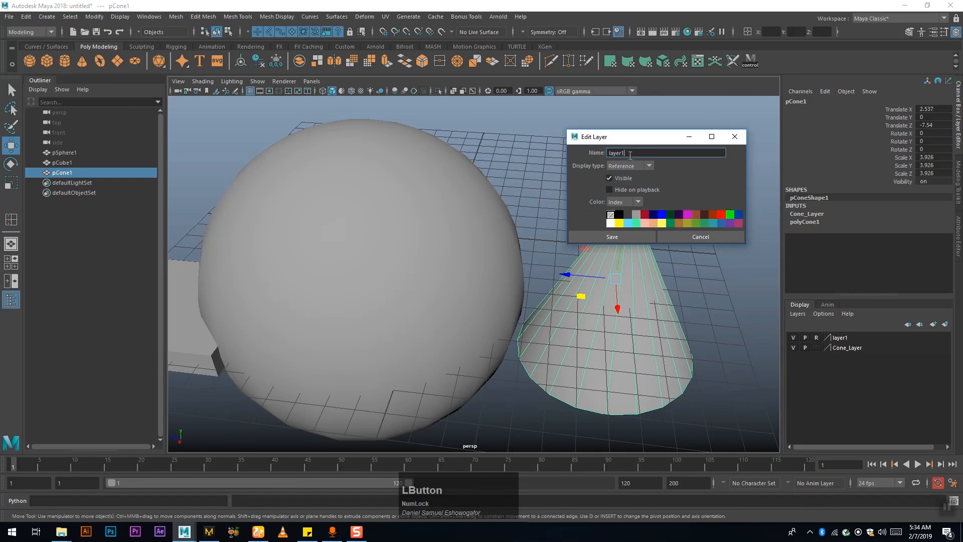
pyautogui.write('Sphere_Layer')
pyautogui.click(625, 164)
pyautogui.click(620, 188)
pyautogui.click(615, 238)
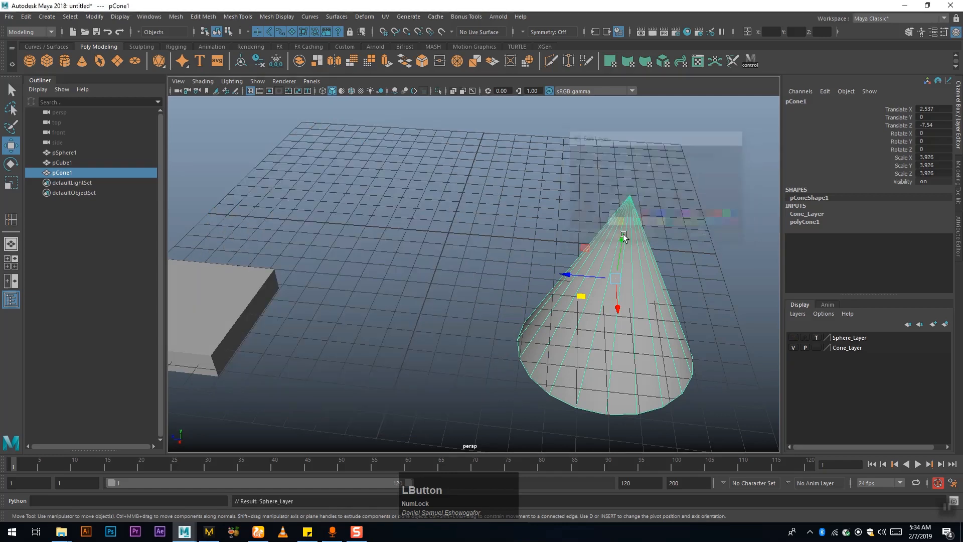
# - Make Sphere_Layer visible again and set its display type to Normal
pyautogui.keyDown('alt'); pyautogui.moveTo(673, 262); pyautogui.dragTo(509, 251); pyautogui.keyUp('alt')
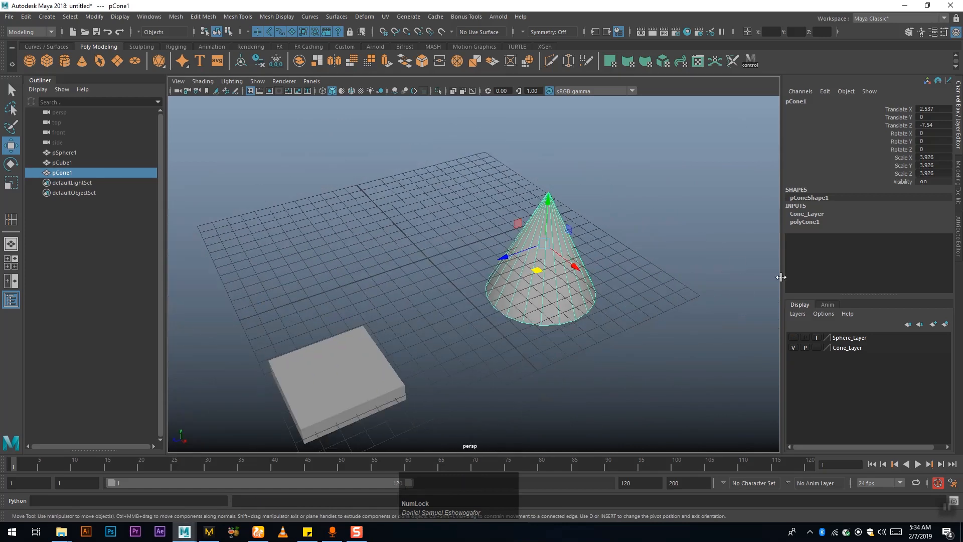
pyautogui.click(793, 338)
pyautogui.click(816, 338)
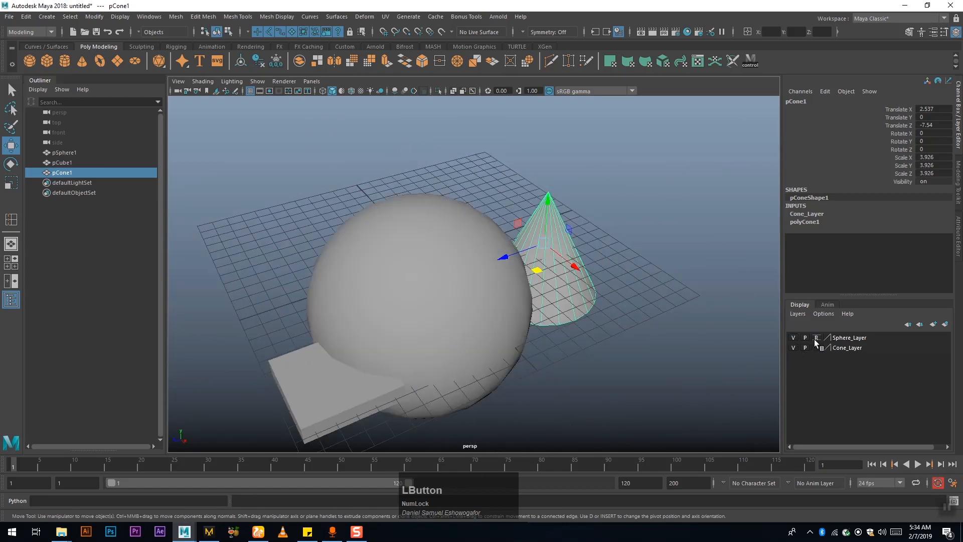
pyautogui.keyDown('alt'); pyautogui.moveTo(686, 327); pyautogui.dragTo(354, 321); pyautogui.keyUp('alt')
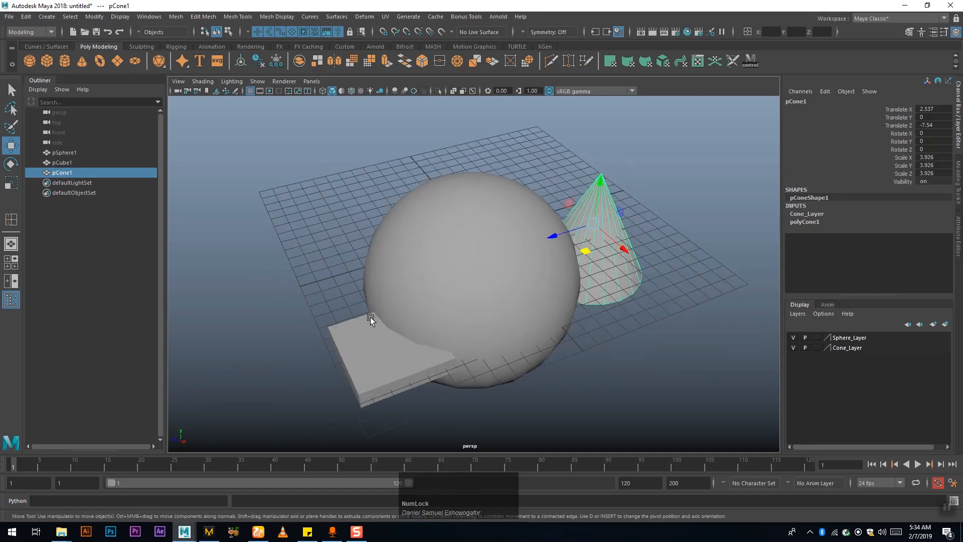
# - Move the flattened cube clear of the sphere, to about X -9.55, Z 9
pyautogui.click(366, 348)
pyautogui.moveTo(360, 387); pyautogui.dragTo(303, 257)
pyautogui.keyDown('alt'); pyautogui.moveTo(445, 270); pyautogui.dragTo(445, 261, button='middle'); pyautogui.keyUp('alt')
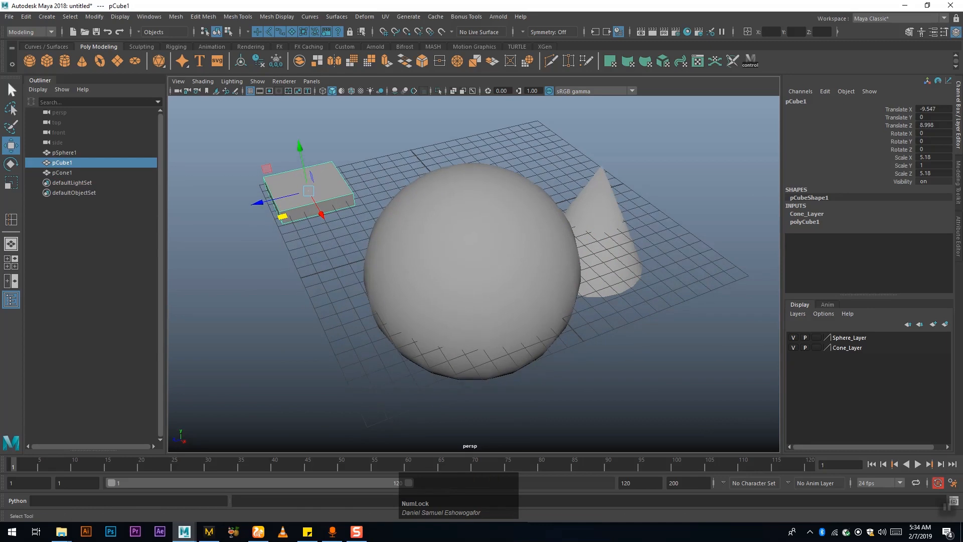
# - Bring up the curve and surface tools and delete the sphere, cube and cone from the scene
pyautogui.click(35, 46)
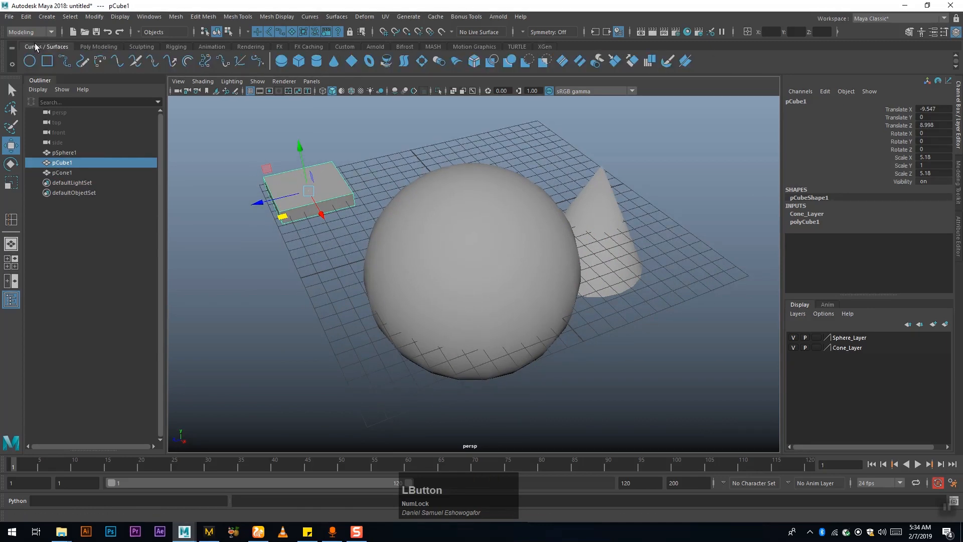
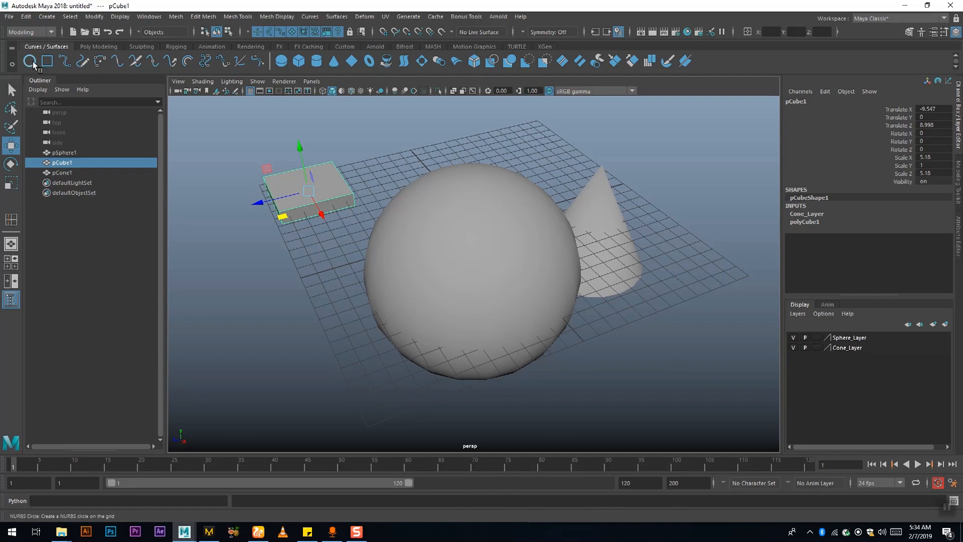
pyautogui.moveTo(222, 144); pyautogui.dragTo(659, 459)
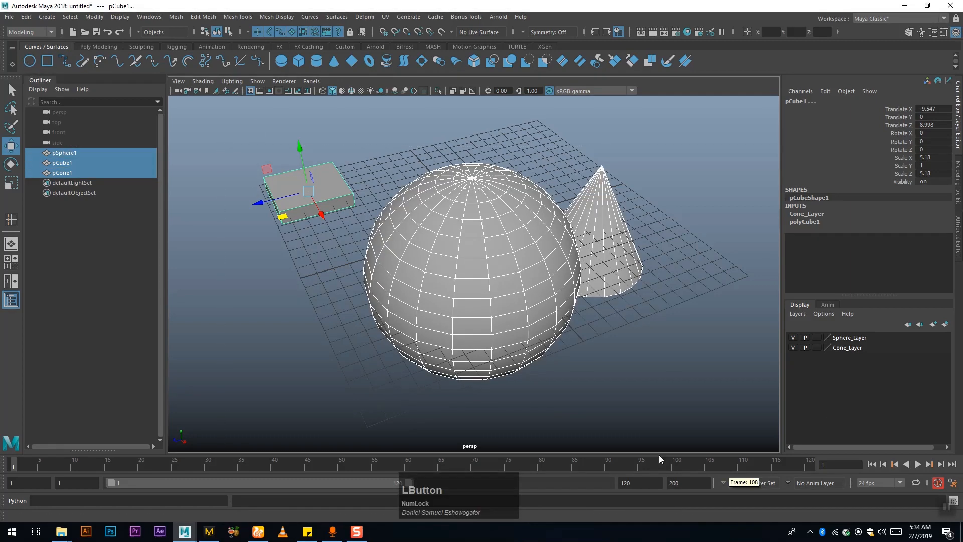
pyautogui.press('Delete')
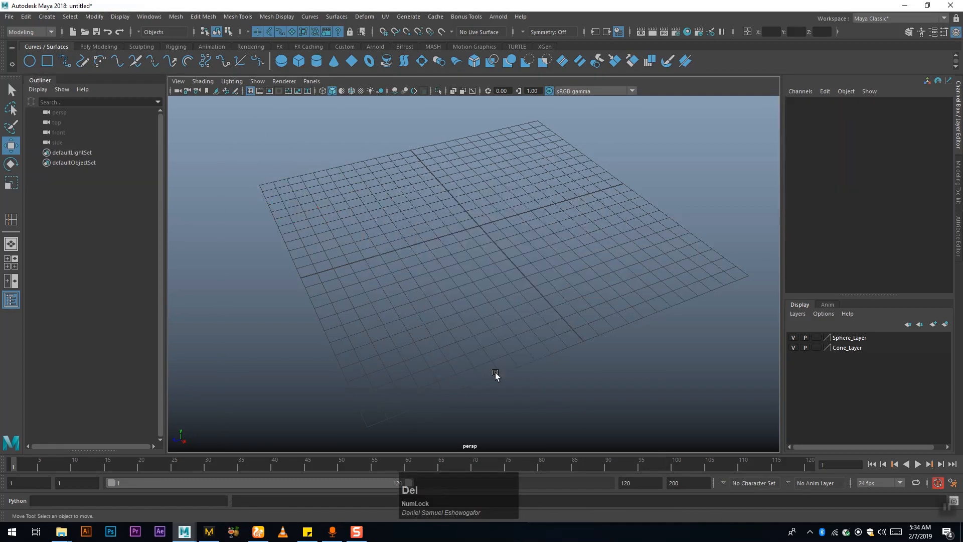
# - Create a NURBS circle scaled to about 6.56 in X and Z, and a NURBS square scaled to about 5.95 in X and Z
pyautogui.click(28, 62)
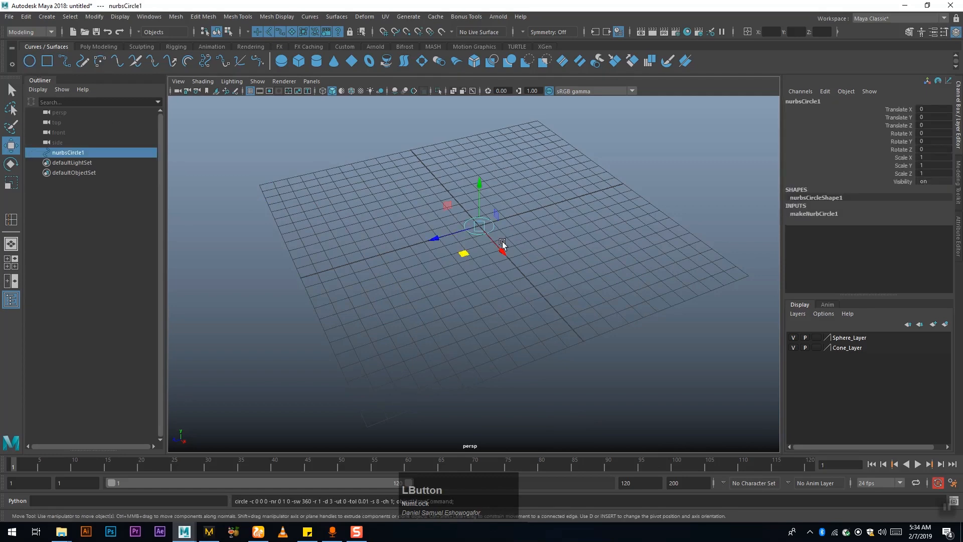
pyautogui.press('r')
pyautogui.moveTo(462, 253); pyautogui.dragTo(504, 267)
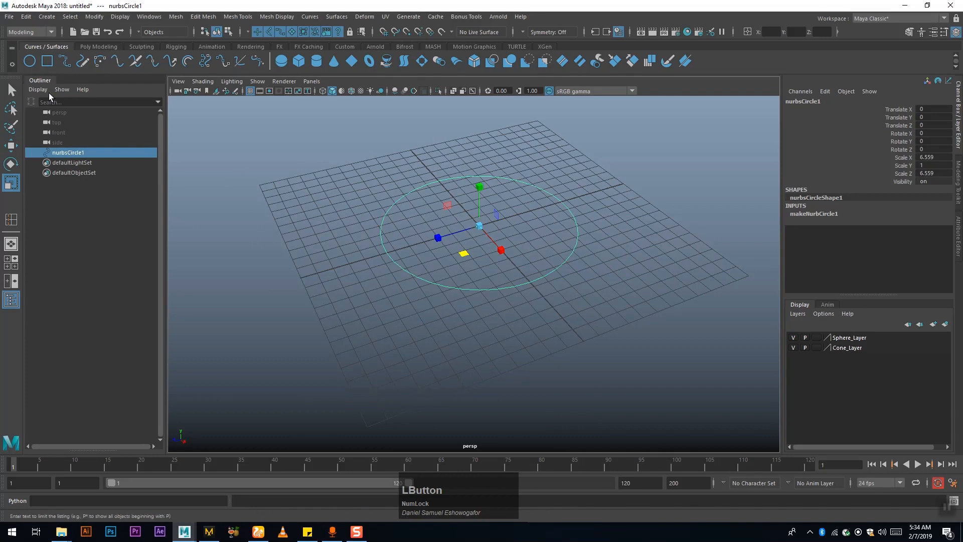
pyautogui.click(47, 61)
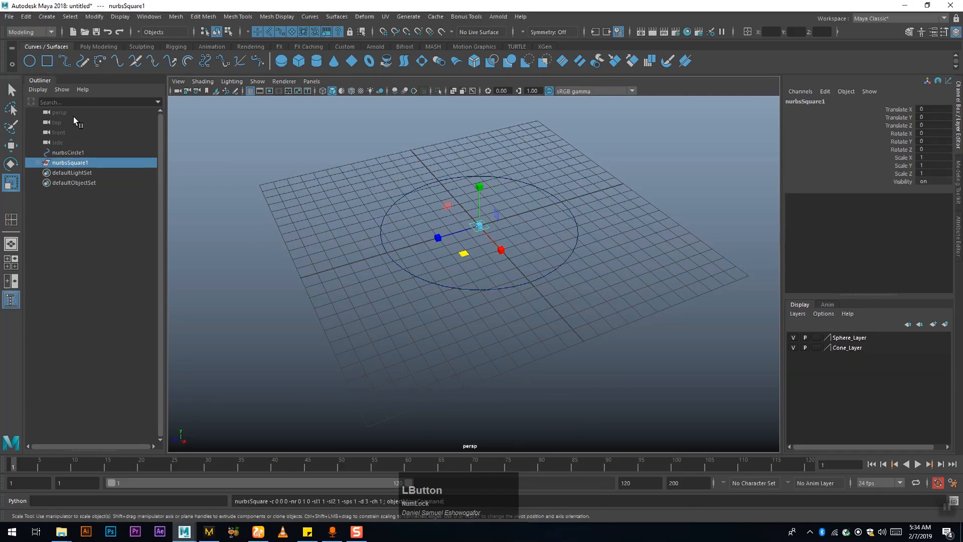
pyautogui.moveTo(462, 254); pyautogui.dragTo(257, 242)
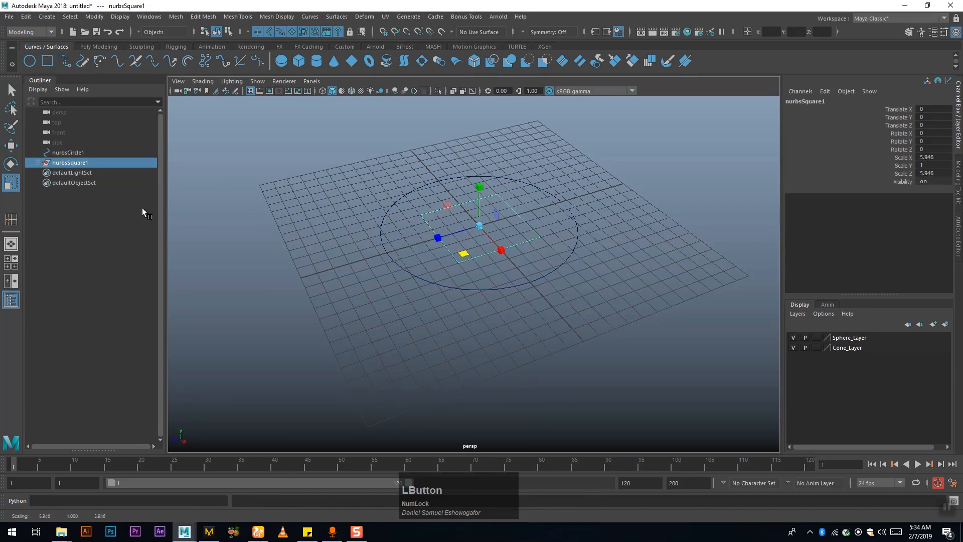
# - Draw a winding eleven-point curve around the circle and square with the EP Curve Tool
pyautogui.click(66, 61)
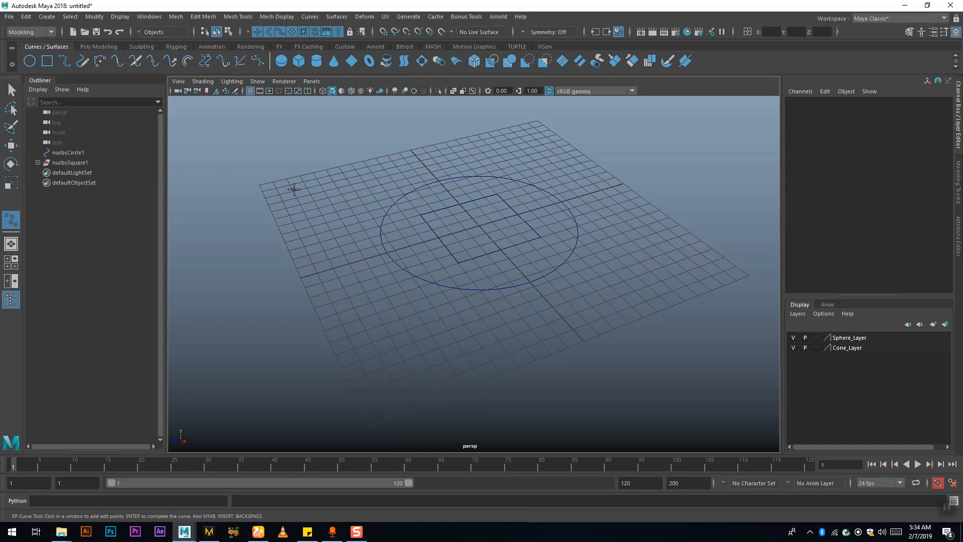
pyautogui.click(258, 199)
pyautogui.click(346, 311)
pyautogui.click(236, 339)
pyautogui.click(234, 265)
pyautogui.click(205, 206)
pyautogui.click(253, 143)
pyautogui.click(349, 155)
pyautogui.click(493, 131)
pyautogui.click(544, 158)
pyautogui.click(595, 292)
pyautogui.click(471, 333)
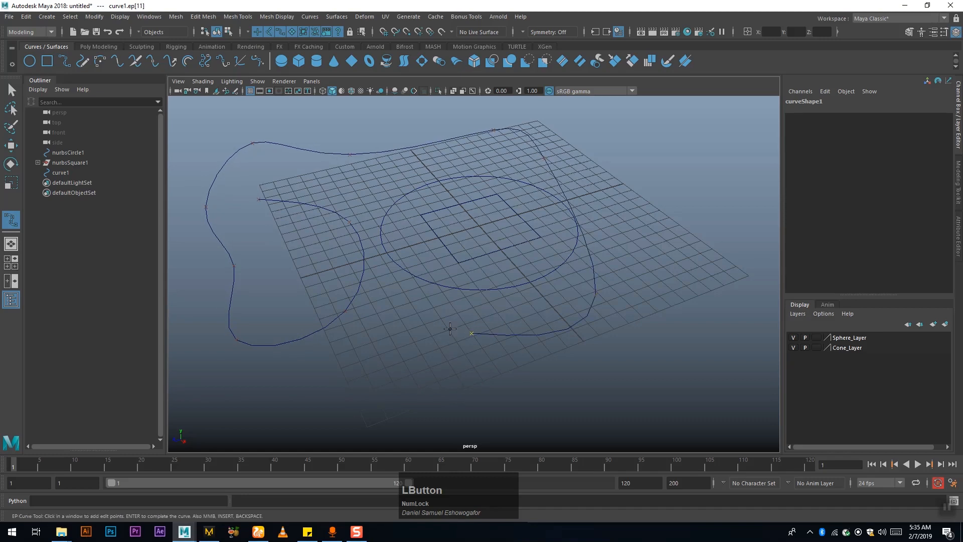
pyautogui.rightClick(406, 337)
pyautogui.press('Return')
# - Raise the EP curve above the grid to about 4.05 in Y
pyautogui.keyDown('alt'); pyautogui.moveTo(473, 315); pyautogui.dragTo(536, 302); pyautogui.keyUp('alt')
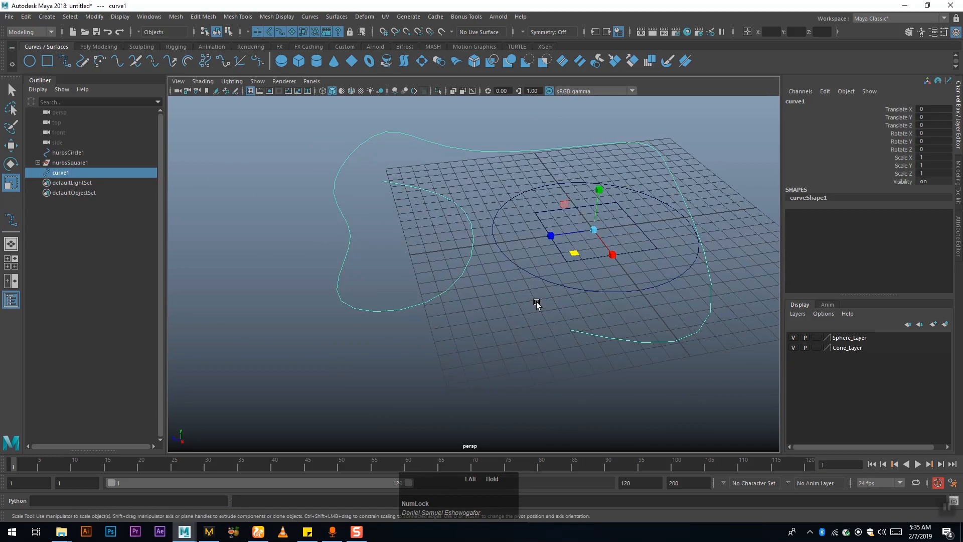
pyautogui.press('w')
pyautogui.moveTo(598, 193); pyautogui.dragTo(606, 135)
pyautogui.keyDown('alt'); pyautogui.moveTo(574, 245); pyautogui.dragTo(549, 338, button='middle'); pyautogui.keyUp('alt')
pyautogui.keyDown('alt'); pyautogui.moveTo(549, 337); pyautogui.dragTo(552, 296); pyautogui.keyUp('alt')
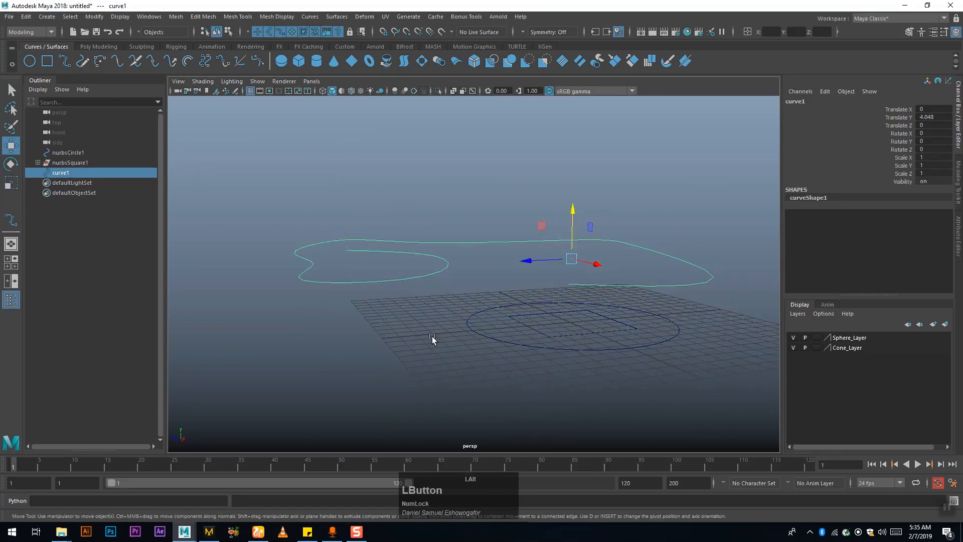
# - Draw a looping freehand curve across the grid with the Pencil Curve Tool
pyautogui.press('y')
pyautogui.keyDown('alt'); pyautogui.moveTo(432, 339); pyautogui.dragTo(418, 379); pyautogui.keyUp('alt')
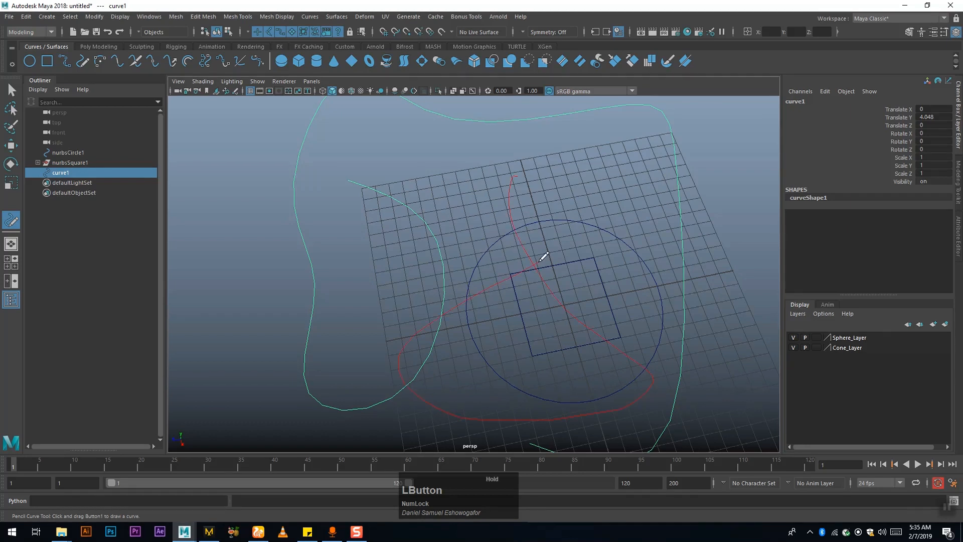
pyautogui.moveTo(409, 332); pyautogui.dragTo(390, 171)
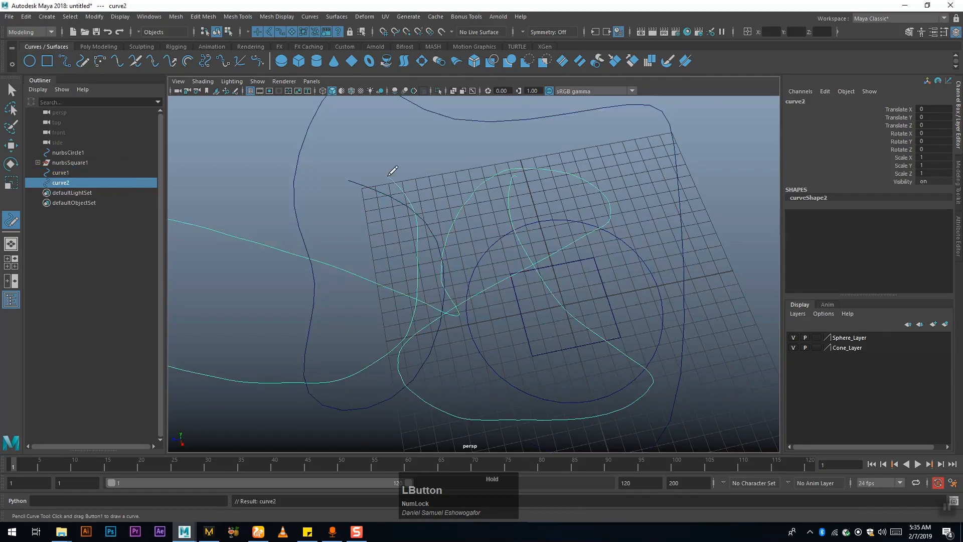
pyautogui.keyDown('alt'); pyautogui.moveTo(484, 316); pyautogui.dragTo(490, 284); pyautogui.keyUp('alt')
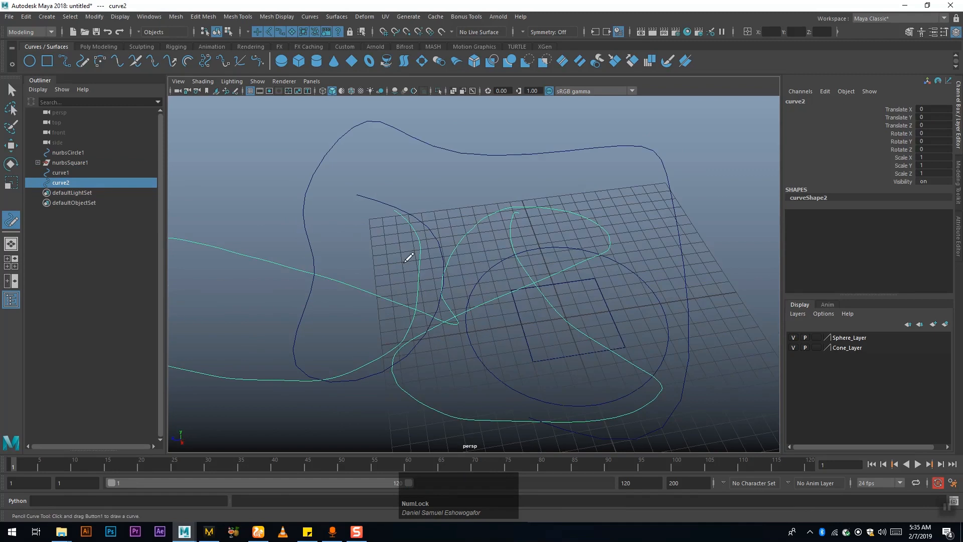
# - Draw a three-point arc with a radius of about 6.3 cm across the grid's outer edge beside the circle
pyautogui.click(117, 60)
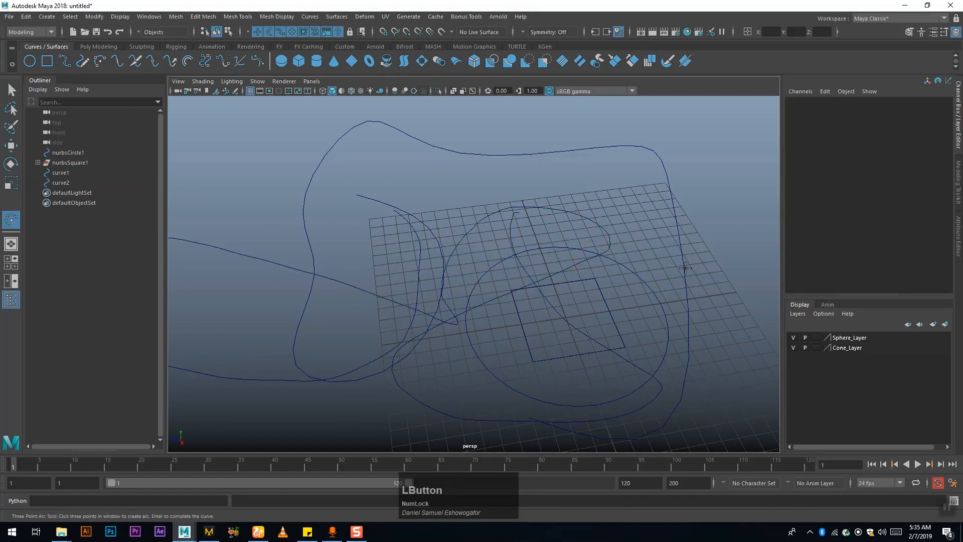
pyautogui.click(612, 209)
pyautogui.click(734, 318)
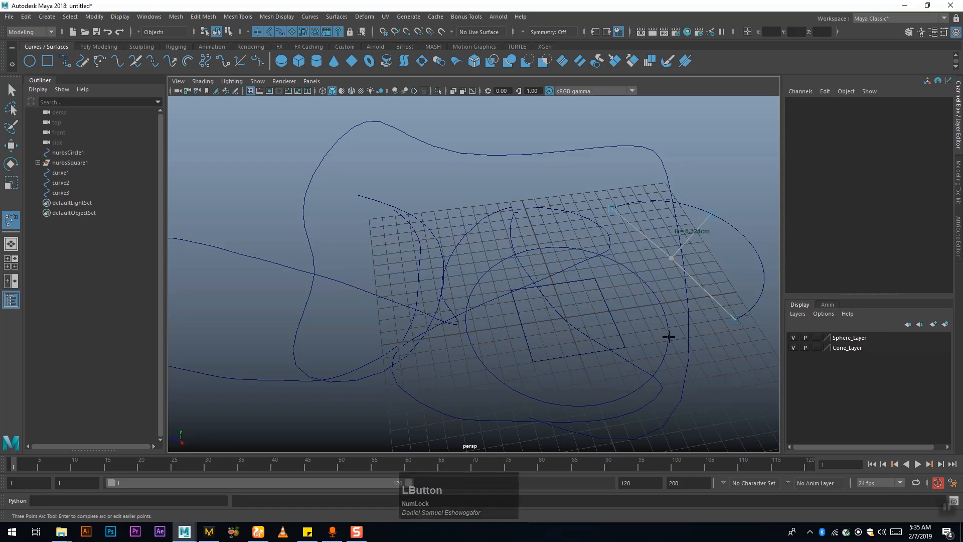
pyautogui.keyDown('alt'); pyautogui.moveTo(591, 318); pyautogui.dragTo(573, 259); pyautogui.keyUp('alt')
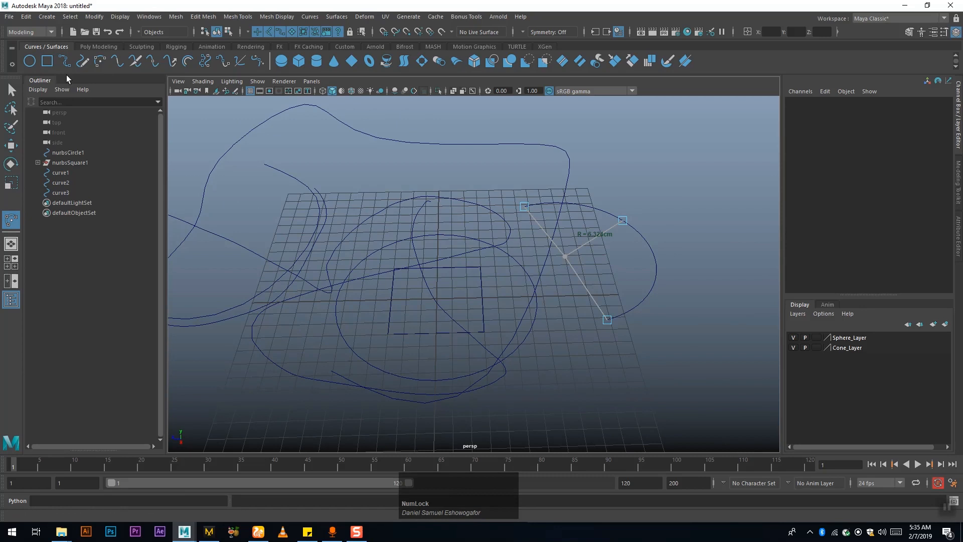
pyautogui.click(11, 90)
# - Create a NURBS sphere scaled to about 6.26 and move it to about 8.95 in Y and -18.06 in Z
pyautogui.click(280, 61)
pyautogui.keyDown('alt'); pyautogui.moveTo(656, 249); pyautogui.dragTo(494, 289); pyautogui.keyUp('alt')
pyautogui.press('r')
pyautogui.moveTo(447, 269); pyautogui.dragTo(544, 283)
pyautogui.press('w')
pyautogui.moveTo(392, 263); pyautogui.dragTo(488, 333)
pyautogui.moveTo(484, 236); pyautogui.dragTo(496, 180)
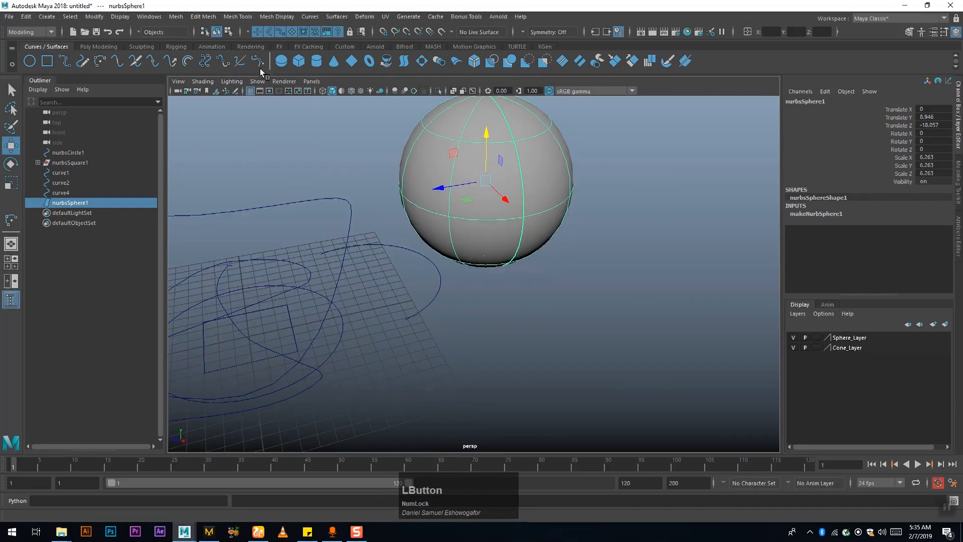
# - Create a NURBS cube, move it off the grid below the sphere, and scale it into a wide flat slab
pyautogui.click(354, 100)
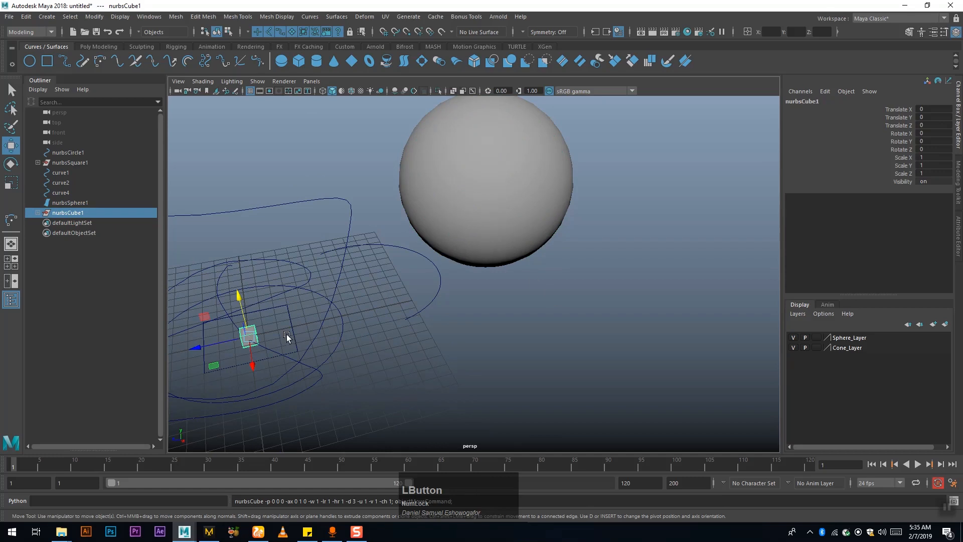
pyautogui.moveTo(213, 367); pyautogui.dragTo(624, 380)
pyautogui.press('r')
pyautogui.moveTo(629, 377); pyautogui.dragTo(724, 316)
pyautogui.keyDown('alt'); pyautogui.moveTo(652, 361); pyautogui.dragTo(609, 359); pyautogui.keyUp('alt')
# - Create a NURBS cylinder at the origin scaled to about 5.13 in X and Z and 2.98 in Y
pyautogui.click(316, 60)
pyautogui.moveTo(356, 289)
pyautogui.keyDown('alt'); pyautogui.mouseDown()
pyautogui.moveTo(318, 318)
pyautogui.moveTo(346, 298)
pyautogui.mouseUp(); pyautogui.keyUp('alt')
pyautogui.moveTo(329, 239); pyautogui.dragTo(339, 262)
pyautogui.moveTo(302, 304); pyautogui.dragTo(208, 326)
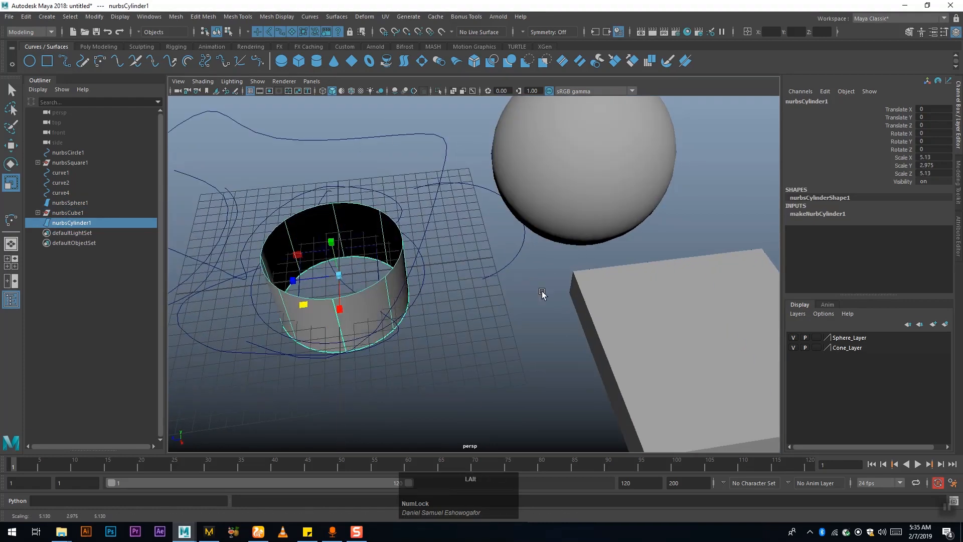
pyautogui.keyDown('alt'); pyautogui.moveTo(541, 290); pyautogui.dragTo(378, 279, button='right'); pyautogui.keyUp('alt')
pyautogui.keyDown('alt'); pyautogui.moveTo(378, 279); pyautogui.dragTo(498, 283, button='middle'); pyautogui.keyUp('alt')
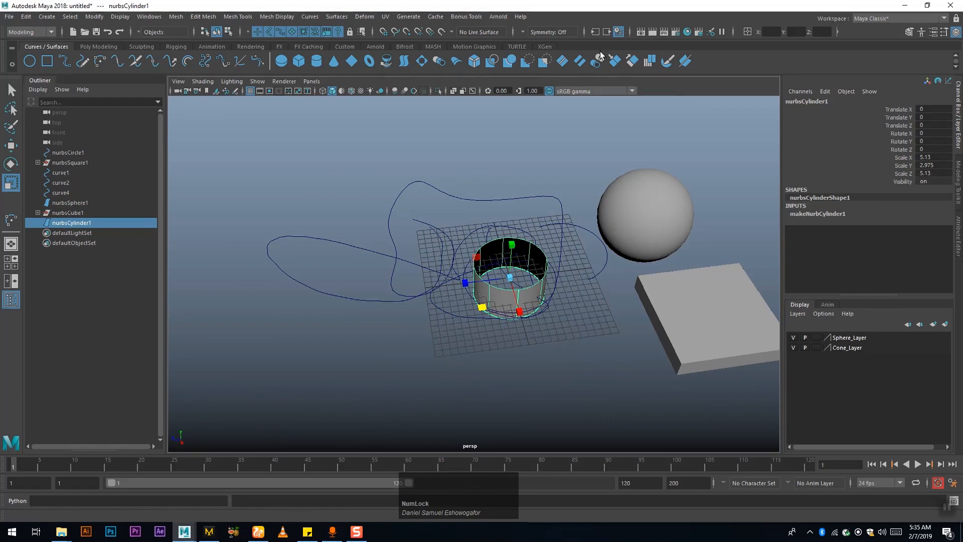
pyautogui.keyDown('alt'); pyautogui.moveTo(453, 320); pyautogui.dragTo(509, 346); pyautogui.keyUp('alt')
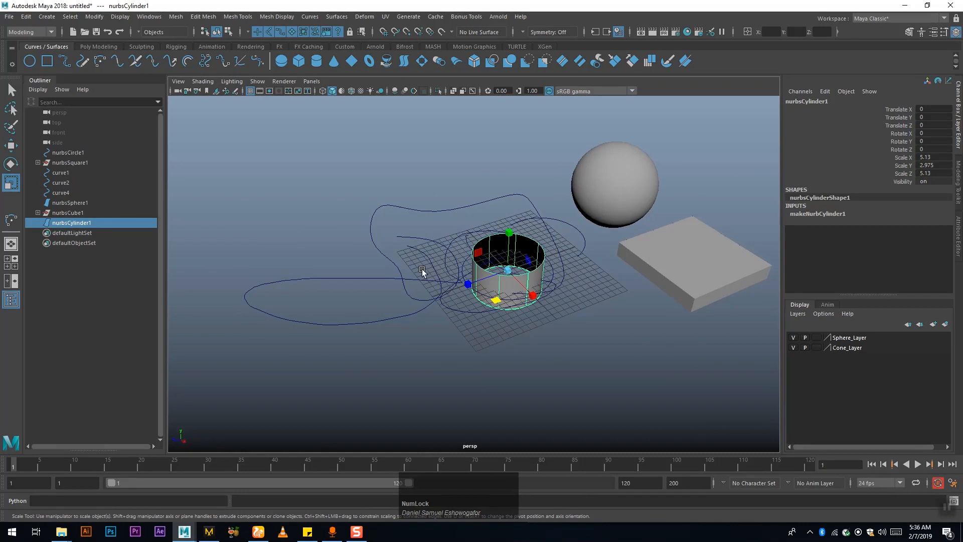
# - Select all the curves and NURBS surfaces and move them together off the grid, bringing the sphere to about X -44.3, Z 1.8
pyautogui.click(98, 47)
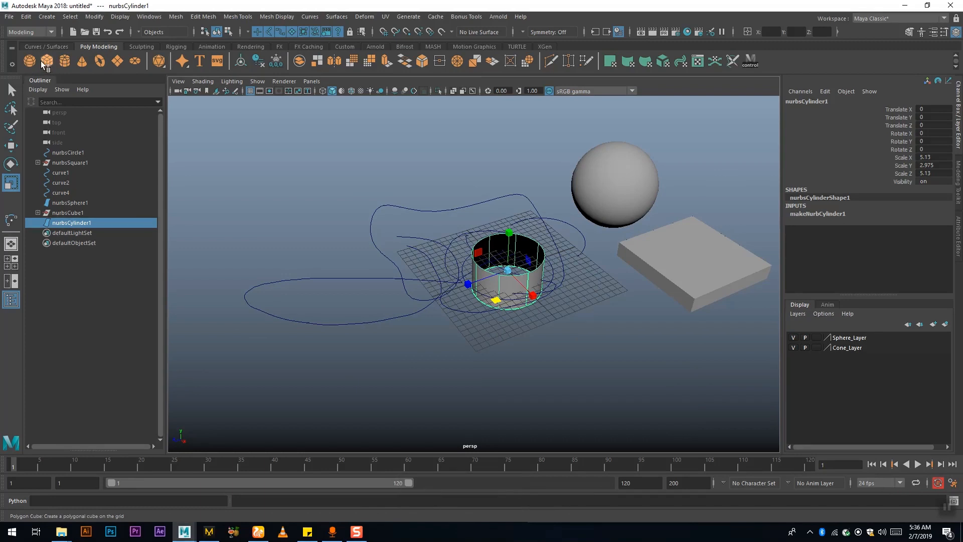
pyautogui.press('alt')
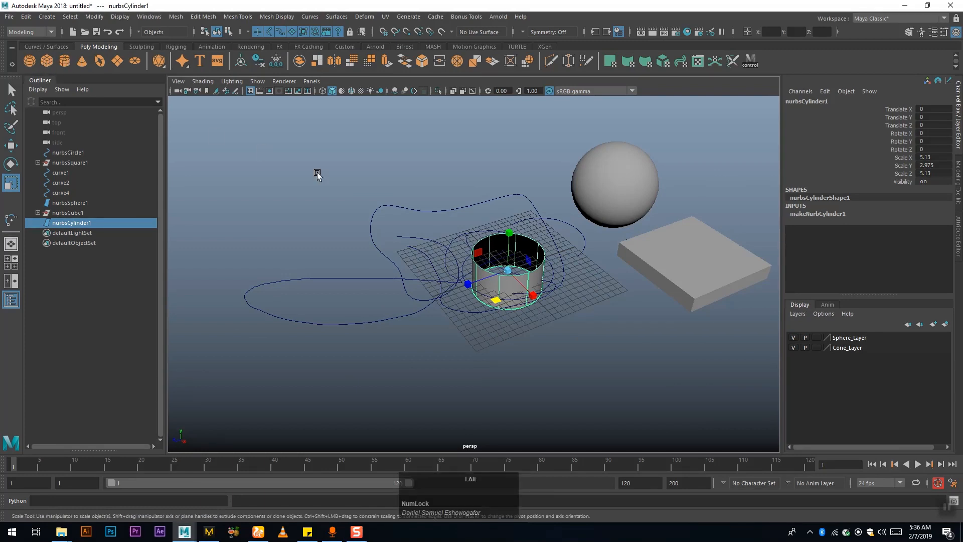
pyautogui.moveTo(259, 161); pyautogui.dragTo(899, 485)
pyautogui.press('w')
pyautogui.keyDown('alt'); pyautogui.moveTo(556, 287); pyautogui.dragTo(597, 318); pyautogui.keyUp('alt')
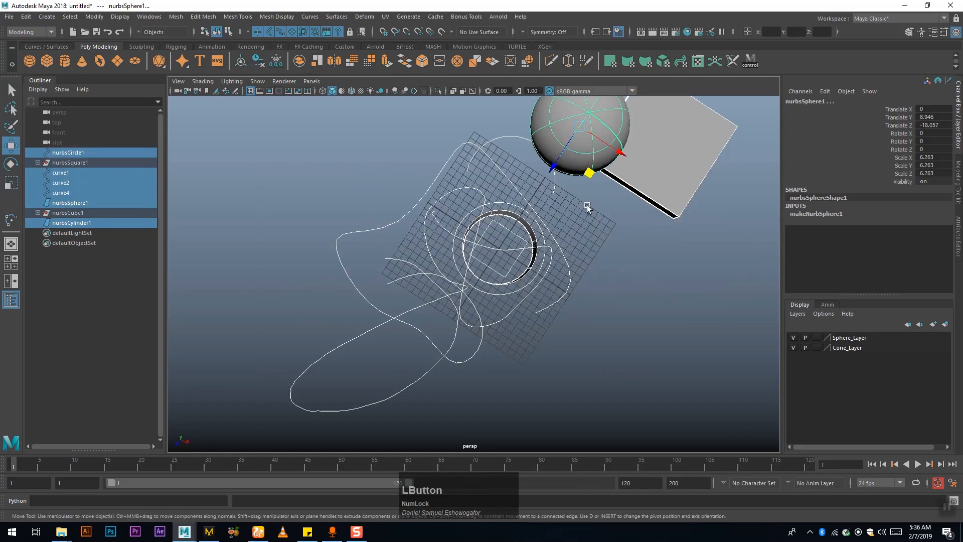
pyautogui.moveTo(585, 173); pyautogui.dragTo(209, 116)
pyautogui.keyDown('alt'); pyautogui.moveTo(563, 334); pyautogui.dragTo(656, 412, button='middle'); pyautogui.keyUp('alt')
pyautogui.keyDown('alt'); pyautogui.moveTo(655, 412); pyautogui.dragTo(601, 324); pyautogui.keyUp('alt')
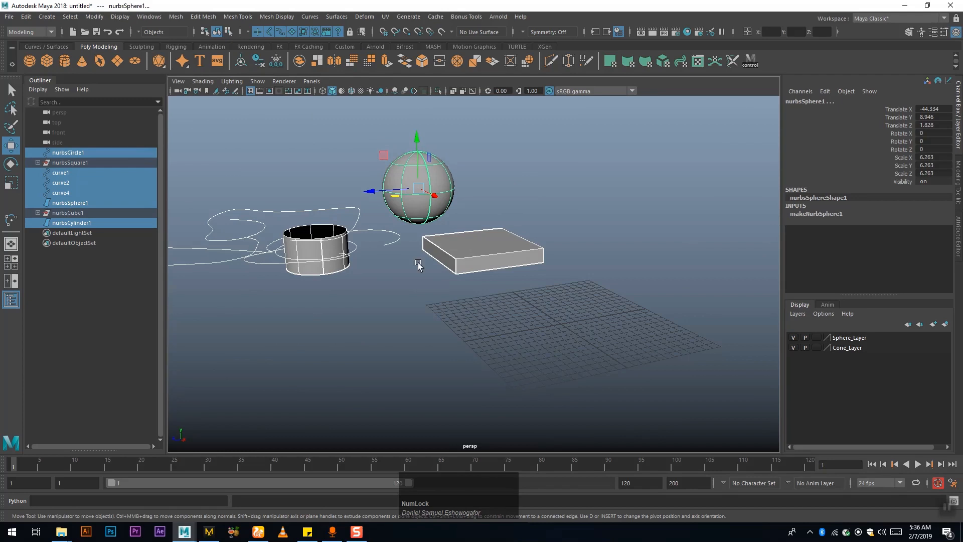
# - Create a polygon sphere and a polygon cylinder at the origin in turn, deleting each one
pyautogui.click(28, 61)
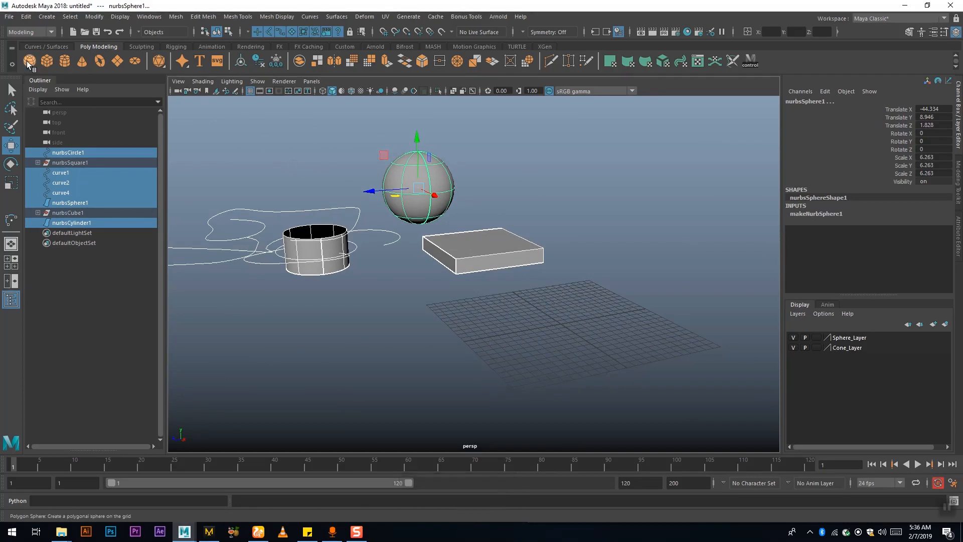
pyautogui.keyDown('alt'); pyautogui.moveTo(592, 327); pyautogui.dragTo(491, 291); pyautogui.keyUp('alt')
pyautogui.keyDown('alt'); pyautogui.moveTo(490, 291); pyautogui.dragTo(640, 353, button='right'); pyautogui.keyUp('alt')
pyautogui.keyDown('alt'); pyautogui.moveTo(536, 335); pyautogui.dragTo(552, 317); pyautogui.keyUp('alt')
pyautogui.press('Delete')
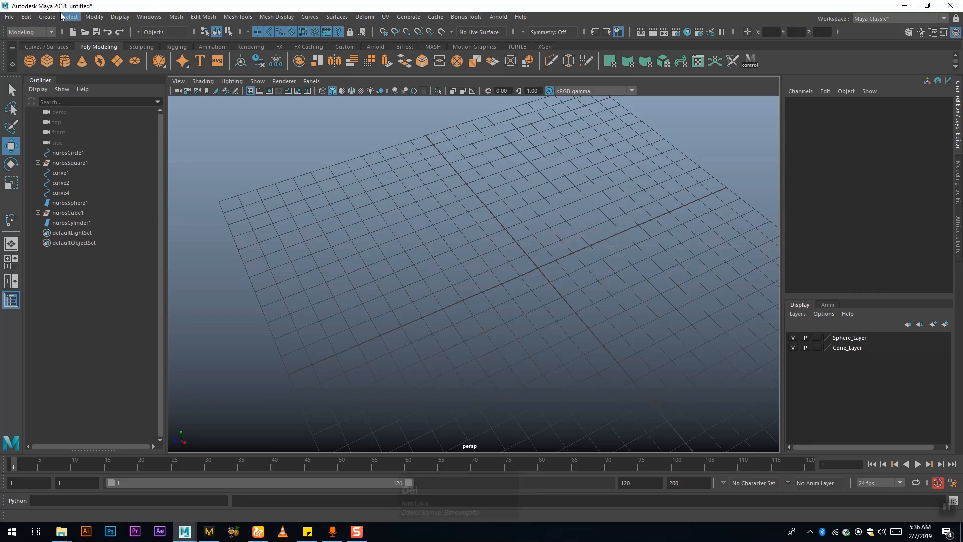
pyautogui.click(64, 61)
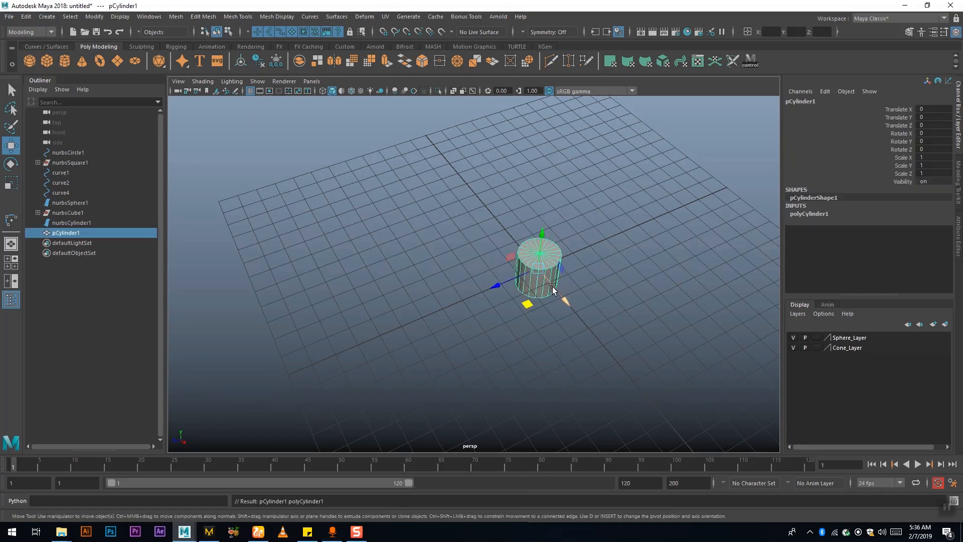
pyautogui.press('Delete')
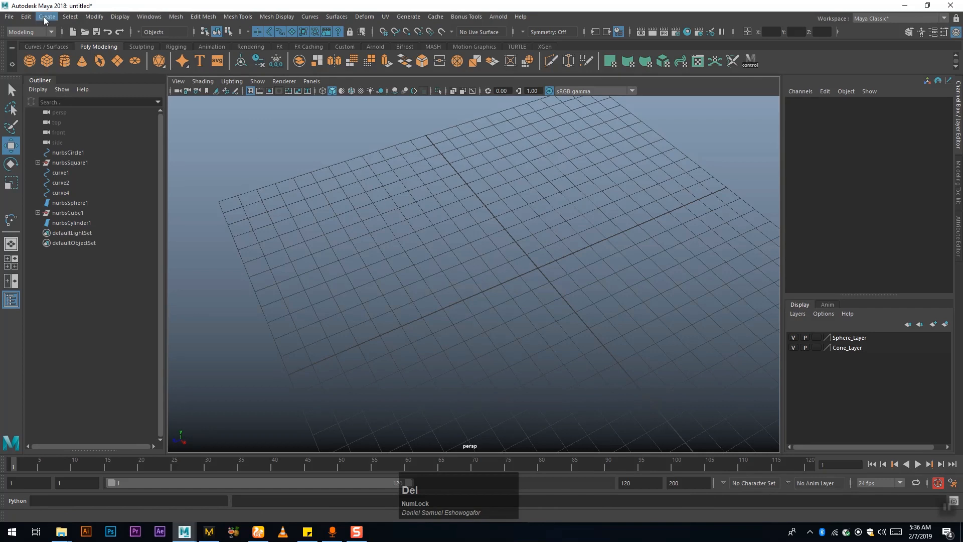
# - Turn on Interactive Creation for polygon primitives
pyautogui.click(46, 17)
pyautogui.moveTo(69, 42)
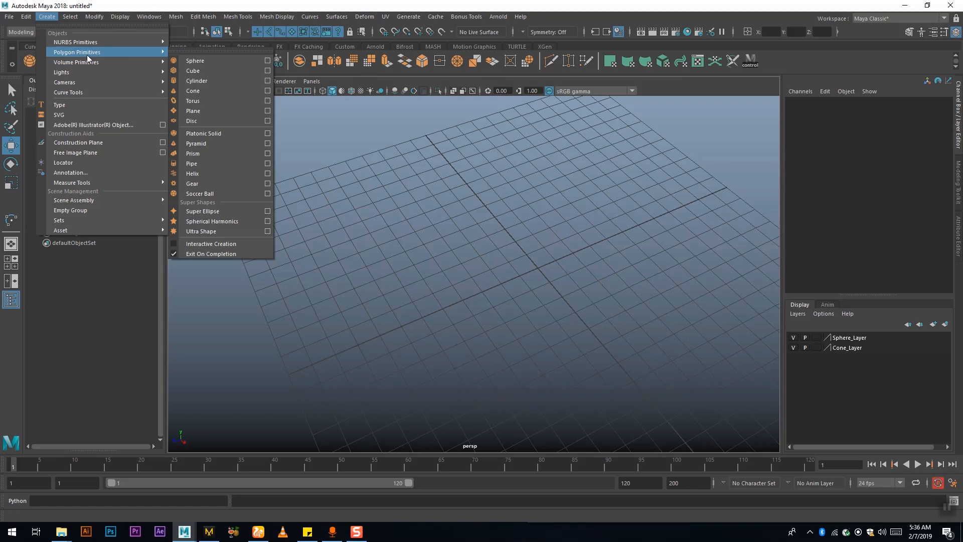
pyautogui.click(200, 232)
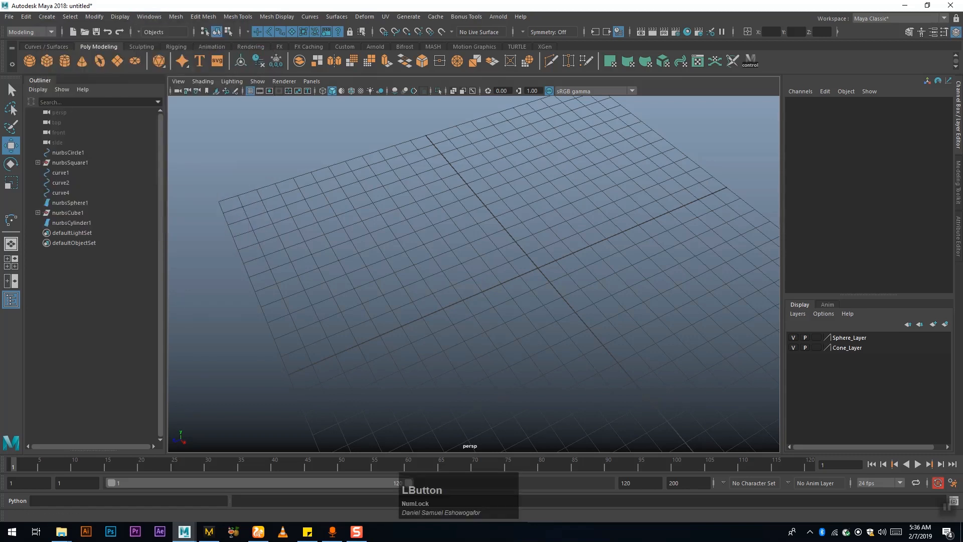
pyautogui.click(47, 17)
pyautogui.moveTo(67, 52)
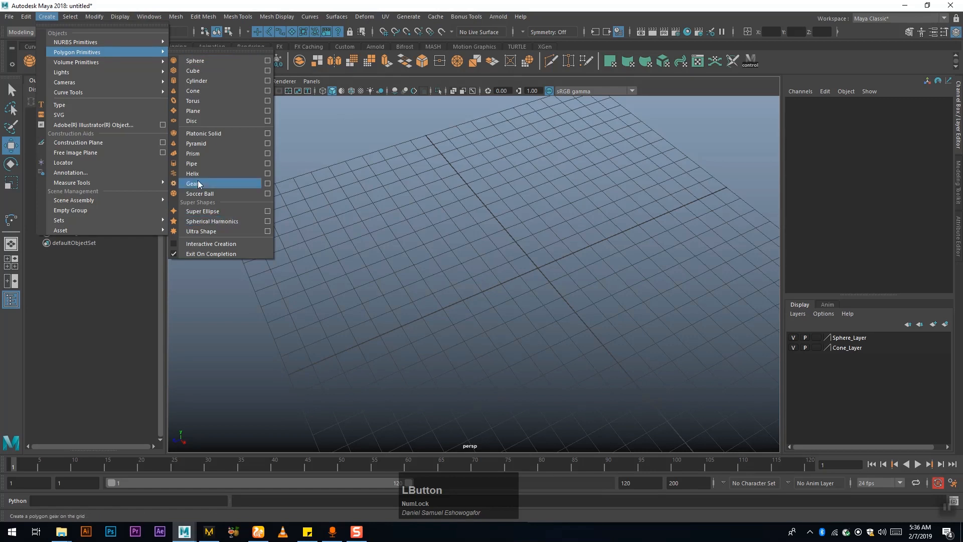
pyautogui.click(199, 246)
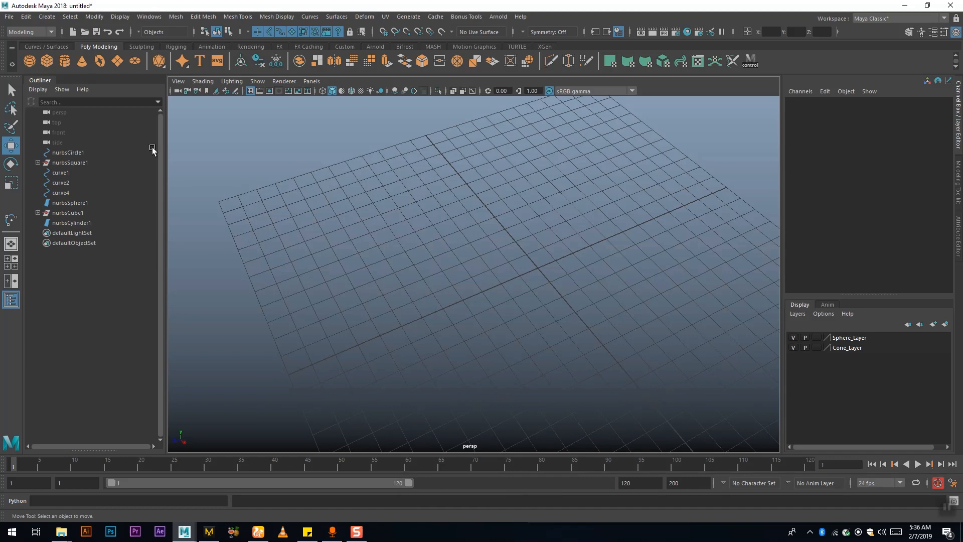
# - Draw a polygon sphere interactively on the grid with a radius of about 11.03
pyautogui.click(29, 61)
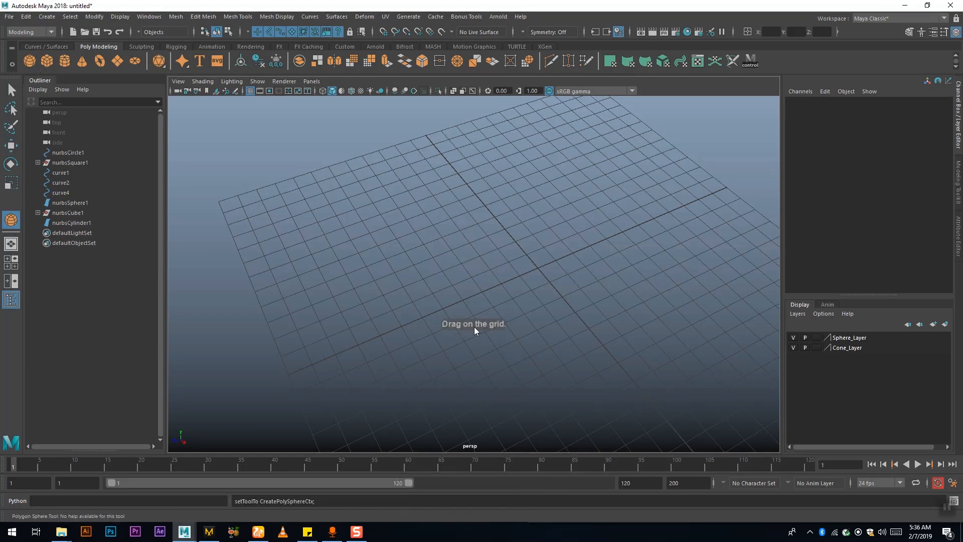
pyautogui.moveTo(428, 248); pyautogui.dragTo(696, 352)
pyautogui.keyDown('alt'); pyautogui.moveTo(696, 352); pyautogui.dragTo(396, 305, button='right'); pyautogui.keyUp('alt')
# - Draw a polygon cylinder about 24.1 in radius and 40.3 high, and move it to about X 53, Z -60
pyautogui.click(64, 60)
pyautogui.keyDown('alt'); pyautogui.moveTo(556, 236); pyautogui.dragTo(443, 215, button='middle'); pyautogui.keyUp('alt')
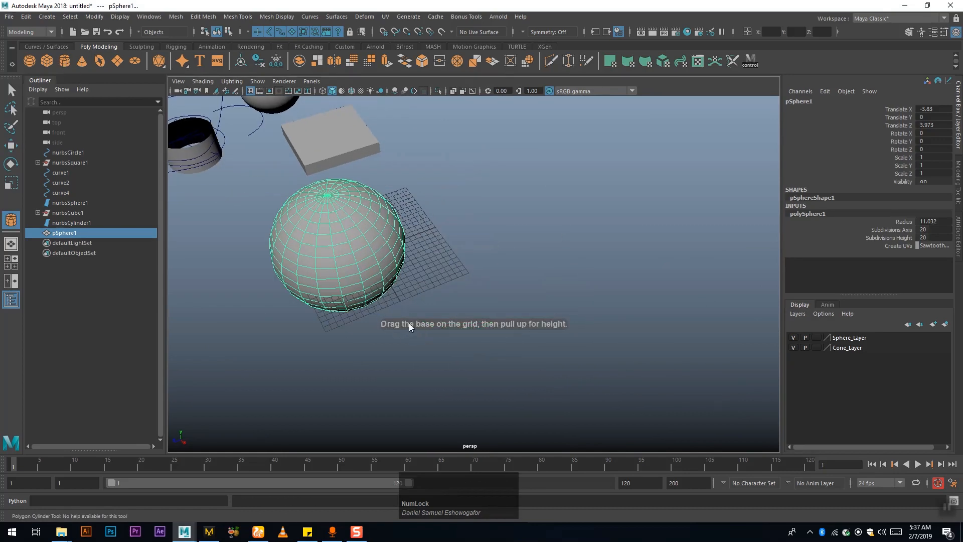
pyautogui.moveTo(458, 243); pyautogui.dragTo(592, 329)
pyautogui.moveTo(448, 271); pyautogui.dragTo(480, 126)
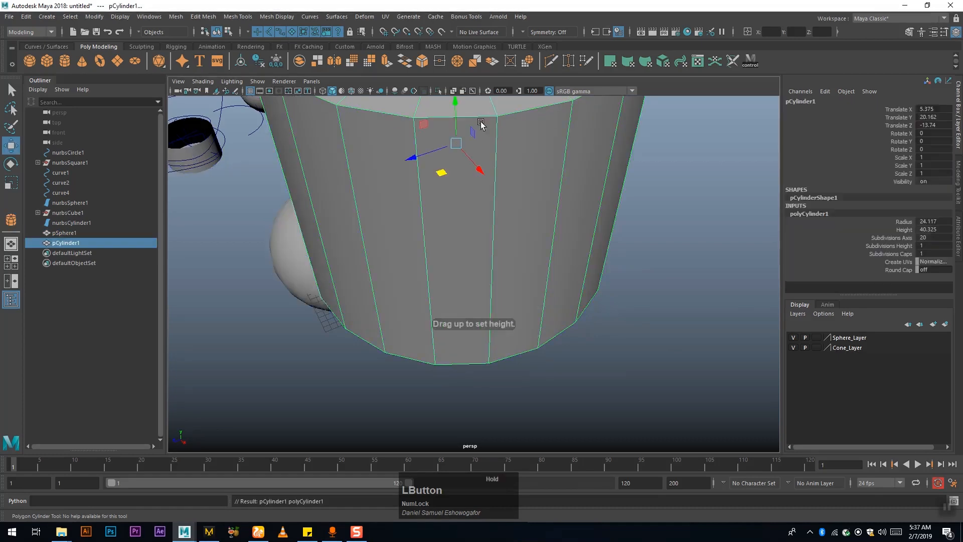
pyautogui.keyDown('alt'); pyautogui.moveTo(635, 211); pyautogui.dragTo(644, 354, button='middle'); pyautogui.keyUp('alt')
pyautogui.keyDown('alt'); pyautogui.moveTo(644, 354); pyautogui.dragTo(490, 332, button='right'); pyautogui.keyUp('alt')
pyautogui.keyDown('alt'); pyautogui.moveTo(493, 346); pyautogui.dragTo(548, 316); pyautogui.keyUp('alt')
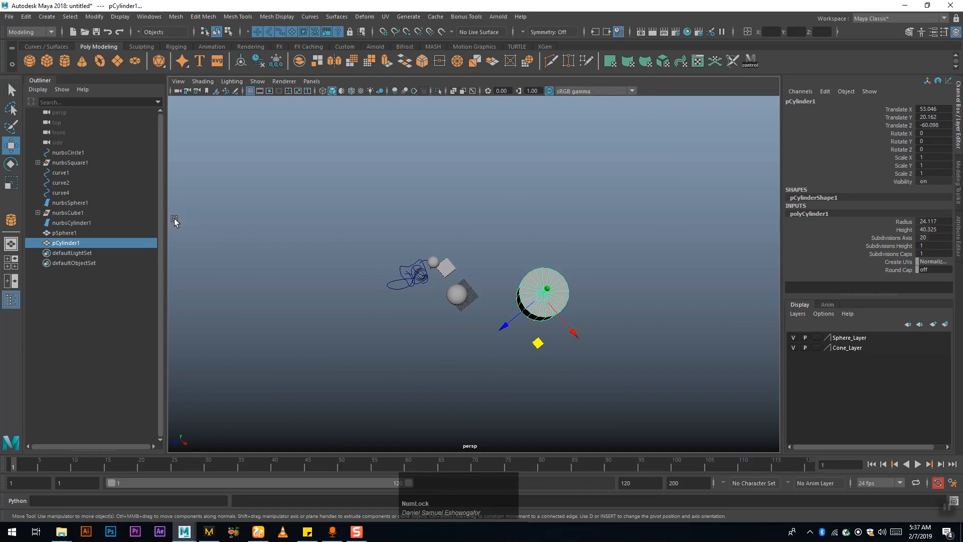
# - Draw a large polygon torus on the empty side of the scene and delete it
pyautogui.click(104, 61)
pyautogui.keyDown('alt'); pyautogui.moveTo(320, 259); pyautogui.dragTo(505, 286, button='middle'); pyautogui.keyUp('alt')
pyautogui.moveTo(466, 303)
pyautogui.mouseDown()
pyautogui.moveTo(500, 320)
pyautogui.moveTo(542, 321)
pyautogui.mouseUp()
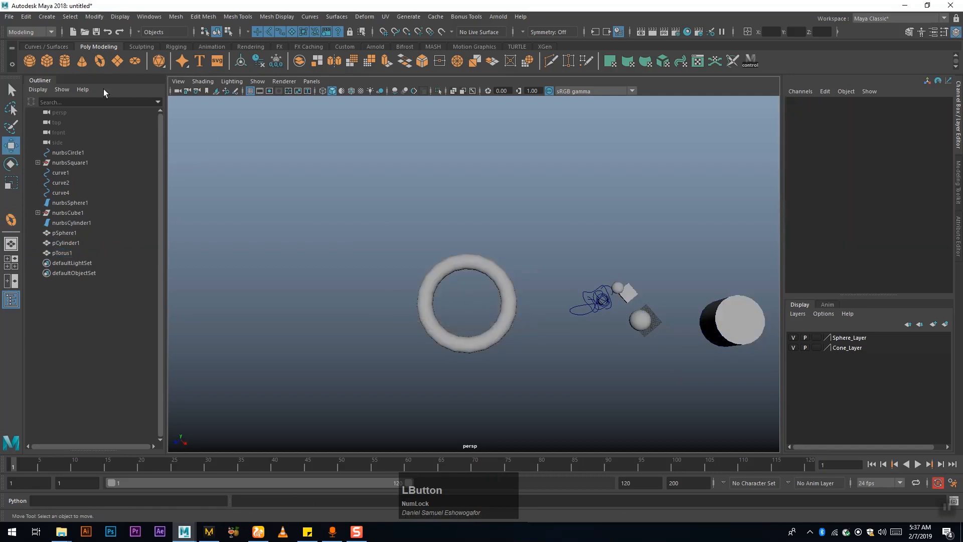
pyautogui.click(495, 269)
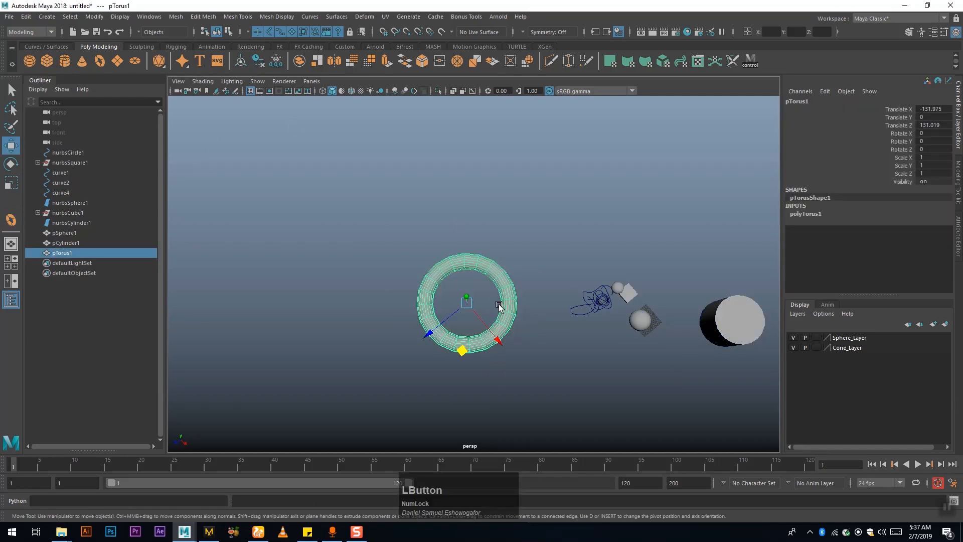
pyautogui.press('Delete')
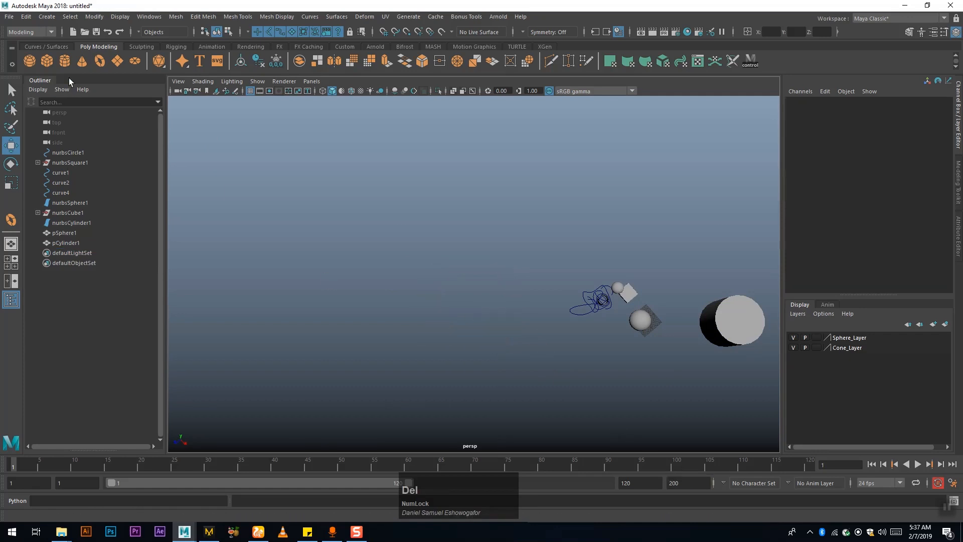
# - Select a side face of the large polygon cylinder in face mode and rotate it so it flares out from the body
pyautogui.keyDown('alt'); pyautogui.moveTo(679, 327); pyautogui.dragTo(454, 258); pyautogui.keyUp('alt')
pyautogui.keyDown('alt'); pyautogui.moveTo(454, 258); pyautogui.dragTo(581, 306, button='right'); pyautogui.keyUp('alt')
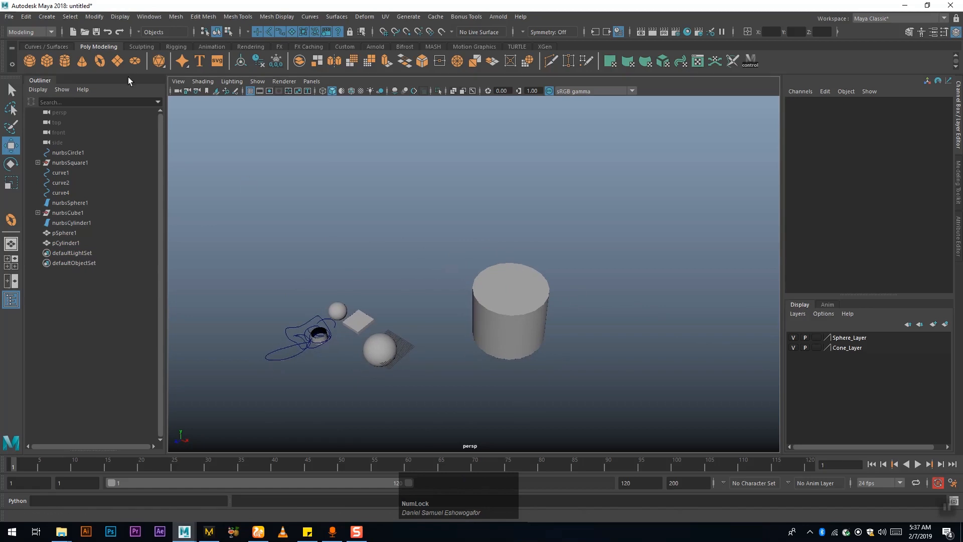
pyautogui.click(545, 320)
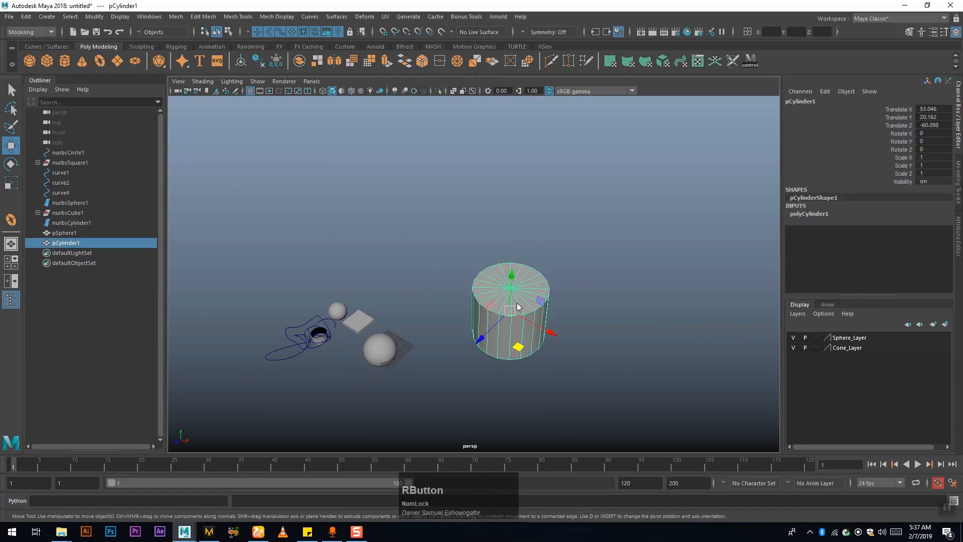
pyautogui.rightClick(516, 255)
pyautogui.moveTo(505, 277); pyautogui.dragTo(509, 281, button='right')
pyautogui.click(548, 296)
pyautogui.click(527, 317)
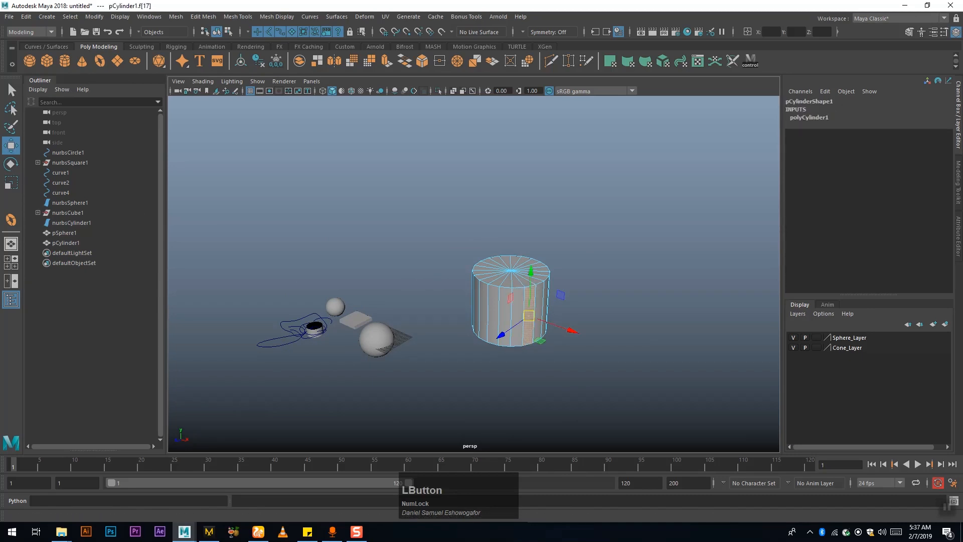
pyautogui.click(11, 165)
pyautogui.moveTo(558, 306)
pyautogui.mouseDown()
pyautogui.moveTo(562, 328)
pyautogui.moveTo(470, 288)
pyautogui.moveTo(498, 276)
pyautogui.moveTo(480, 255)
pyautogui.moveTo(429, 264)
pyautogui.mouseUp()
# - Select another side face of the cylinder and stretch it along X by about 3.39
pyautogui.click(498, 277)
pyautogui.click(13, 184)
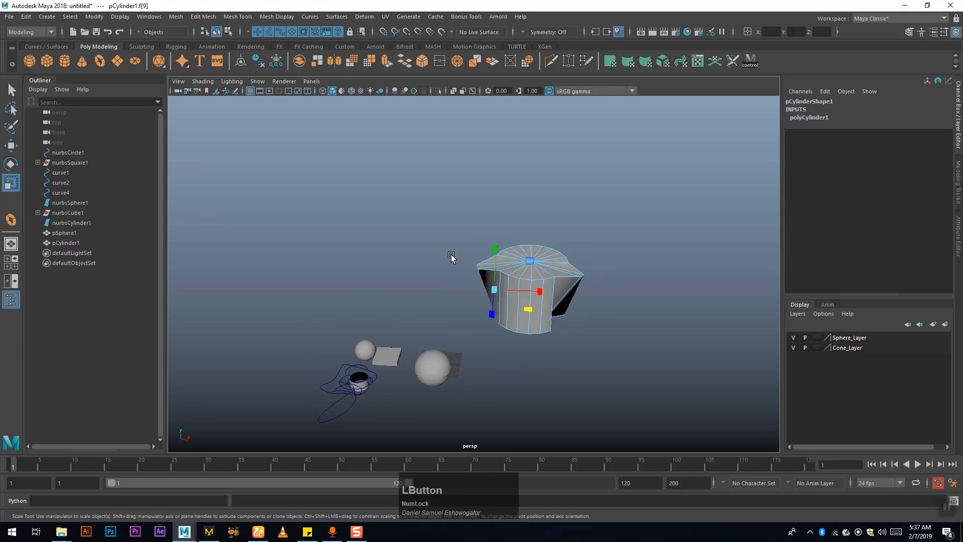
pyautogui.moveTo(488, 251); pyautogui.dragTo(300, 275)
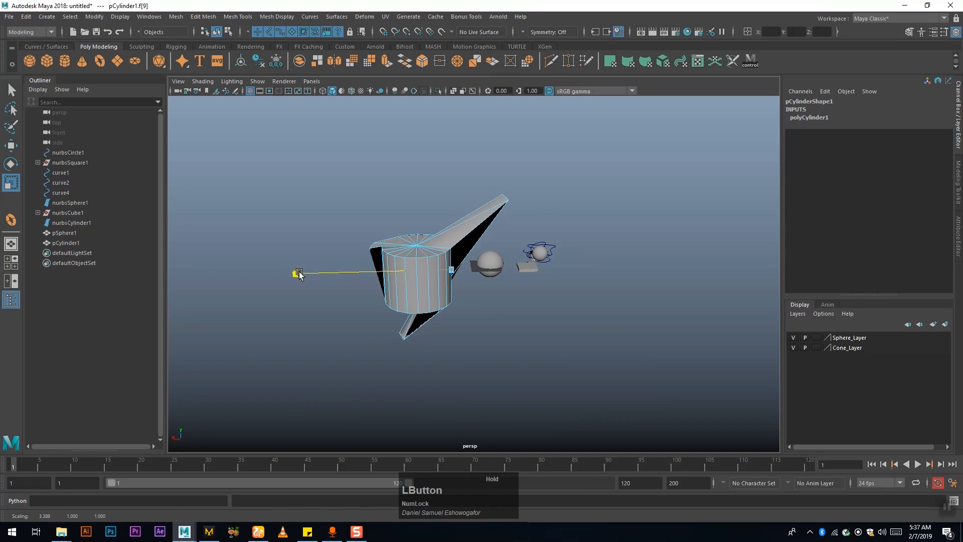
# - Return the deformed cylinder to object mode and scale it to about 8.22 in X and 2.49 in Y and Z
pyautogui.keyDown('alt'); pyautogui.moveTo(457, 294); pyautogui.dragTo(463, 257); pyautogui.keyUp('alt')
pyautogui.rightClick(467, 255)
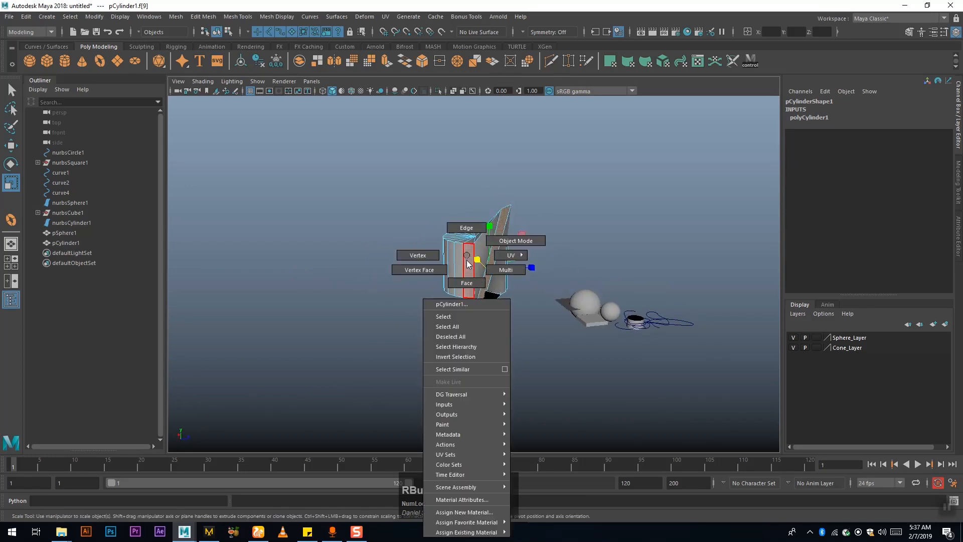
pyautogui.moveTo(503, 243); pyautogui.dragTo(504, 241, button='right')
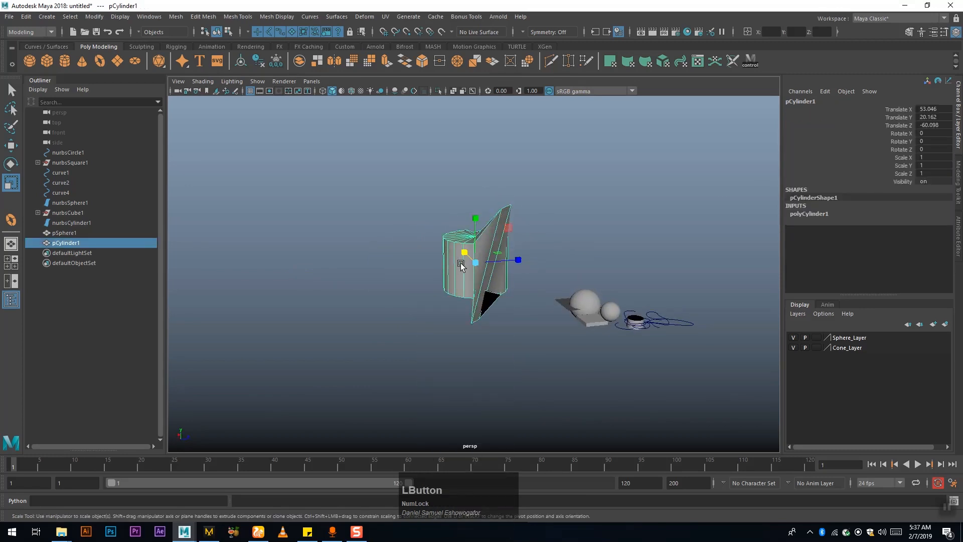
pyautogui.moveTo(475, 261); pyautogui.dragTo(616, 291)
pyautogui.keyDown('alt'); pyautogui.moveTo(406, 291); pyautogui.dragTo(293, 237); pyautogui.keyUp('alt')
pyautogui.keyDown('alt'); pyautogui.moveTo(516, 287); pyautogui.dragTo(454, 311); pyautogui.keyUp('alt')
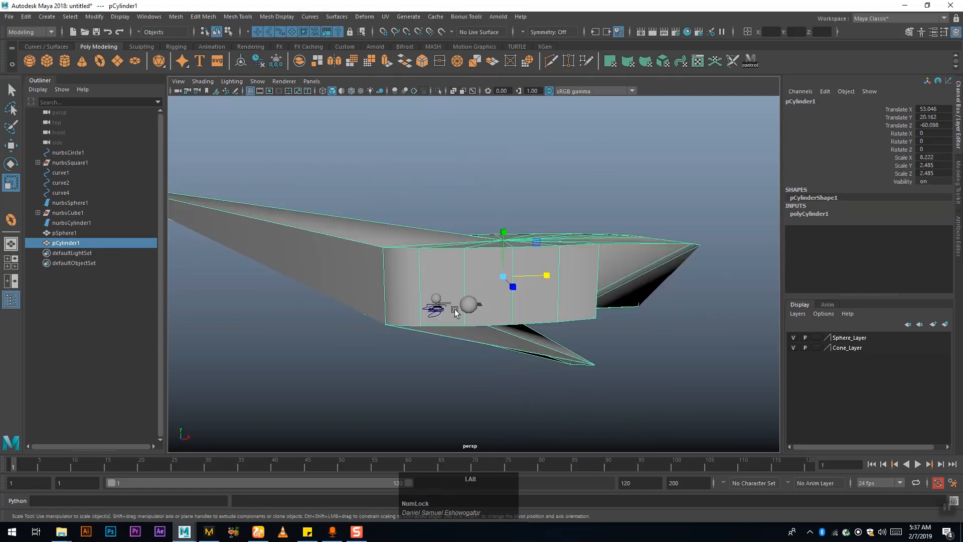
# - Scale the deformed cylinder down to about 0.955 in X and 0.289 in Y and Z
pyautogui.moveTo(497, 279); pyautogui.dragTo(186, 315)
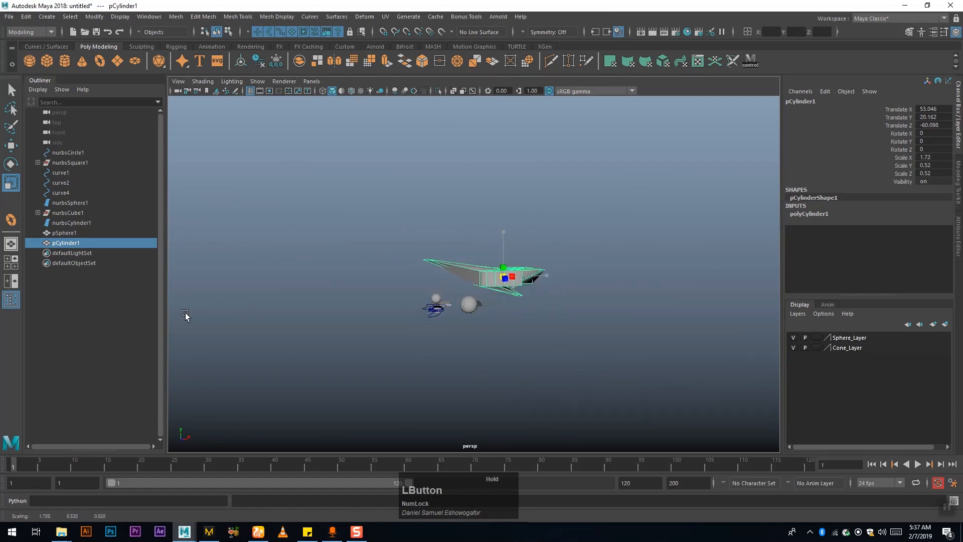
pyautogui.moveTo(540, 354); pyautogui.dragTo(537, 398)
pyautogui.press('w')
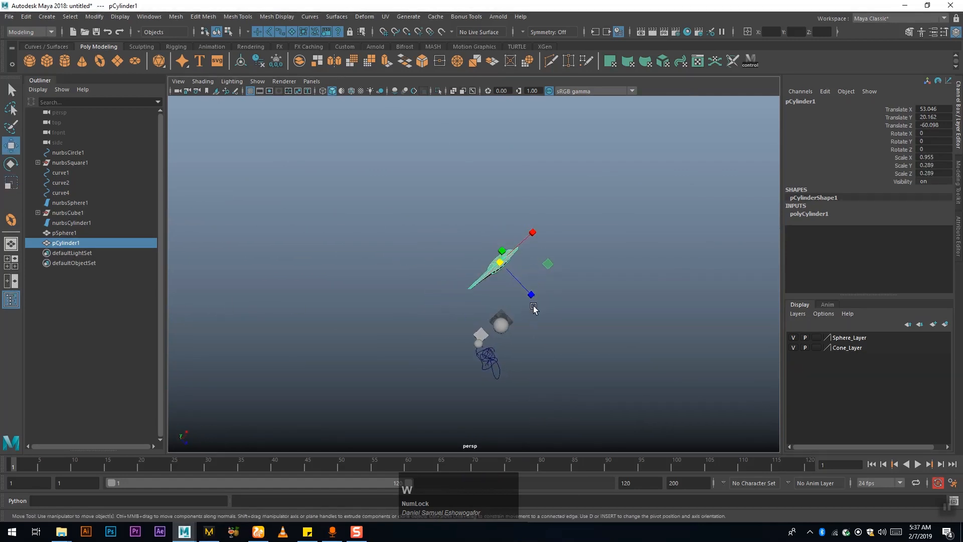
# - Move the shrunken cylinder across the ground plane closer to the other objects and deselect it
pyautogui.moveTo(555, 263); pyautogui.dragTo(542, 304)
pyautogui.keyDown('alt'); pyautogui.moveTo(527, 340); pyautogui.dragTo(421, 286); pyautogui.keyUp('alt')
pyautogui.keyDown('alt'); pyautogui.moveTo(422, 285); pyautogui.dragTo(653, 383, button='right'); pyautogui.keyUp('alt')
pyautogui.keyDown('alt'); pyautogui.moveTo(480, 364); pyautogui.dragTo(463, 315, button='middle'); pyautogui.keyUp('alt')
pyautogui.keyDown('alt'); pyautogui.moveTo(463, 315); pyautogui.dragTo(521, 311); pyautogui.keyUp('alt')
pyautogui.click(585, 297)
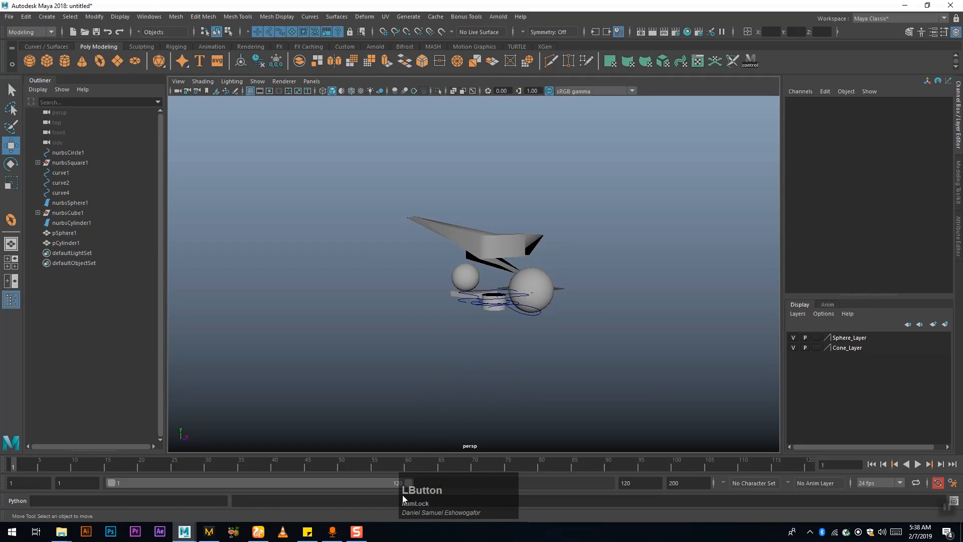
pyautogui.keyDown('alt'); pyautogui.moveTo(435, 375); pyautogui.dragTo(467, 391); pyautogui.keyUp('alt')
pyautogui.keyDown('alt'); pyautogui.moveTo(508, 367); pyautogui.dragTo(540, 335, button='middle'); pyautogui.keyUp('alt')
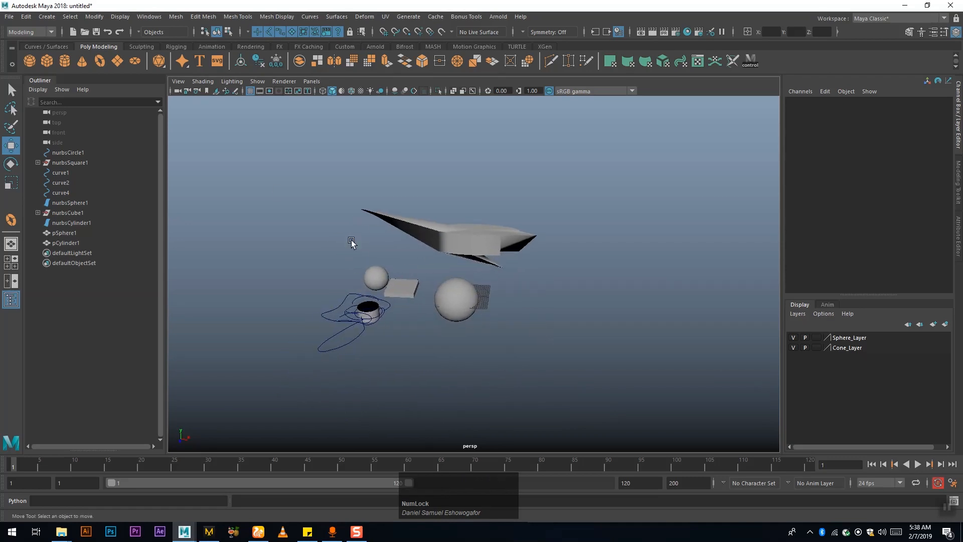
# - Show the sculpting tools and select the polygon sphere pSphere1, framing it for close-up work
pyautogui.click(138, 46)
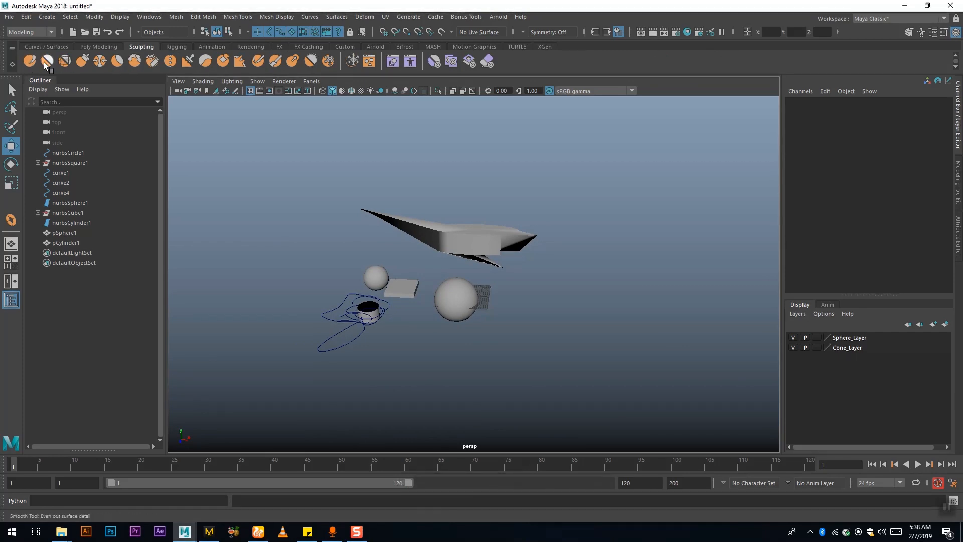
pyautogui.keyDown('alt'); pyautogui.moveTo(446, 237); pyautogui.dragTo(563, 377, button='right'); pyautogui.keyUp('alt')
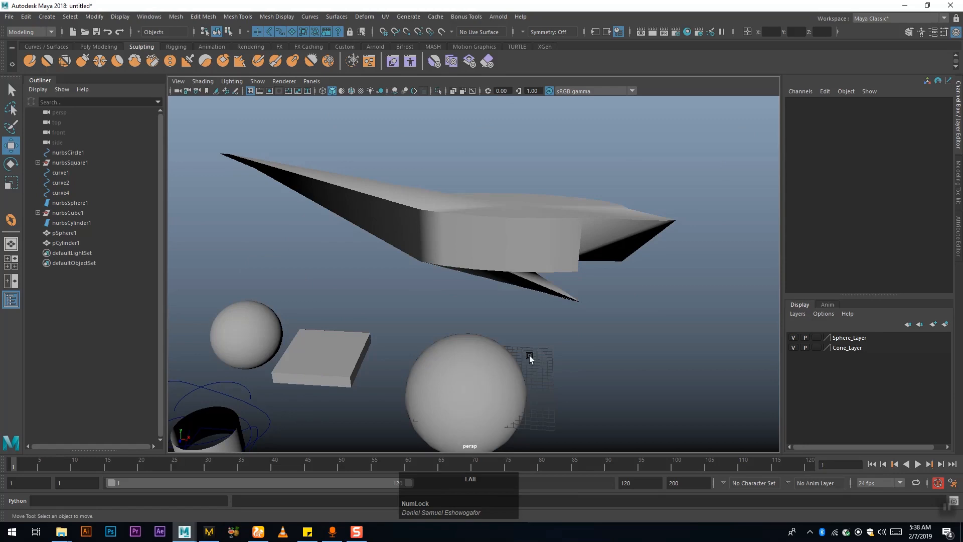
pyautogui.click(481, 360)
pyautogui.keyDown('alt'); pyautogui.moveTo(502, 373); pyautogui.dragTo(462, 327, button='middle'); pyautogui.keyUp('alt')
pyautogui.keyDown('alt'); pyautogui.moveTo(360, 320); pyautogui.dragTo(531, 348, button='right'); pyautogui.keyUp('alt')
pyautogui.keyDown('alt'); pyautogui.moveTo(531, 348); pyautogui.dragTo(623, 230, button='middle'); pyautogui.keyUp('alt')
pyautogui.keyDown('alt'); pyautogui.moveTo(623, 230); pyautogui.dragTo(572, 249, button='right'); pyautogui.keyUp('alt')
pyautogui.keyDown('alt'); pyautogui.moveTo(572, 249); pyautogui.dragTo(535, 268, button='middle'); pyautogui.keyUp('alt')
pyautogui.keyDown('alt'); pyautogui.moveTo(535, 271); pyautogui.dragTo(524, 266, button='right'); pyautogui.keyUp('alt')
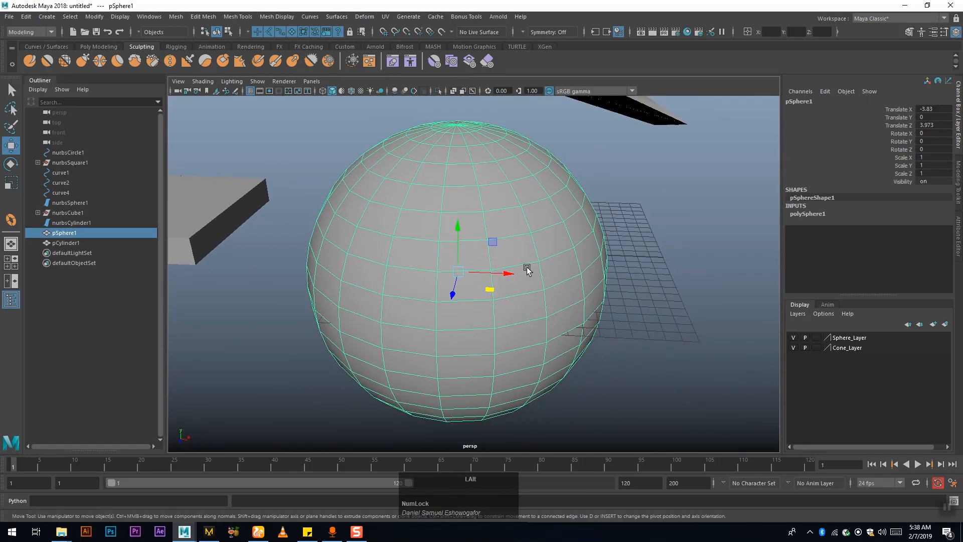
pyautogui.click(78, 60)
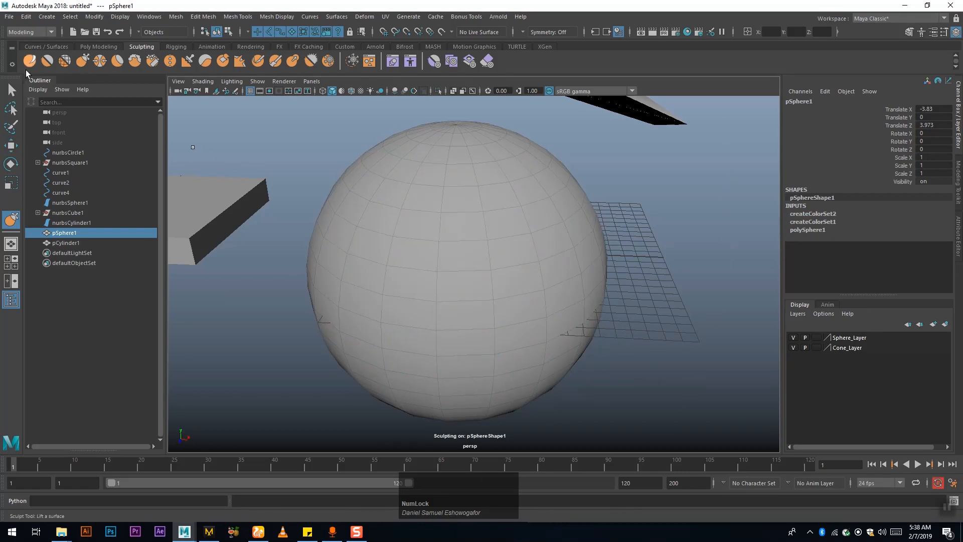
pyautogui.click(12, 90)
pyautogui.keyDown('alt'); pyautogui.moveTo(437, 227); pyautogui.dragTo(440, 176, button='middle'); pyautogui.keyUp('alt')
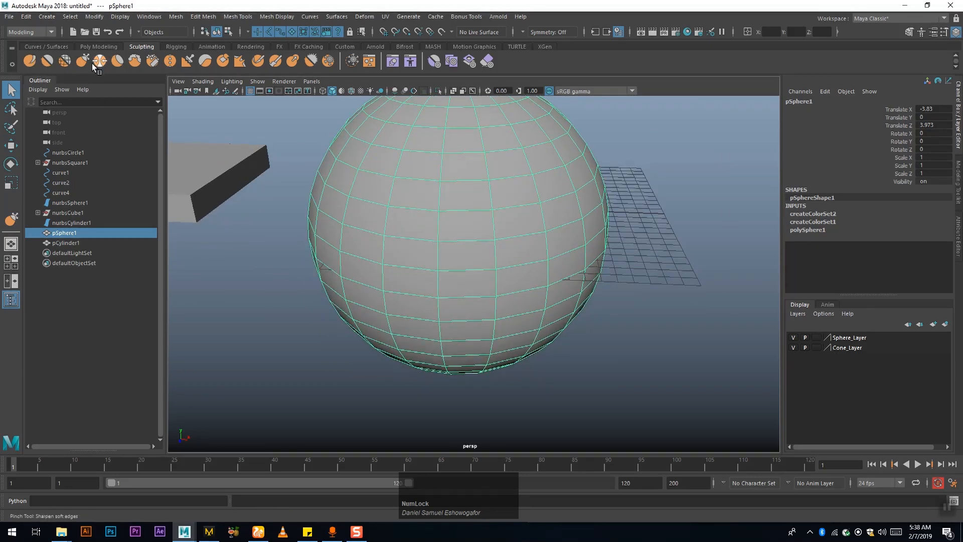
pyautogui.keyDown('alt'); pyautogui.moveTo(503, 223); pyautogui.dragTo(471, 260, button='middle'); pyautogui.keyUp('alt')
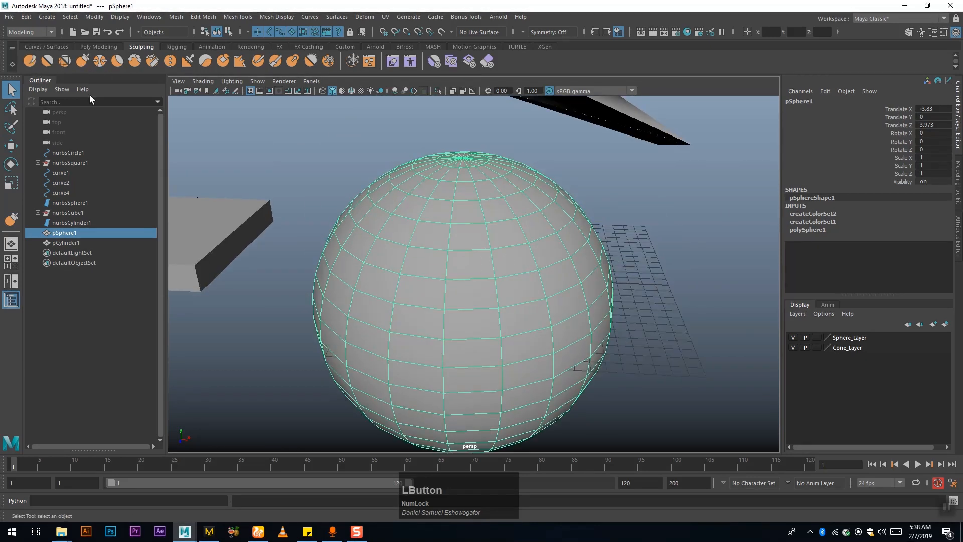
# - Activate the Grab sculpting tool on the polygon sphere and shrink its brush to about half the sphere's width
pyautogui.click(78, 61)
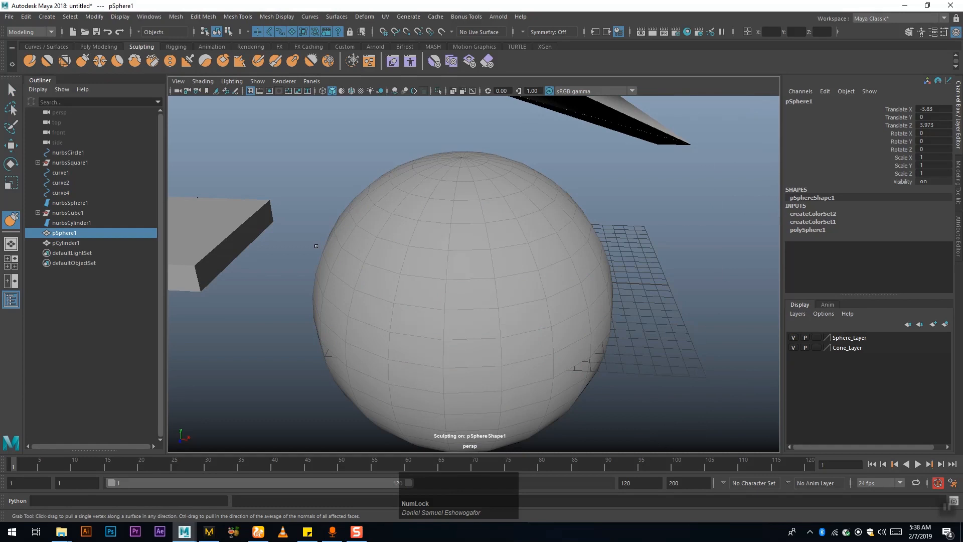
pyautogui.keyDown('alt'); pyautogui.moveTo(418, 272); pyautogui.dragTo(400, 230, button='middle'); pyautogui.keyUp('alt')
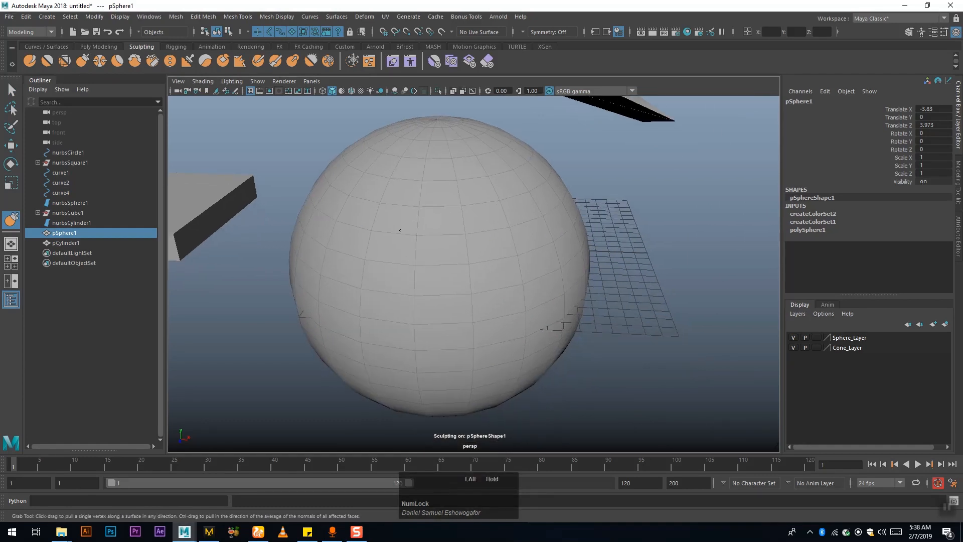
pyautogui.keyDown('alt'); pyautogui.moveTo(423, 245); pyautogui.dragTo(346, 236, button='right'); pyautogui.keyUp('alt')
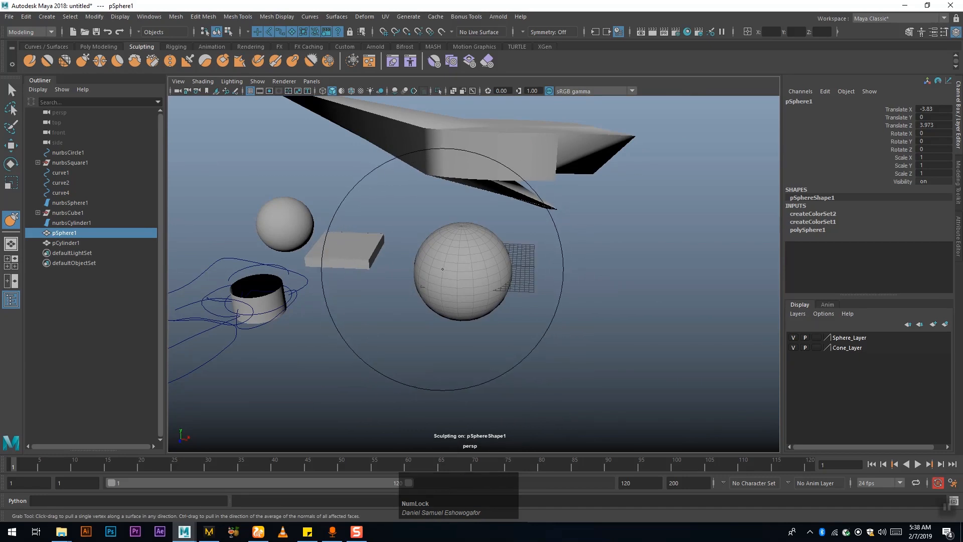
pyautogui.press('b')
pyautogui.moveTo(463, 275); pyautogui.dragTo(426, 275)
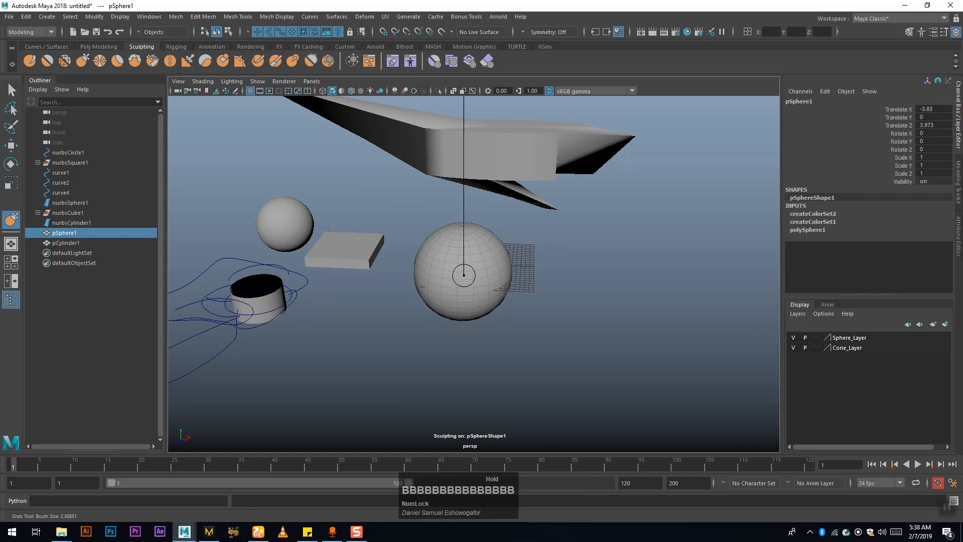
pyautogui.moveTo(427, 275)
pyautogui.mouseDown()
pyautogui.moveTo(447, 274)
pyautogui.moveTo(430, 274)
pyautogui.mouseUp()
pyautogui.moveTo(430, 275)
pyautogui.mouseDown()
pyautogui.moveTo(439, 275)
pyautogui.moveTo(390, 286)
pyautogui.mouseUp()
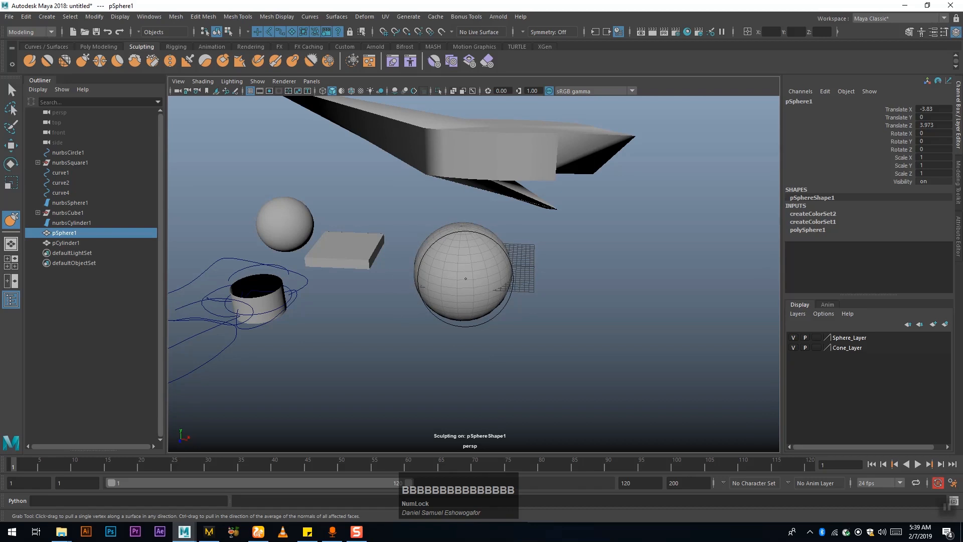
pyautogui.moveTo(465, 278); pyautogui.dragTo(436, 279)
pyautogui.press('f')
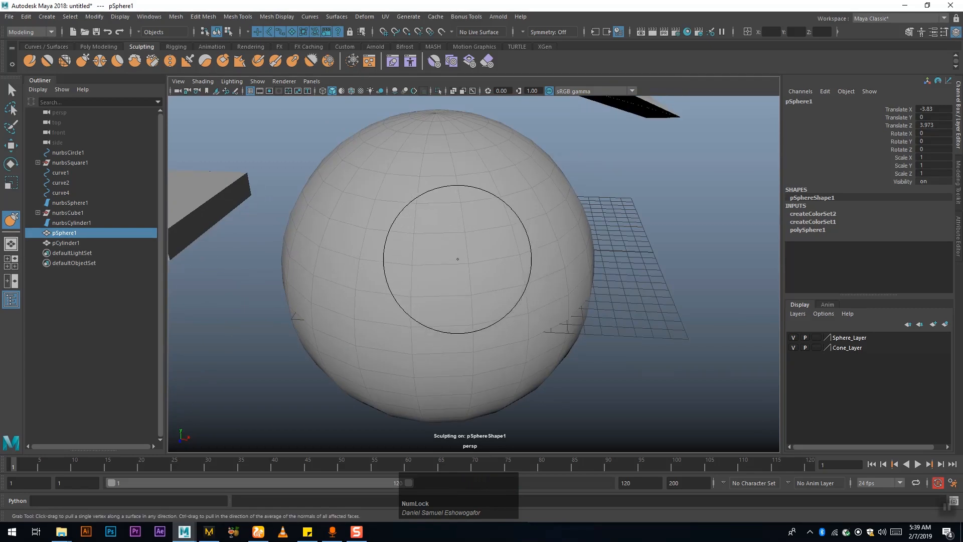
# - Pull two pointed spikes out of the side of the polygon sphere with the Grab tool
pyautogui.moveTo(471, 268)
pyautogui.keyDown('alt'); pyautogui.mouseDown()
pyautogui.moveTo(507, 281)
pyautogui.moveTo(509, 291)
pyautogui.moveTo(492, 295)
pyautogui.mouseUp(); pyautogui.keyUp('alt')
pyautogui.moveTo(548, 279)
pyautogui.mouseDown()
pyautogui.moveTo(577, 297)
pyautogui.moveTo(611, 295)
pyautogui.moveTo(540, 250)
pyautogui.moveTo(519, 300)
pyautogui.moveTo(371, 307)
pyautogui.moveTo(495, 282)
pyautogui.moveTo(495, 301)
pyautogui.moveTo(456, 277)
pyautogui.moveTo(397, 290)
pyautogui.moveTo(536, 250)
pyautogui.moveTo(529, 311)
pyautogui.mouseUp()
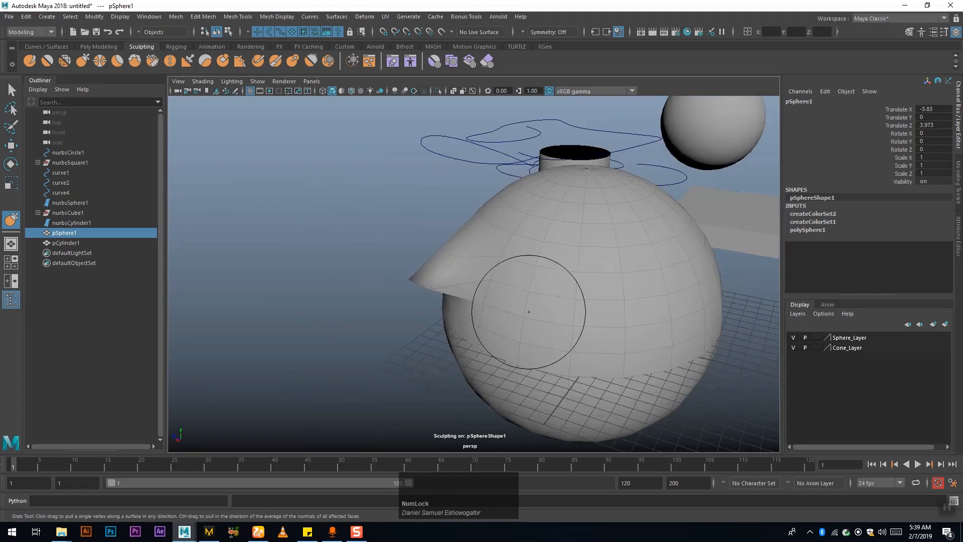
pyautogui.moveTo(545, 223); pyautogui.dragTo(459, 125)
pyautogui.keyDown('alt'); pyautogui.moveTo(546, 268); pyautogui.dragTo(610, 259); pyautogui.keyUp('alt')
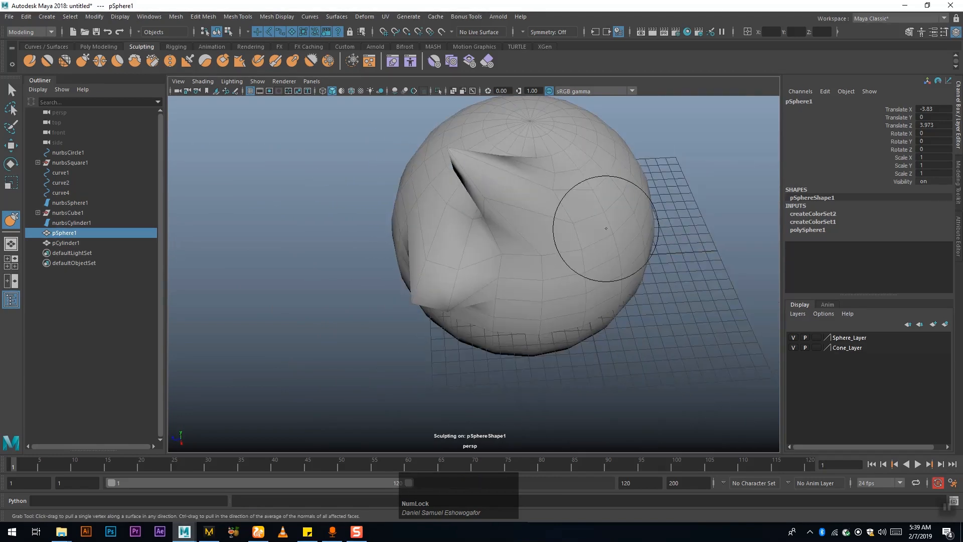
# - Enlarge the Grab brush to about 7.17 and pull a broad protrusion out of another side of the sphere
pyautogui.moveTo(563, 301)
pyautogui.keyDown('alt'); pyautogui.mouseDown()
pyautogui.moveTo(678, 237)
pyautogui.moveTo(493, 337)
pyautogui.mouseUp(); pyautogui.keyUp('alt')
pyautogui.keyDown('alt'); pyautogui.moveTo(490, 378); pyautogui.dragTo(511, 236, button='middle'); pyautogui.keyUp('alt')
pyautogui.moveTo(354, 301)
pyautogui.keyDown('alt'); pyautogui.mouseDown()
pyautogui.moveTo(356, 331)
pyautogui.moveTo(397, 309)
pyautogui.moveTo(446, 308)
pyautogui.mouseUp(); pyautogui.keyUp('alt')
pyautogui.press('b')
pyautogui.keyDown('alt'); pyautogui.moveTo(446, 307); pyautogui.dragTo(387, 297, button='right'); pyautogui.keyUp('alt')
pyautogui.moveTo(466, 296); pyautogui.dragTo(555, 343)
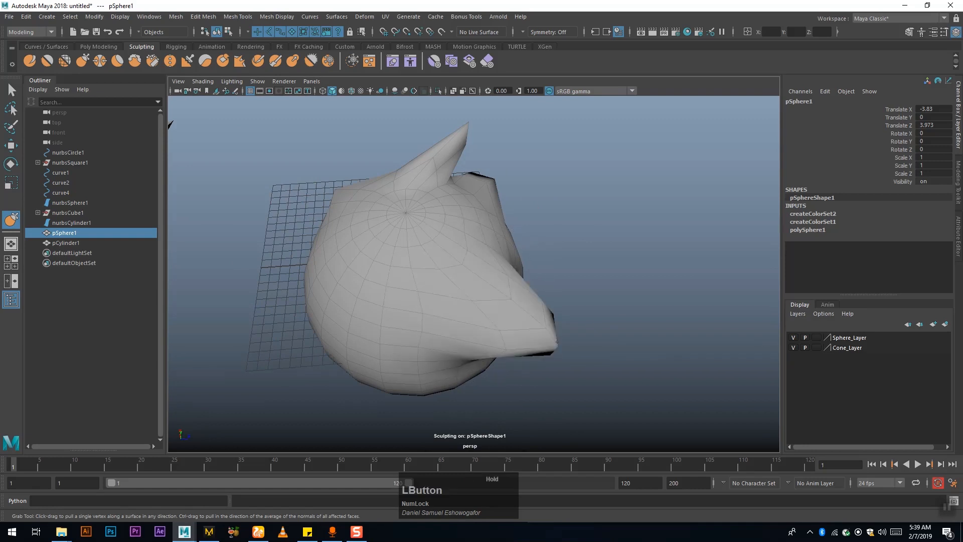
pyautogui.keyDown('alt'); pyautogui.moveTo(398, 331); pyautogui.dragTo(442, 350); pyautogui.keyUp('alt')
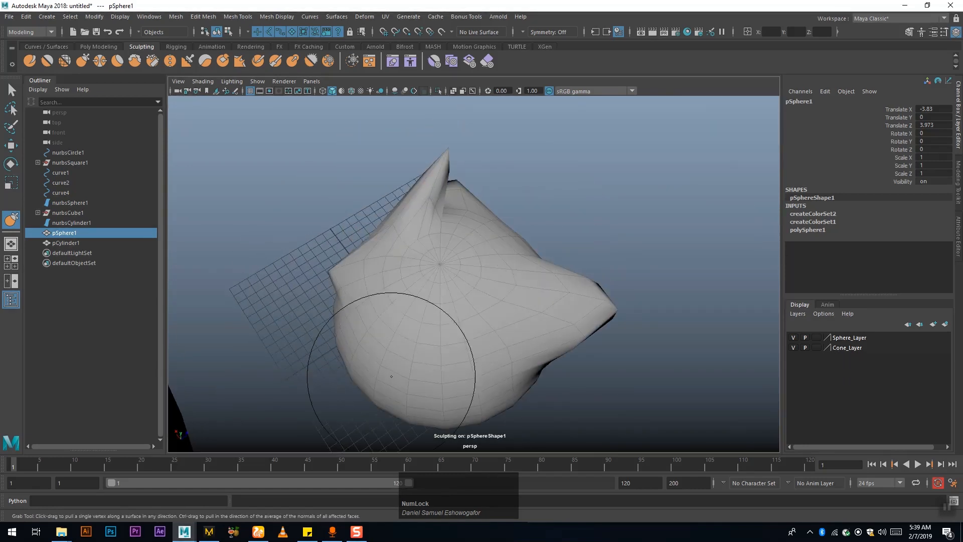
pyautogui.moveTo(296, 431)
pyautogui.keyDown('alt'); pyautogui.mouseDown()
pyautogui.moveTo(376, 346)
pyautogui.moveTo(366, 370)
pyautogui.moveTo(397, 369)
pyautogui.moveTo(300, 315)
pyautogui.mouseUp(); pyautogui.keyUp('alt')
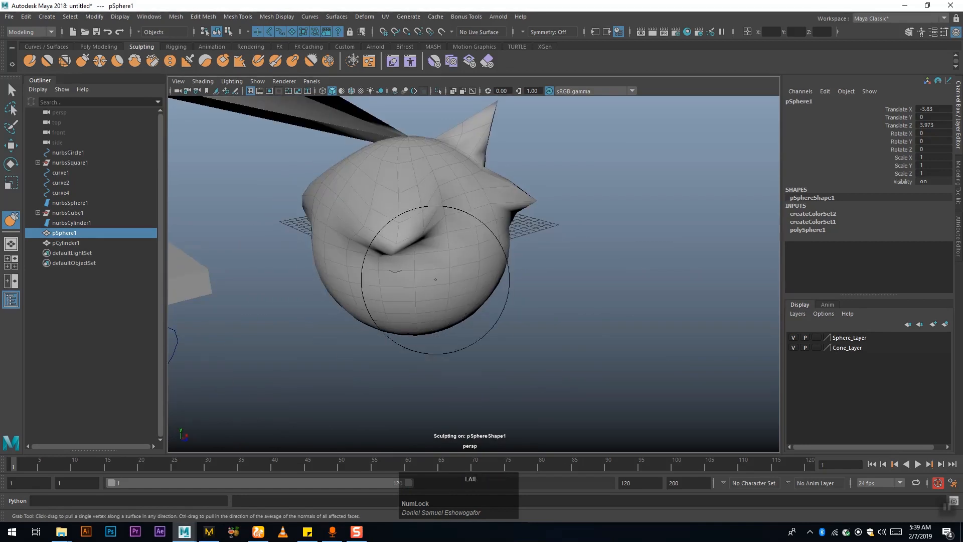
# - Switch to the Relax tool and brush over the deformed sphere at full strength
pyautogui.click(64, 61)
pyautogui.moveTo(329, 183)
pyautogui.keyDown('alt'); pyautogui.mouseDown()
pyautogui.moveTo(445, 301)
pyautogui.moveTo(451, 273)
pyautogui.moveTo(452, 301)
pyautogui.moveTo(393, 301)
pyautogui.moveTo(495, 236)
pyautogui.moveTo(548, 172)
pyautogui.moveTo(549, 279)
pyautogui.moveTo(472, 273)
pyautogui.moveTo(492, 318)
pyautogui.moveTo(473, 275)
pyautogui.moveTo(492, 306)
pyautogui.moveTo(518, 312)
pyautogui.mouseUp(); pyautogui.keyUp('alt')
pyautogui.moveTo(501, 349)
pyautogui.mouseDown()
pyautogui.moveTo(516, 260)
pyautogui.moveTo(547, 269)
pyautogui.moveTo(541, 287)
pyautogui.mouseUp()
pyautogui.moveTo(469, 282)
pyautogui.keyDown('alt'); pyautogui.mouseDown()
pyautogui.moveTo(432, 273)
pyautogui.moveTo(505, 245)
pyautogui.moveTo(419, 271)
pyautogui.moveTo(470, 276)
pyautogui.moveTo(670, 376)
pyautogui.moveTo(656, 368)
pyautogui.mouseUp(); pyautogui.keyUp('alt')
pyautogui.moveTo(502, 322)
pyautogui.keyDown('alt'); pyautogui.mouseDown()
pyautogui.moveTo(537, 317)
pyautogui.moveTo(557, 342)
pyautogui.moveTo(575, 268)
pyautogui.moveTo(616, 261)
pyautogui.mouseUp(); pyautogui.keyUp('alt')
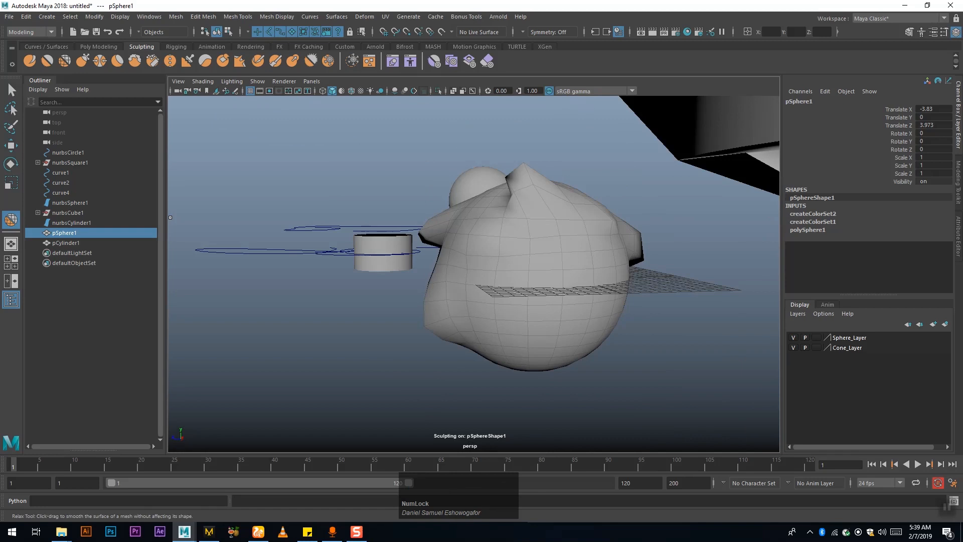
# - Lower the Relax tool's strength to about 7.49 in its settings and relax the peak near the top of the sphere
pyautogui.doubleClick(12, 221)
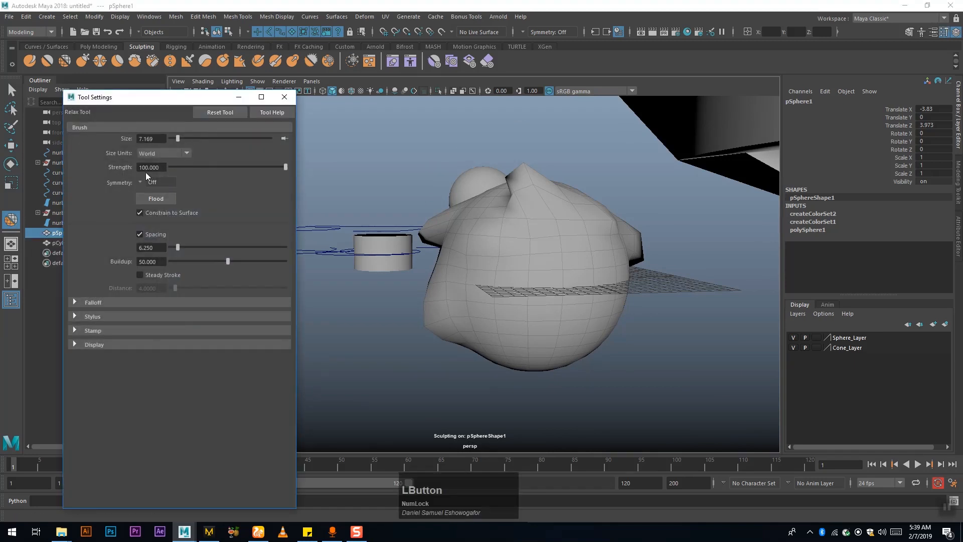
pyautogui.moveTo(284, 168); pyautogui.dragTo(178, 174)
pyautogui.moveTo(484, 199)
pyautogui.keyDown('alt'); pyautogui.mouseDown()
pyautogui.moveTo(498, 203)
pyautogui.moveTo(502, 233)
pyautogui.mouseUp(); pyautogui.keyUp('alt')
pyautogui.moveTo(532, 234); pyautogui.dragTo(514, 253)
pyautogui.scroll(4, 546, 281)
# - Relax more of the sculpted sphere's surface at the low strength and check its protrusions from several sides
pyautogui.moveTo(546, 281)
pyautogui.keyDown('alt'); pyautogui.mouseDown()
pyautogui.moveTo(610, 209)
pyautogui.moveTo(494, 311)
pyautogui.mouseUp(); pyautogui.keyUp('alt')
pyautogui.moveTo(507, 241)
pyautogui.mouseDown()
pyautogui.moveTo(492, 249)
pyautogui.moveTo(521, 377)
pyautogui.moveTo(509, 305)
pyautogui.moveTo(510, 318)
pyautogui.mouseUp()
pyautogui.moveTo(638, 326)
pyautogui.keyDown('alt'); pyautogui.mouseDown()
pyautogui.moveTo(536, 334)
pyautogui.moveTo(576, 359)
pyautogui.mouseUp(); pyautogui.keyUp('alt')
pyautogui.keyDown('alt'); pyautogui.moveTo(552, 350); pyautogui.dragTo(633, 386, button='right'); pyautogui.keyUp('alt')
pyautogui.keyDown('alt'); pyautogui.moveTo(626, 371); pyautogui.dragTo(425, 244); pyautogui.keyUp('alt')
pyautogui.moveTo(447, 304)
pyautogui.keyDown('alt'); pyautogui.mouseDown()
pyautogui.moveTo(468, 319)
pyautogui.moveTo(507, 316)
pyautogui.mouseUp(); pyautogui.keyUp('alt')
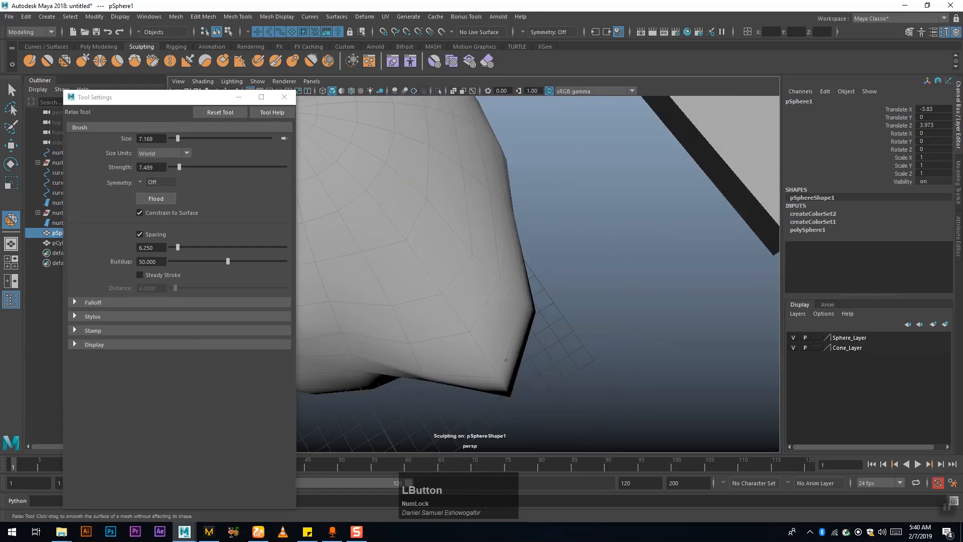
pyautogui.moveTo(441, 275)
pyautogui.keyDown('alt'); pyautogui.mouseDown(button='right')
pyautogui.moveTo(512, 273)
pyautogui.moveTo(435, 284)
pyautogui.mouseUp(button='right'); pyautogui.keyUp('alt')
pyautogui.keyDown('alt'); pyautogui.moveTo(432, 286); pyautogui.dragTo(453, 255); pyautogui.keyUp('alt')
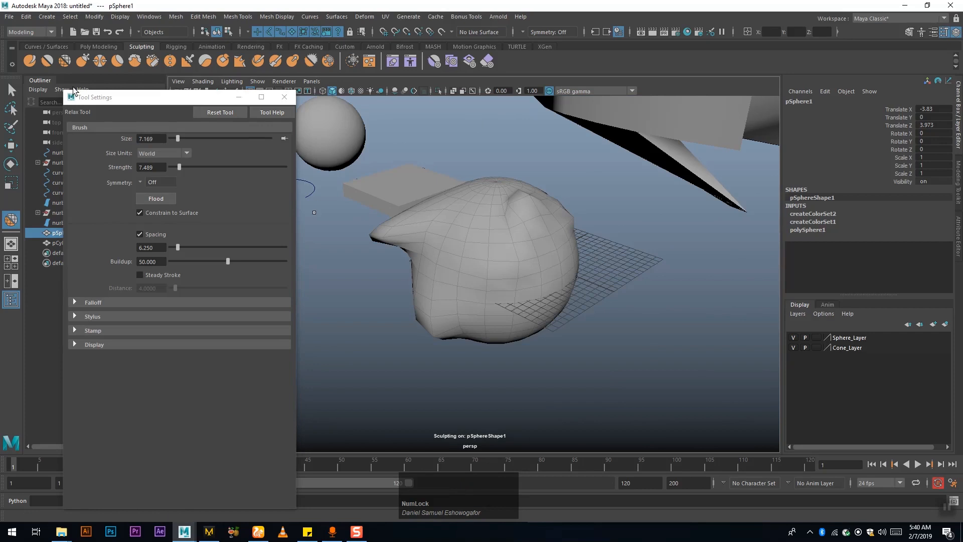
# - Raise new bulges on the sphere with the Sculpt tool at strength 15 and size 7.169
pyautogui.click(28, 61)
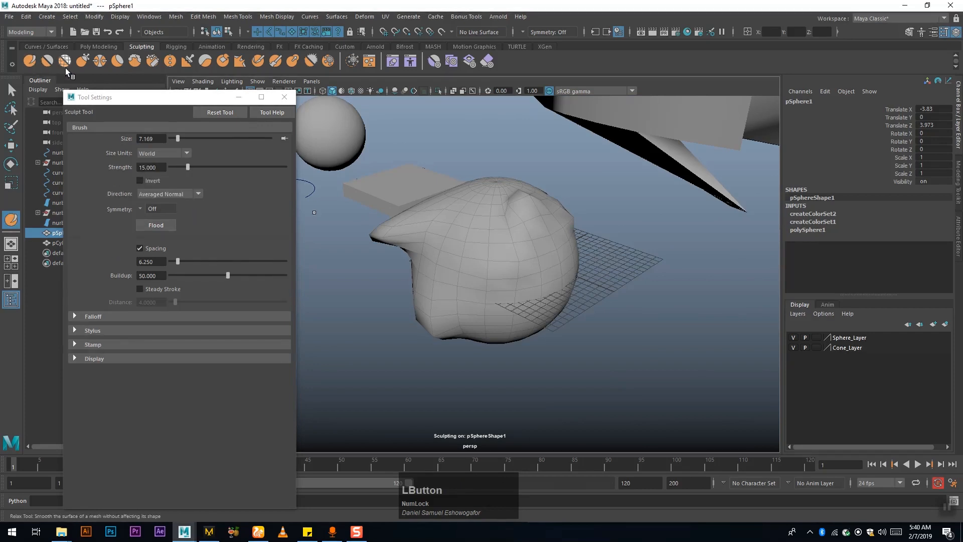
pyautogui.keyDown('alt'); pyautogui.moveTo(445, 268); pyautogui.dragTo(521, 351); pyautogui.keyUp('alt')
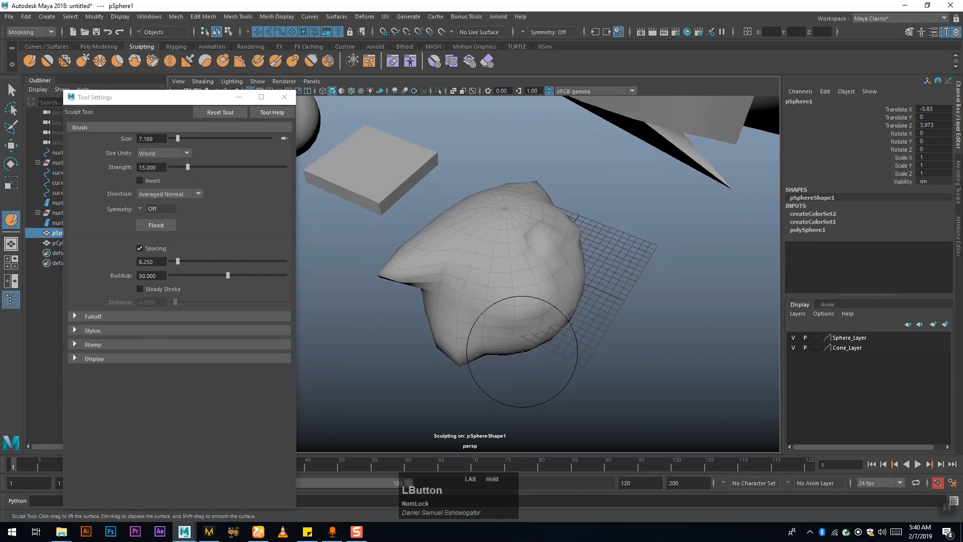
pyautogui.moveTo(522, 302)
pyautogui.mouseDown()
pyautogui.moveTo(522, 343)
pyautogui.moveTo(446, 307)
pyautogui.moveTo(569, 279)
pyautogui.moveTo(505, 275)
pyautogui.mouseUp()
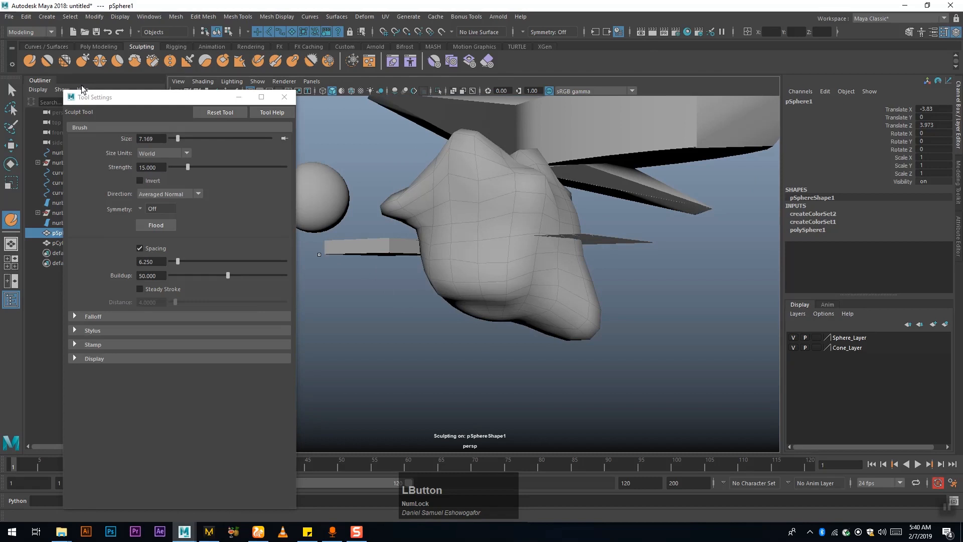
# - Switch to the Smooth tool for the sculpted sphere and reduce its strength to about 8.37
pyautogui.click(47, 60)
pyautogui.moveTo(441, 236)
pyautogui.keyDown('alt'); pyautogui.mouseDown()
pyautogui.moveTo(500, 309)
pyautogui.moveTo(506, 300)
pyautogui.moveTo(549, 318)
pyautogui.moveTo(459, 278)
pyautogui.moveTo(488, 264)
pyautogui.moveTo(511, 308)
pyautogui.moveTo(439, 274)
pyautogui.moveTo(419, 298)
pyautogui.mouseUp(); pyautogui.keyUp('alt')
pyautogui.moveTo(419, 298)
pyautogui.keyDown('alt'); pyautogui.mouseDown()
pyautogui.moveTo(480, 266)
pyautogui.moveTo(387, 295)
pyautogui.mouseUp(); pyautogui.keyUp('alt')
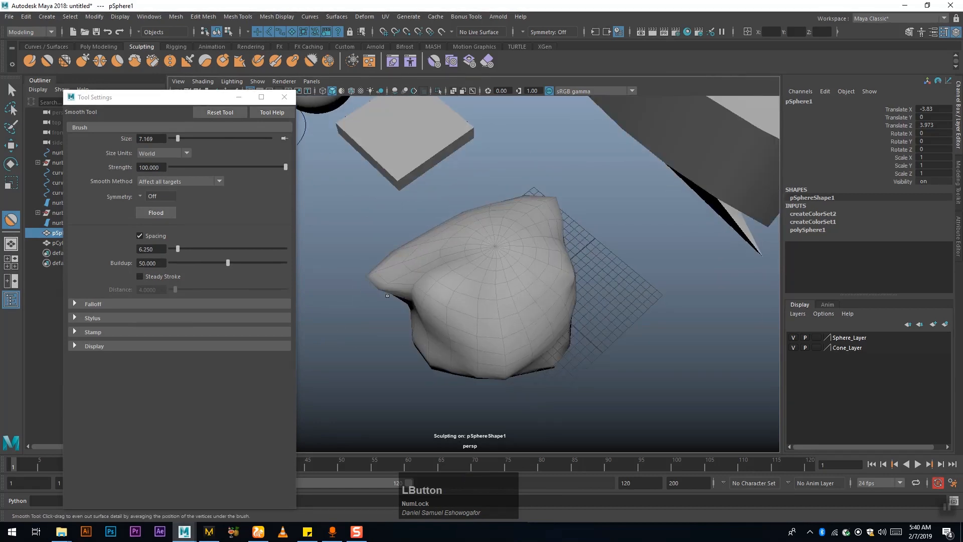
pyautogui.click(286, 167)
pyautogui.moveTo(280, 167); pyautogui.dragTo(182, 137)
pyautogui.keyDown('alt'); pyautogui.moveTo(469, 281); pyautogui.dragTo(471, 285, button='middle'); pyautogui.keyUp('alt')
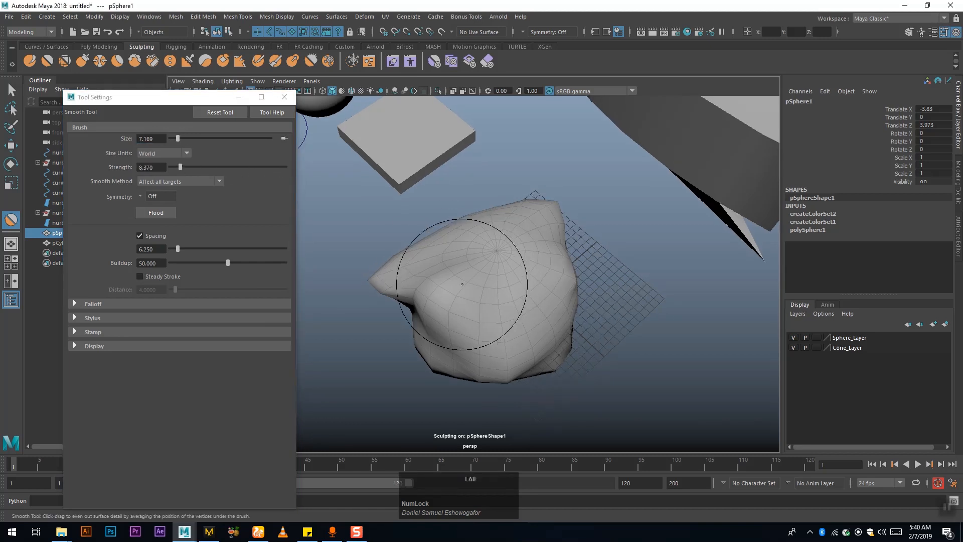
# - Try a Smooth brush size of about 14.72, then set the size to about 1.52 and the strength to about 33
pyautogui.moveTo(178, 139)
pyautogui.mouseDown()
pyautogui.moveTo(227, 139)
pyautogui.moveTo(185, 139)
pyautogui.mouseUp()
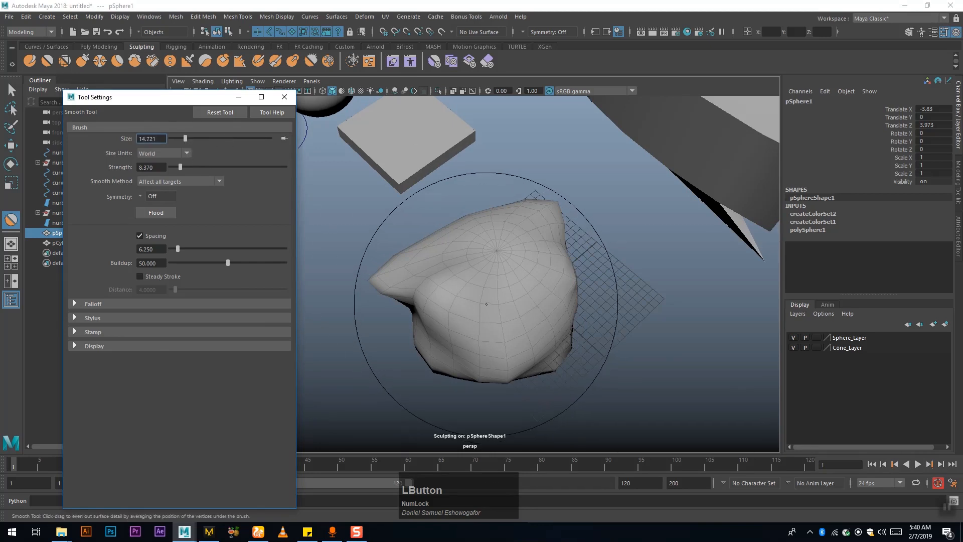
pyautogui.moveTo(185, 139); pyautogui.dragTo(172, 140)
pyautogui.keyDown('alt'); pyautogui.moveTo(506, 302); pyautogui.dragTo(506, 305); pyautogui.keyUp('alt')
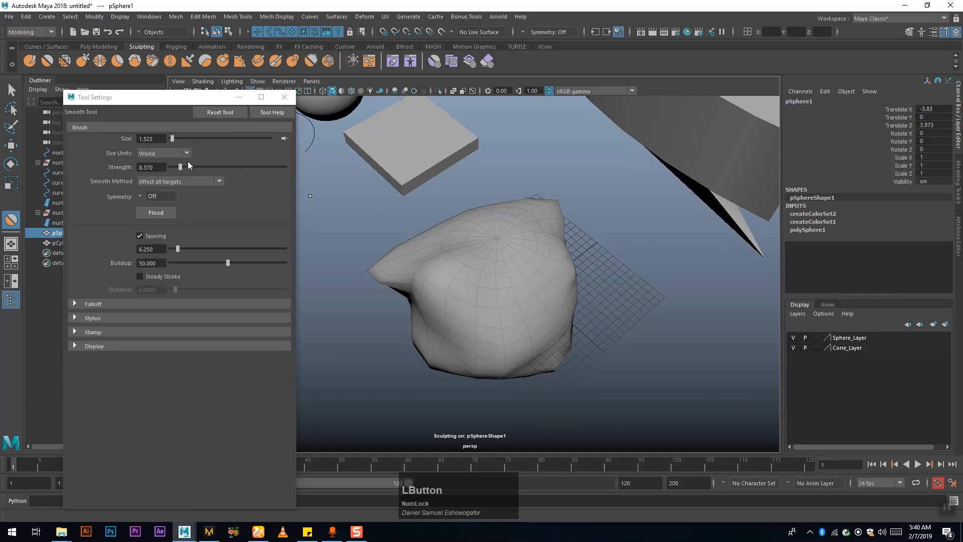
pyautogui.moveTo(181, 167); pyautogui.dragTo(208, 167)
pyautogui.moveTo(372, 278)
pyautogui.keyDown('alt'); pyautogui.mouseDown()
pyautogui.moveTo(441, 286)
pyautogui.moveTo(426, 301)
pyautogui.moveTo(506, 279)
pyautogui.moveTo(511, 206)
pyautogui.mouseUp(); pyautogui.keyUp('alt')
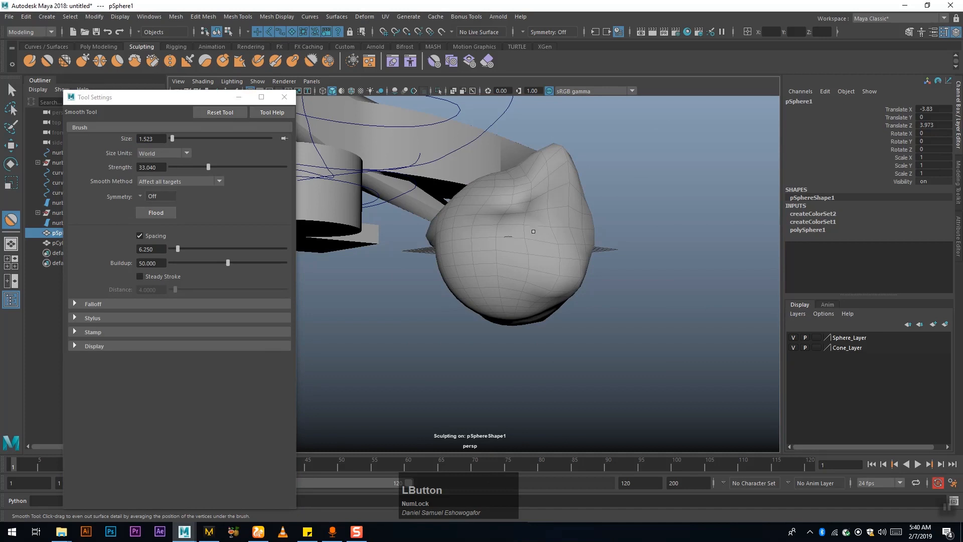
# - Return to the Select tool and move the Tool Settings window clear of the tool shelf
pyautogui.click(10, 91)
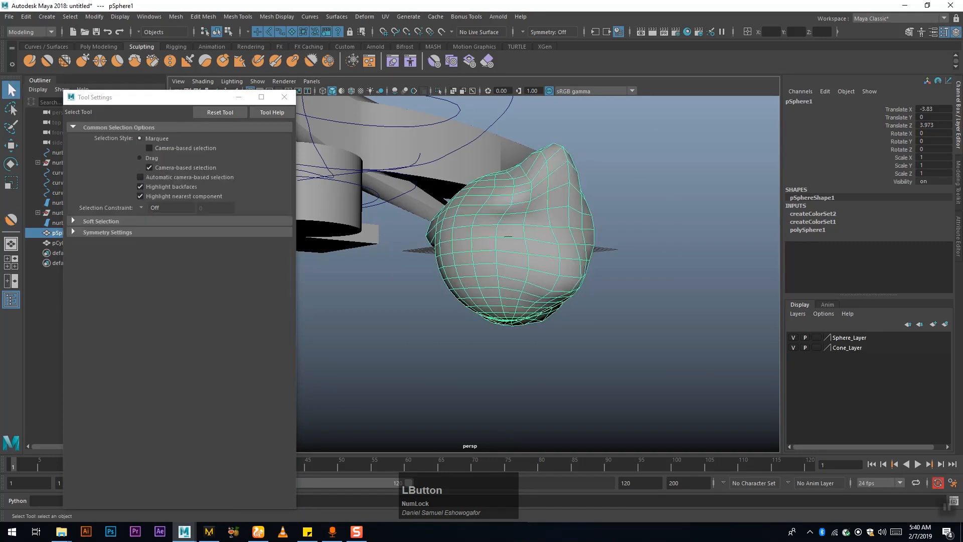
pyautogui.moveTo(102, 104); pyautogui.dragTo(89, 76)
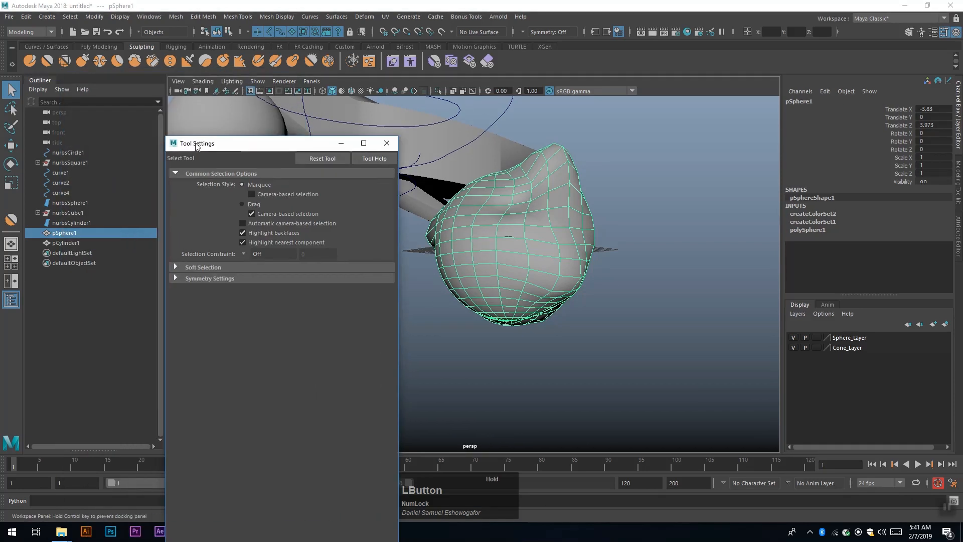
# - Detach the Outliner from its docked position and close it
pyautogui.click(42, 81)
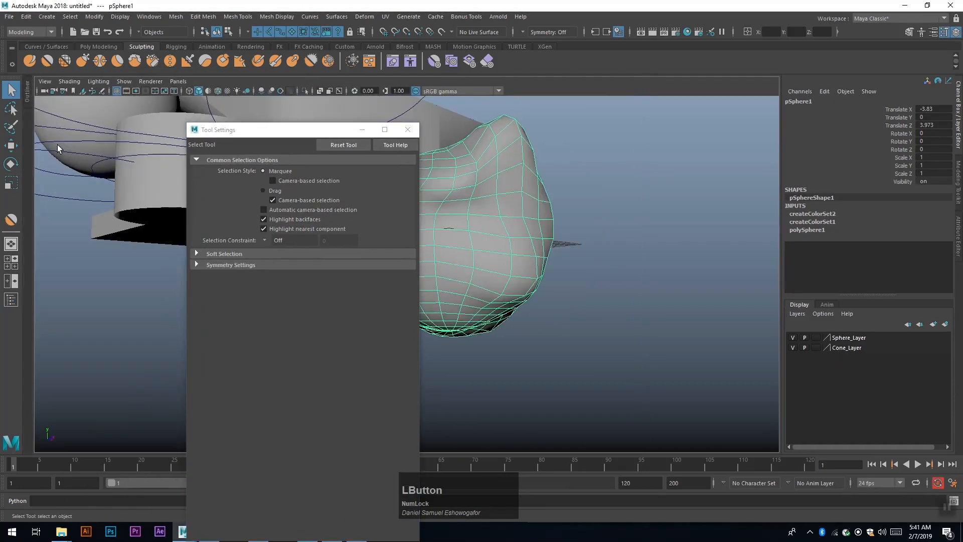
pyautogui.click(24, 96)
pyautogui.click(40, 80)
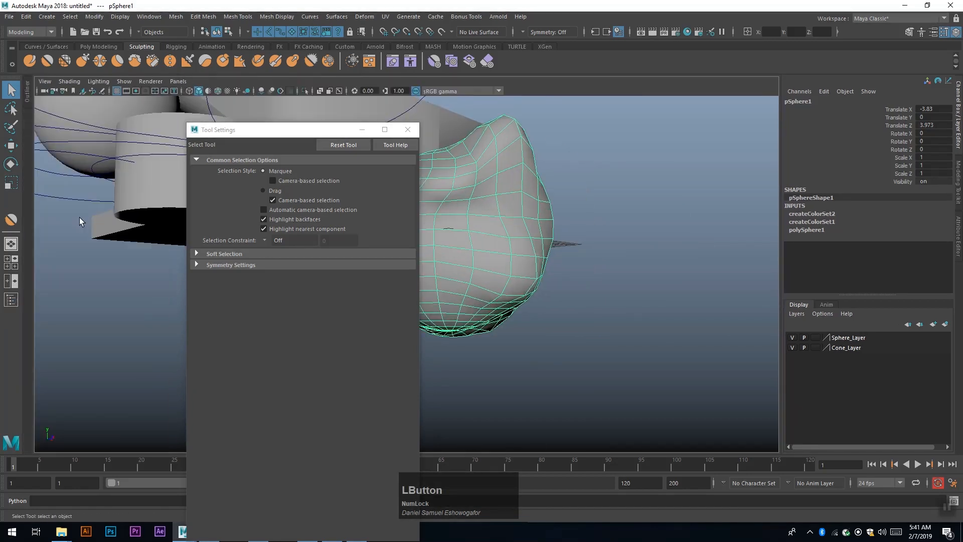
pyautogui.click(28, 103)
pyautogui.moveTo(45, 87); pyautogui.dragTo(103, 128)
pyautogui.click(216, 113)
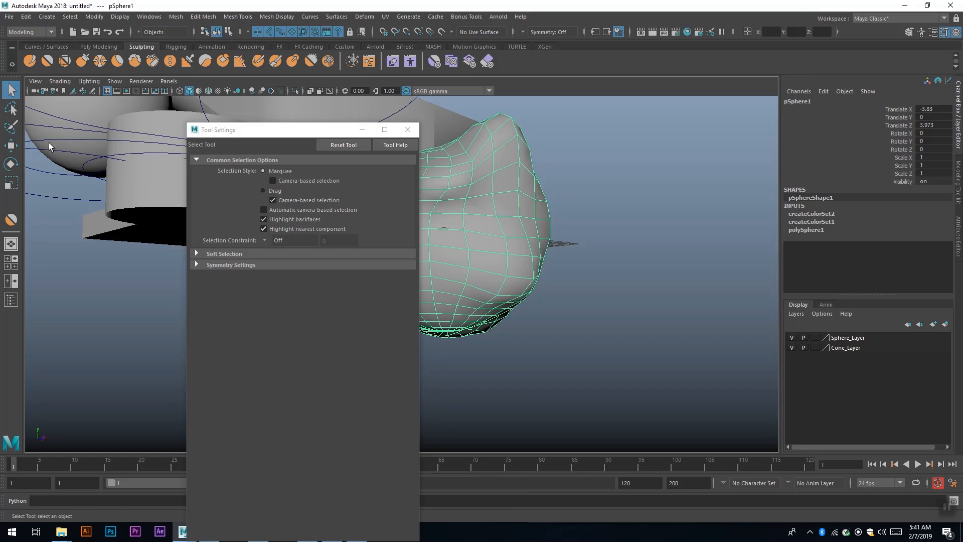
# - Reopen the Outliner and dock it beside the viewport, with the Tool Settings window tabbed next to it
pyautogui.click(148, 16)
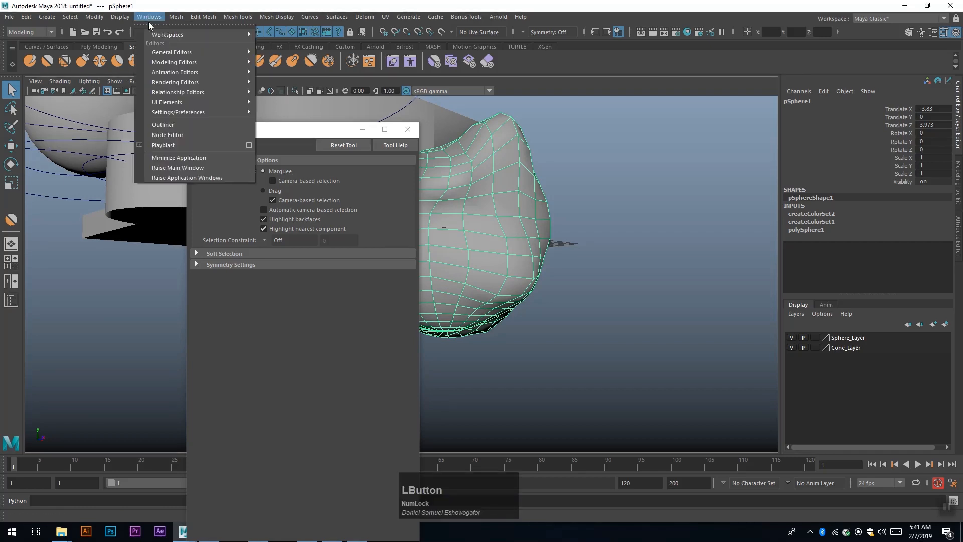
pyautogui.click(167, 126)
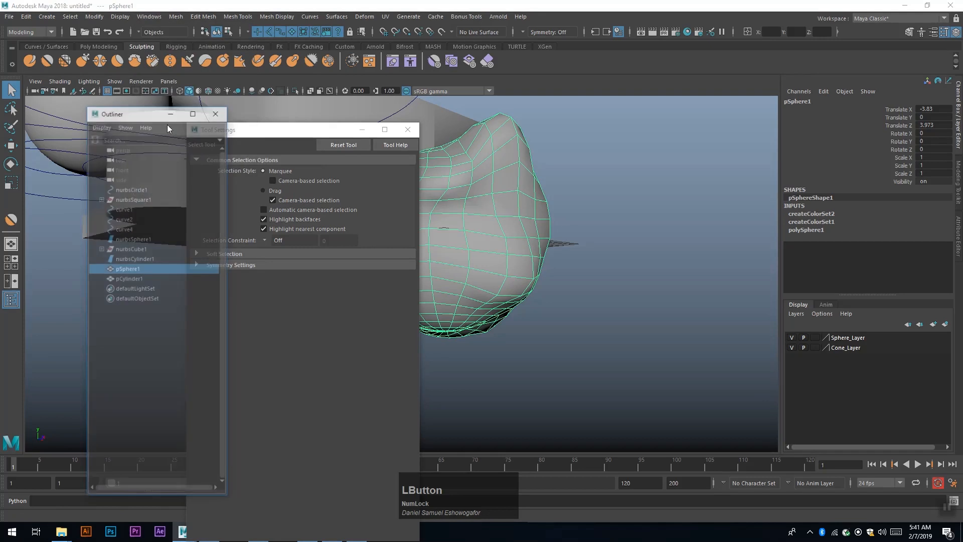
pyautogui.moveTo(121, 118); pyautogui.dragTo(23, 120)
pyautogui.moveTo(217, 133); pyautogui.dragTo(88, 83)
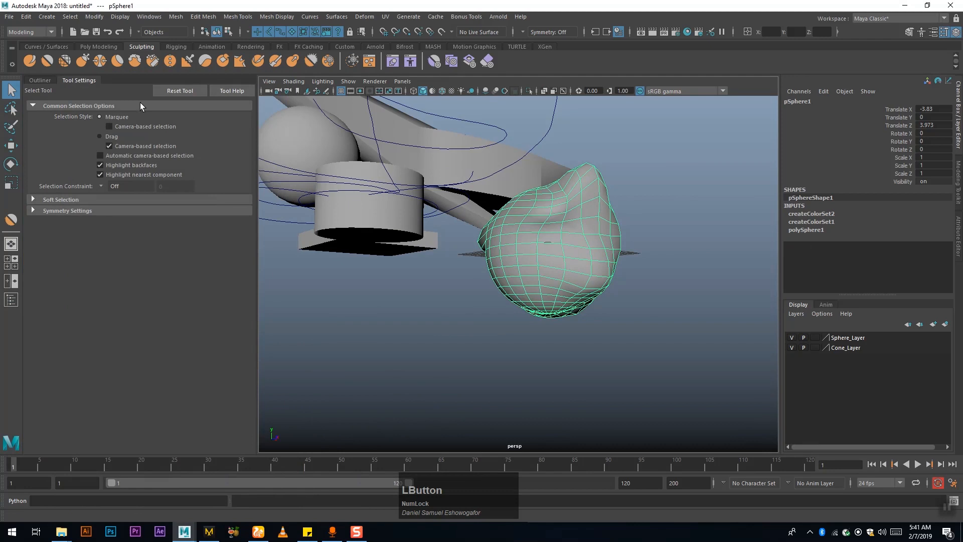
# - Collapse the docked Tool Settings panel and the Channel Box to enlarge the viewport, and toggle the Attribute Editor open and closed
pyautogui.keyDown('alt'); pyautogui.moveTo(381, 225); pyautogui.dragTo(409, 229); pyautogui.keyUp('alt')
pyautogui.keyDown('alt'); pyautogui.moveTo(470, 232); pyautogui.dragTo(488, 284); pyautogui.keyUp('alt')
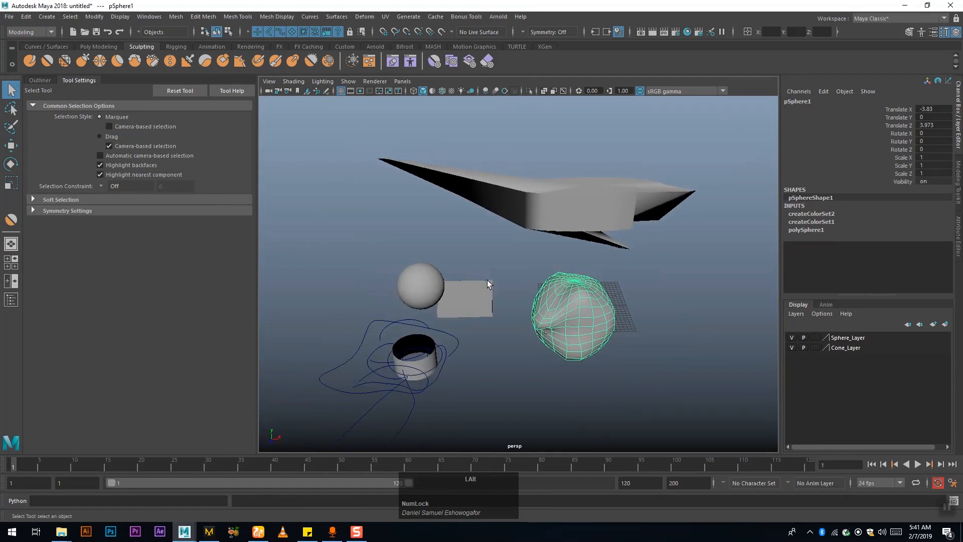
pyautogui.click(80, 81)
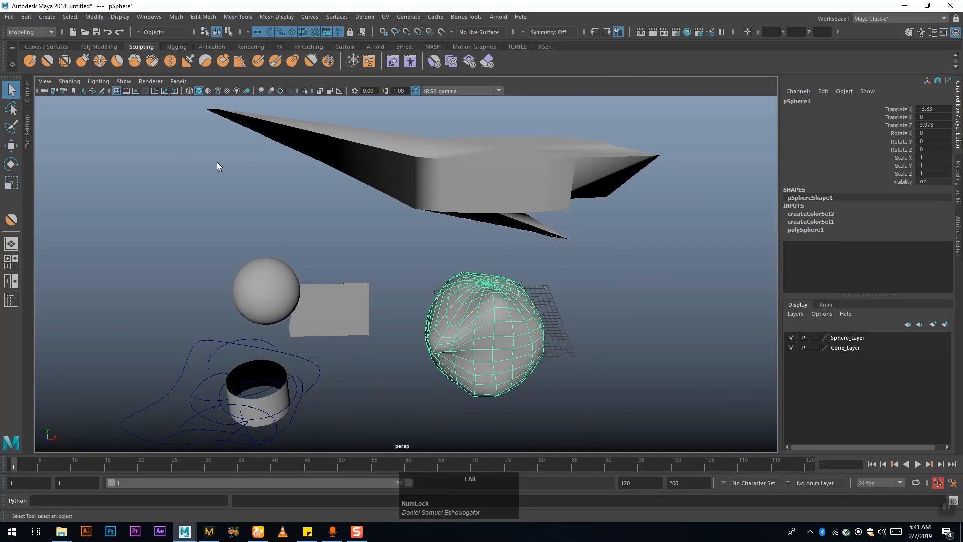
pyautogui.keyDown('alt'); pyautogui.moveTo(419, 239); pyautogui.dragTo(541, 231); pyautogui.keyUp('alt')
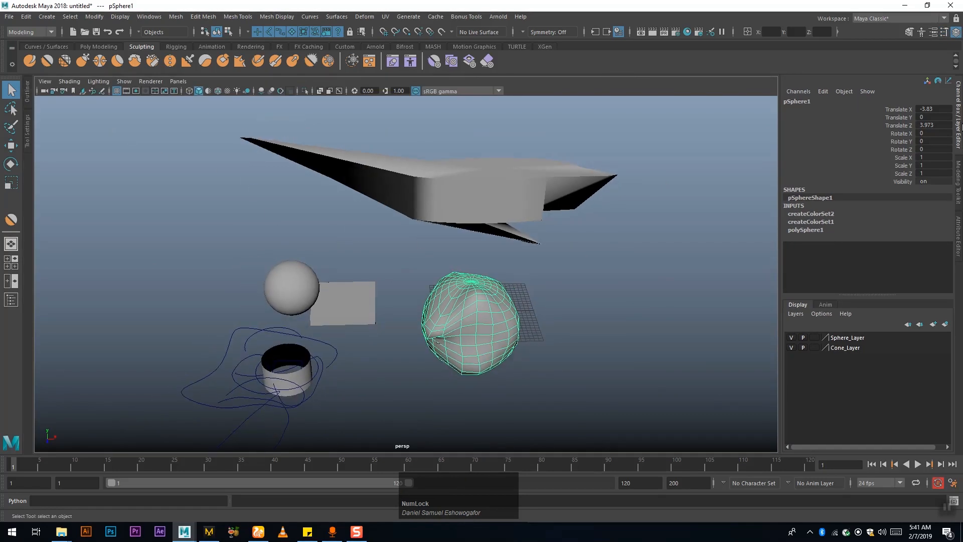
pyautogui.click(958, 125)
pyautogui.keyDown('alt'); pyautogui.moveTo(630, 253); pyautogui.dragTo(569, 237); pyautogui.keyUp('alt')
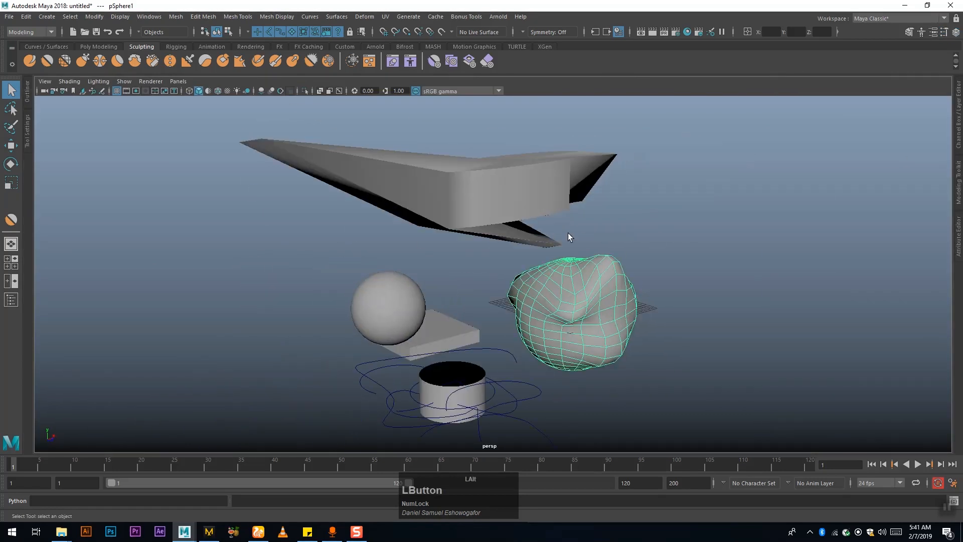
pyautogui.click(959, 251)
pyautogui.click(959, 251)
pyautogui.keyDown('alt'); pyautogui.moveTo(743, 279); pyautogui.dragTo(694, 251, button='middle'); pyautogui.keyUp('alt')
pyautogui.keyDown('alt'); pyautogui.moveTo(694, 251); pyautogui.dragTo(313, 260); pyautogui.keyUp('alt')
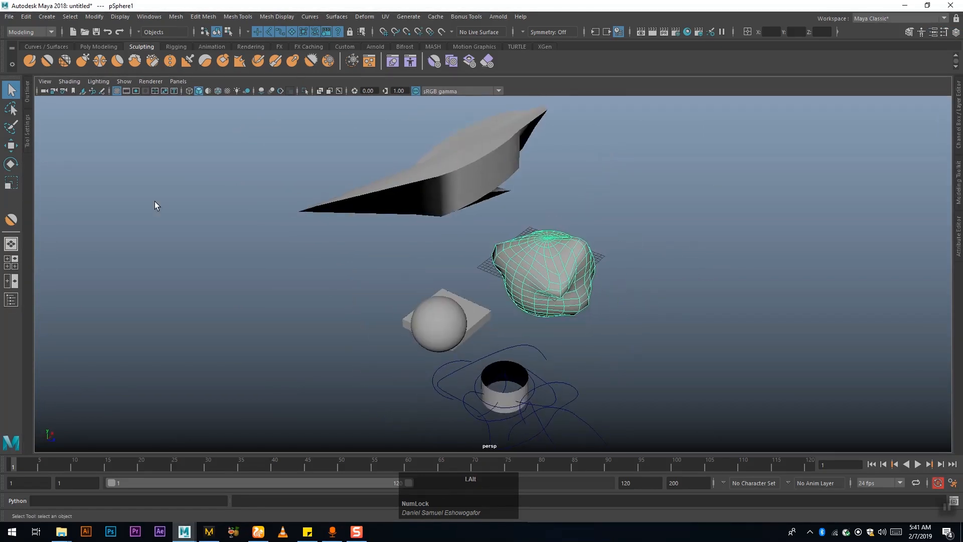
# - Expand the docked panel, switch between Tool Settings and the Outliner, and leave the Outliner displayed
pyautogui.moveTo(29, 125); pyautogui.dragTo(261, 261)
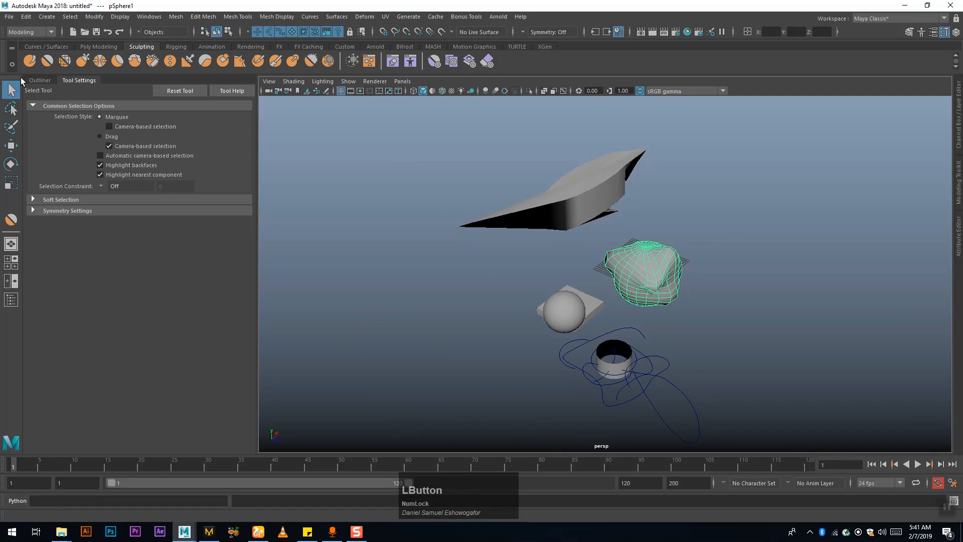
pyautogui.click(79, 80)
pyautogui.click(24, 92)
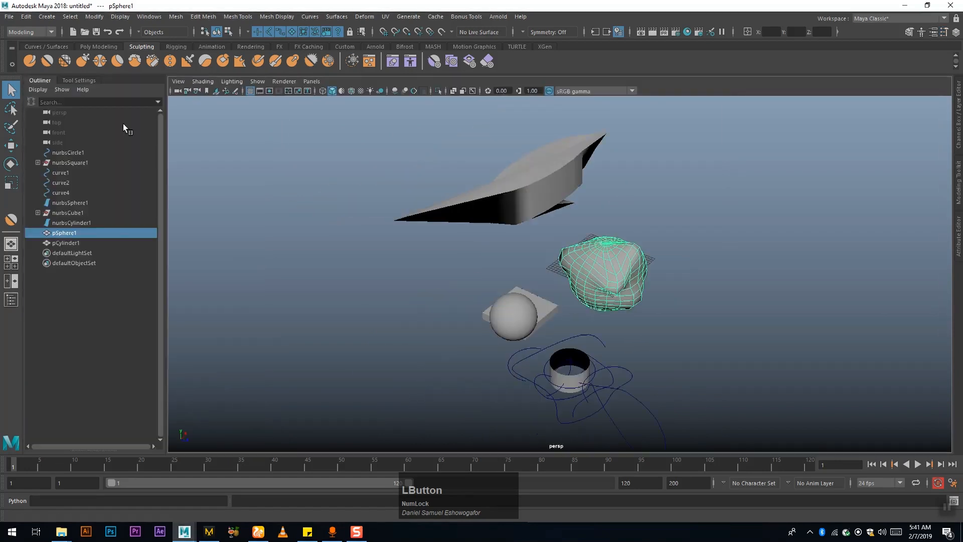
pyautogui.click(79, 81)
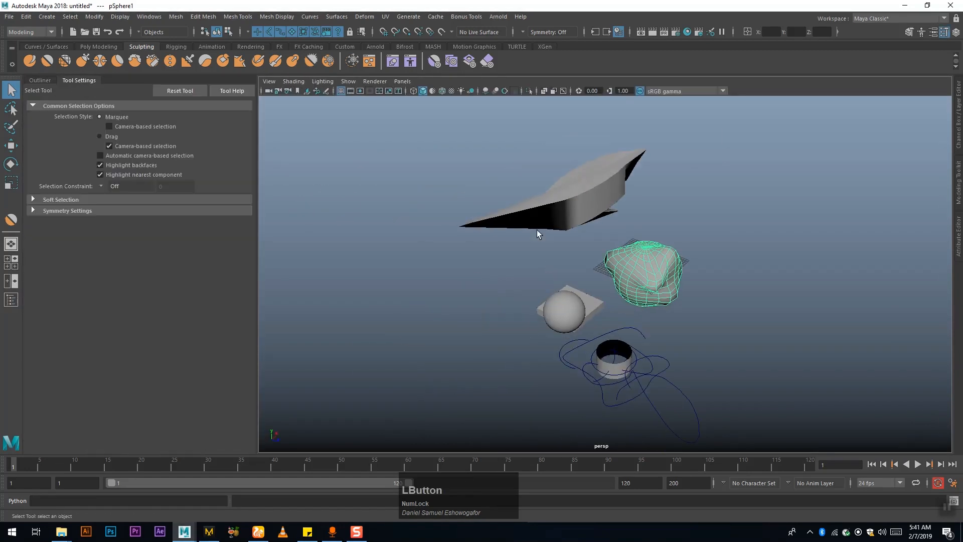
pyautogui.keyDown('alt'); pyautogui.moveTo(623, 265); pyautogui.dragTo(543, 244); pyautogui.keyUp('alt')
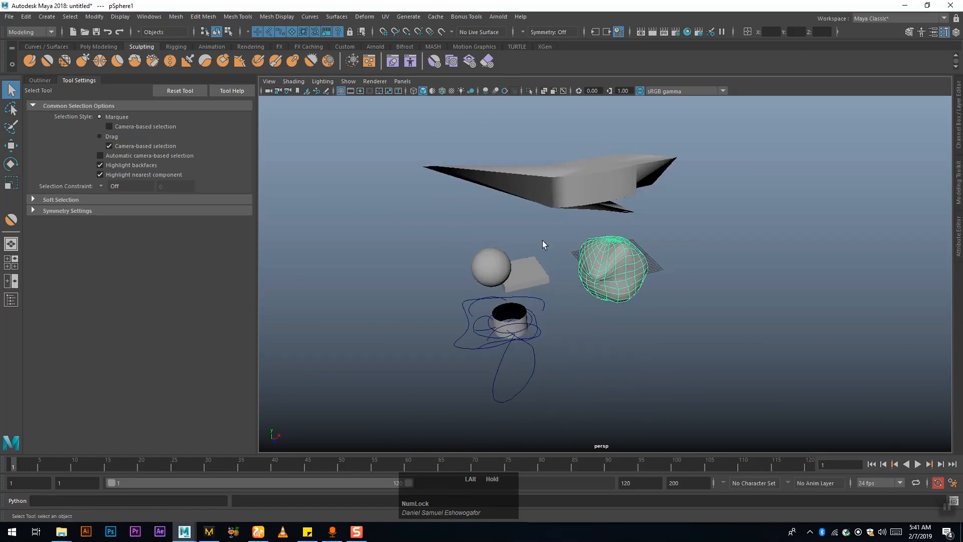
pyautogui.click(31, 80)
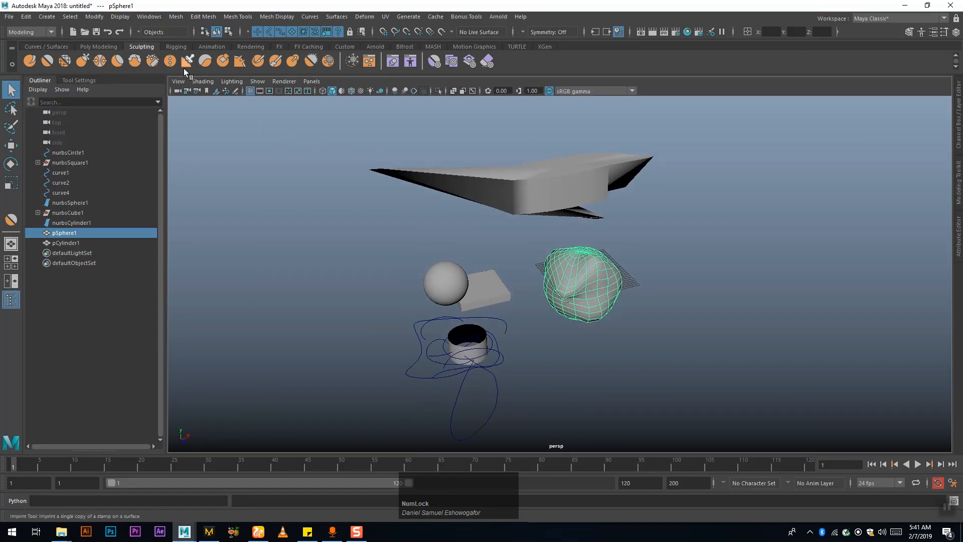
# - Display the Rigging shelf and examine its tools and the scene from several angles
pyautogui.click(176, 46)
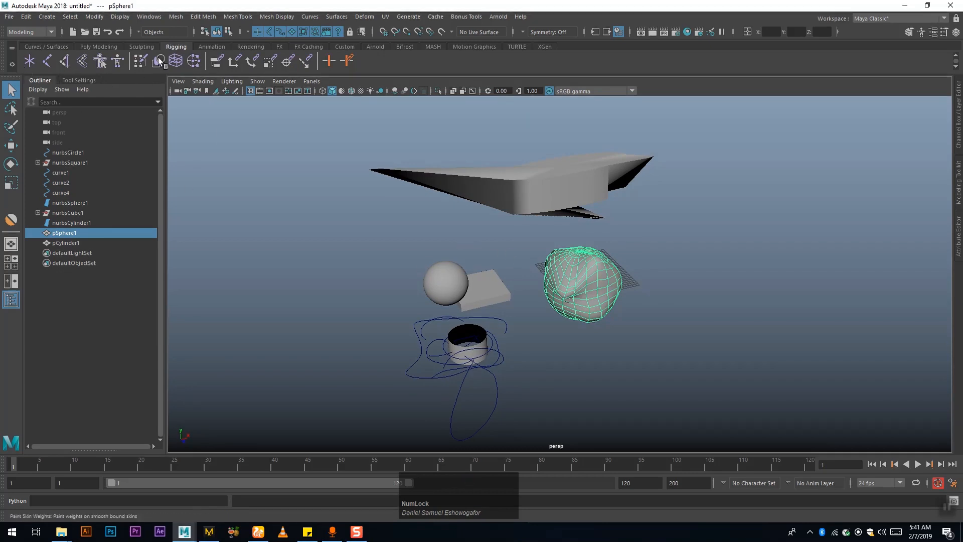
pyautogui.keyDown('alt'); pyautogui.moveTo(458, 254); pyautogui.dragTo(517, 309); pyautogui.keyUp('alt')
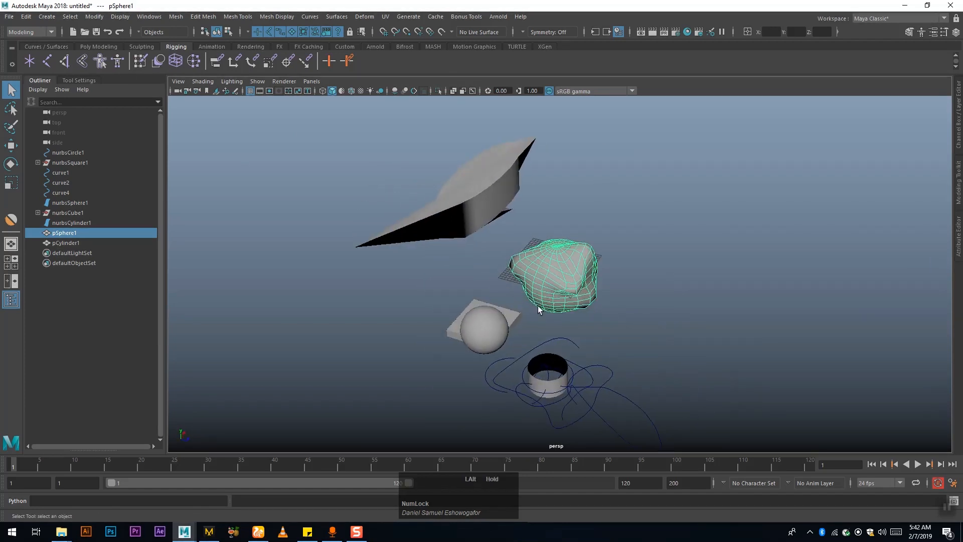
pyautogui.keyDown('alt'); pyautogui.moveTo(516, 309); pyautogui.dragTo(456, 300, button='middle'); pyautogui.keyUp('alt')
pyautogui.keyDown('alt'); pyautogui.moveTo(452, 274); pyautogui.dragTo(549, 316, button='right'); pyautogui.keyUp('alt')
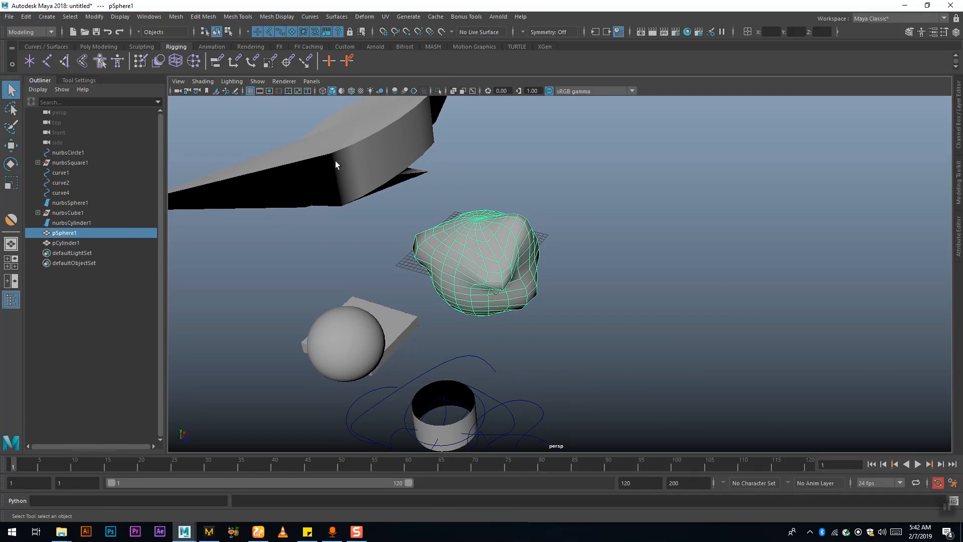
pyautogui.moveTo(515, 276)
pyautogui.keyDown('alt'); pyautogui.mouseDown()
pyautogui.moveTo(492, 266)
pyautogui.moveTo(527, 279)
pyautogui.mouseUp(); pyautogui.keyUp('alt')
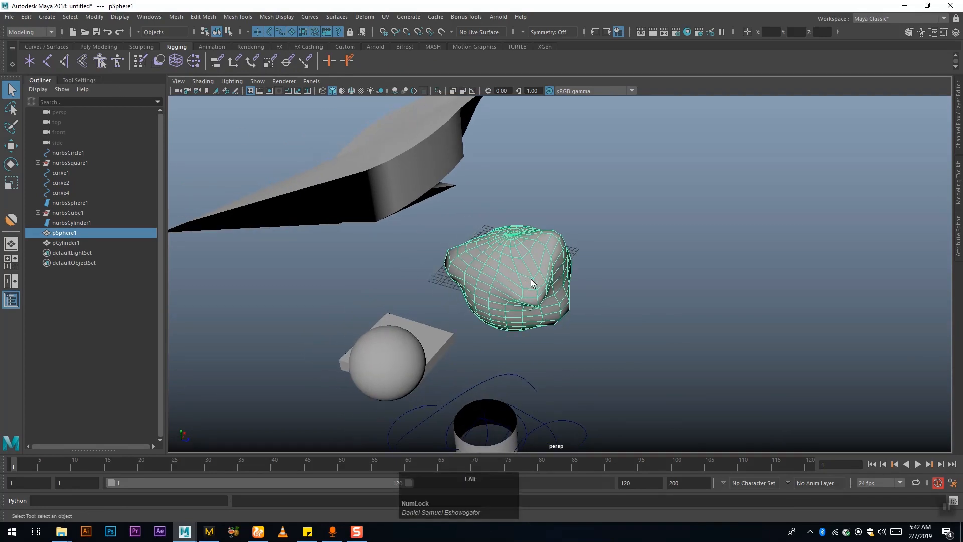
pyautogui.keyDown('alt'); pyautogui.moveTo(515, 319); pyautogui.dragTo(391, 262); pyautogui.keyUp('alt')
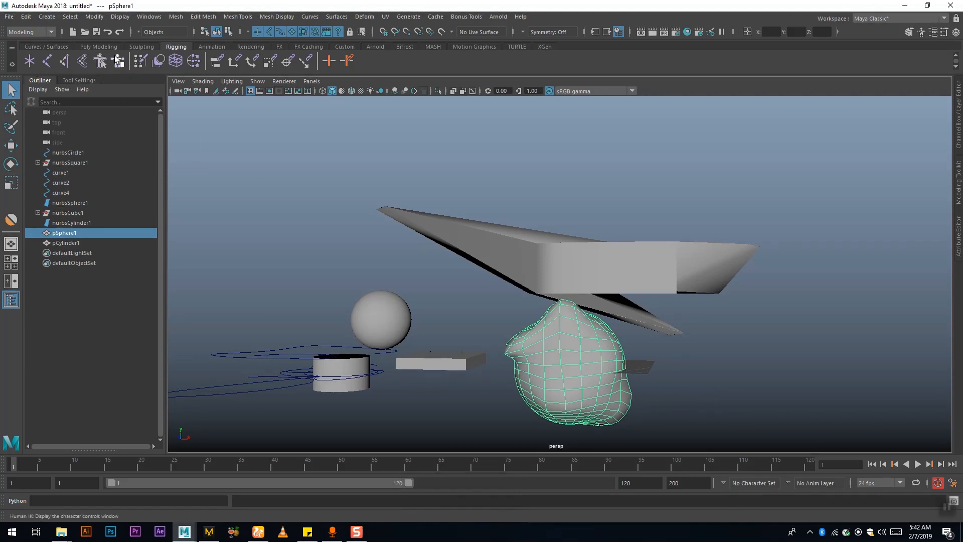
# - Switch the menu set to Rigging and review the Skeleton commands for joints and IK handles
pyautogui.click(29, 32)
pyautogui.click(23, 53)
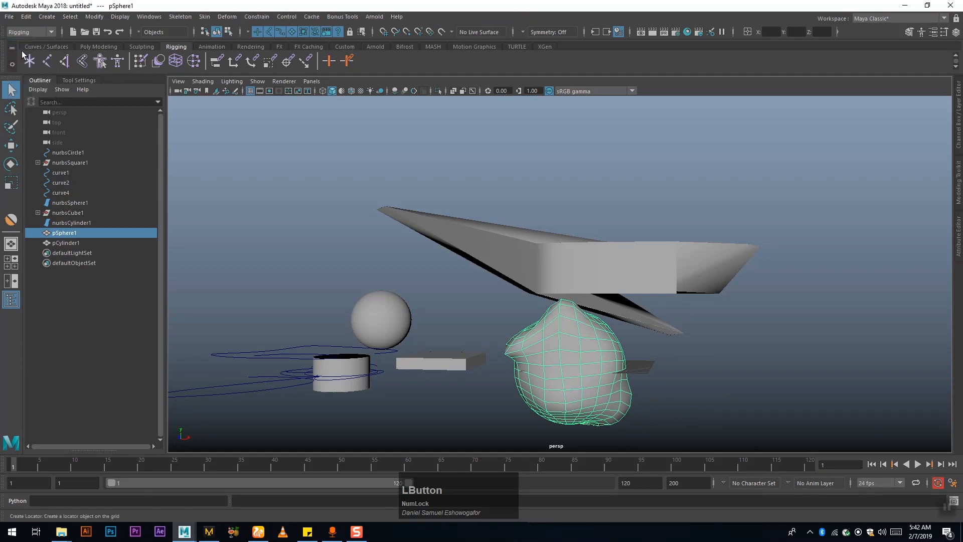
pyautogui.click(23, 33)
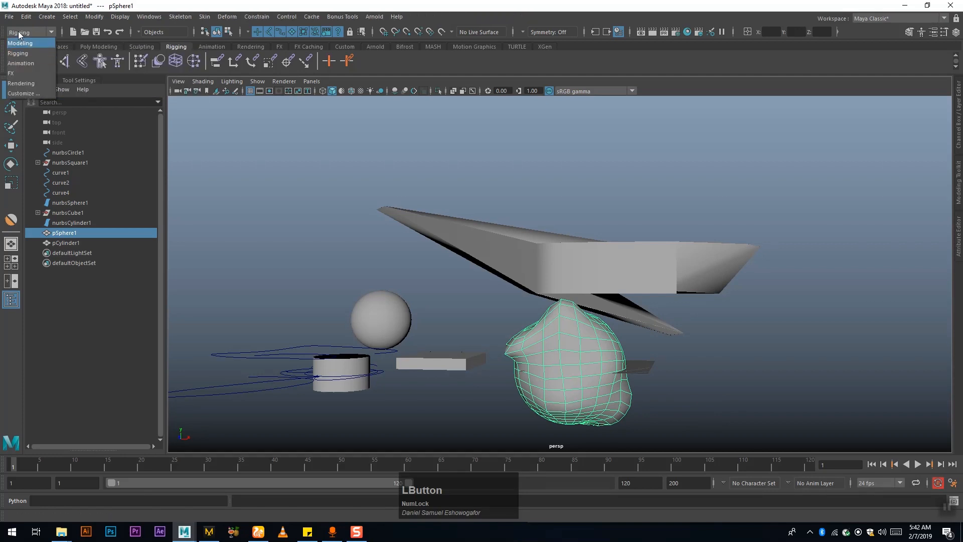
pyautogui.click(21, 56)
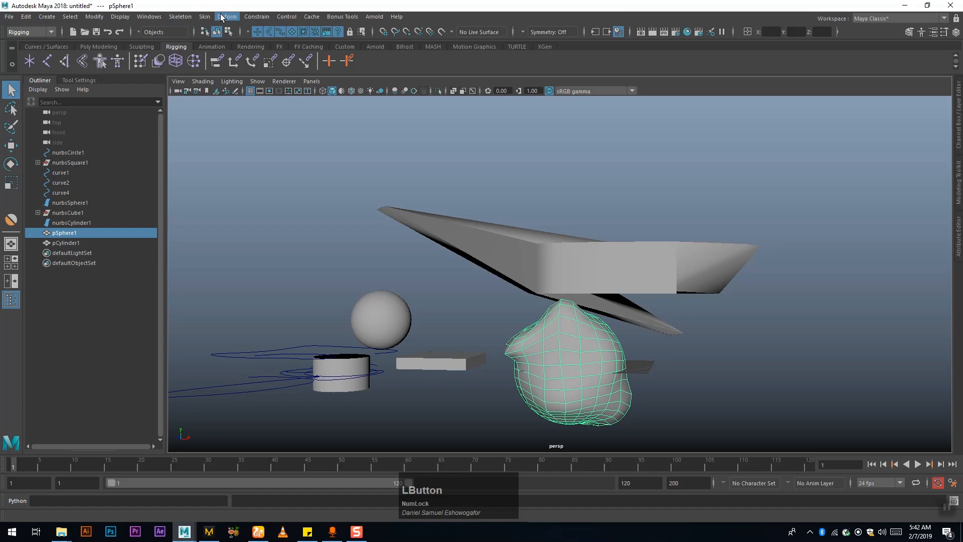
pyautogui.click(179, 16)
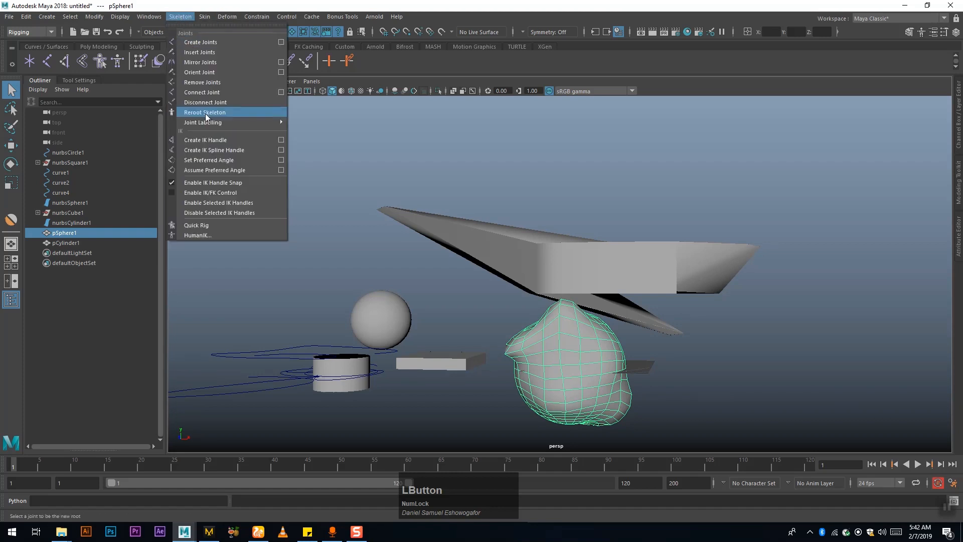
pyautogui.moveTo(237, 18)
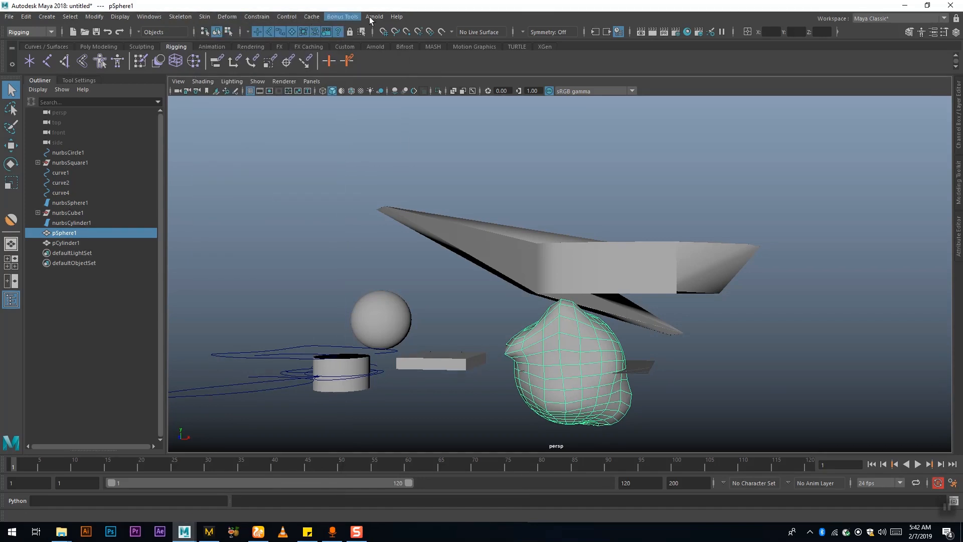
pyautogui.moveTo(342, 18)
pyautogui.click(58, 184)
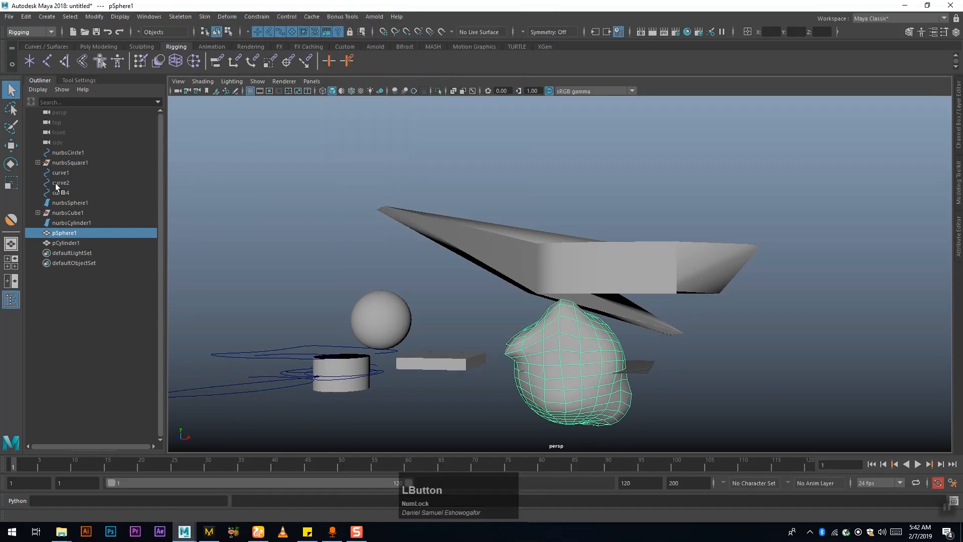
# - Switch the menu set to Animation, review its Playback and Visualize commands, and display the Animation shelf
pyautogui.click(14, 35)
pyautogui.click(21, 65)
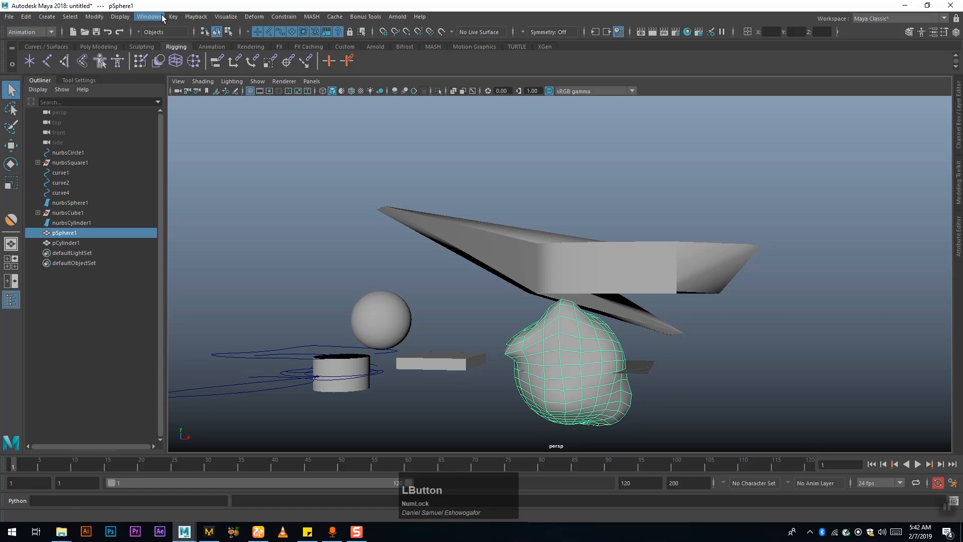
pyautogui.click(196, 16)
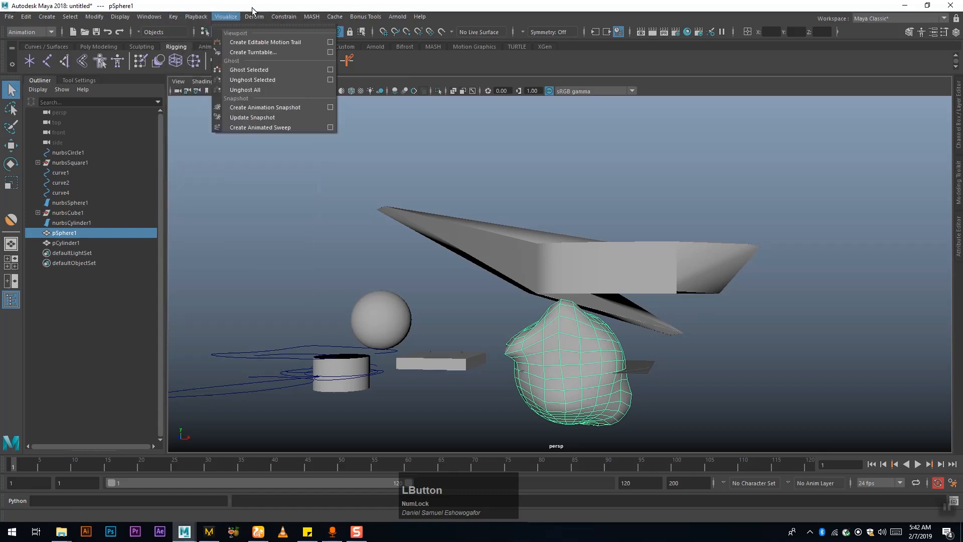
pyautogui.click(295, 7)
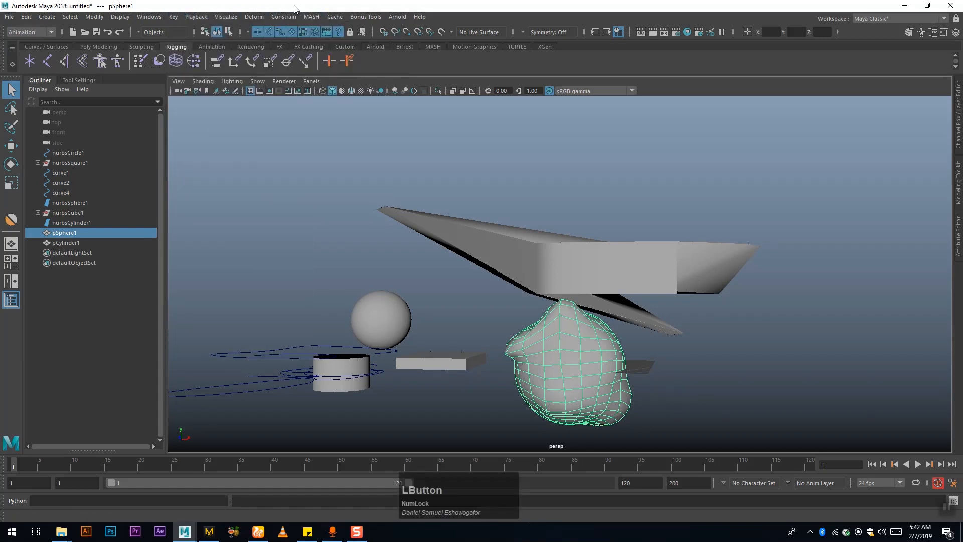
pyautogui.click(211, 46)
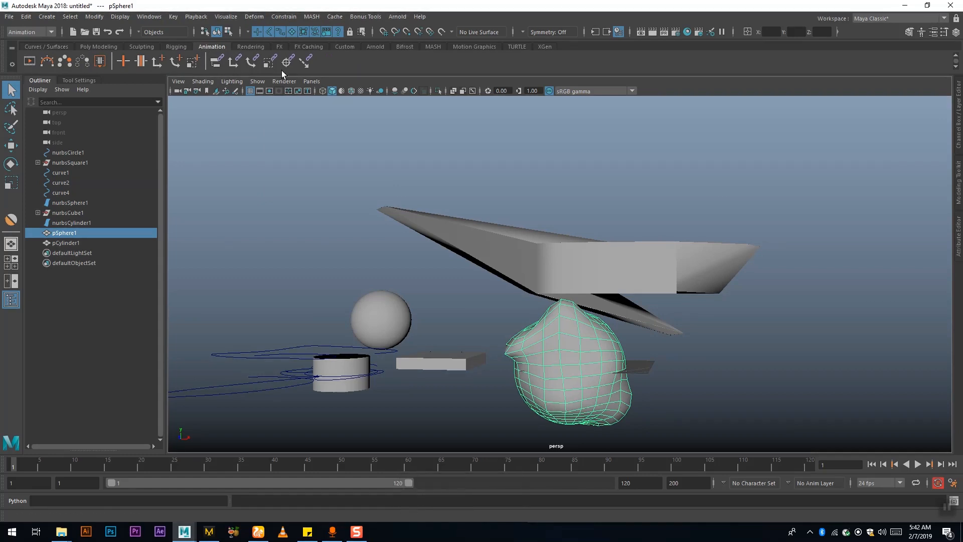
# - Display the Rendering shelf and examine the sculpted sphere and surrounding objects from several angles
pyautogui.click(246, 47)
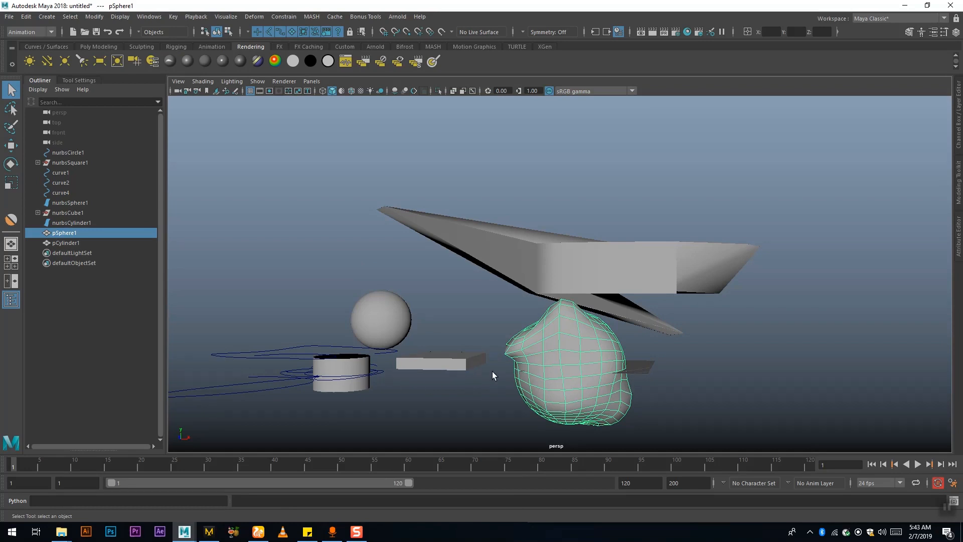
pyautogui.keyDown('alt'); pyautogui.moveTo(483, 351); pyautogui.dragTo(516, 374); pyautogui.keyUp('alt')
pyautogui.keyDown('alt'); pyautogui.moveTo(516, 374); pyautogui.dragTo(554, 370, button='middle'); pyautogui.keyUp('alt')
pyautogui.keyDown('alt'); pyautogui.moveTo(537, 383); pyautogui.dragTo(625, 387); pyautogui.keyUp('alt')
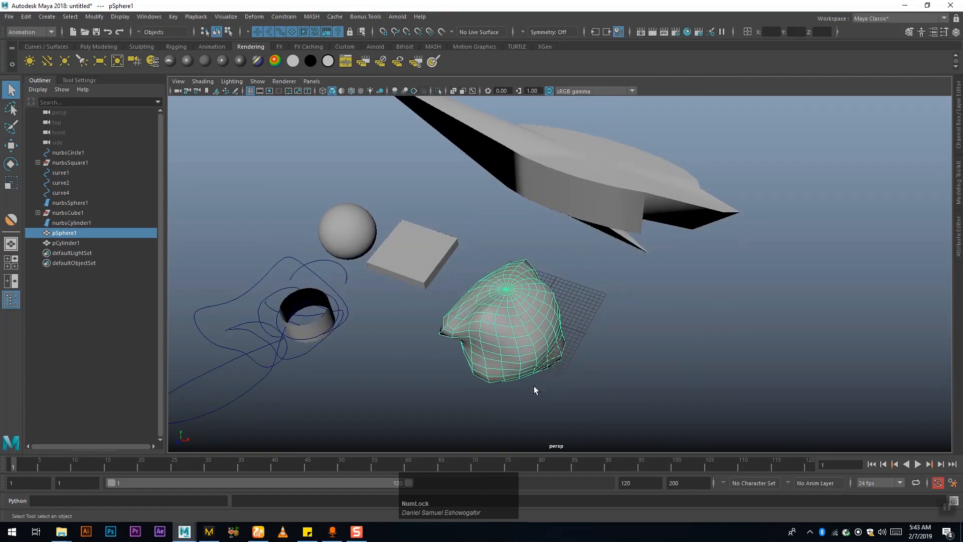
pyautogui.keyDown('alt'); pyautogui.moveTo(498, 391); pyautogui.dragTo(529, 368); pyautogui.keyUp('alt')
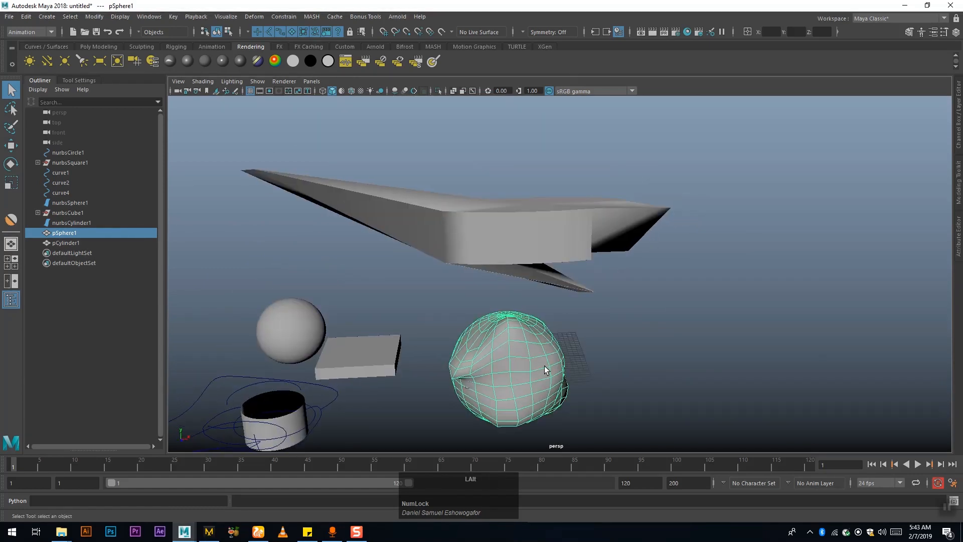
pyautogui.keyDown('alt'); pyautogui.moveTo(556, 368); pyautogui.dragTo(544, 308, button='middle'); pyautogui.keyUp('alt')
pyautogui.keyDown('alt'); pyautogui.moveTo(507, 335); pyautogui.dragTo(546, 330); pyautogui.keyUp('alt')
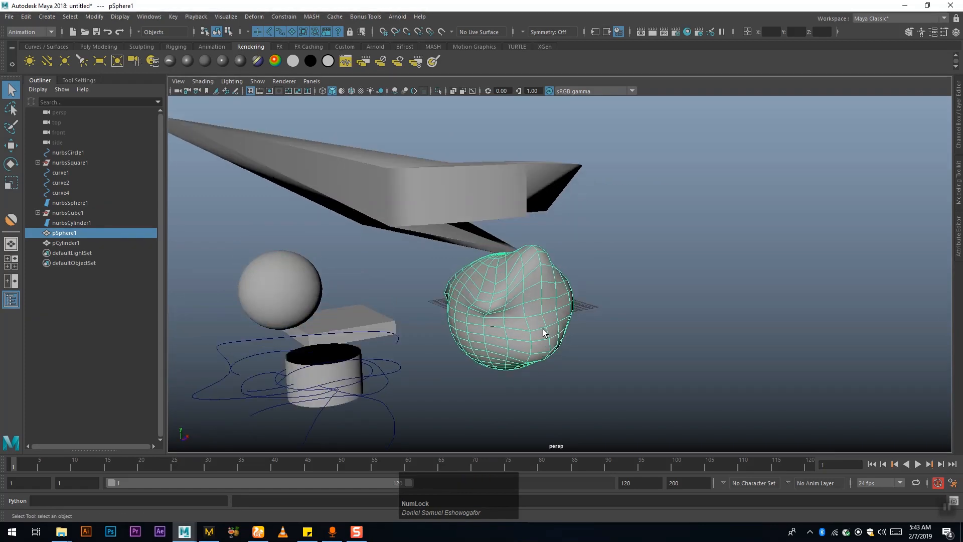
# - Examine the sculpted sphere and surrounding objects from several angles and review the File, Edit and Modify commands
pyautogui.keyDown('alt'); pyautogui.moveTo(633, 324); pyautogui.dragTo(527, 317); pyautogui.keyUp('alt')
pyautogui.keyDown('alt'); pyautogui.moveTo(564, 334); pyautogui.dragTo(563, 362, button='middle'); pyautogui.keyUp('alt')
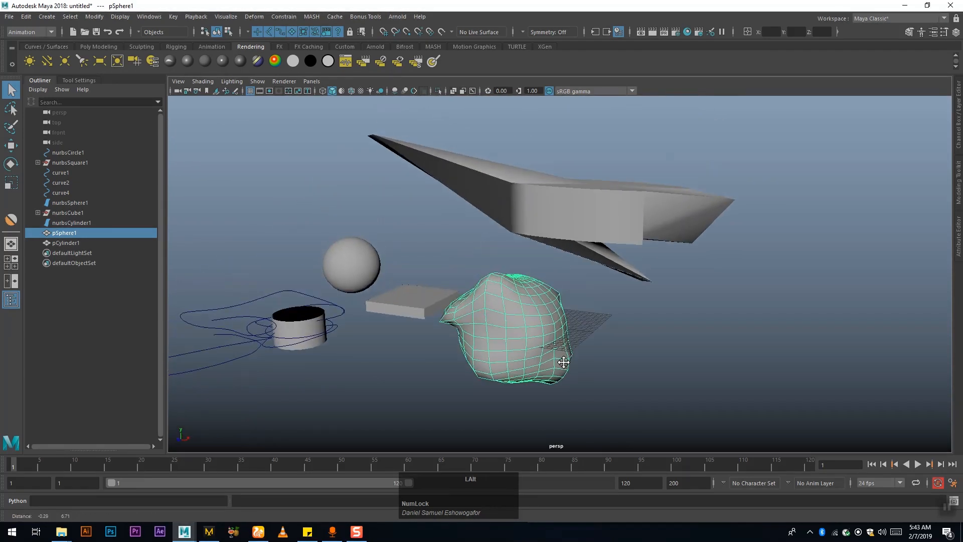
pyautogui.keyDown('alt'); pyautogui.moveTo(477, 361); pyautogui.dragTo(500, 362); pyautogui.keyUp('alt')
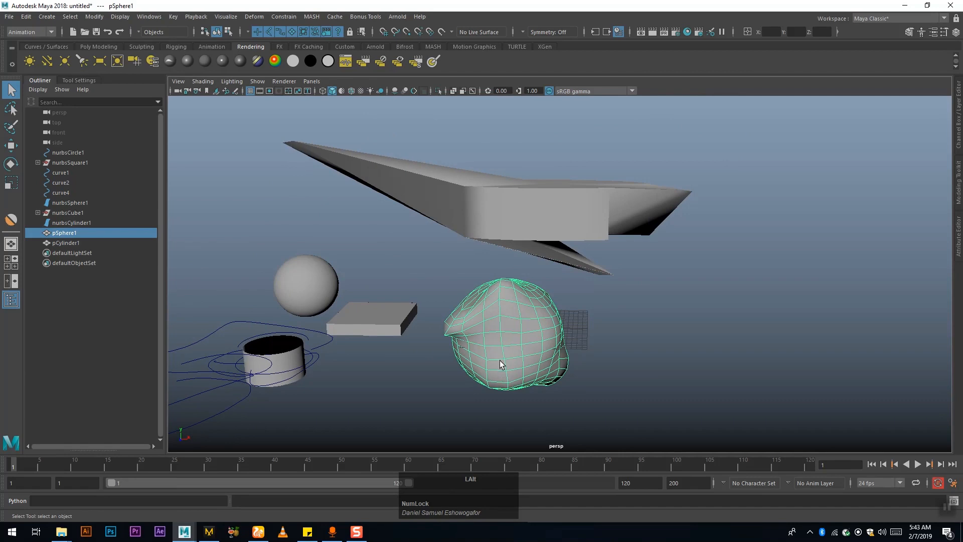
pyautogui.keyDown('alt'); pyautogui.moveTo(498, 366); pyautogui.dragTo(477, 305); pyautogui.keyUp('alt')
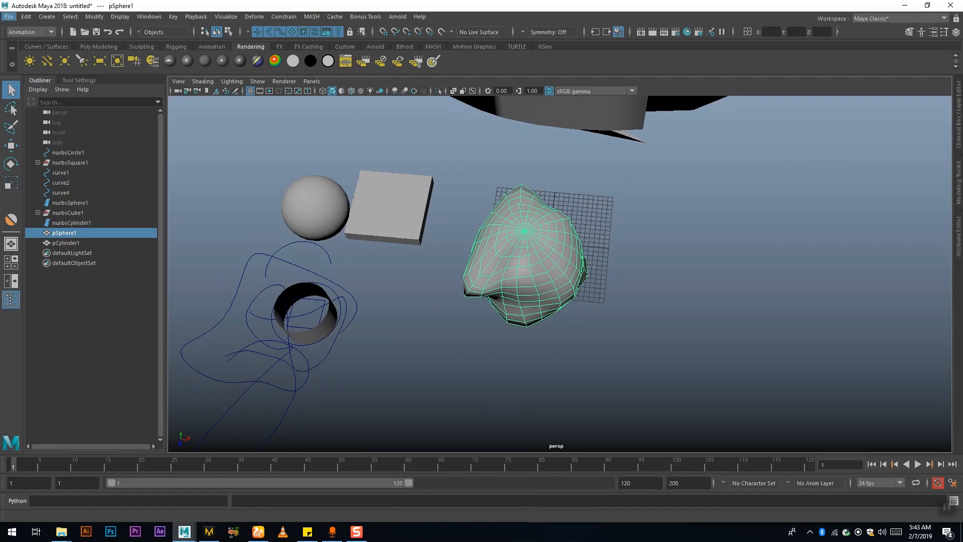
pyautogui.click(8, 17)
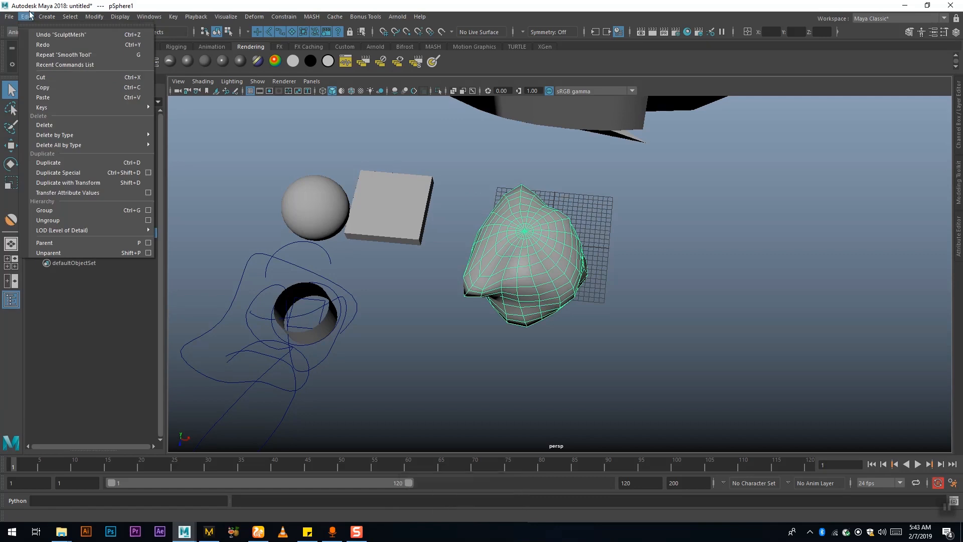
pyautogui.moveTo(43, 17)
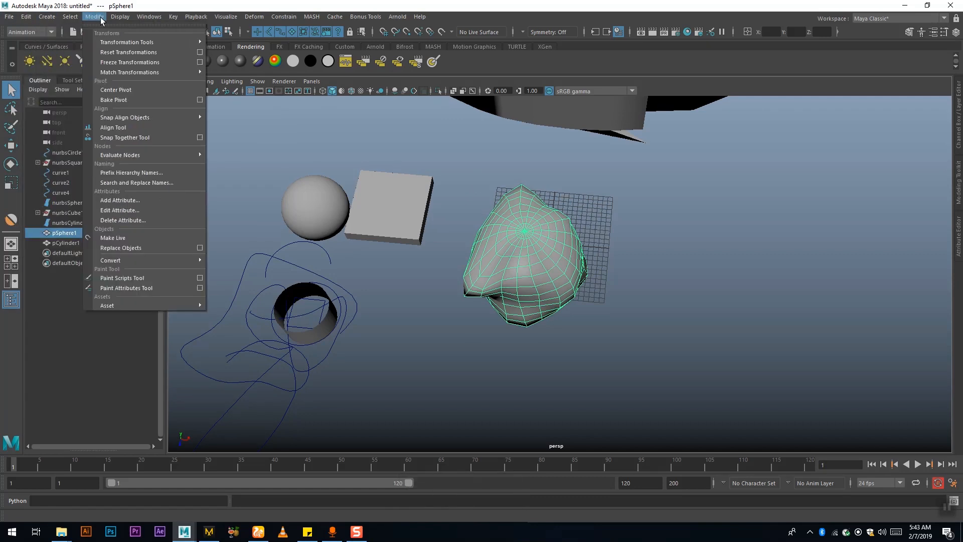
pyautogui.keyDown('alt'); pyautogui.moveTo(561, 239); pyautogui.dragTo(607, 264); pyautogui.keyUp('alt')
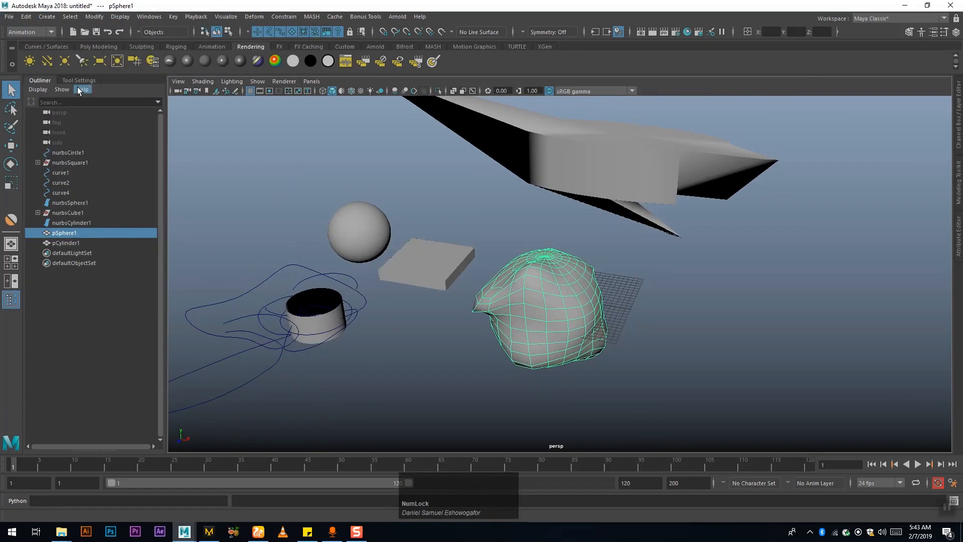
# - Switch the menu set to Modeling and review its mesh, curve, surface and UV commands
pyautogui.click(28, 34)
pyautogui.click(20, 43)
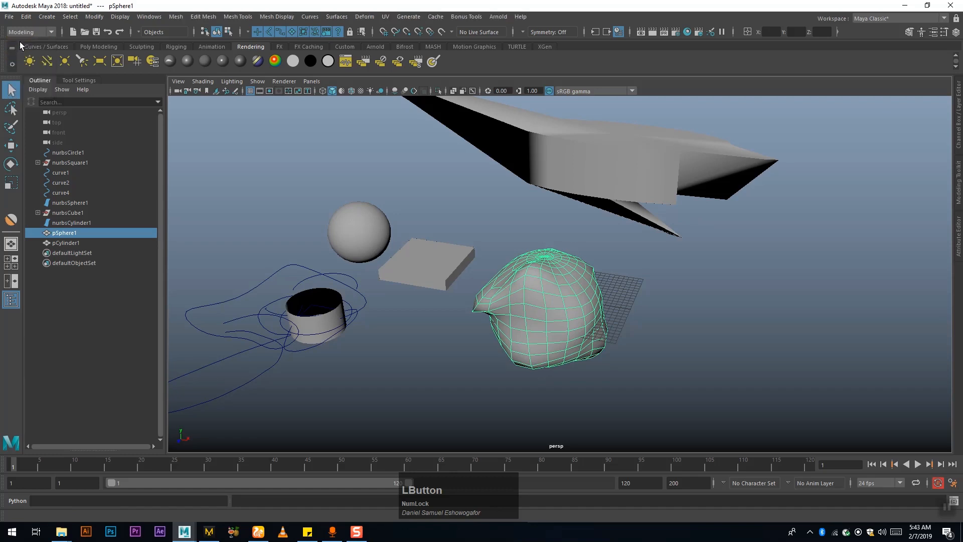
pyautogui.keyDown('alt'); pyautogui.moveTo(452, 168); pyautogui.dragTo(447, 174, button='middle'); pyautogui.keyUp('alt')
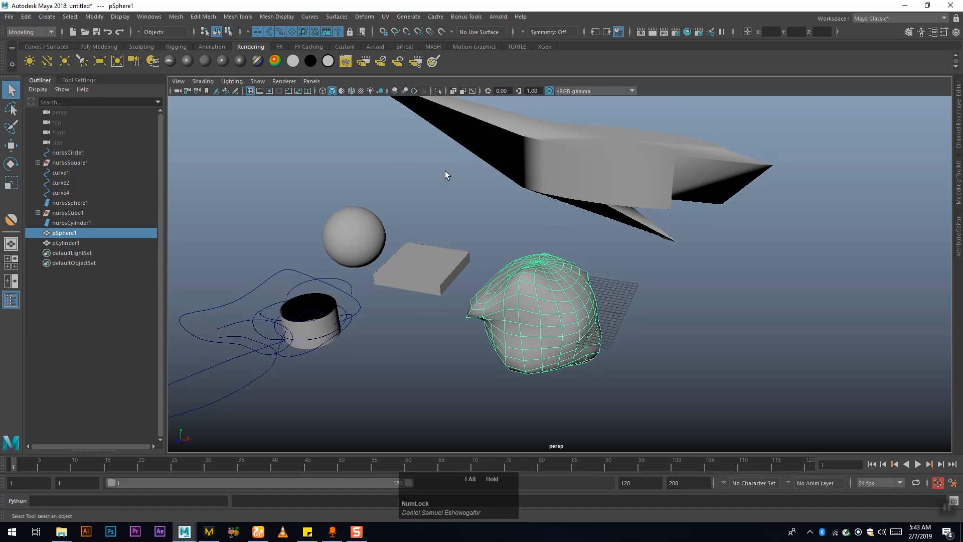
pyautogui.click(149, 17)
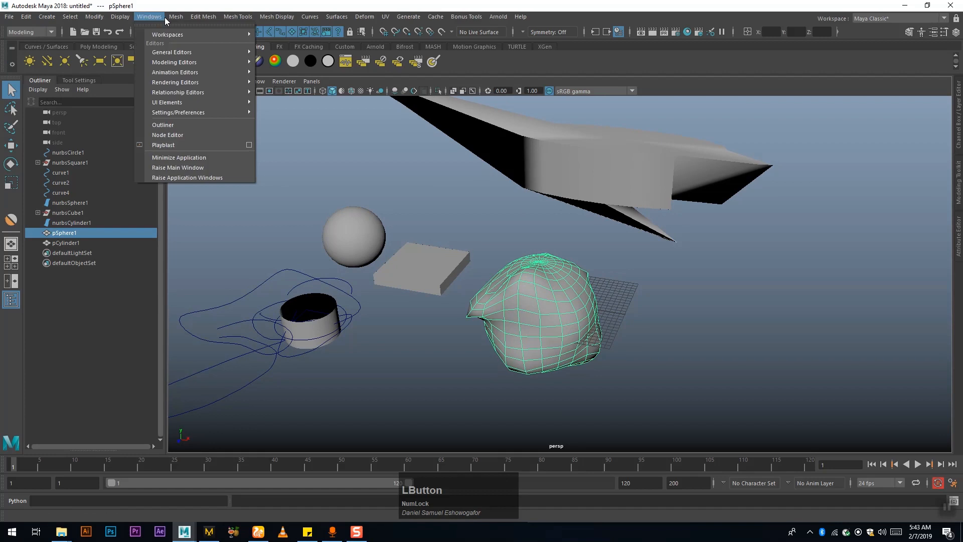
pyautogui.moveTo(196, 20)
pyautogui.moveTo(267, 19)
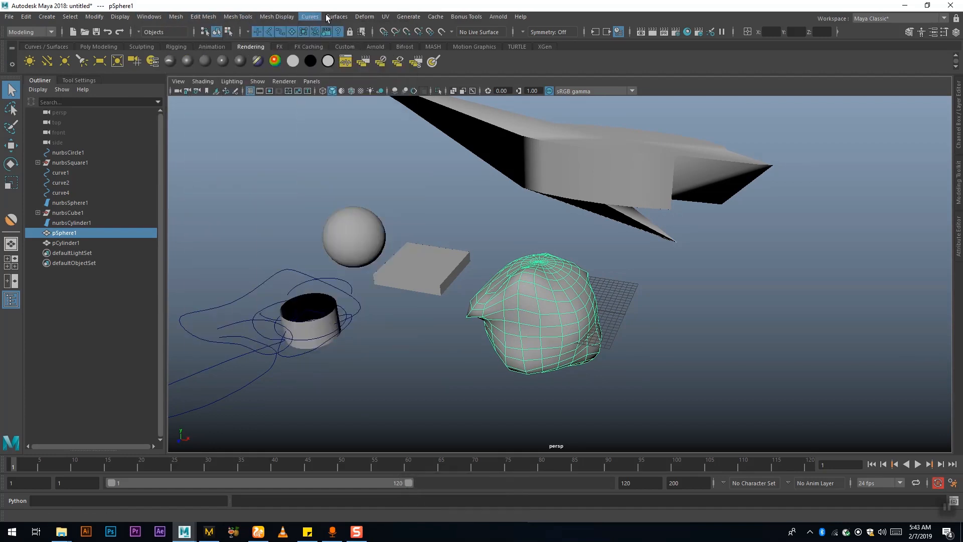
pyautogui.moveTo(373, 19)
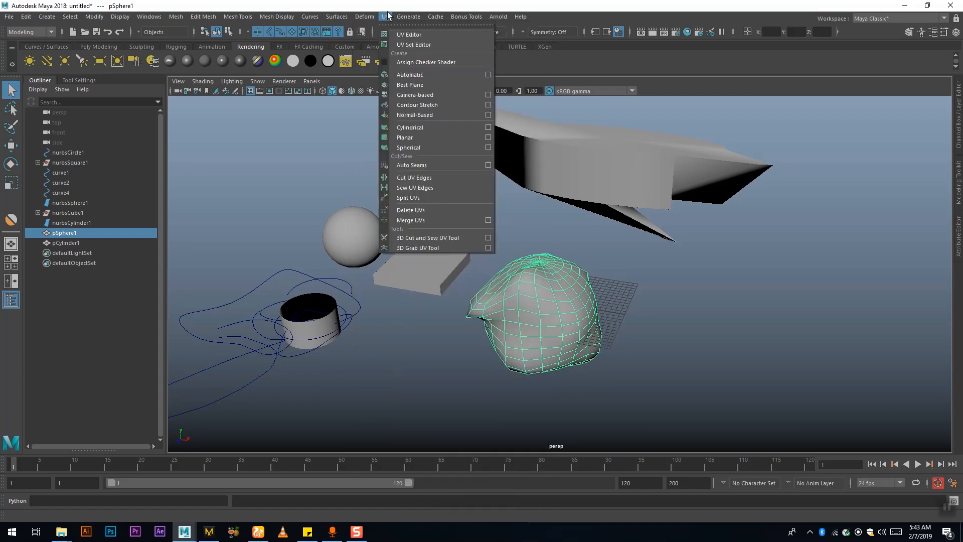
pyautogui.moveTo(335, 19)
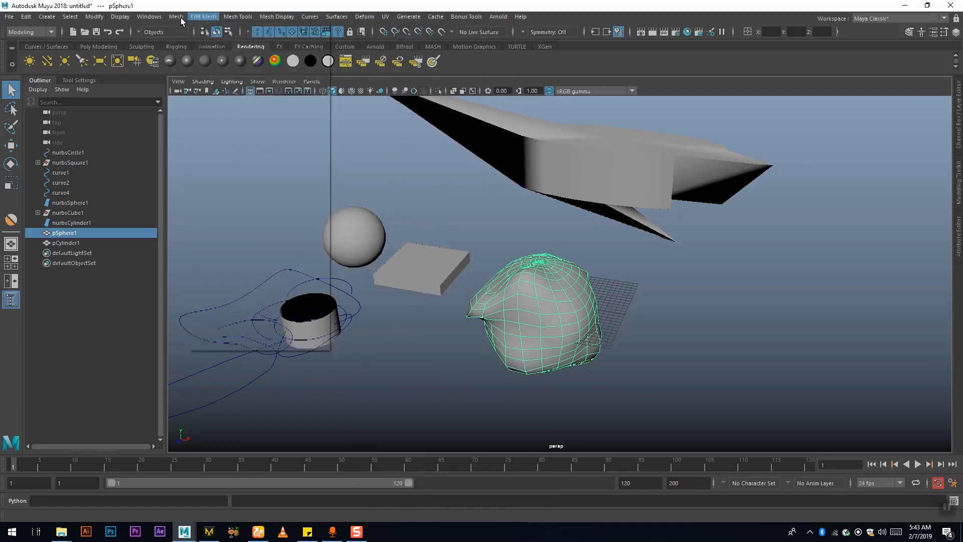
# - Start a new scene, choose to save the current one first, and browse to the Data (D:) drive
pyautogui.click(151, 18)
pyautogui.moveTo(9, 18)
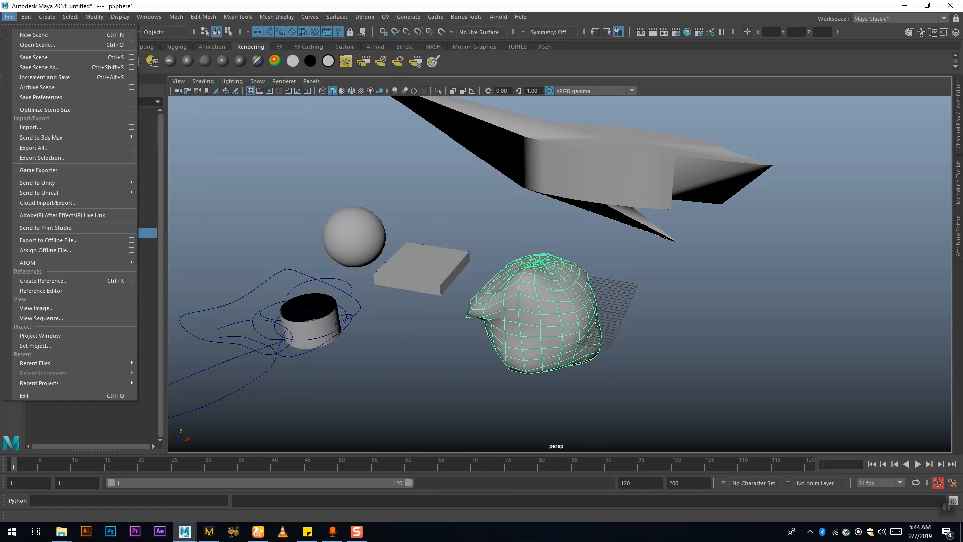
pyautogui.click(30, 35)
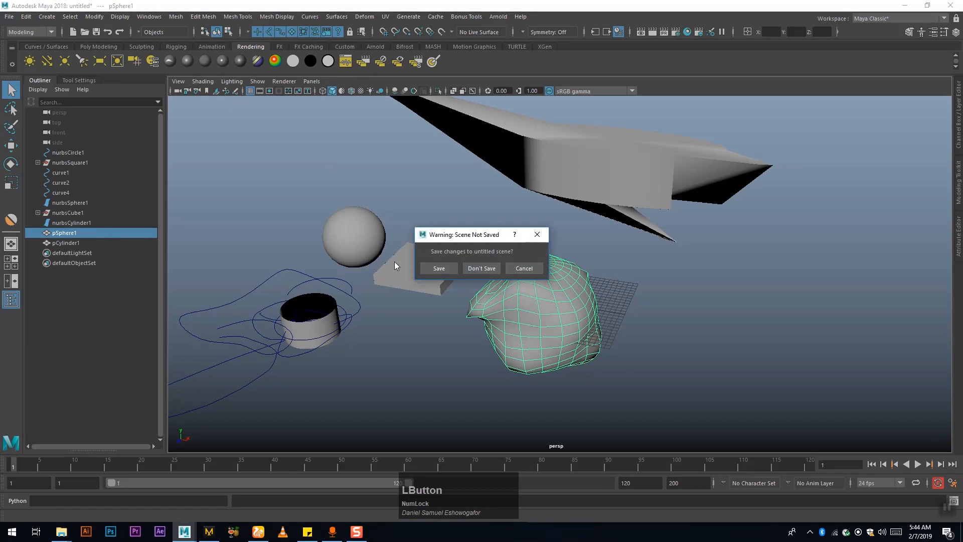
pyautogui.click(440, 268)
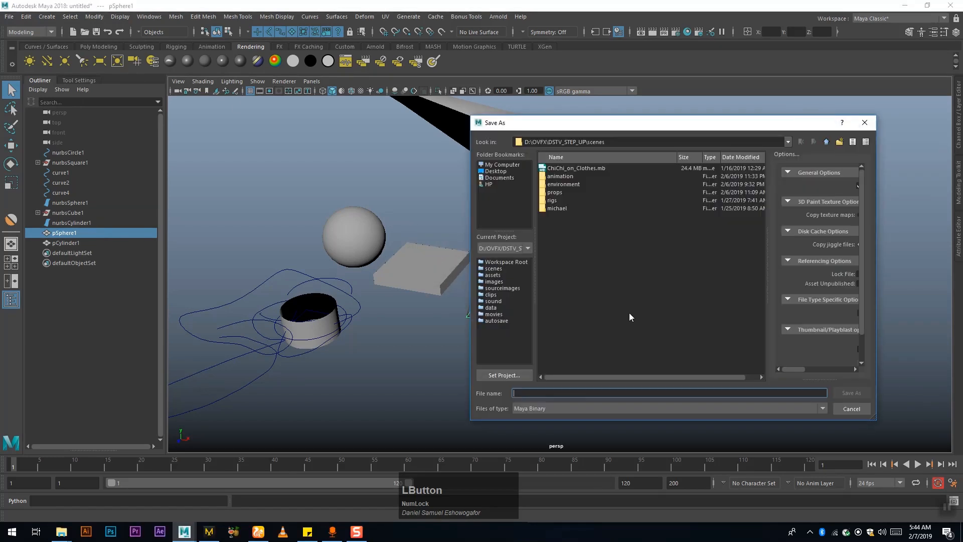
pyautogui.click(491, 165)
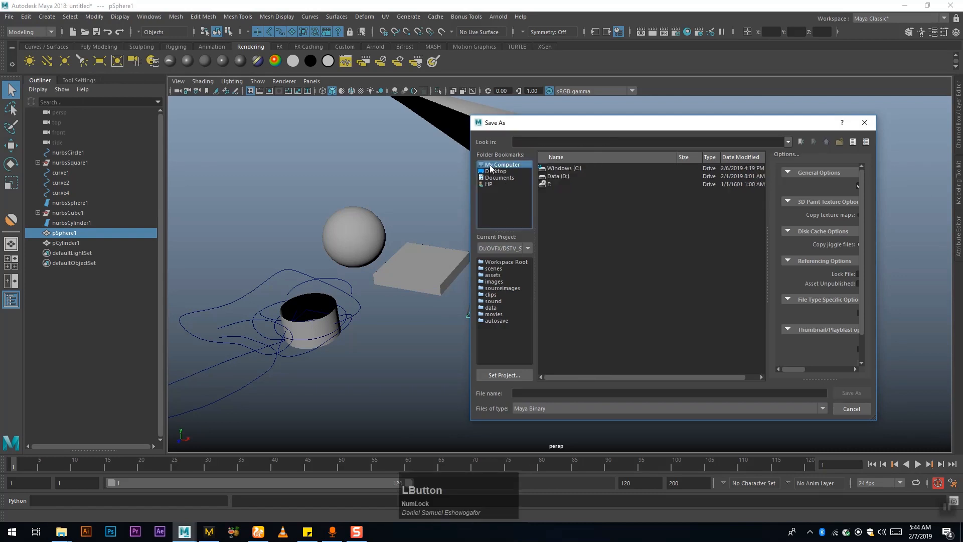
pyautogui.doubleClick(552, 178)
# - Save the current scene as "Test Scene" in Maya Binary format
pyautogui.click(540, 393)
pyautogui.write('<')
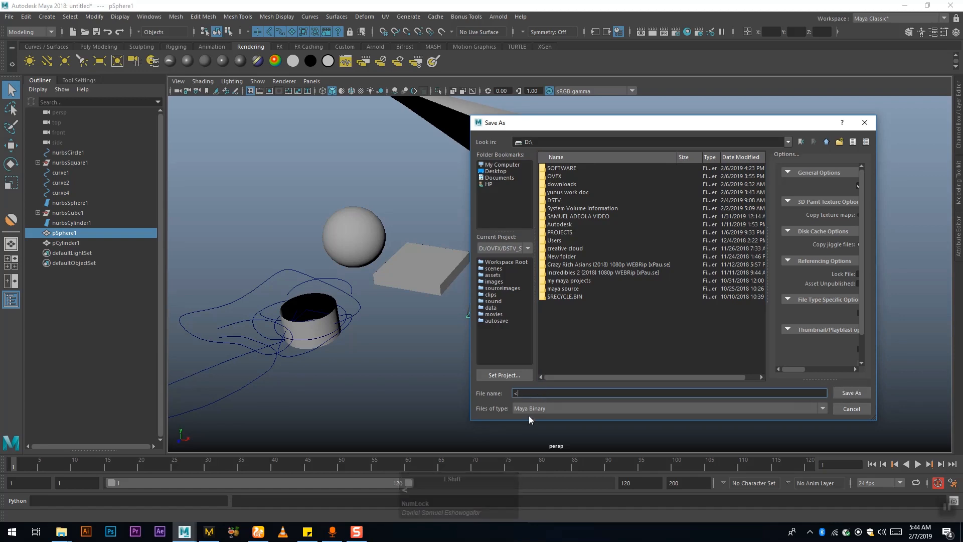
pyautogui.write('TE')
pyautogui.press('BackSpace')
pyautogui.press('BackSpace')
pyautogui.press('BackSpace')
pyautogui.write('Test Scene')
pyautogui.click(660, 410)
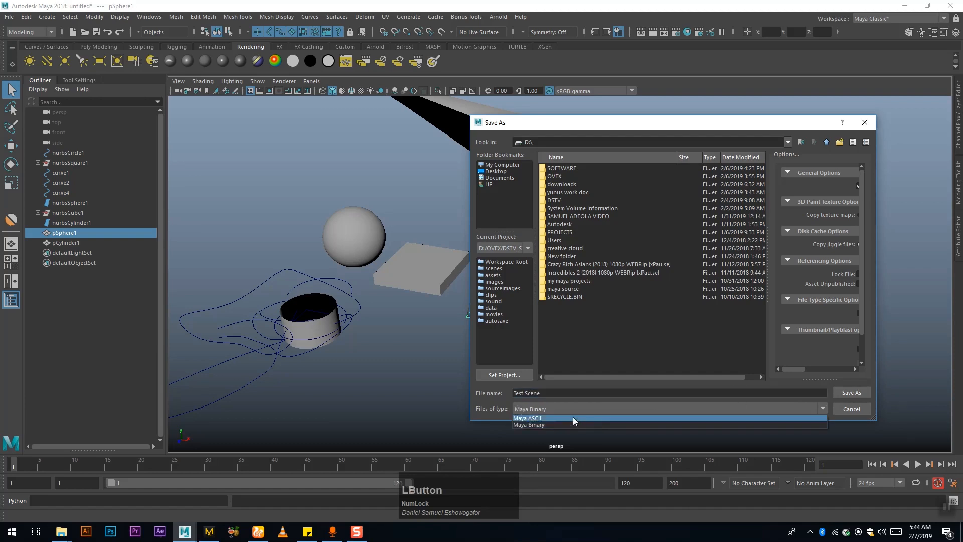
pyautogui.click(529, 425)
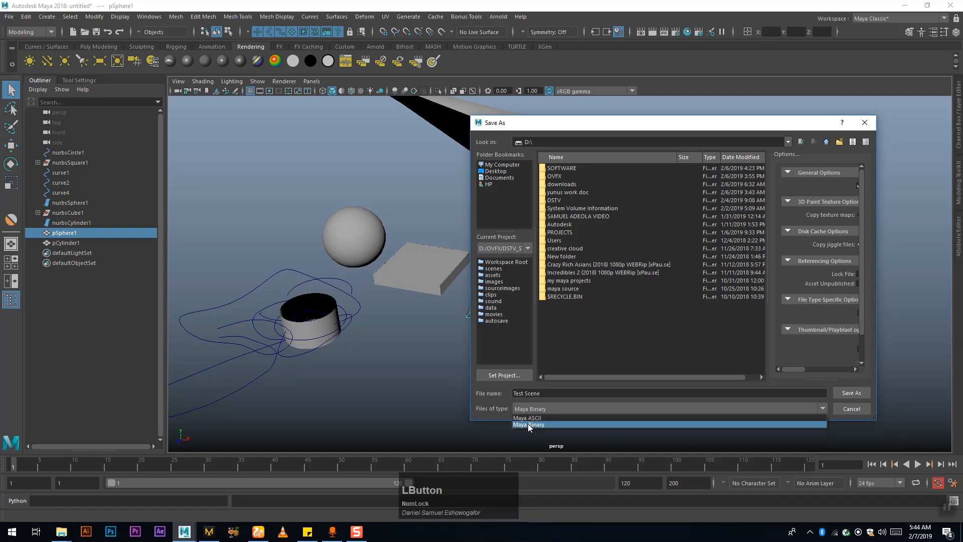
pyautogui.click(845, 394)
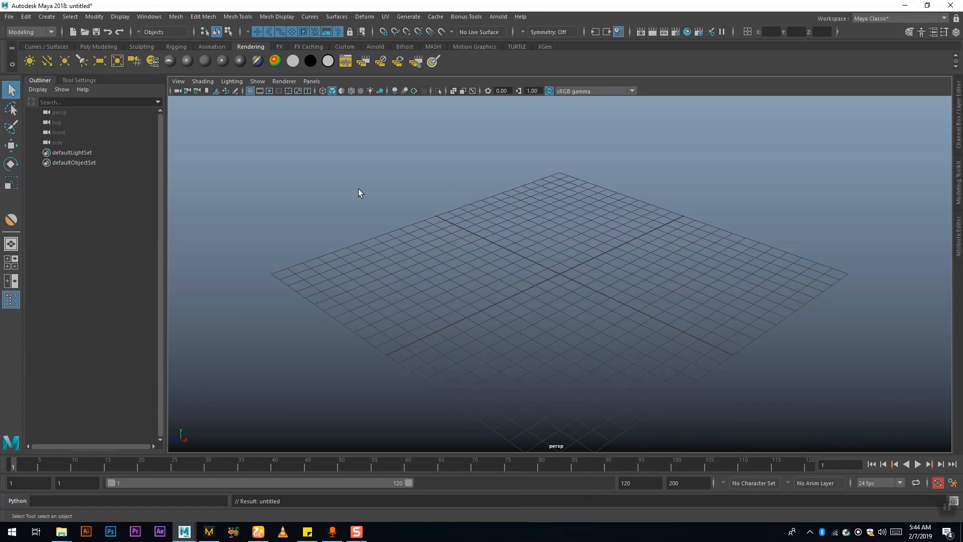
# - Open Test Scene.mb from the D: drive, discarding the untitled scene without saving
pyautogui.click(9, 16)
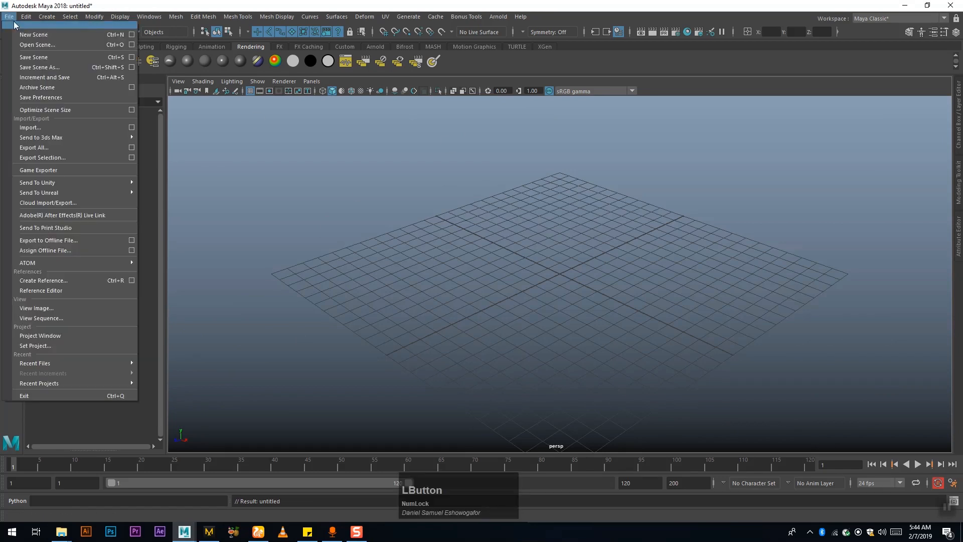
pyautogui.click(42, 45)
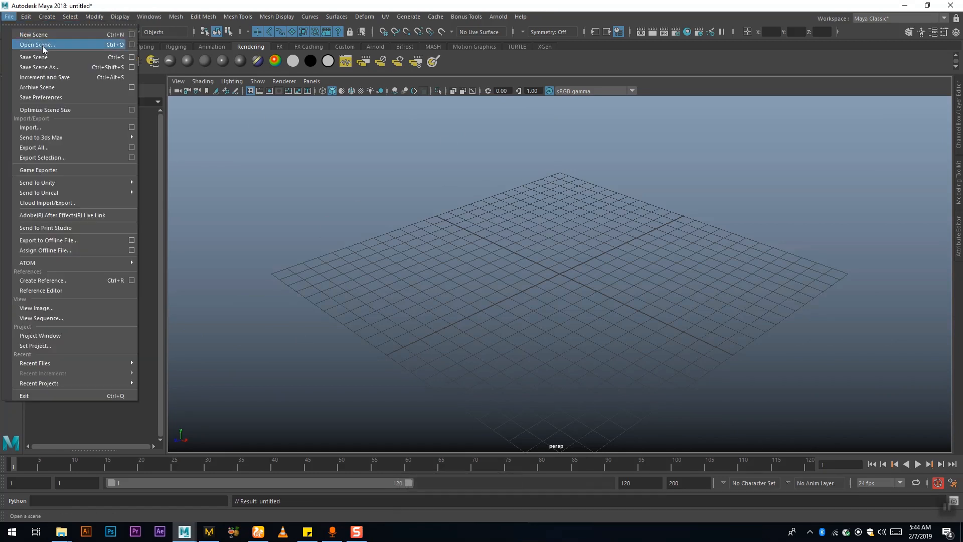
pyautogui.doubleClick(566, 169)
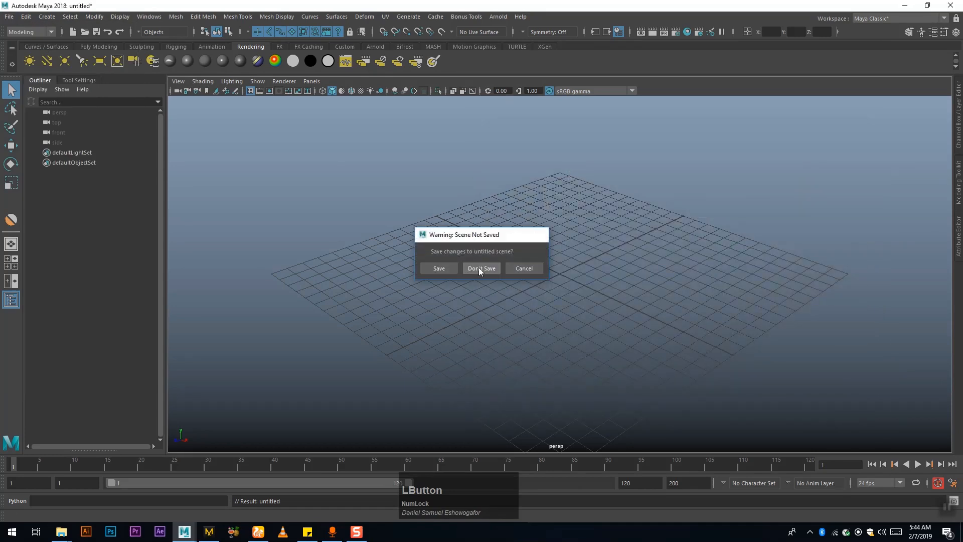
pyautogui.click(478, 267)
pyautogui.keyDown('alt'); pyautogui.moveTo(434, 256); pyautogui.dragTo(458, 264, button='middle'); pyautogui.keyUp('alt')
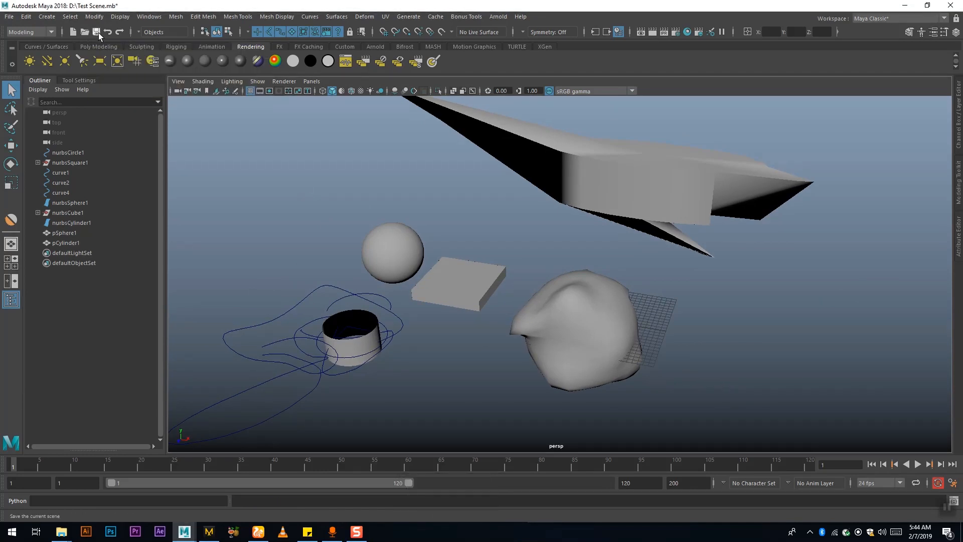
# - Review the File, Select and Edit Mesh commands with the reopened scene loaded
pyautogui.click(8, 17)
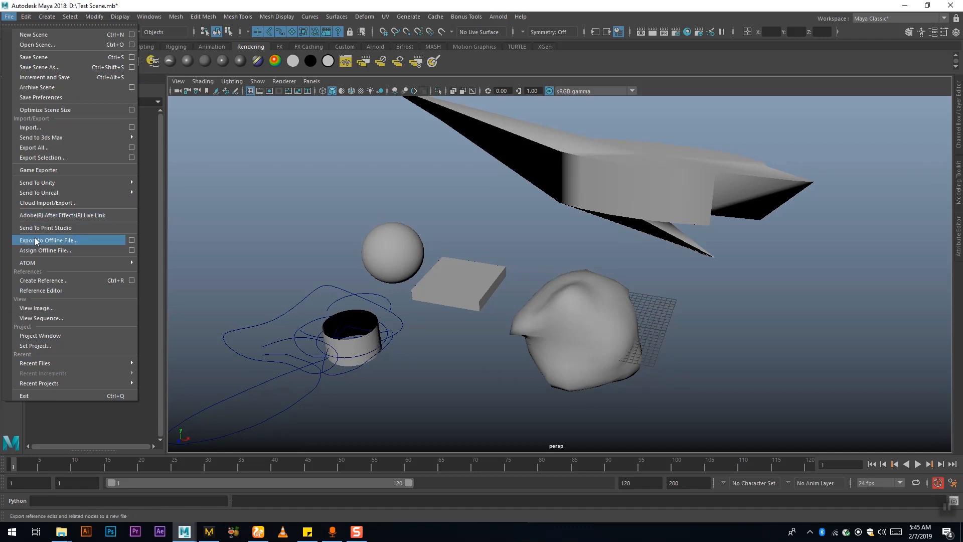
pyautogui.moveTo(23, 16)
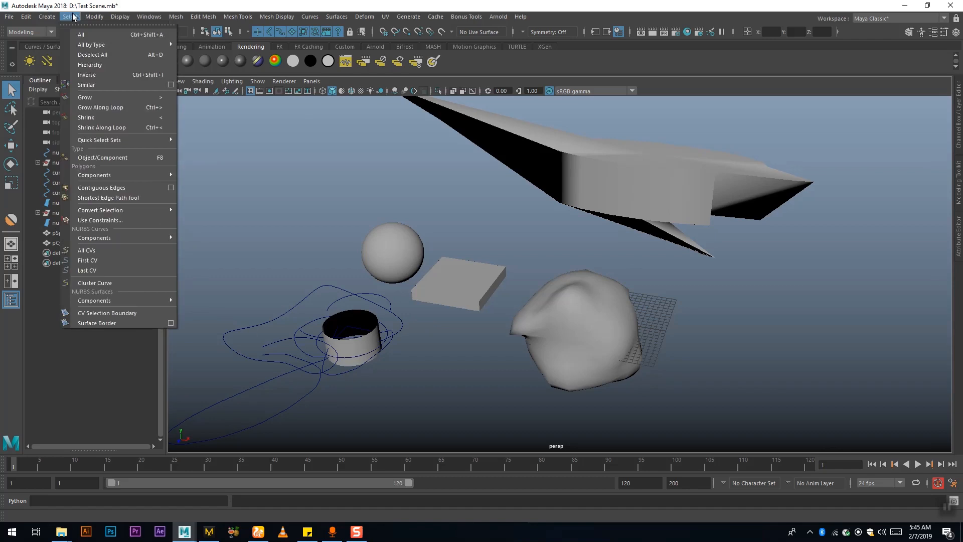
pyautogui.moveTo(157, 18)
pyautogui.moveTo(191, 20)
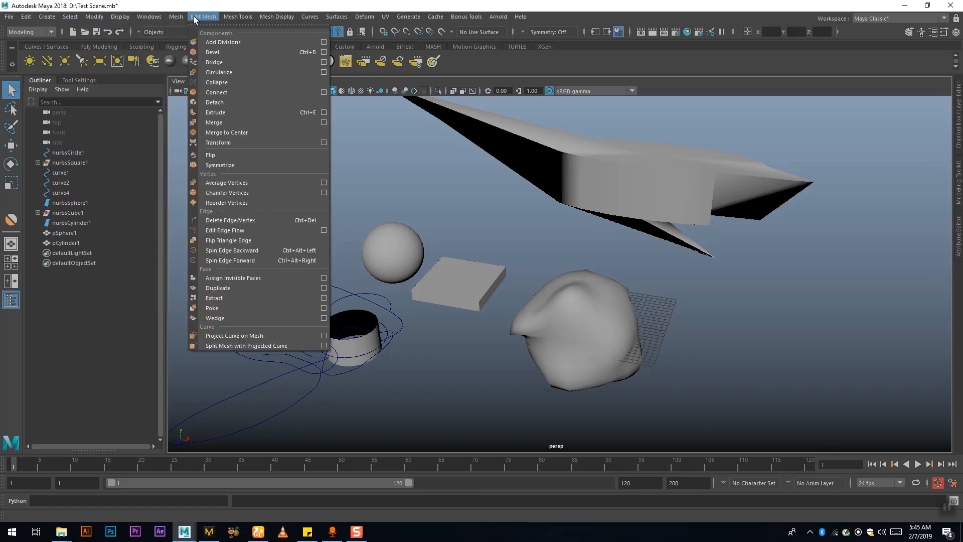
pyautogui.click(519, 228)
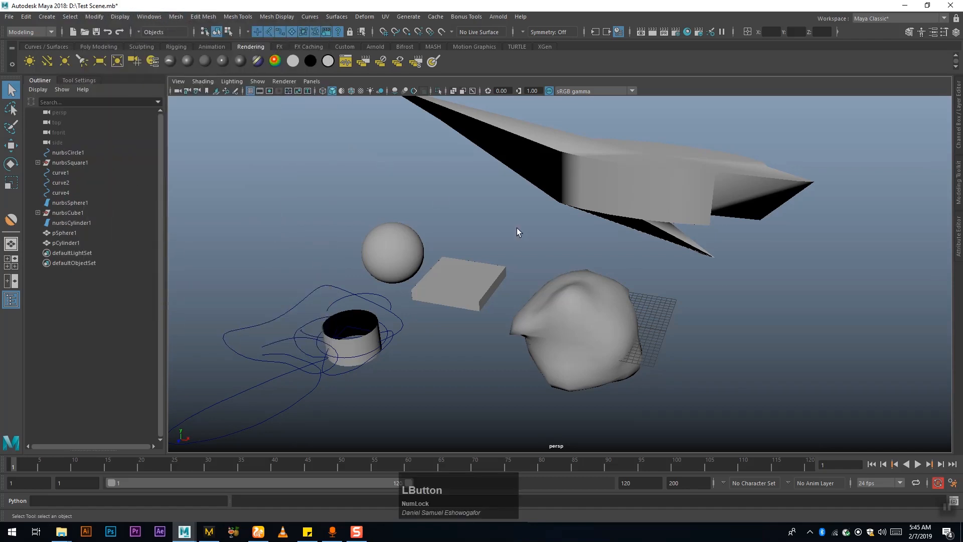
# - Examine the reopened scene's sculpted sphere, NURBS shapes and large angular mesh from several angles and distances
pyautogui.keyDown('alt'); pyautogui.moveTo(519, 228); pyautogui.dragTo(576, 242); pyautogui.keyUp('alt')
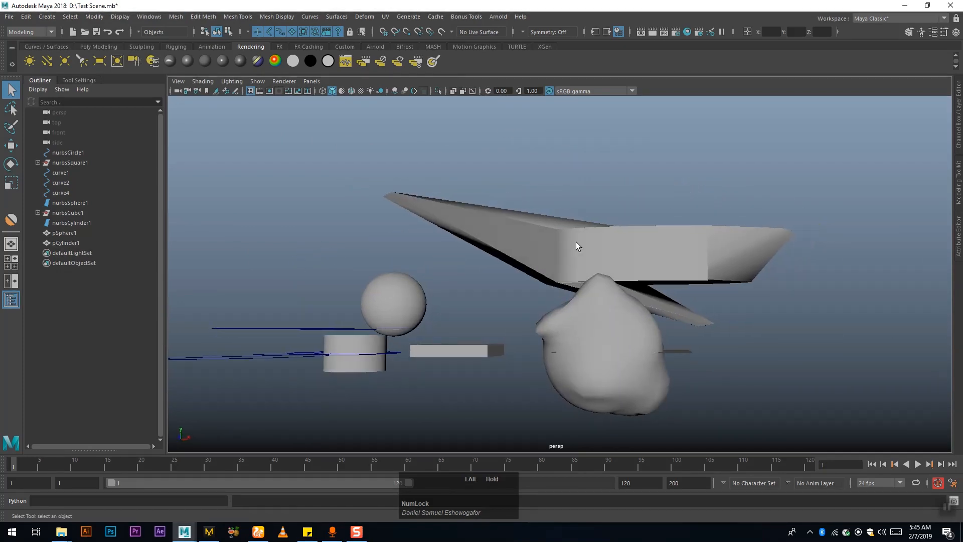
pyautogui.keyDown('alt'); pyautogui.moveTo(683, 303); pyautogui.dragTo(566, 293); pyautogui.keyUp('alt')
pyautogui.keyDown('alt'); pyautogui.moveTo(538, 270); pyautogui.dragTo(481, 292, button='middle'); pyautogui.keyUp('alt')
pyautogui.keyDown('alt'); pyautogui.moveTo(481, 292); pyautogui.dragTo(930, 415, button='right'); pyautogui.keyUp('alt')
pyautogui.keyDown('alt'); pyautogui.moveTo(702, 335); pyautogui.dragTo(958, 245, button='middle'); pyautogui.keyUp('alt')
pyautogui.keyDown('alt'); pyautogui.moveTo(588, 305); pyautogui.dragTo(764, 220, button='middle'); pyautogui.keyUp('alt')
pyautogui.keyDown('alt'); pyautogui.moveTo(606, 306); pyautogui.dragTo(614, 219); pyautogui.keyUp('alt')
pyautogui.keyDown('alt'); pyautogui.moveTo(615, 220); pyautogui.dragTo(412, 267, button='right'); pyautogui.keyUp('alt')
pyautogui.keyDown('alt'); pyautogui.moveTo(412, 267); pyautogui.dragTo(692, 341); pyautogui.keyUp('alt')
# - Display the Poly Modeling shelf and create a polygon cube beside the sculpted sphere
pyautogui.click(91, 47)
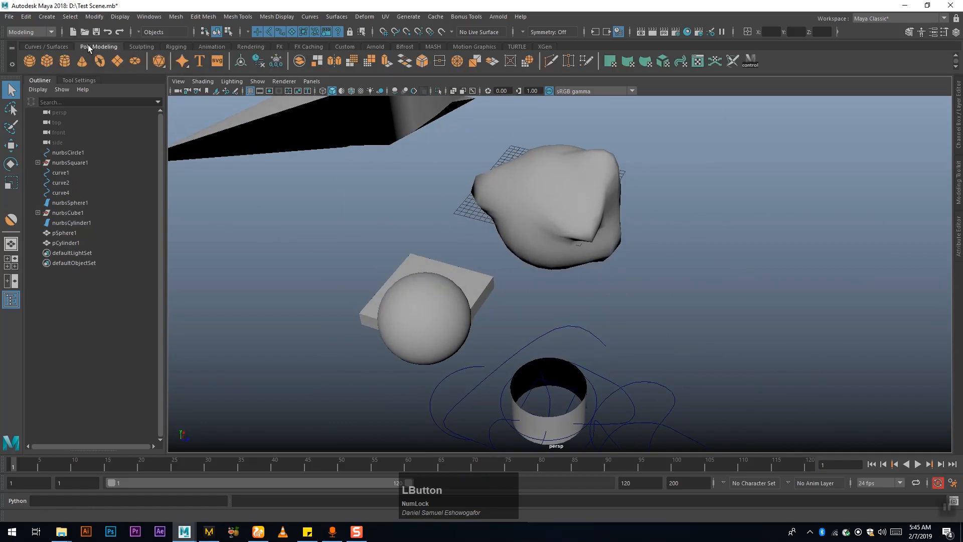
pyautogui.click(46, 61)
pyautogui.keyDown('alt'); pyautogui.moveTo(501, 231); pyautogui.dragTo(460, 146); pyautogui.keyUp('alt')
pyautogui.keyDown('alt'); pyautogui.moveTo(460, 146); pyautogui.dragTo(666, 356, button='middle'); pyautogui.keyUp('alt')
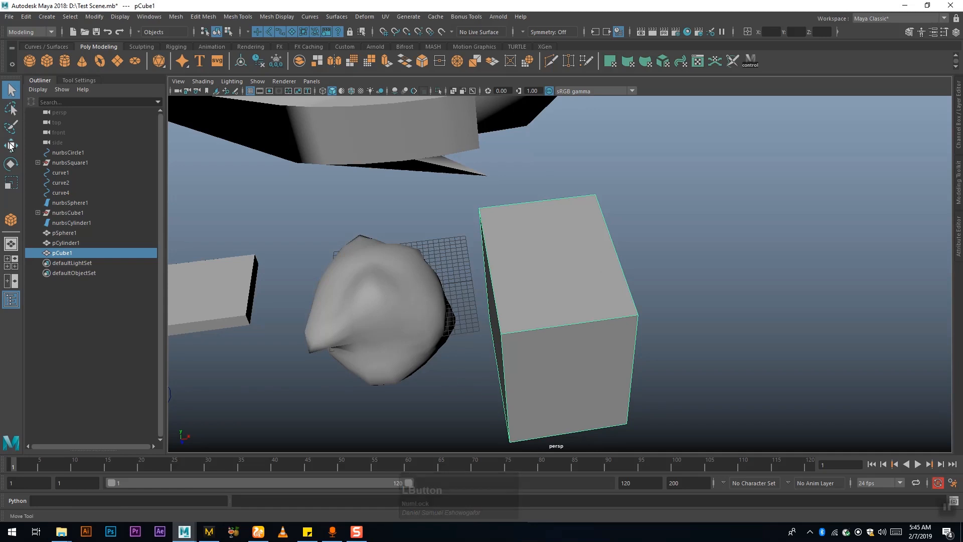
# - Switch the cube to vertex selection and move one upper corner vertex inward and down to distort its shape
pyautogui.rightClick(536, 251)
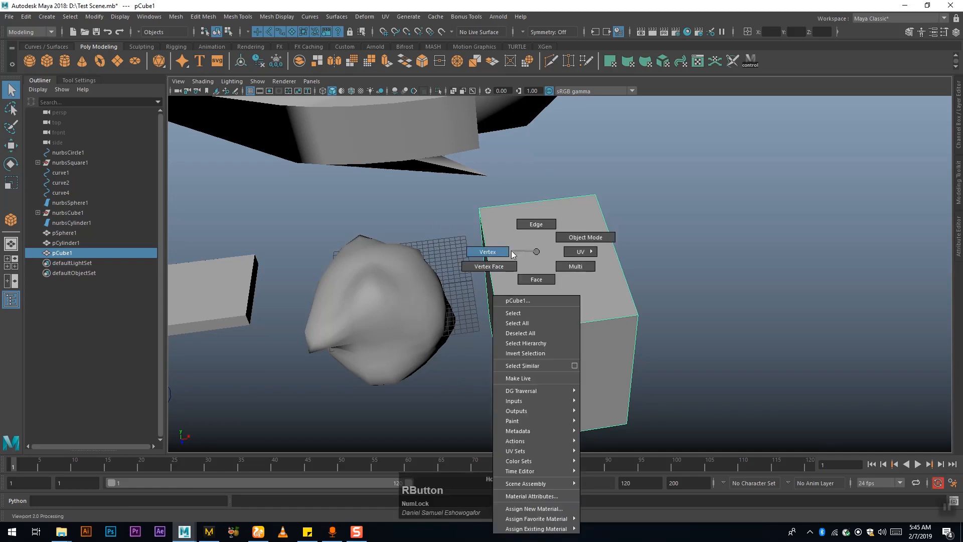
pyautogui.moveTo(494, 252); pyautogui.dragTo(492, 250, button='right')
pyautogui.press('w')
pyautogui.moveTo(526, 332); pyautogui.dragTo(521, 296)
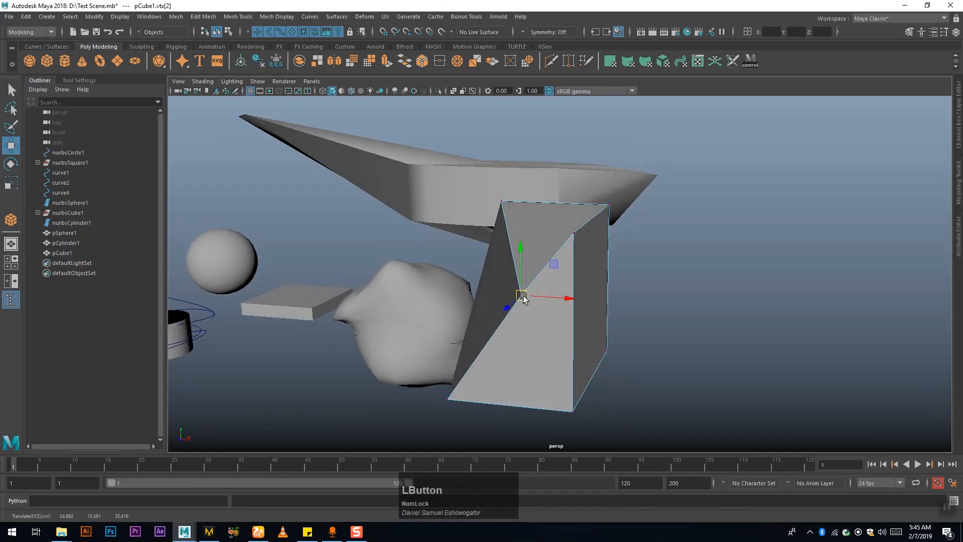
# - Show the Channel Box / Layer Editor and toggle Sphere_Layer's visibility off and back on
pyautogui.click(957, 132)
pyautogui.click(792, 338)
pyautogui.keyDown('alt'); pyautogui.moveTo(444, 301); pyautogui.dragTo(484, 287, button='middle'); pyautogui.keyUp('alt')
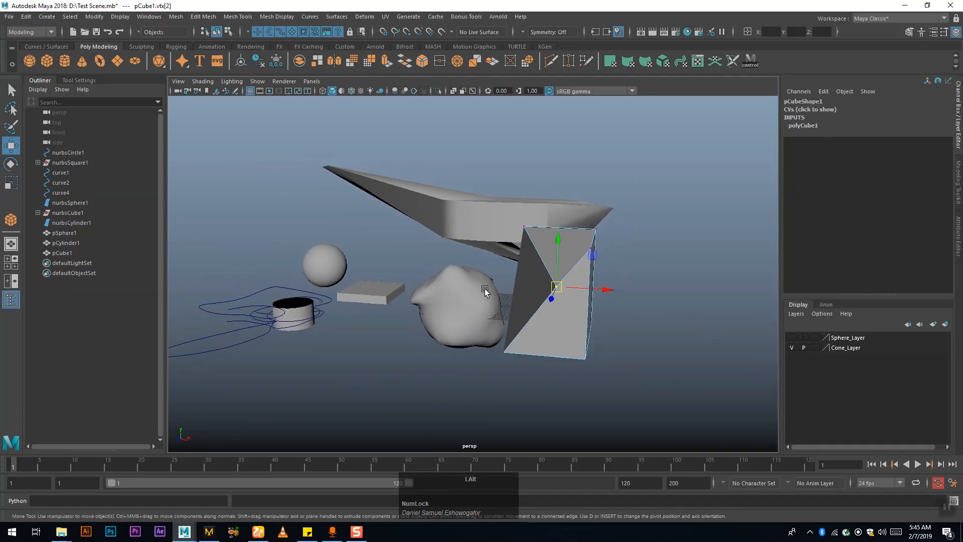
pyautogui.click(790, 338)
# - Return from vertex selection to object mode and select the distorted cube as a whole
pyautogui.rightClick(453, 216)
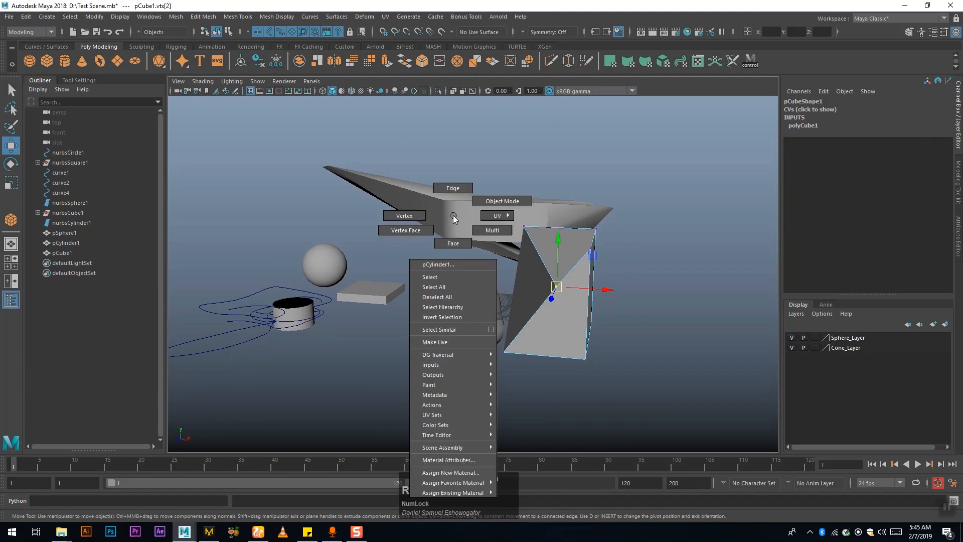
pyautogui.moveTo(497, 203); pyautogui.dragTo(498, 203, button='right')
pyautogui.click(558, 313)
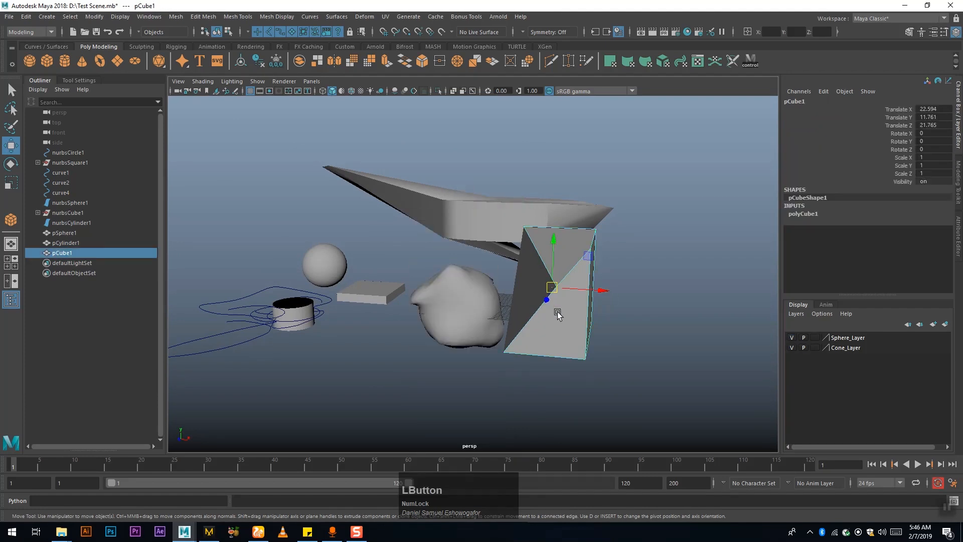
# - Select the large angular mesh together with the sculpted sphere and add both objects to Sphere_Layer
pyautogui.click(466, 222)
pyautogui.keyDown('shift'); pyautogui.click(457, 301); pyautogui.keyUp('shift')
pyautogui.rightClick(862, 339)
pyautogui.click(877, 365)
# - Hide Sphere_Layer, look around the remaining objects, and show the layer again
pyautogui.click(790, 339)
pyautogui.keyDown('alt'); pyautogui.moveTo(454, 306); pyautogui.dragTo(512, 318); pyautogui.keyUp('alt')
pyautogui.click(450, 248)
pyautogui.keyDown('alt'); pyautogui.moveTo(450, 247); pyautogui.dragTo(477, 285); pyautogui.keyUp('alt')
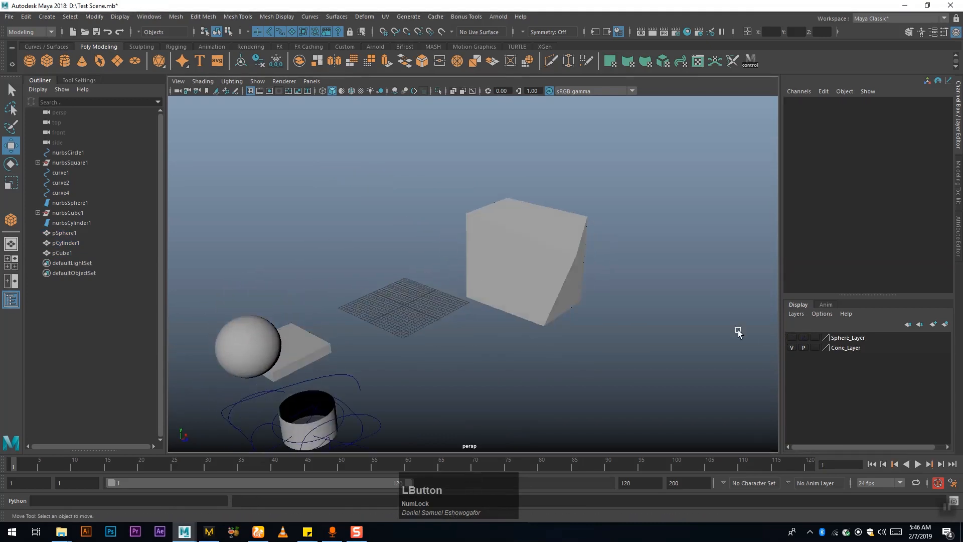
pyautogui.click(791, 337)
# - Set Sphere_Layer to Reference, try selecting its objects in the viewport, and restore the layer's normal display type
pyautogui.click(814, 337)
pyautogui.moveTo(677, 354); pyautogui.dragTo(506, 263)
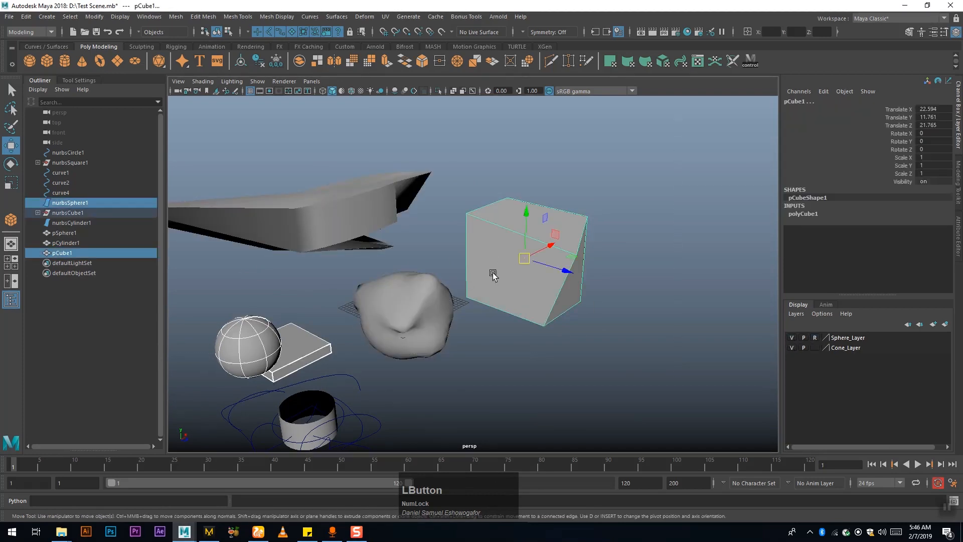
pyautogui.click(416, 278)
pyautogui.moveTo(296, 188); pyautogui.dragTo(733, 316)
pyautogui.click(602, 297)
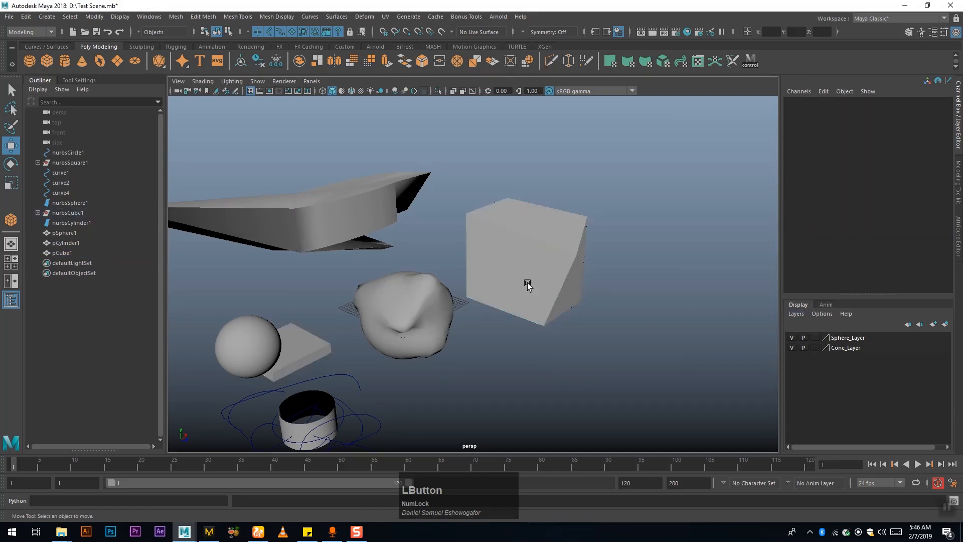
# - Show the Attribute Editor and view the attributes of the cube and the sculpted sphere, listing all of the sphere's nodes
pyautogui.keyDown('alt'); pyautogui.moveTo(640, 296); pyautogui.dragTo(655, 317, button='middle'); pyautogui.keyUp('alt')
pyautogui.click(959, 248)
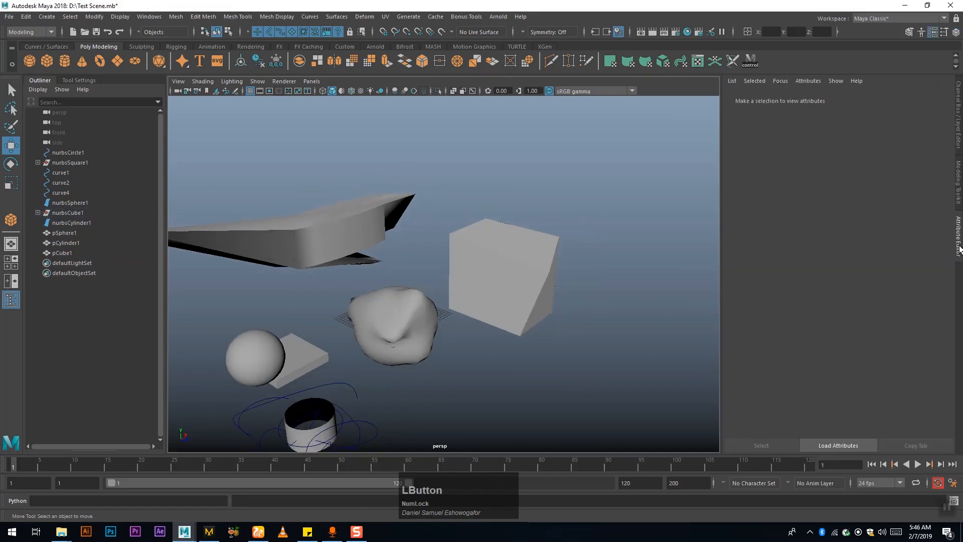
pyautogui.keyDown('alt'); pyautogui.moveTo(482, 325); pyautogui.dragTo(540, 318); pyautogui.keyUp('alt')
pyautogui.click(507, 291)
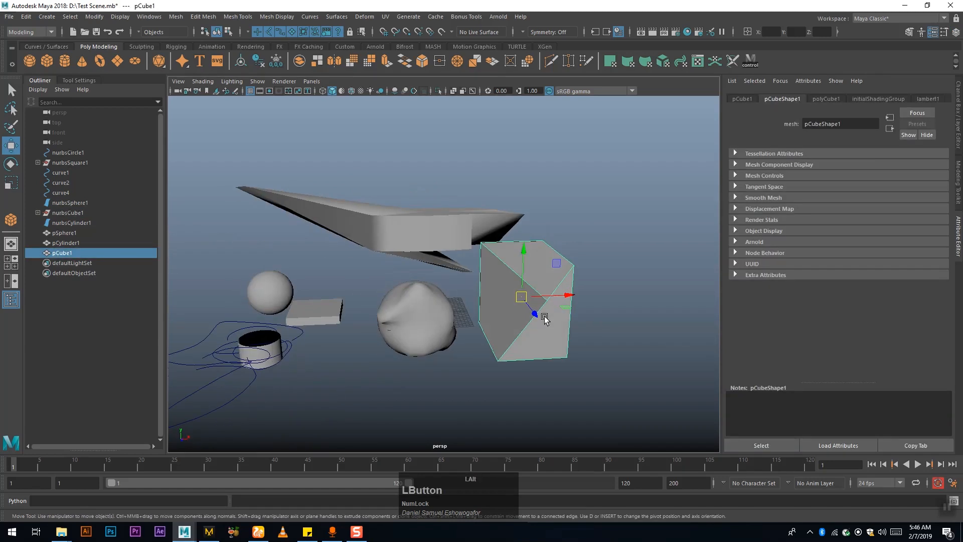
pyautogui.click(410, 301)
pyautogui.rightClick(941, 96)
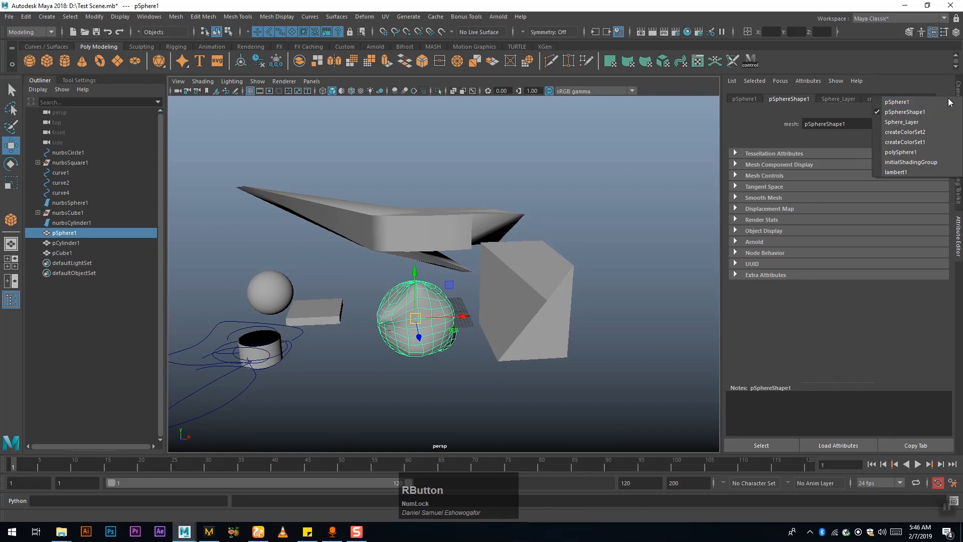
# - Select the NURBS cylinder to view its surface attributes and clear the selection
pyautogui.click(259, 351)
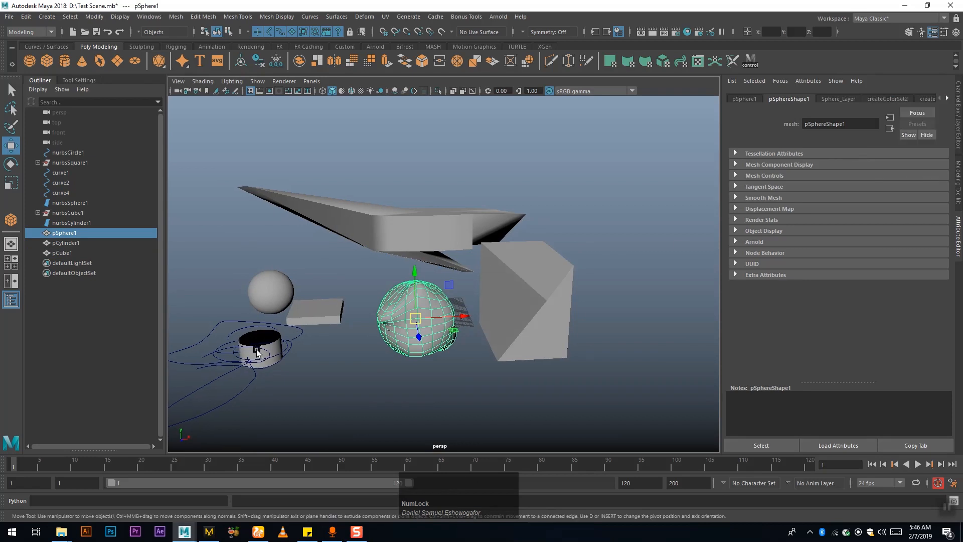
pyautogui.keyDown('alt'); pyautogui.moveTo(414, 260); pyautogui.dragTo(462, 242, button='middle'); pyautogui.keyUp('alt')
pyautogui.click(246, 209)
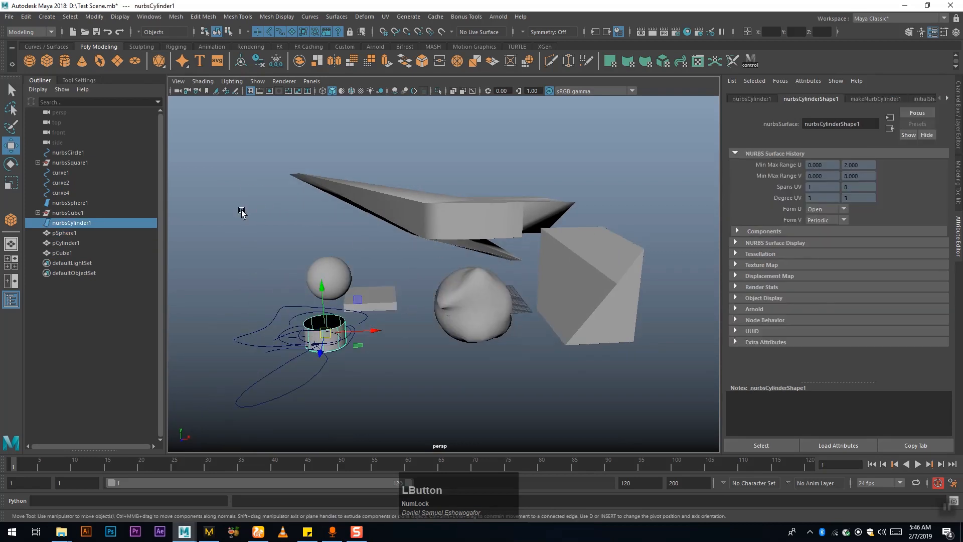
pyautogui.keyDown('alt'); pyautogui.moveTo(401, 275); pyautogui.dragTo(371, 272, button='middle'); pyautogui.keyUp('alt')
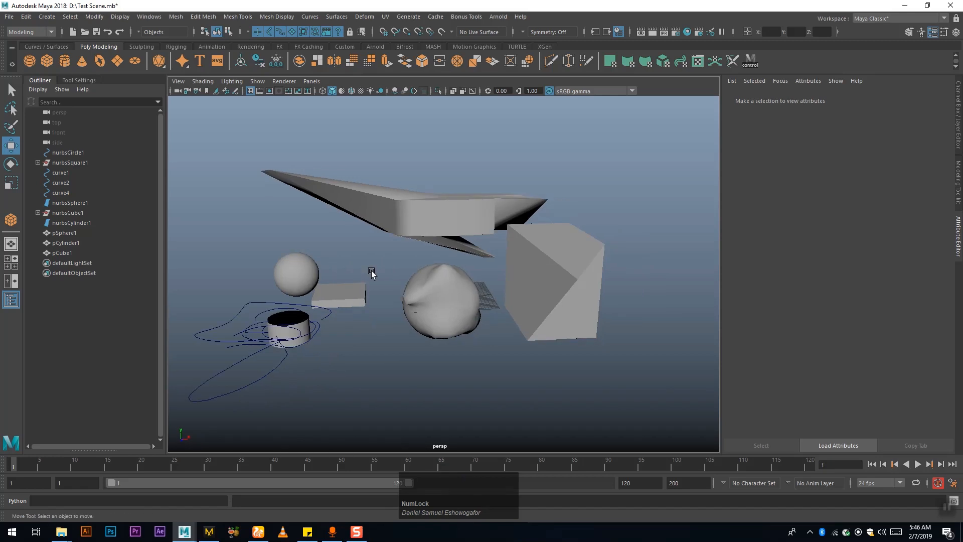